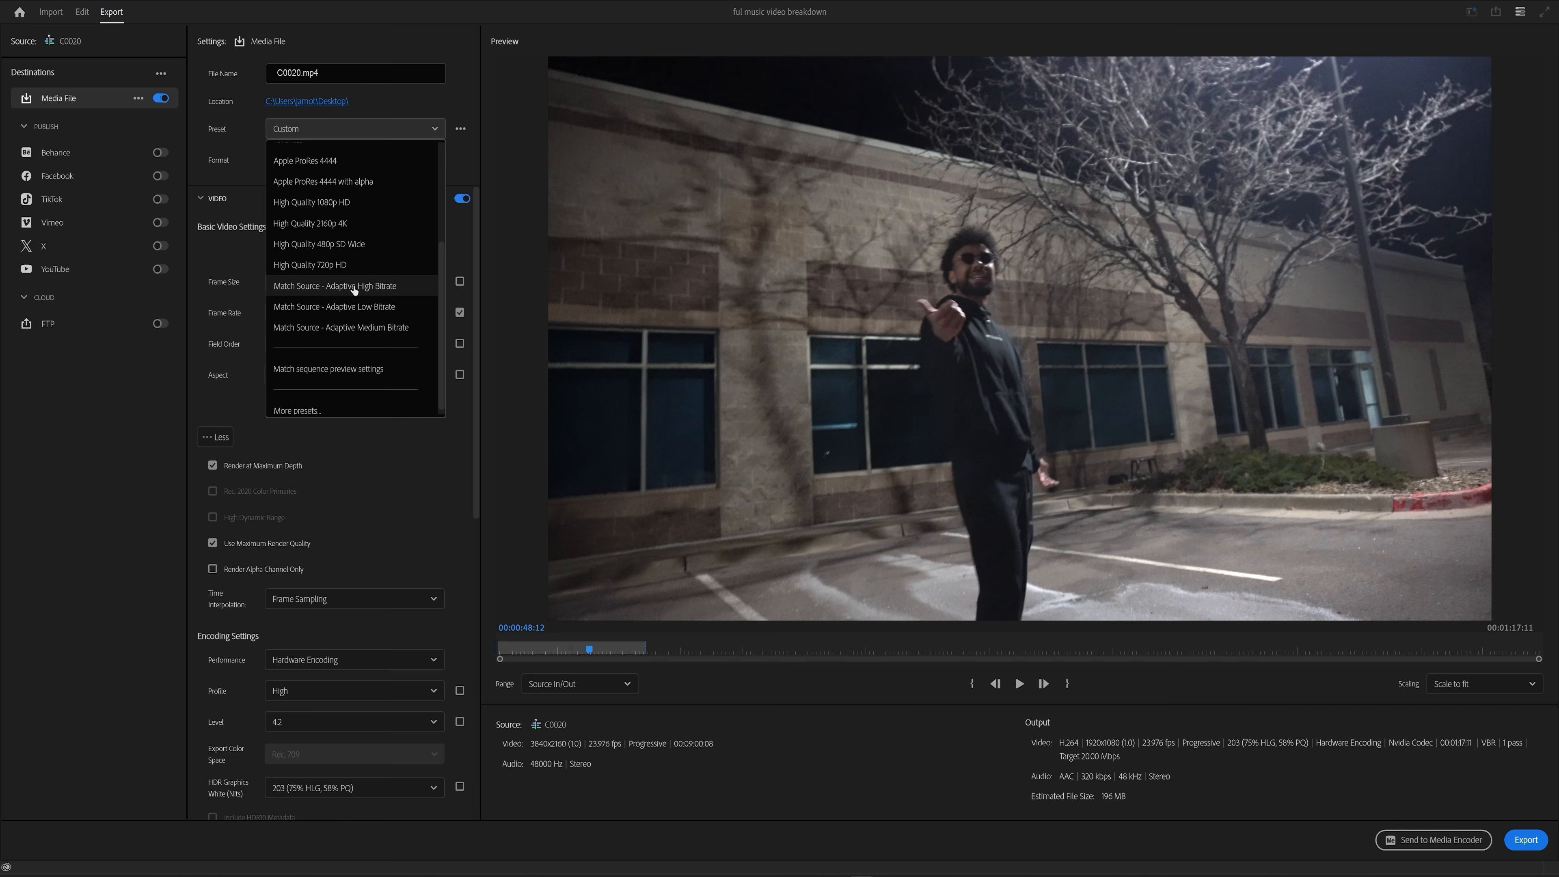
- Apply the Match Source - Adaptive High Bitrate preset and enable Render at Maximum Depth and Use Maximum Render Quality
click(354, 287)
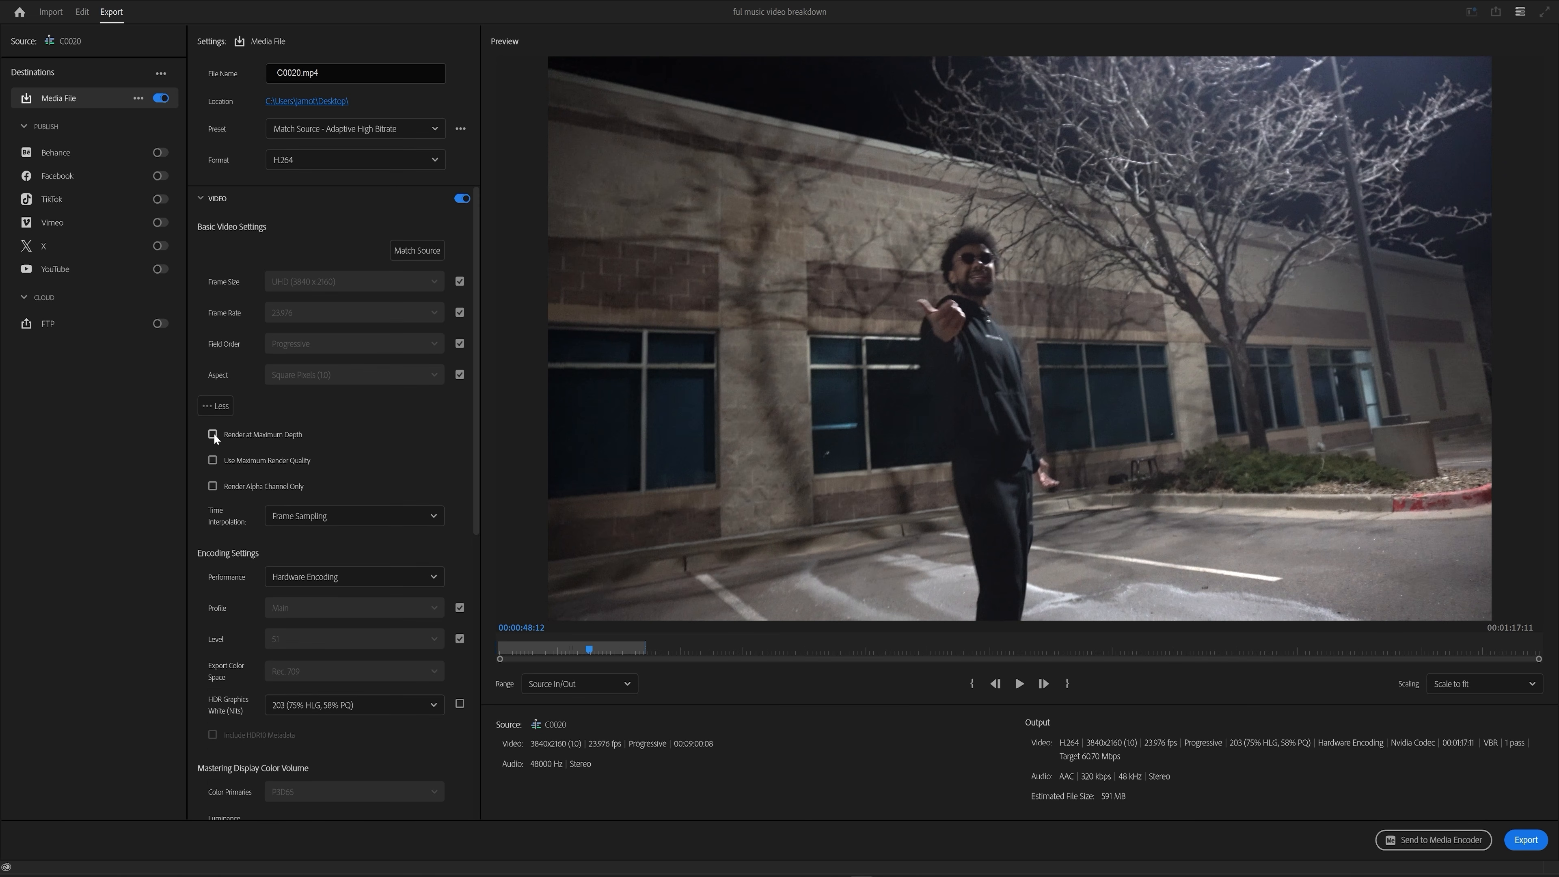
click(213, 434)
click(212, 460)
- Set the target bitrate to 65.7 Mbps in the bitrate settings and export C0020.mp4
scroll(225, 518, down, 3)
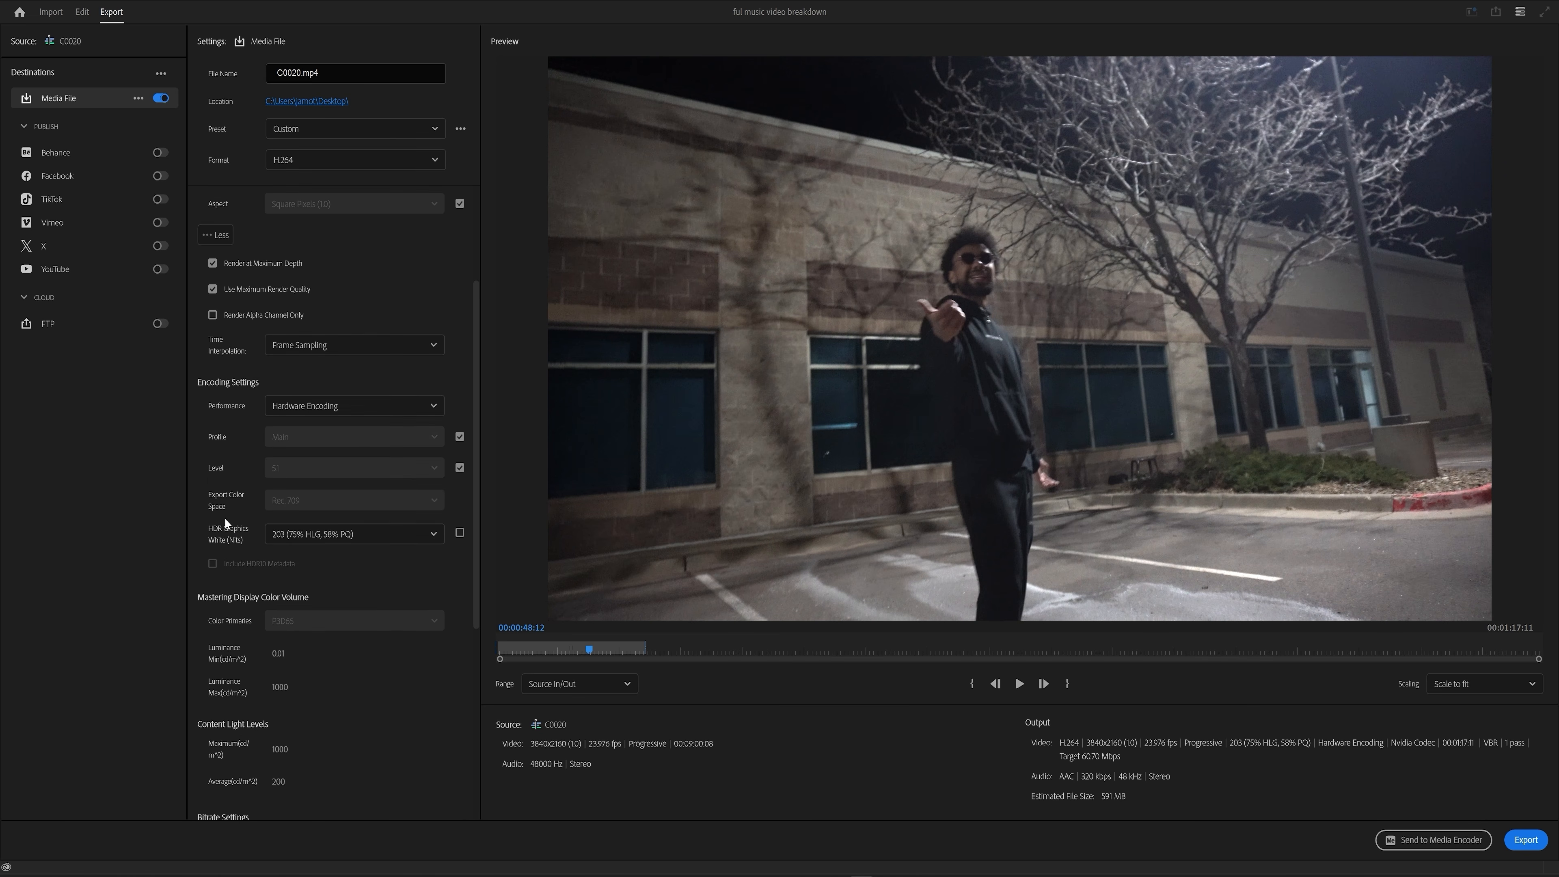
scroll(226, 518, down, 6)
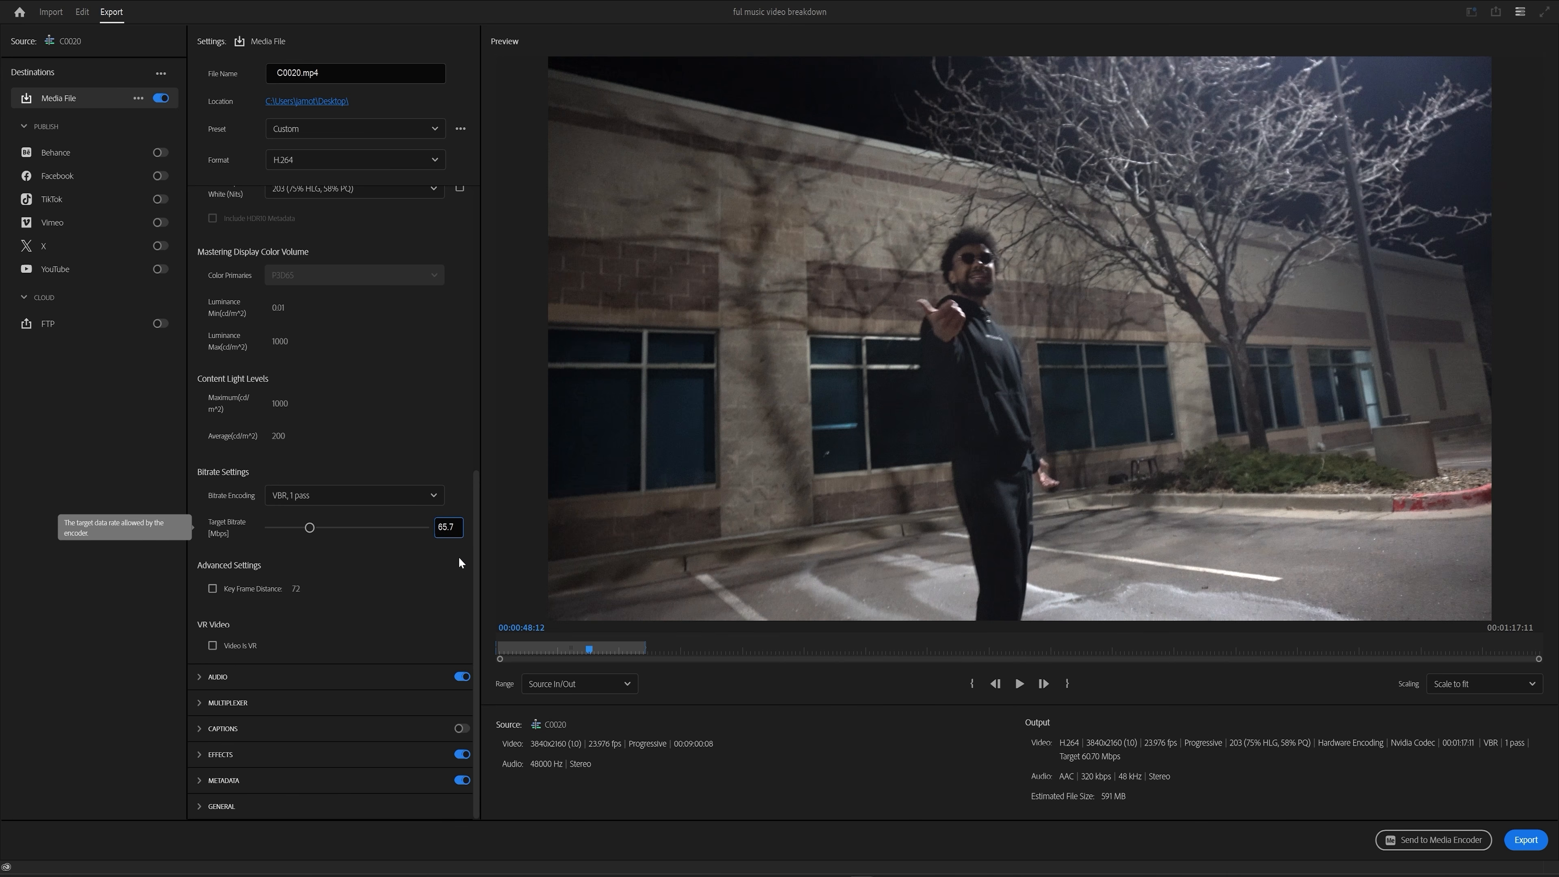
key(Return)
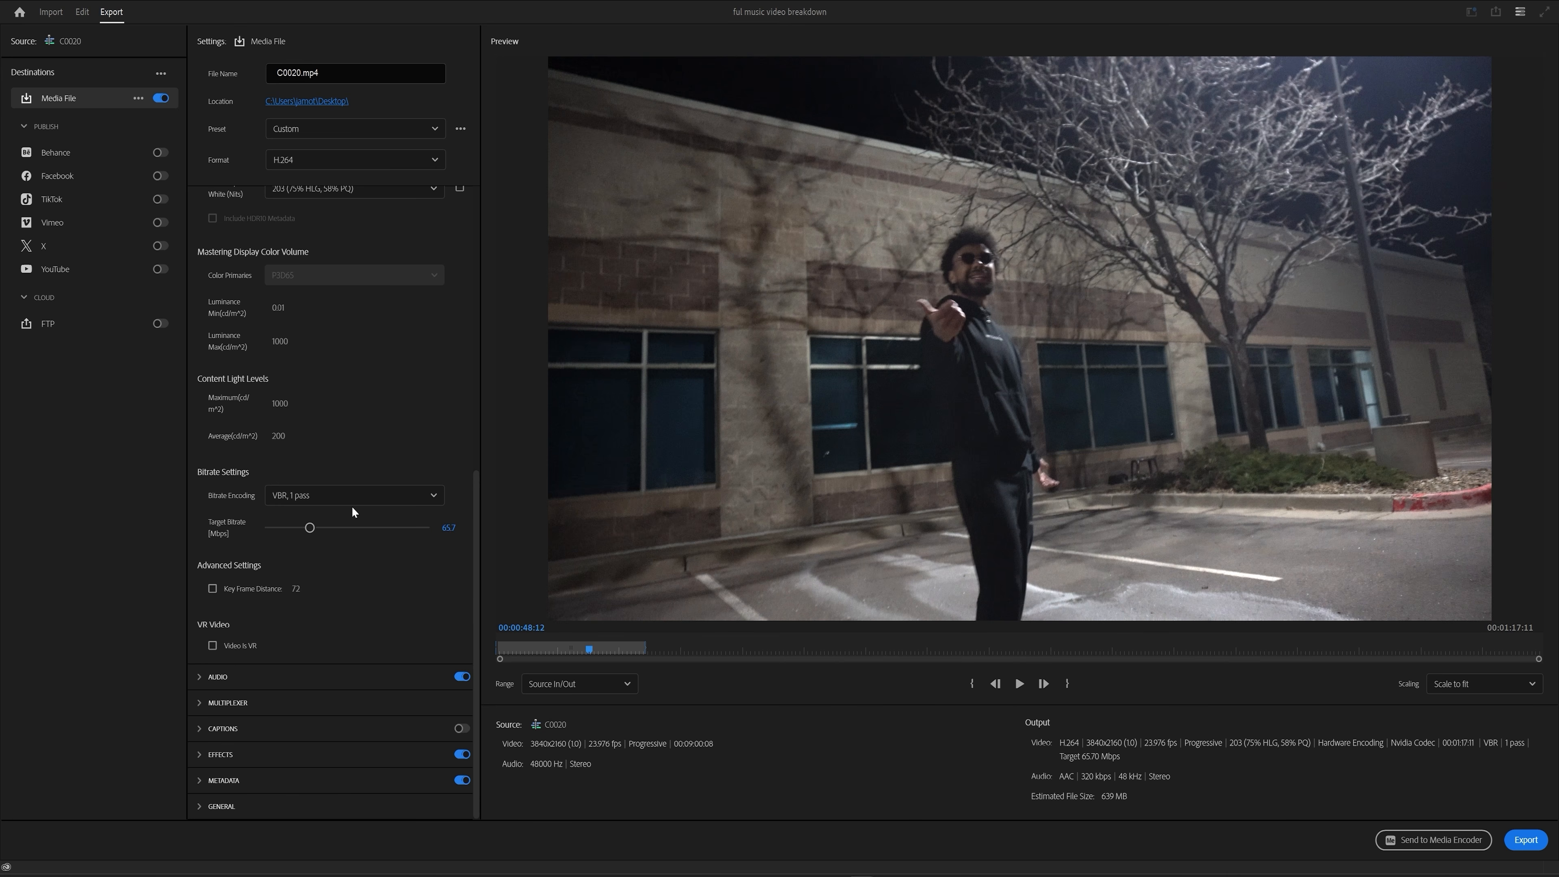
click(1527, 840)
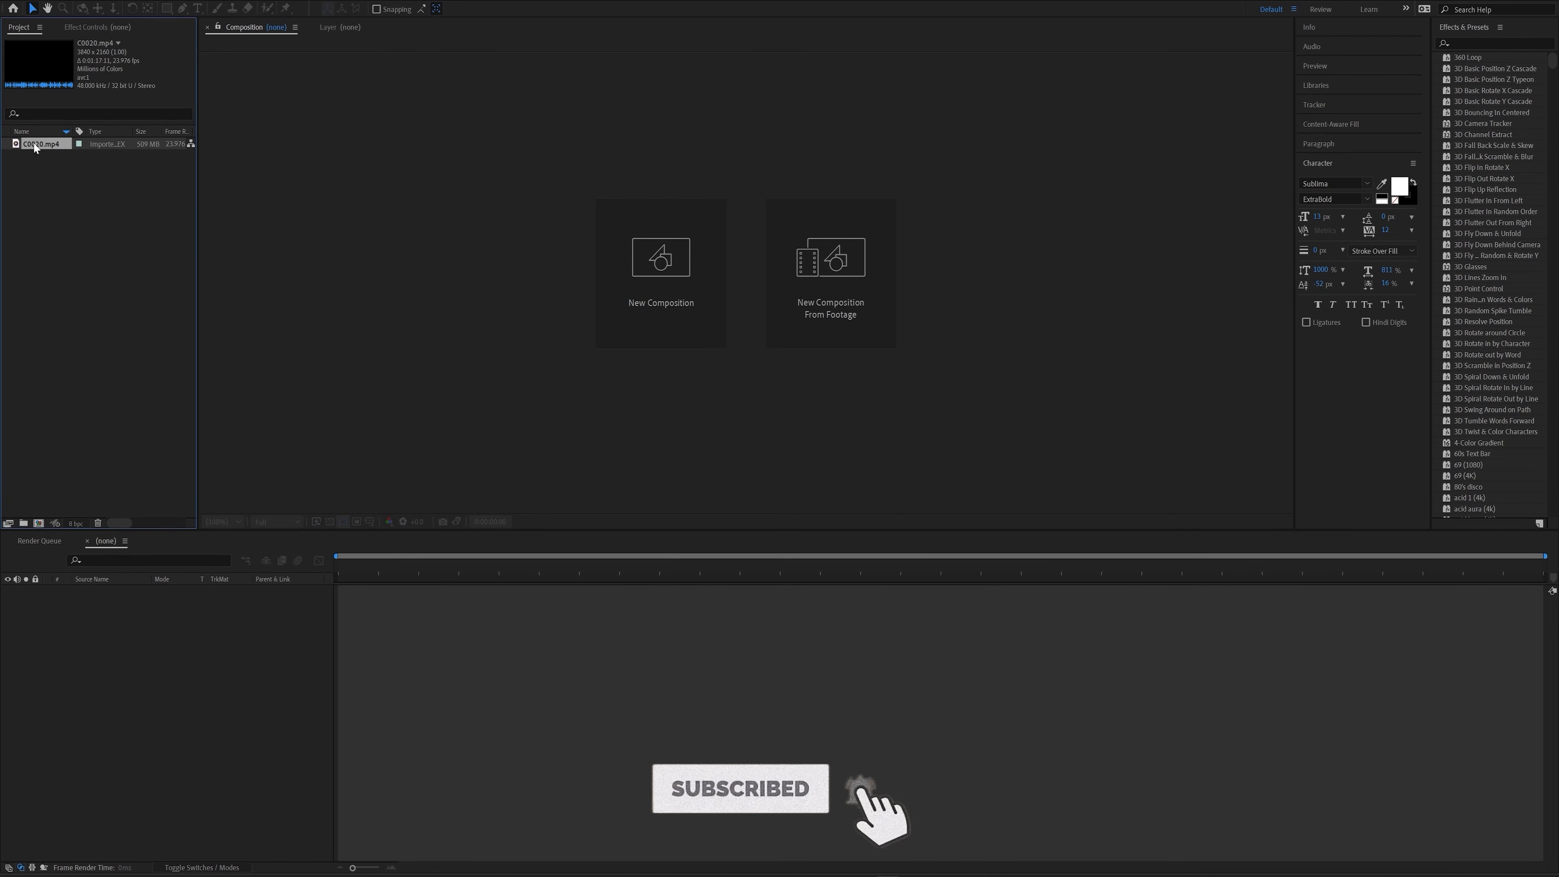
- In After Effects, create a composition from C0020.mp4 and split its layer at the detected scene edits
drag(369, 632, 551, 603)
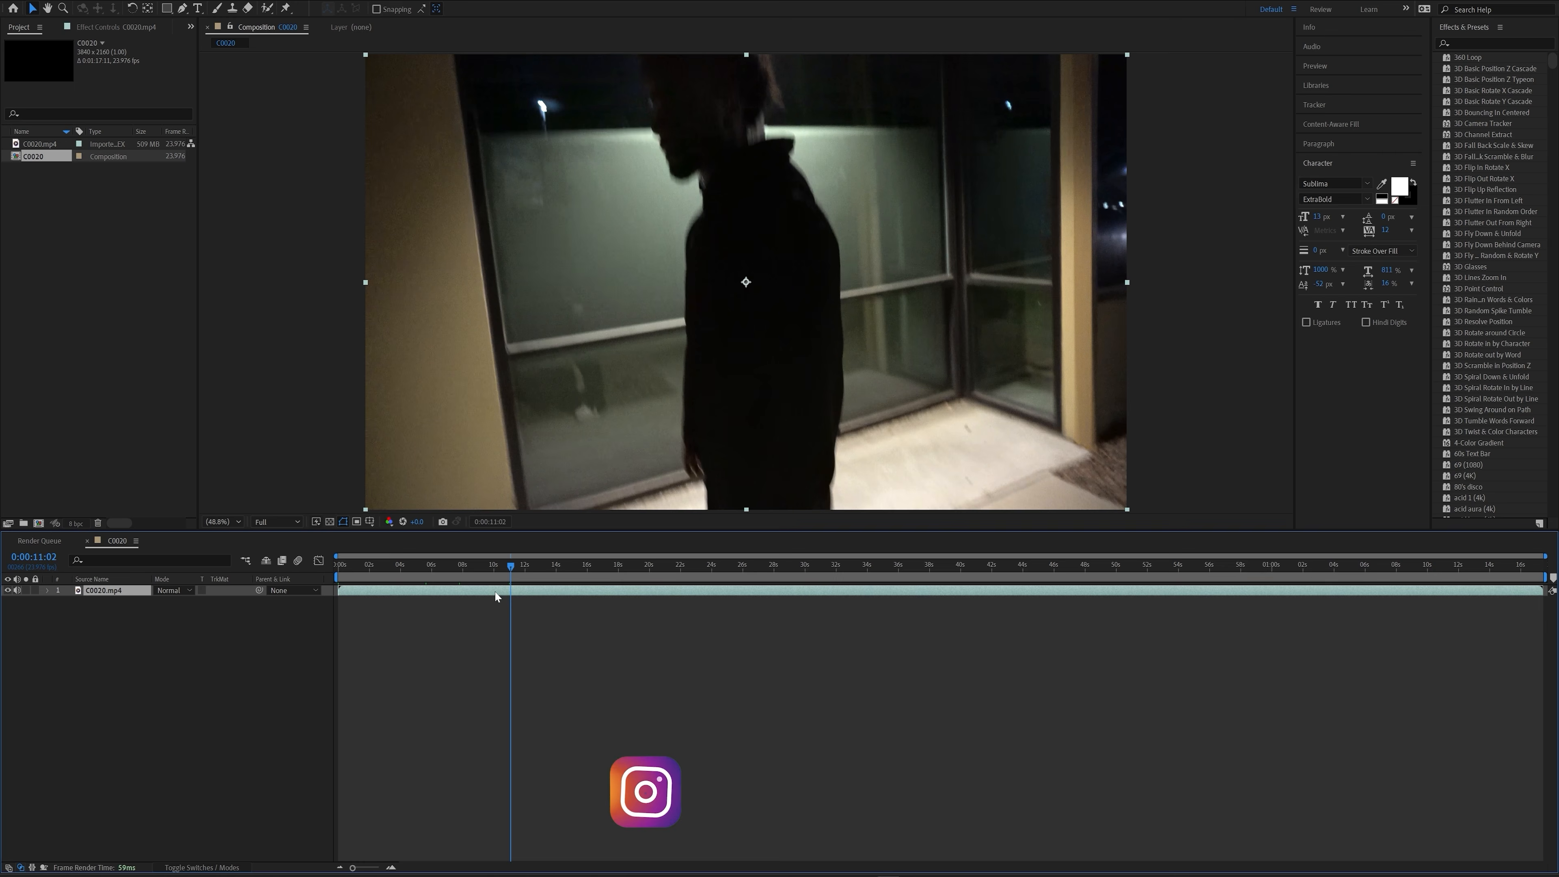
right_click(548, 592)
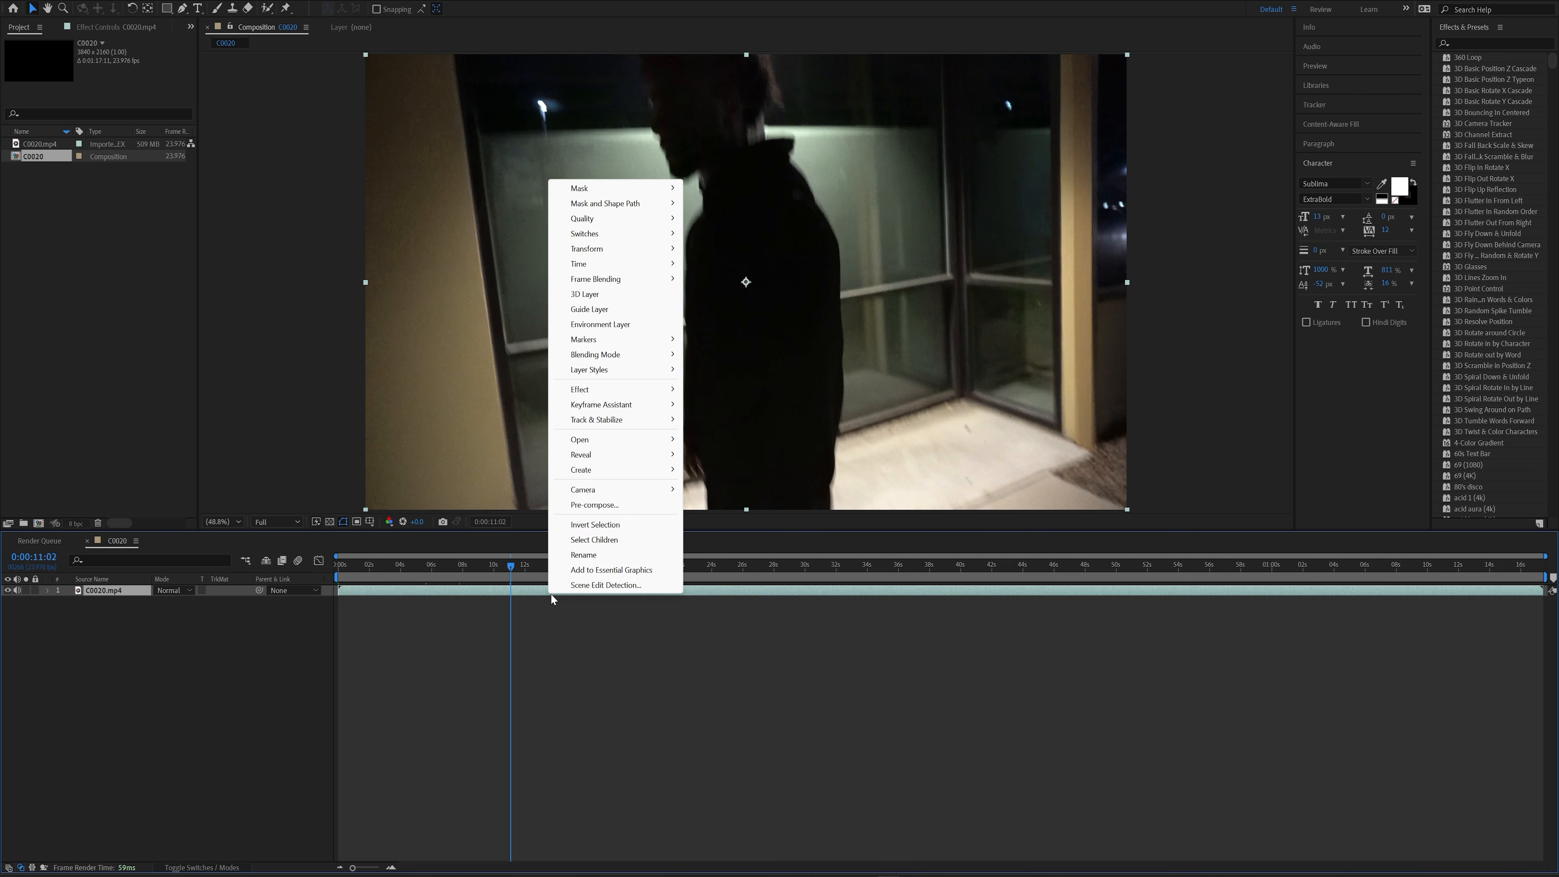
click(596, 585)
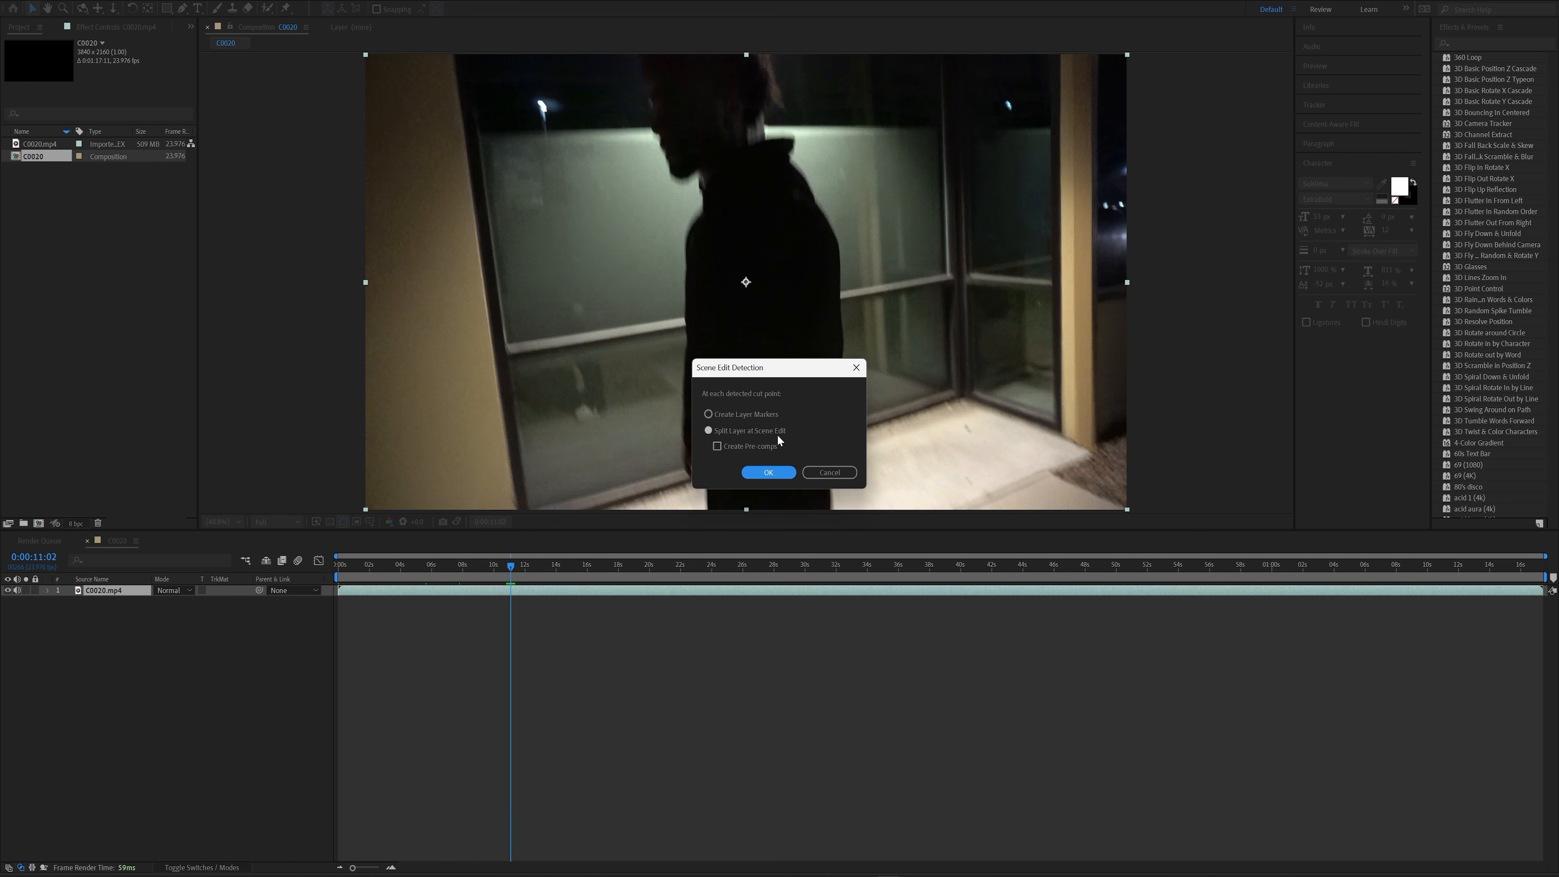
click(773, 469)
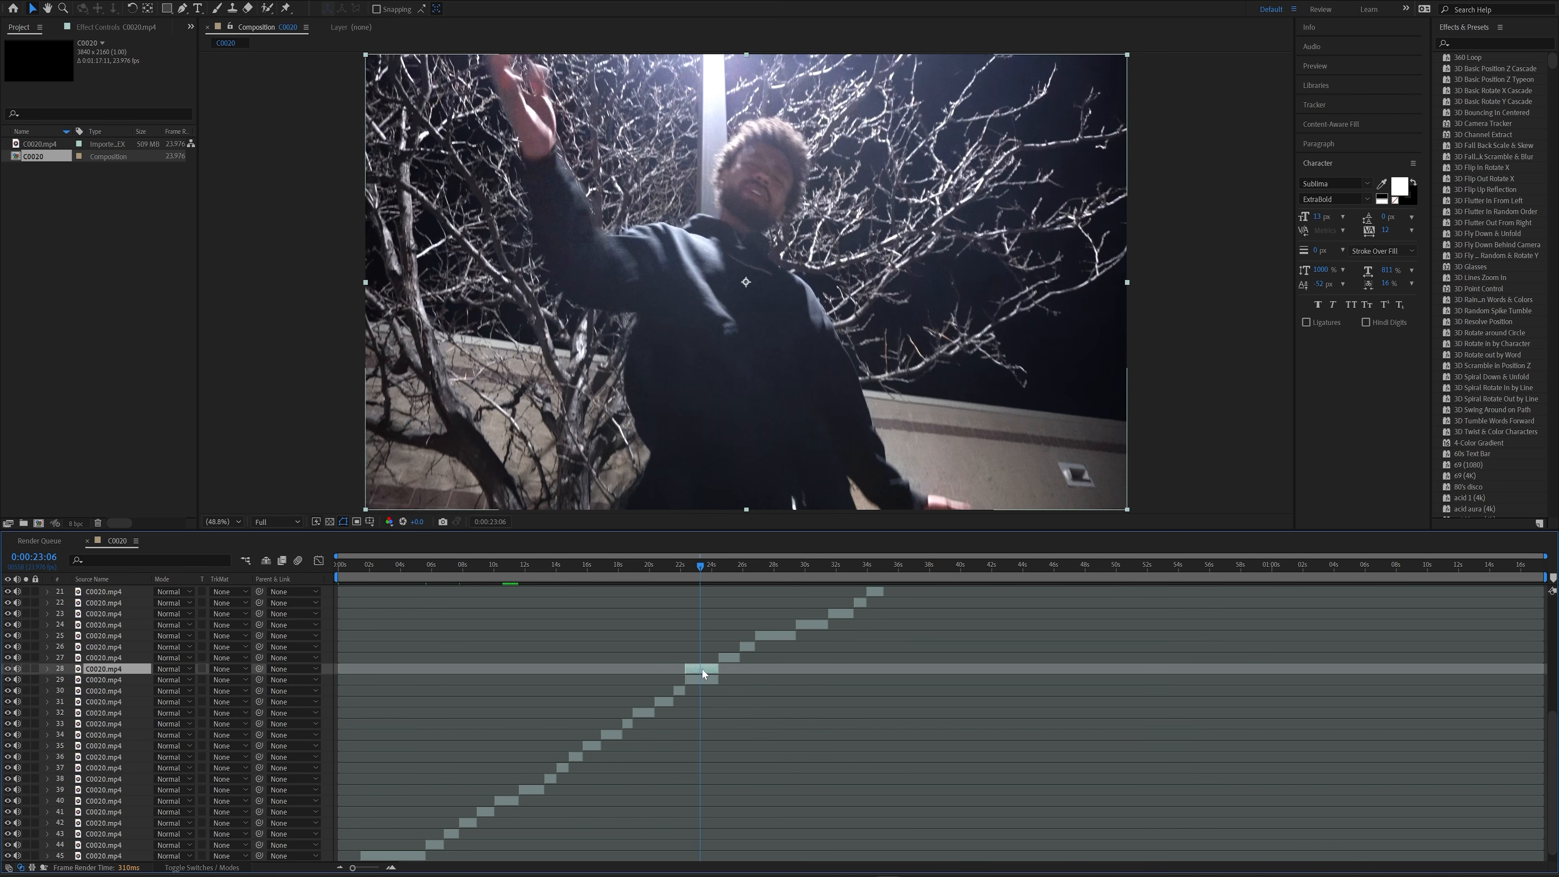
- Duplicate the clip layer at 0:00:23:06 several times and pre-compose the stacked copies as Pre-comp 1
key(ctrl+d)
key(ctrl+d)
key(ctrl+d)
key(ctrl+d)
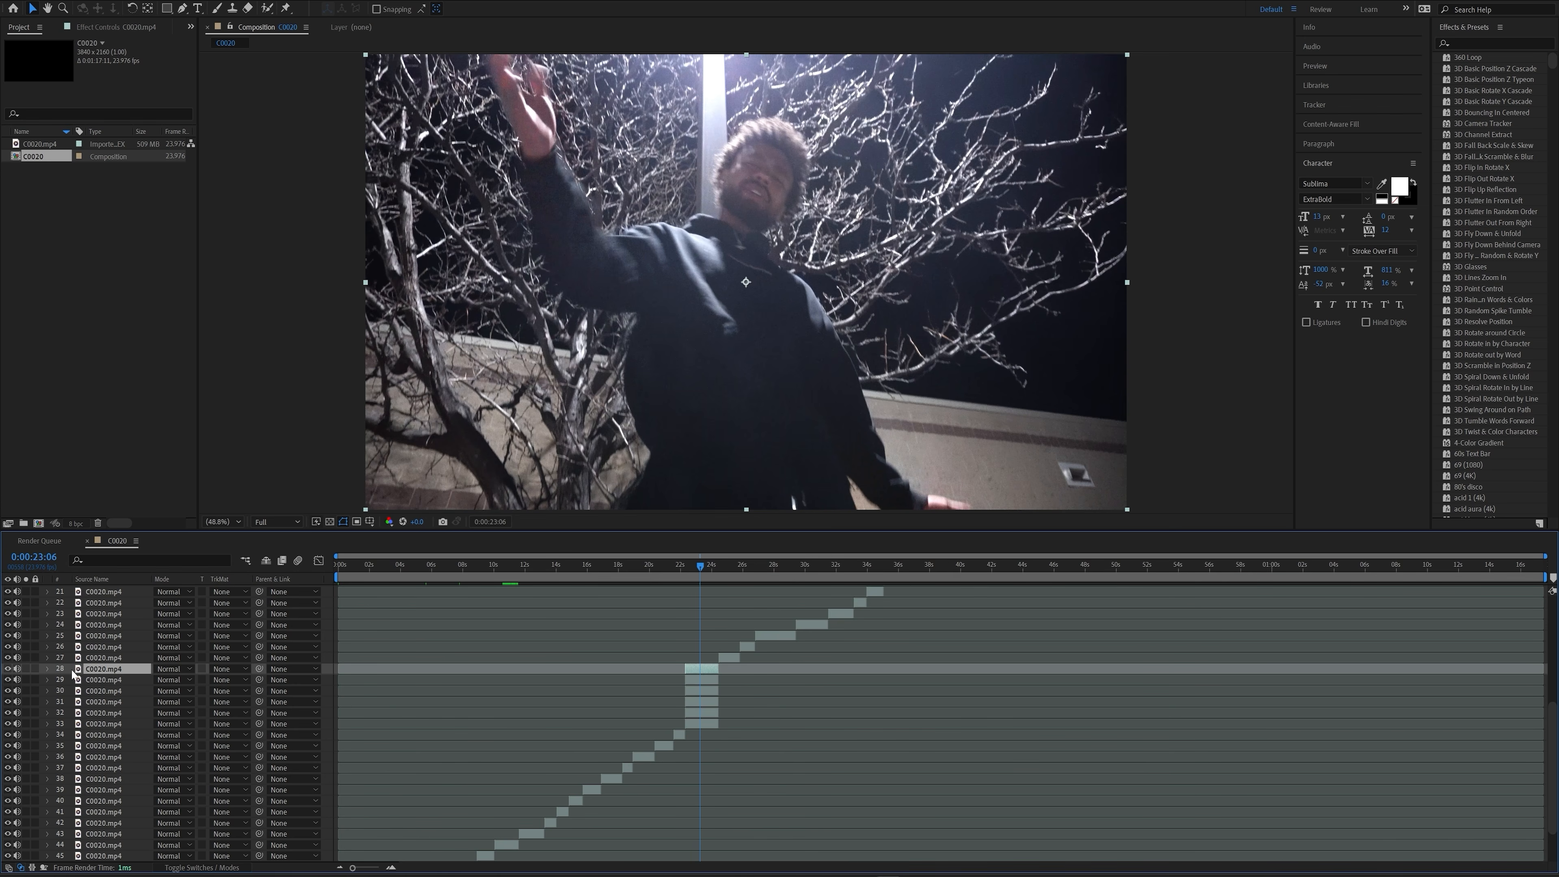
drag(75, 678, 99, 725)
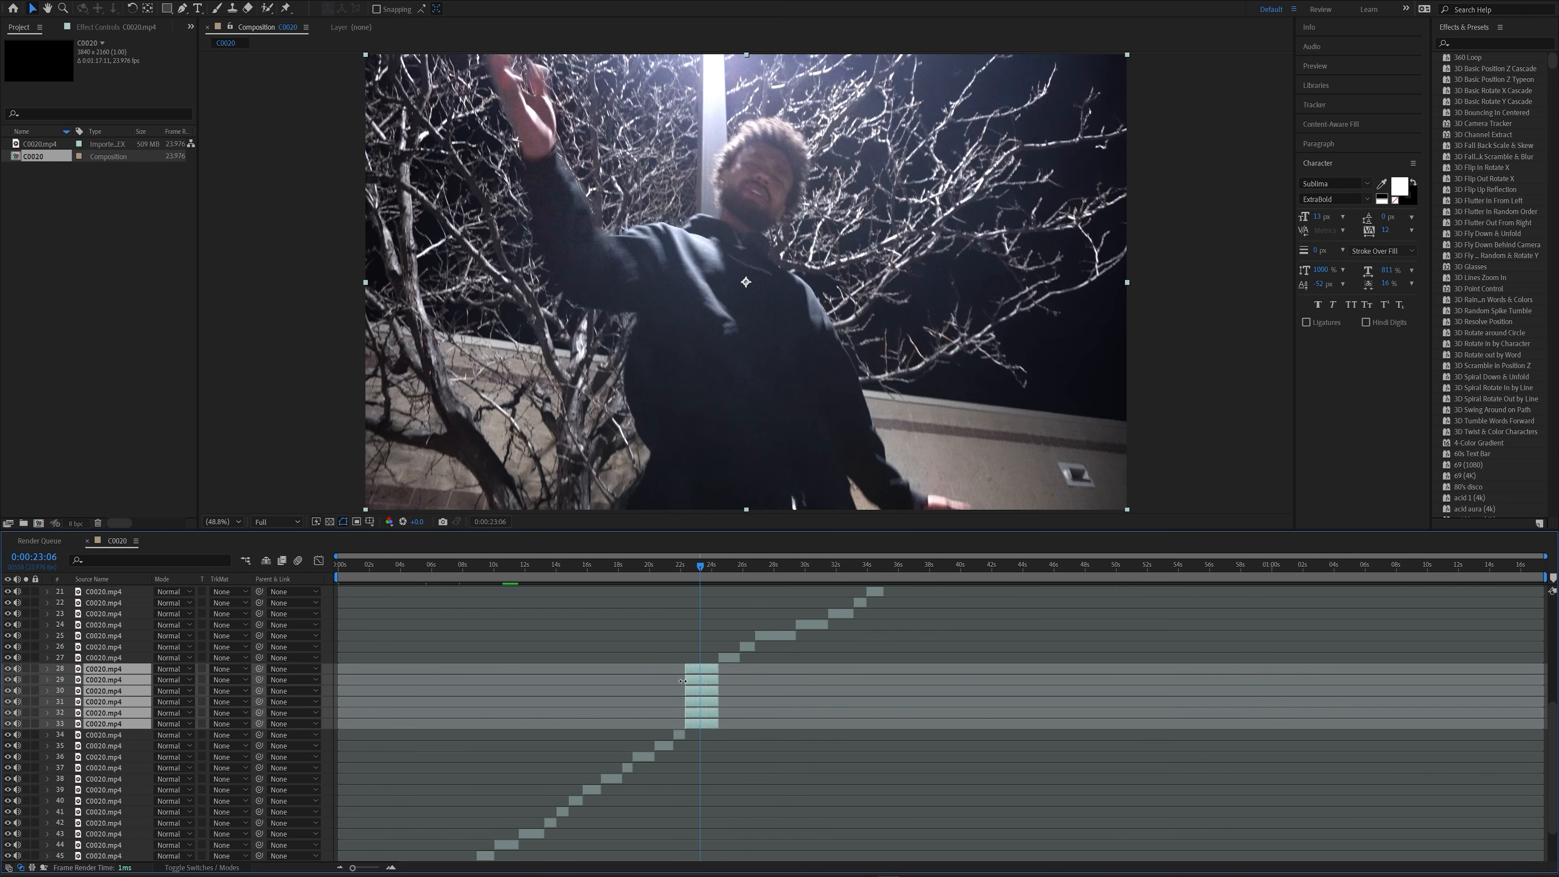
key(ctrl+shift+c)
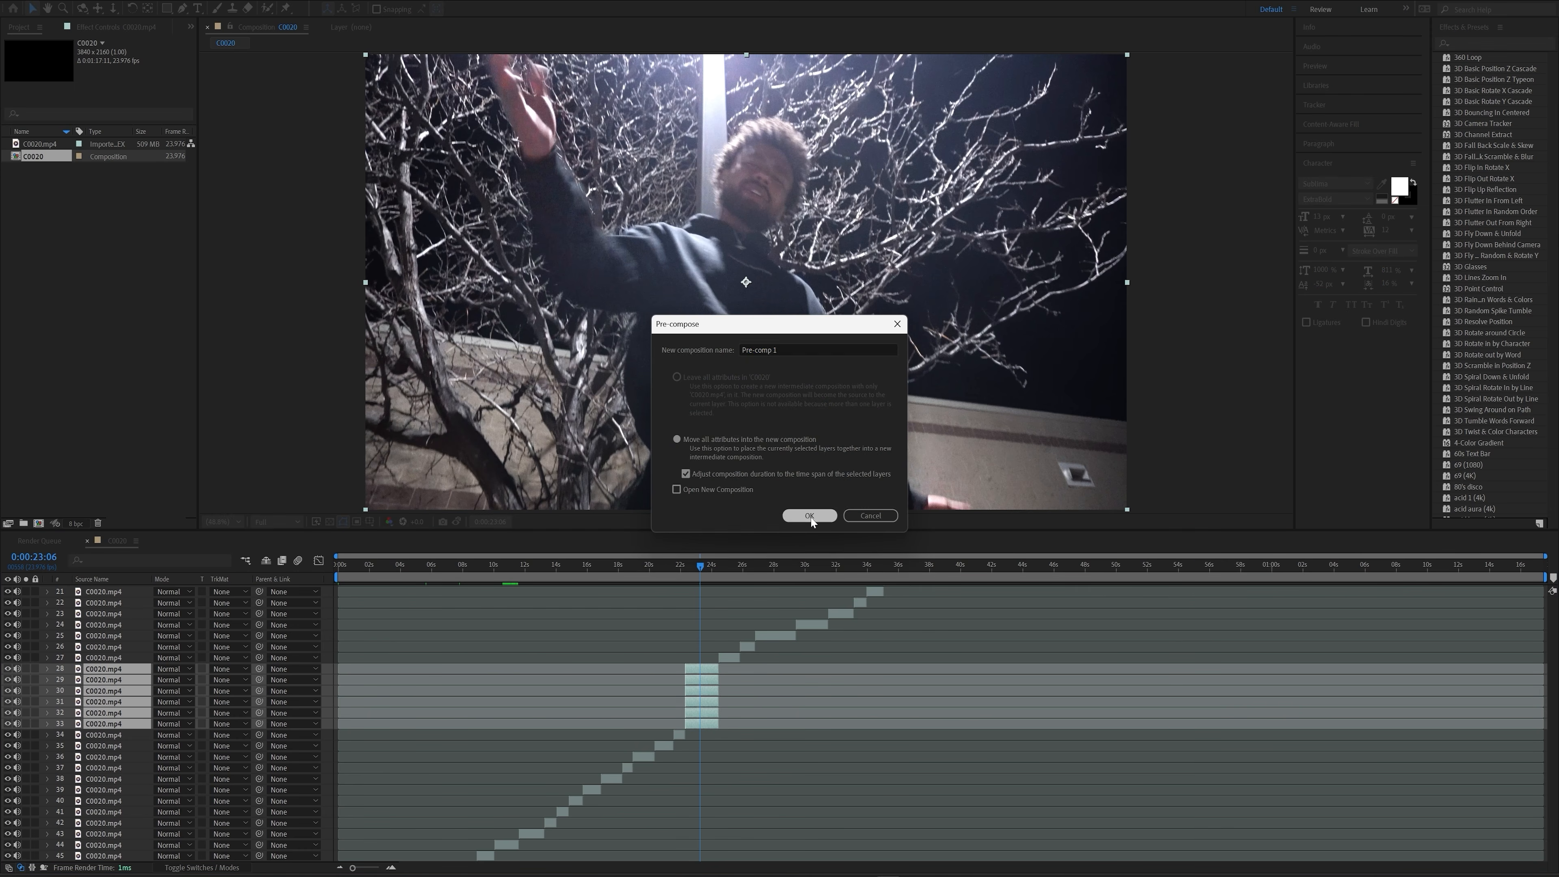
click(809, 516)
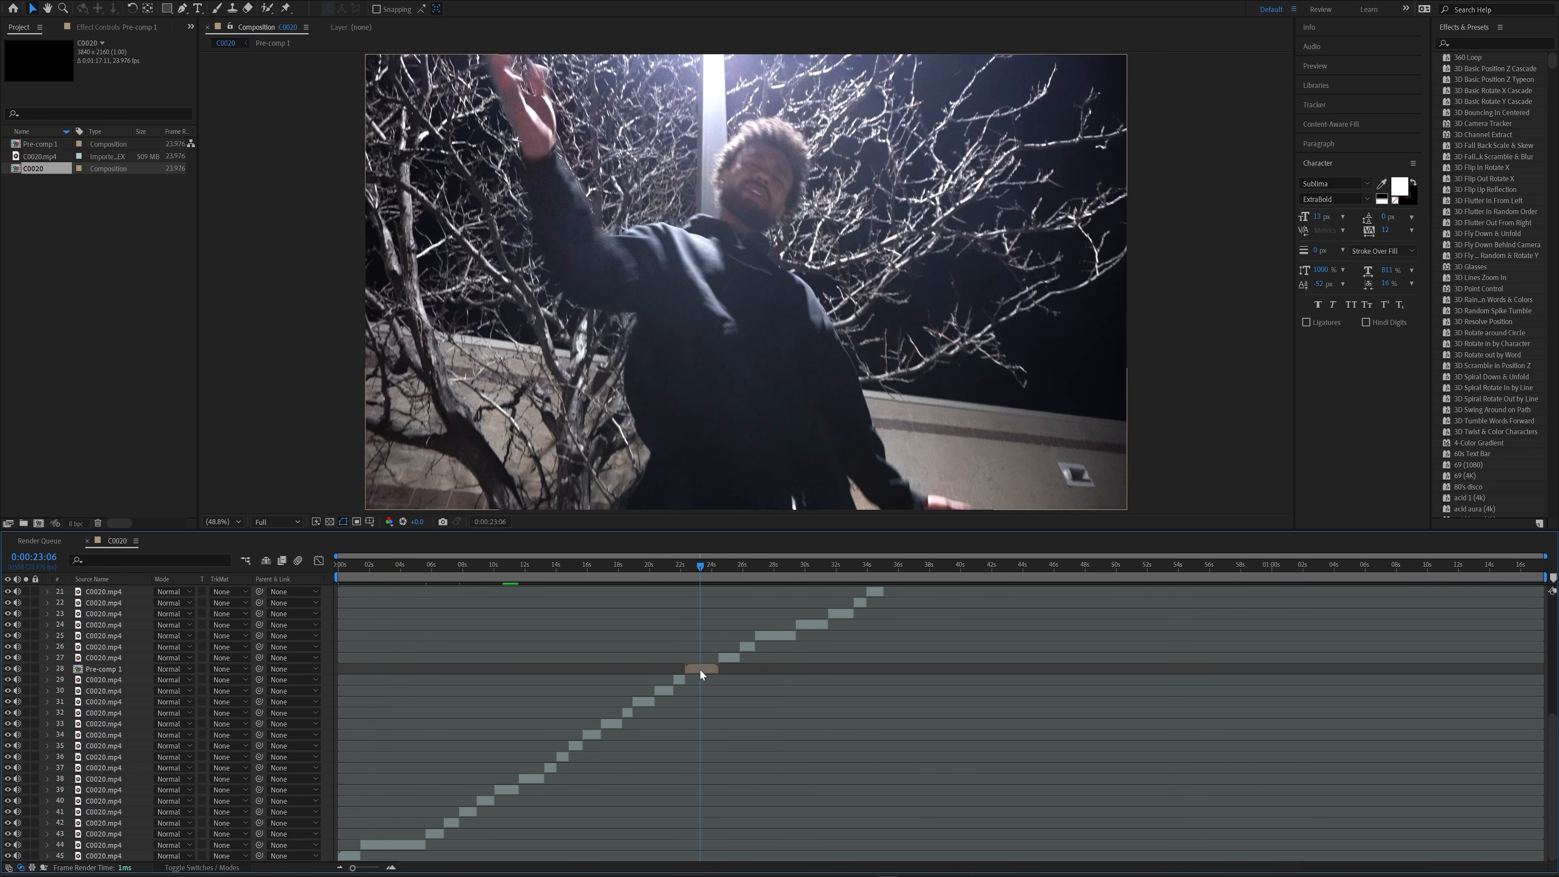
- Examine the stacked layers inside Pre-comp 1 and compare them with the C0020 composition, ending back in C0020
double_click(705, 668)
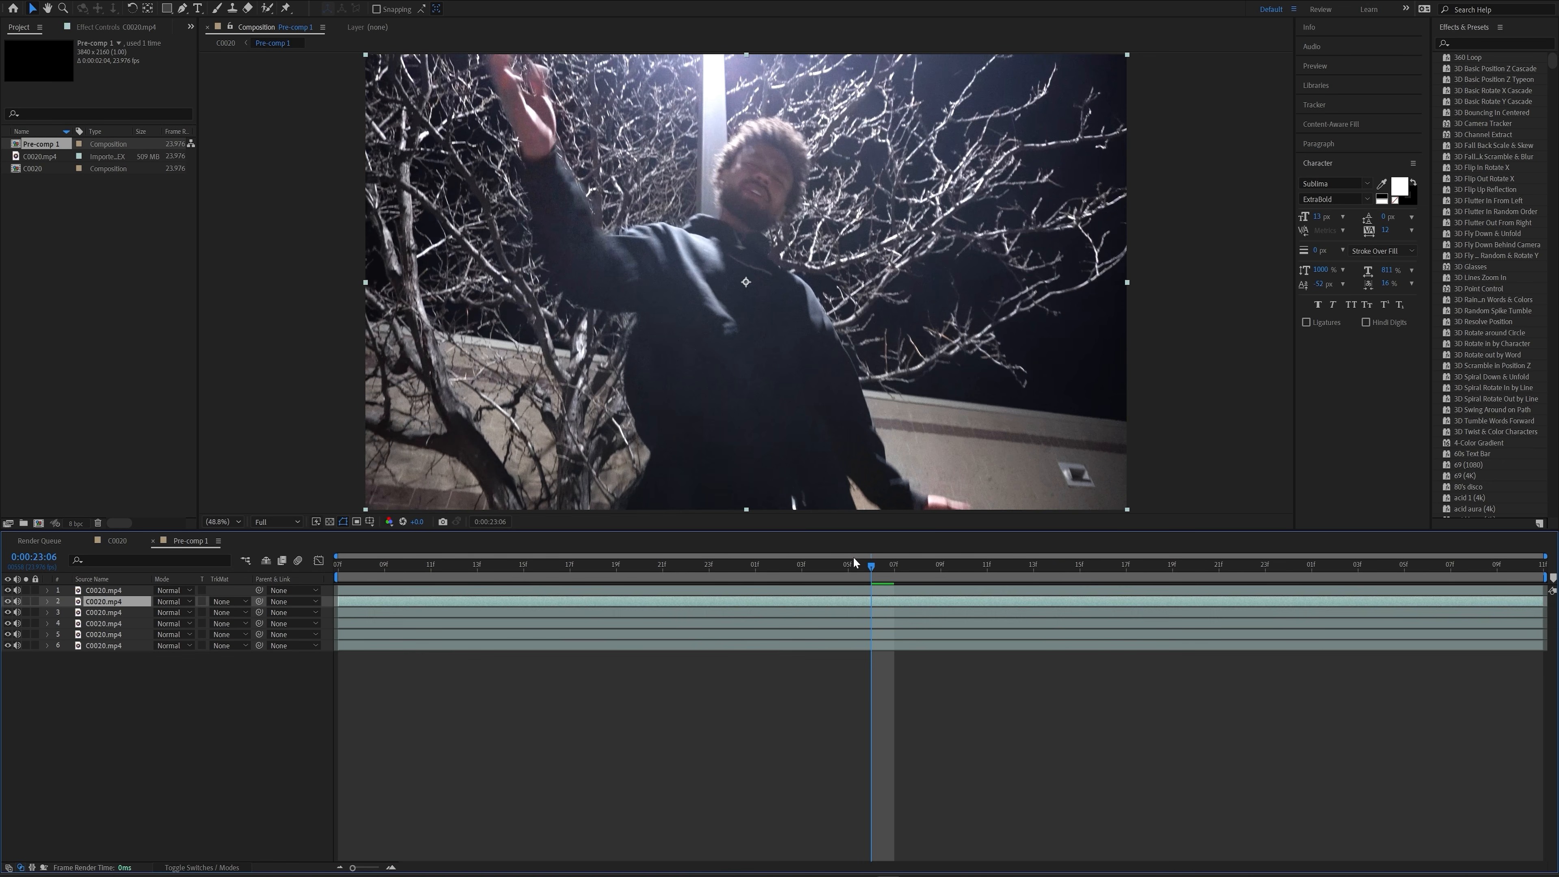
drag(733, 564, 777, 576)
click(118, 542)
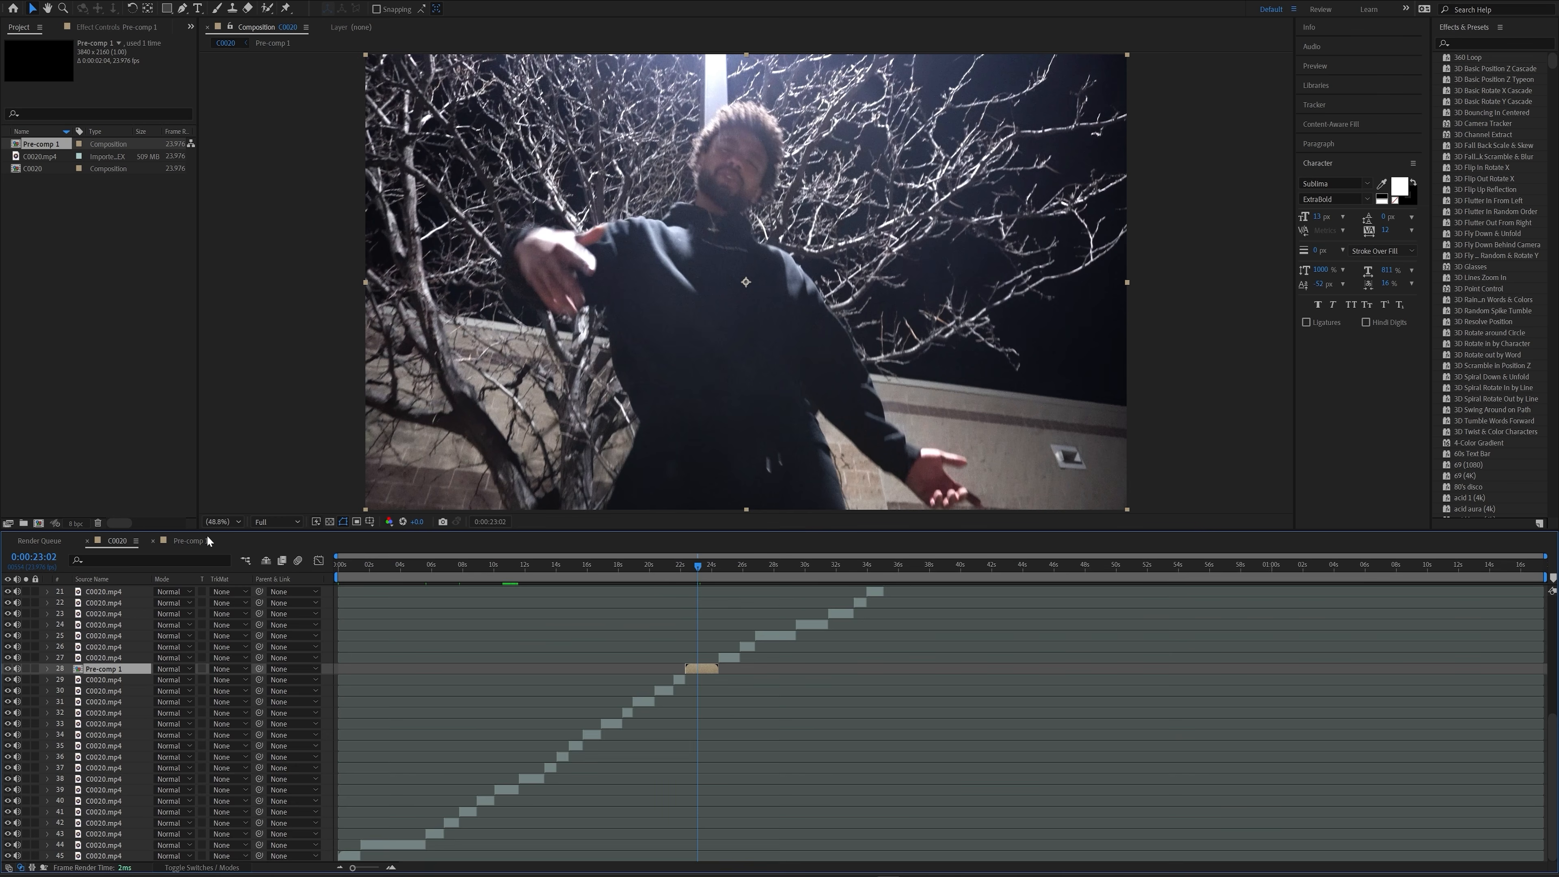
click(205, 538)
click(121, 542)
double_click(706, 667)
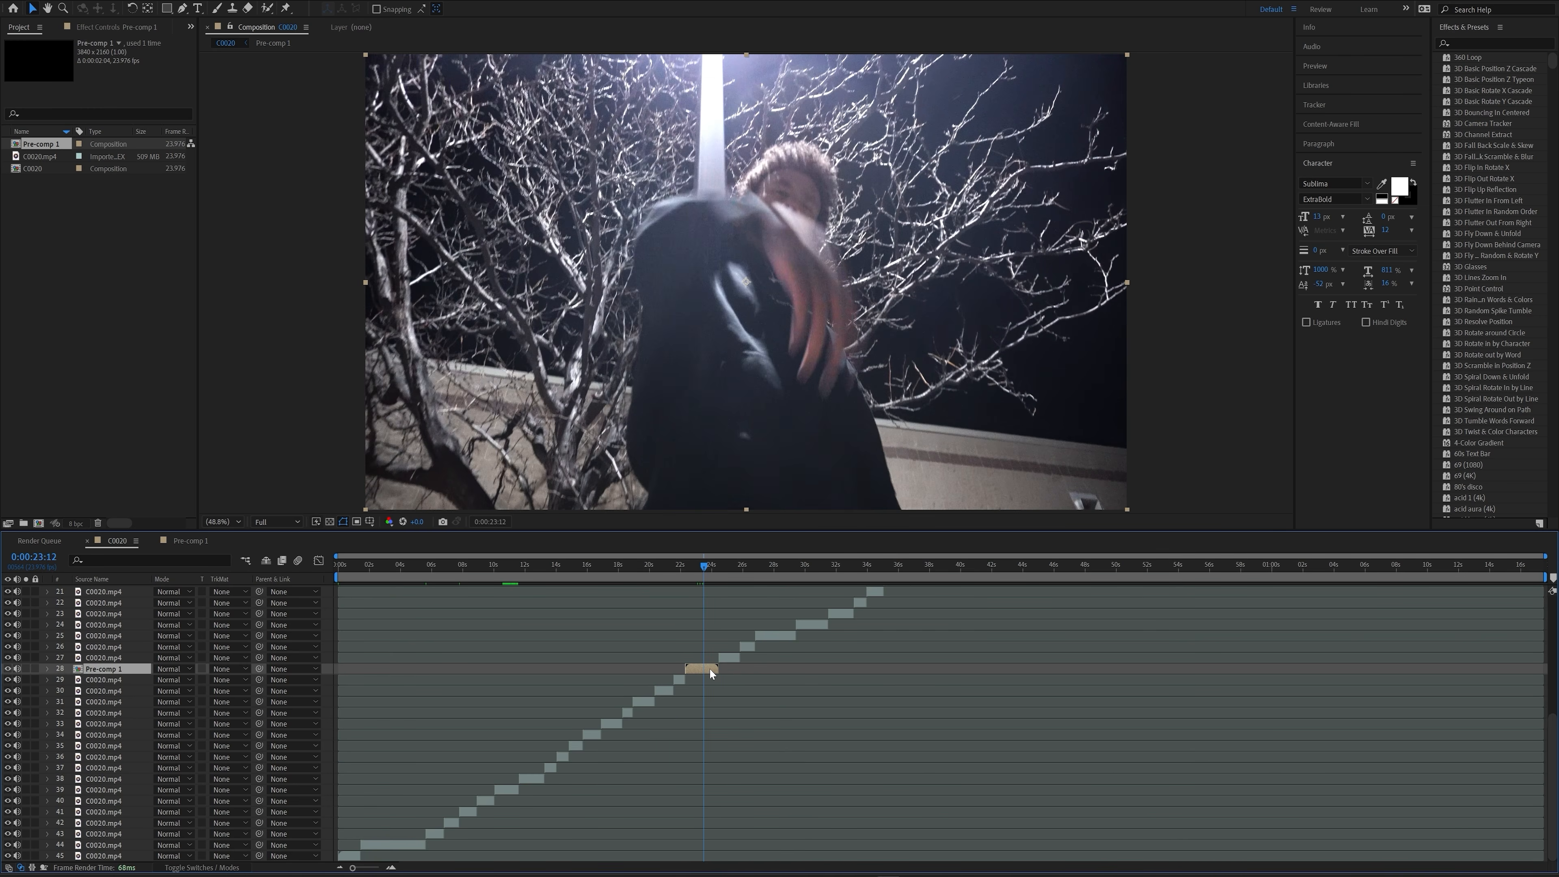
click(998, 591)
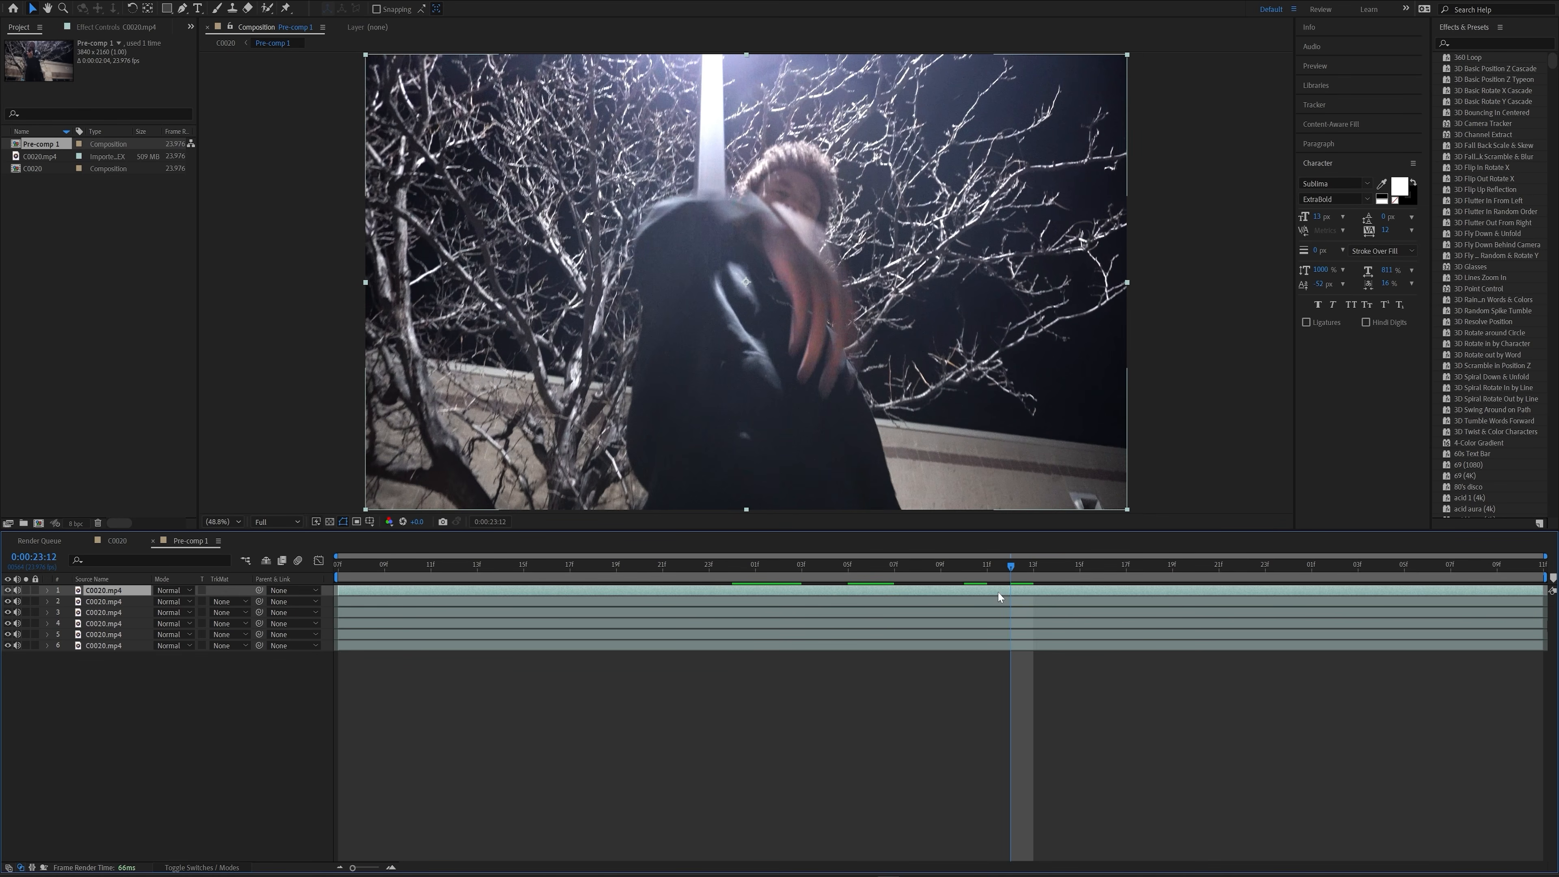
click(119, 542)
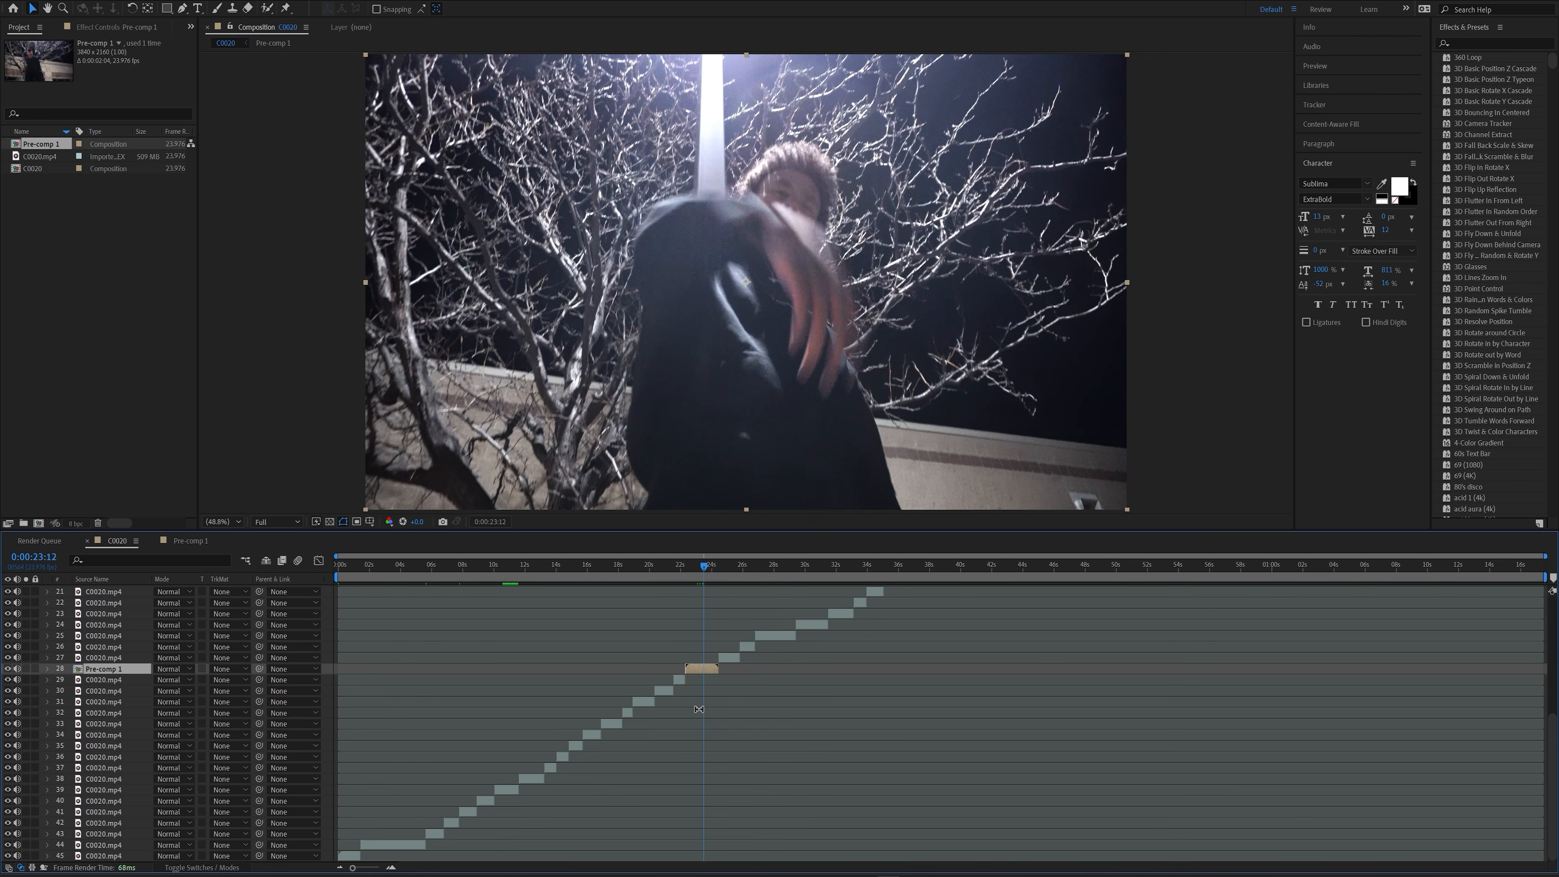
- Undo the pre-composition and the layer duplicates in the C0020 composition
key(ctrl+z)
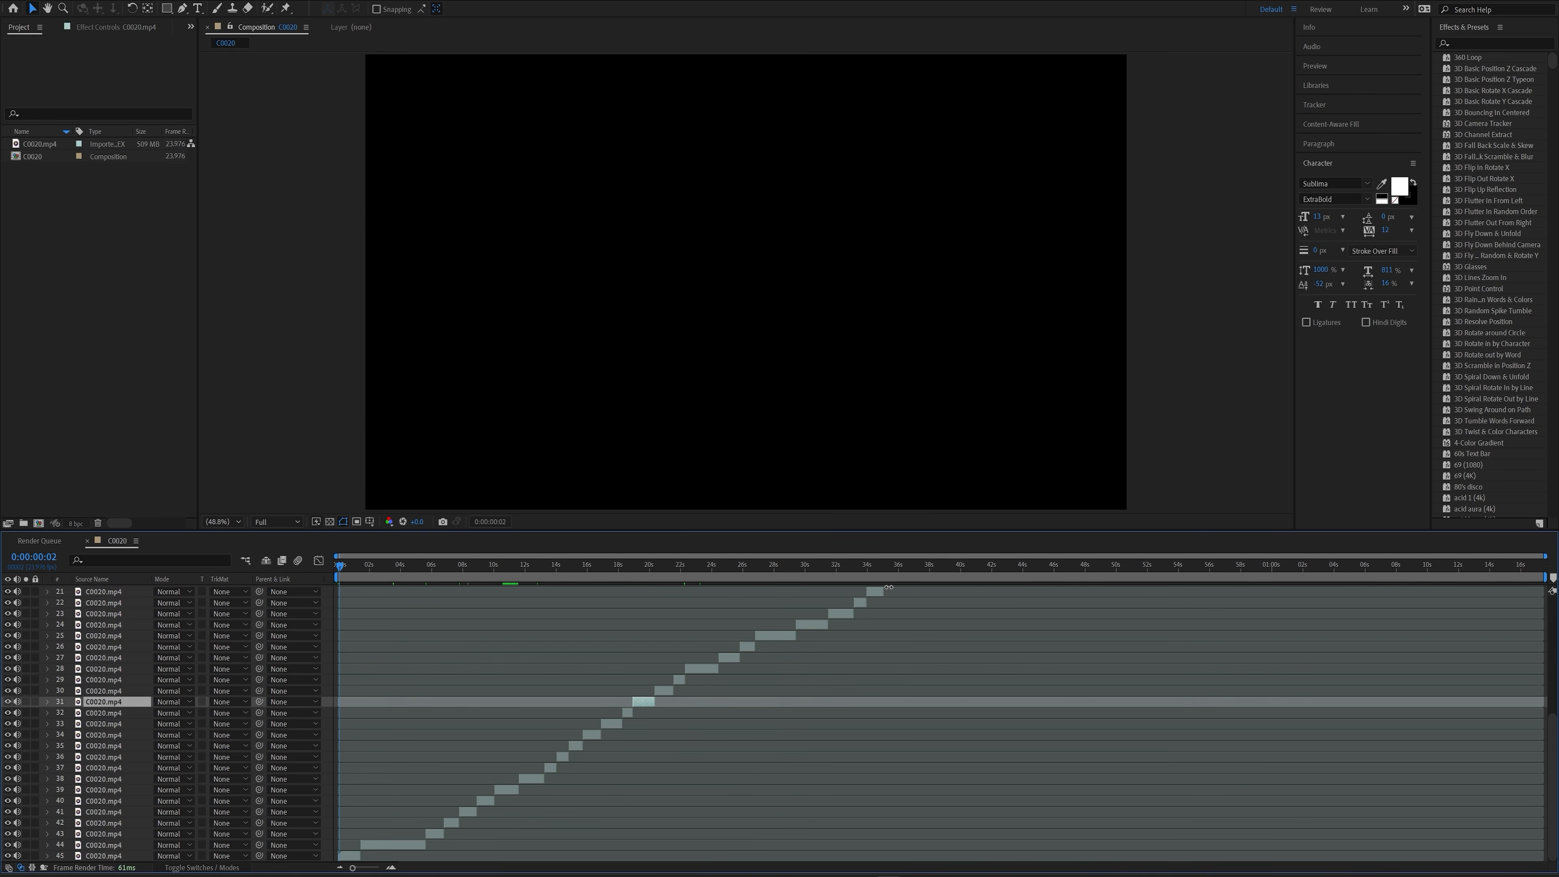
scroll(852, 666, up, 7)
scroll(853, 660, down, 7)
- Set the composition viewer's preview resolution to Quarter
click(271, 524)
click(281, 562)
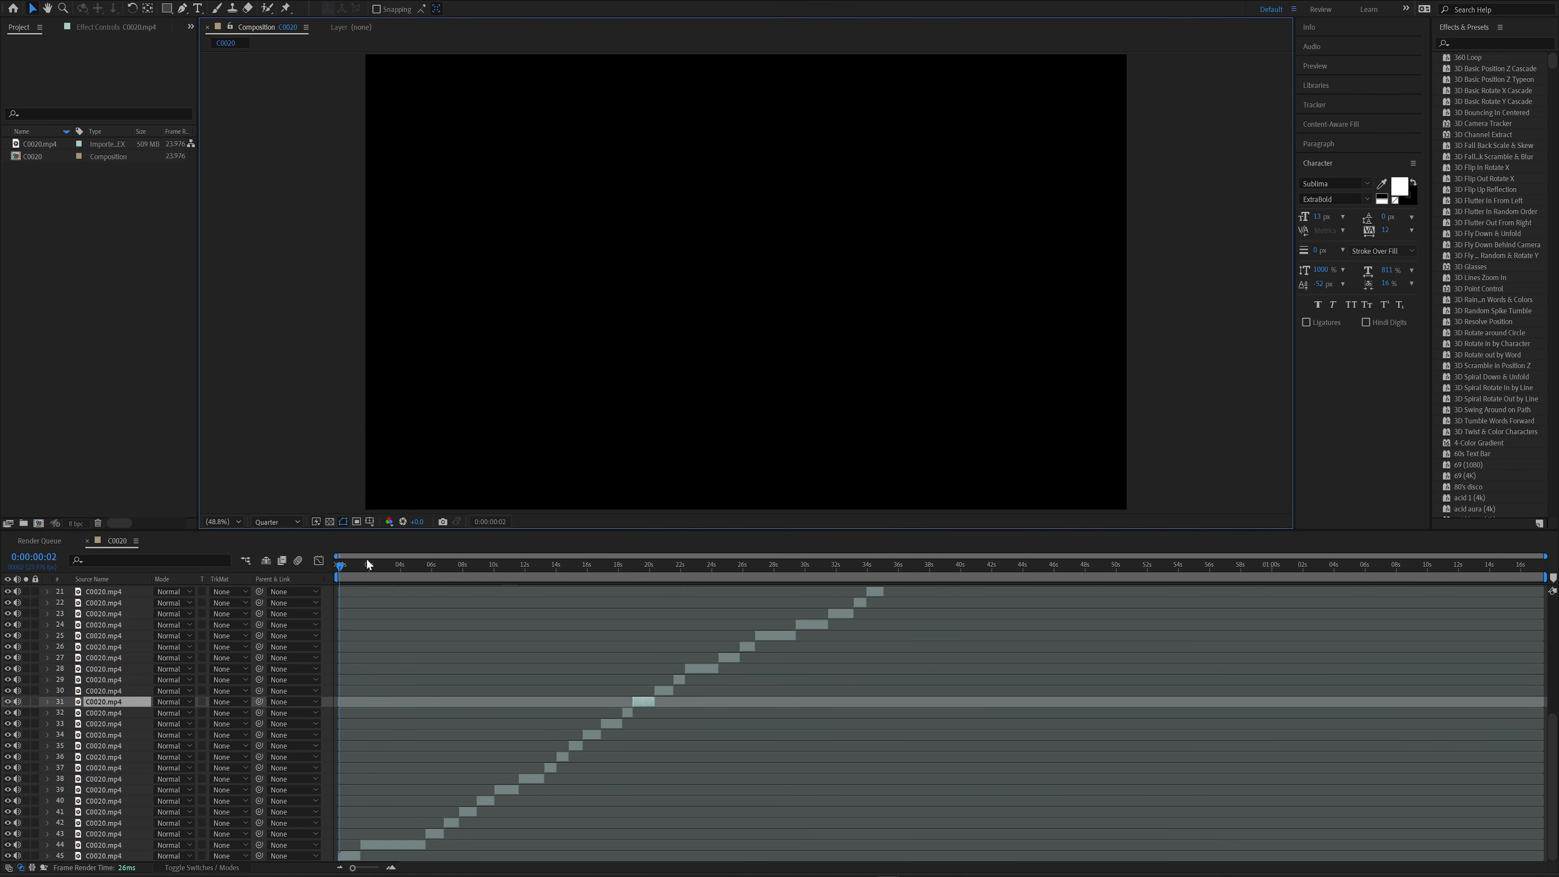
click(297, 522)
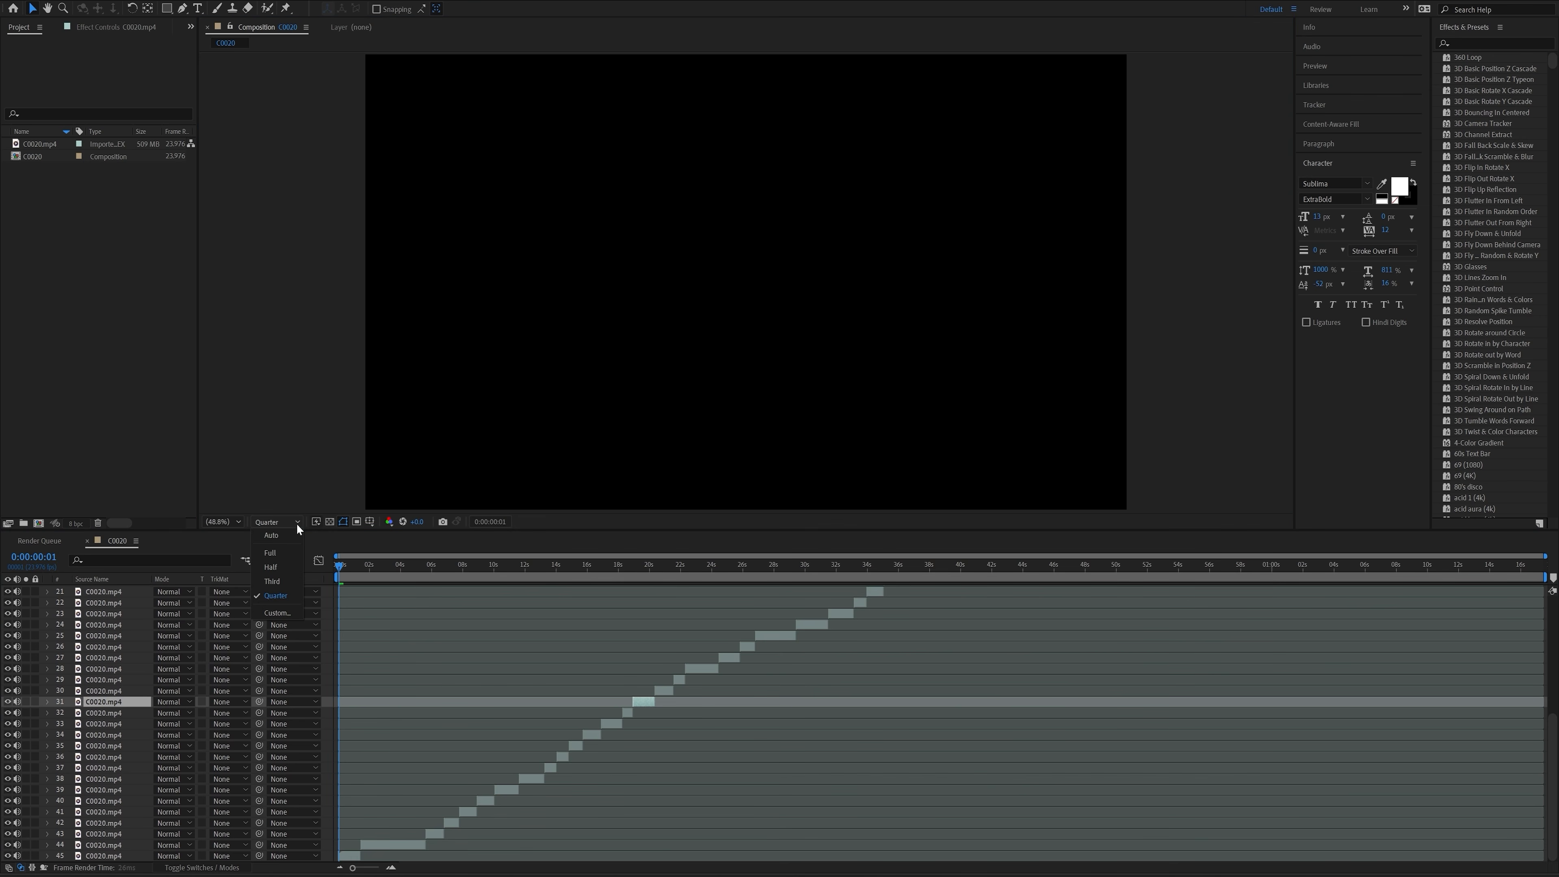
click(272, 522)
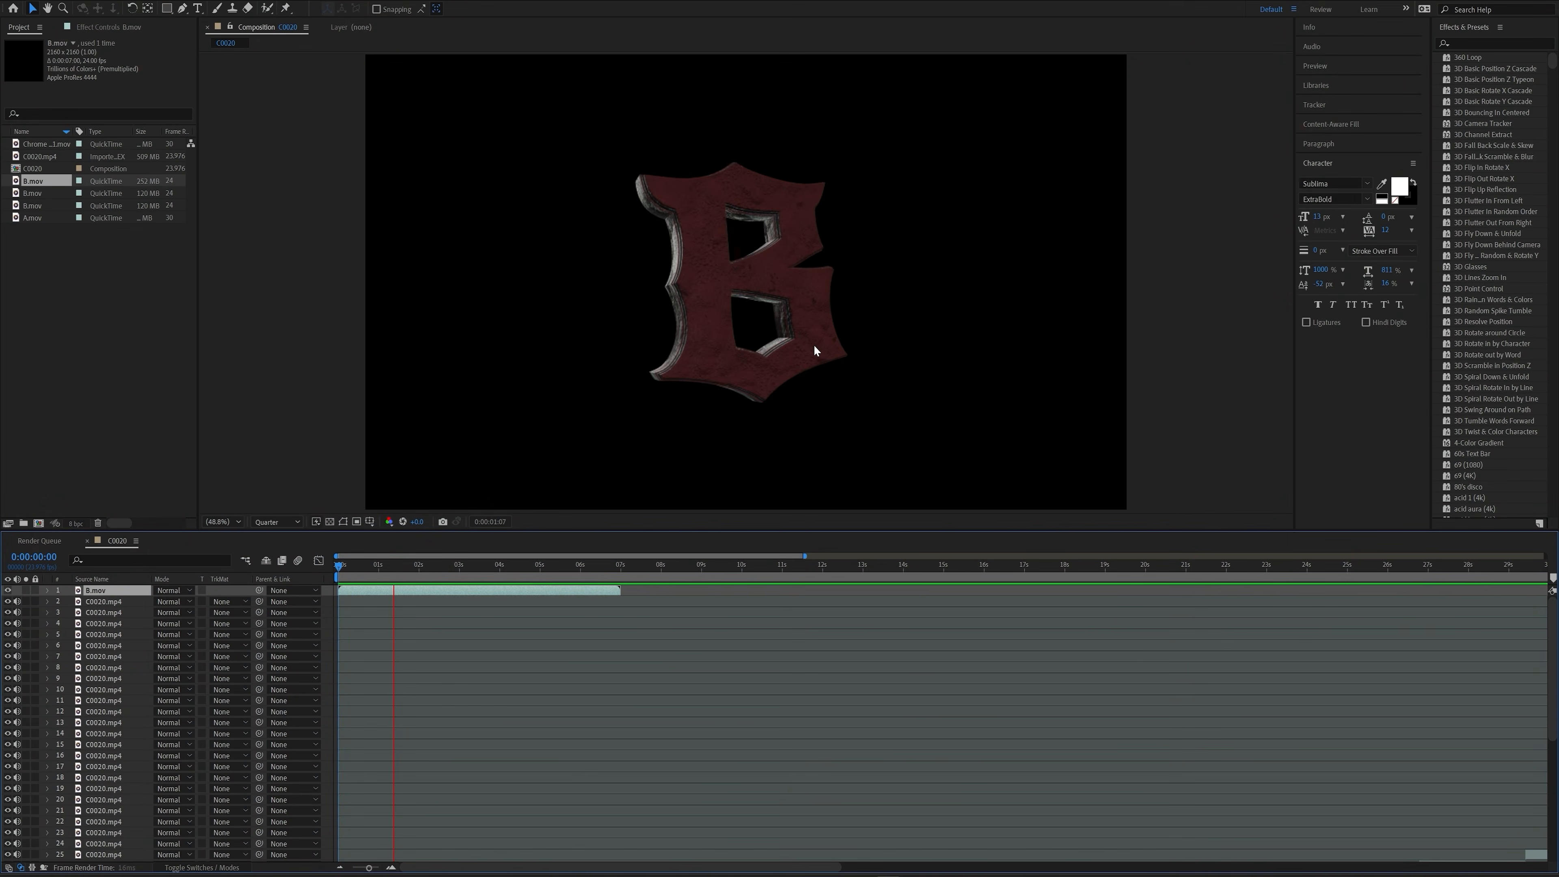
- Scale the R, V, E and N letter layers to 45% and arrange the letters side by side to spell NEVER
drag(516, 565, 338, 572)
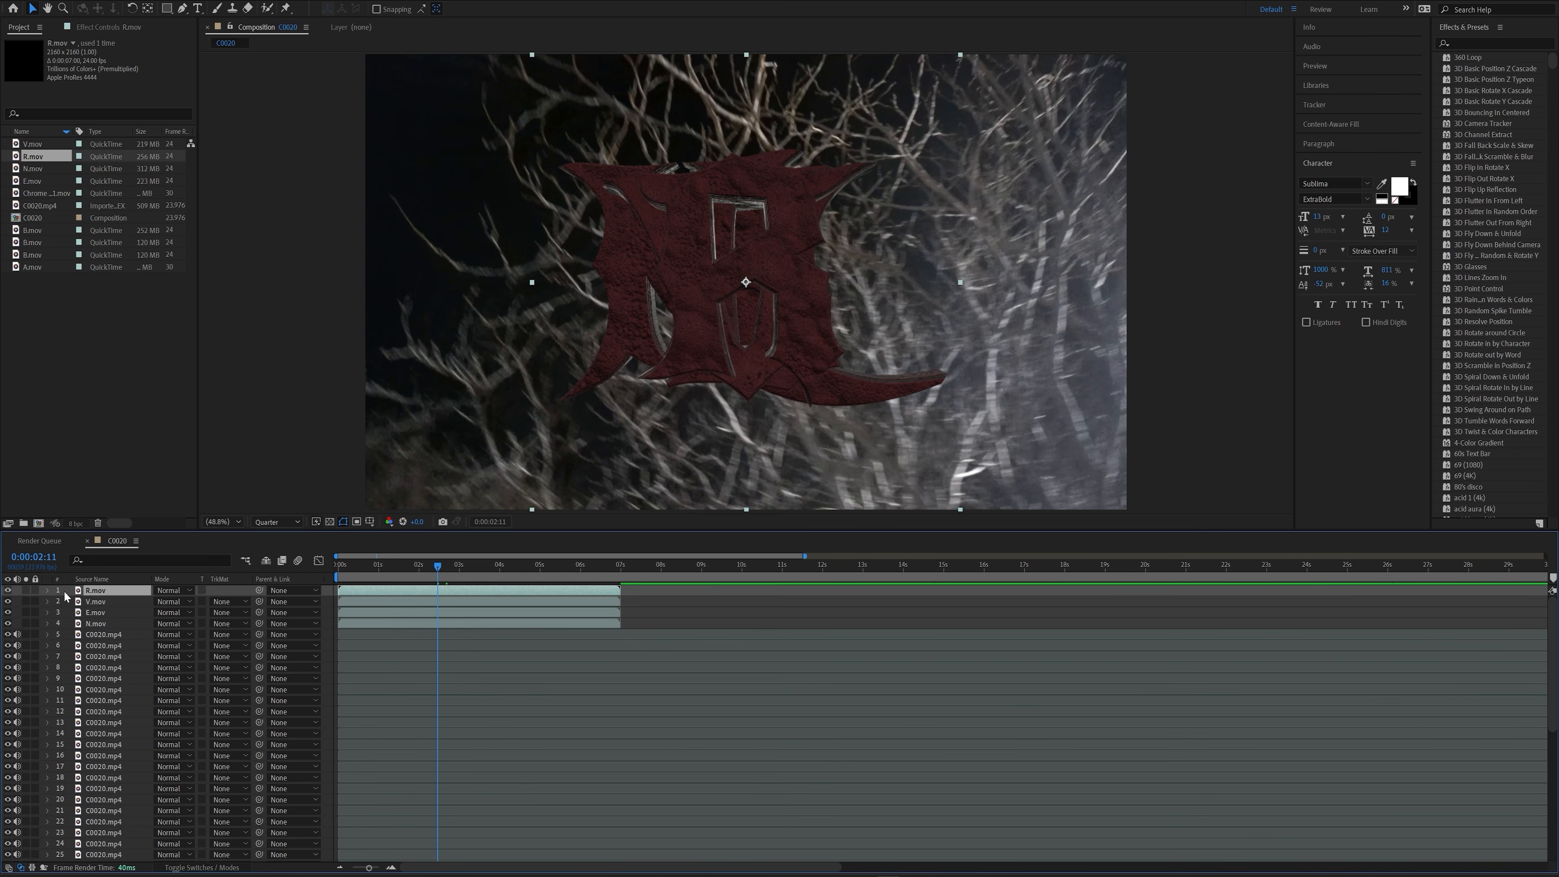
drag(64, 591, 81, 632)
key(s)
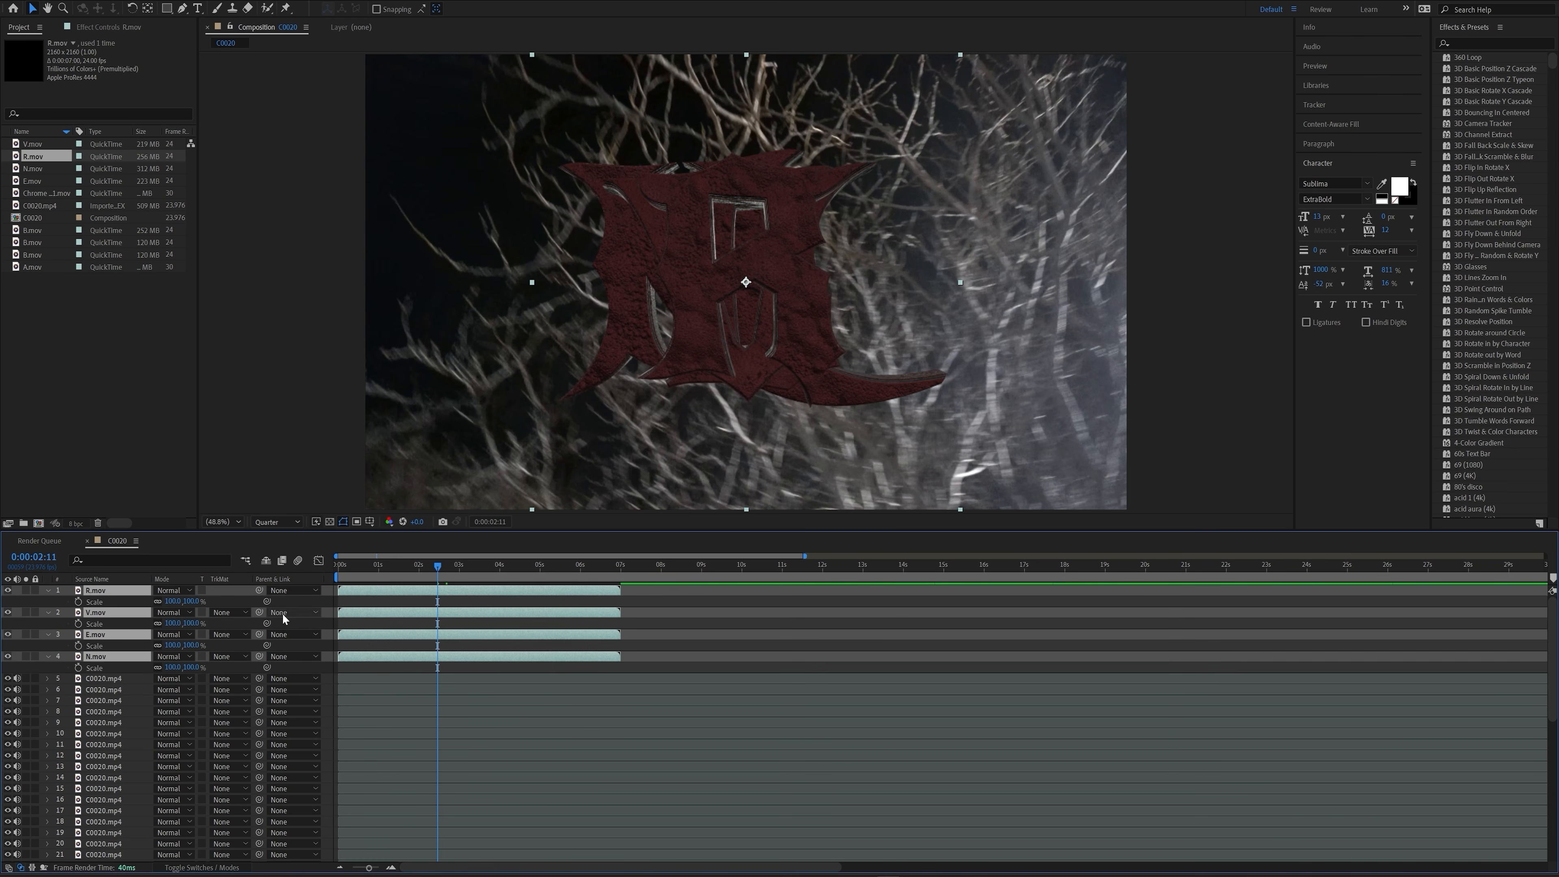
drag(182, 601, 161, 603)
click(734, 608)
drag(726, 314, 616, 317)
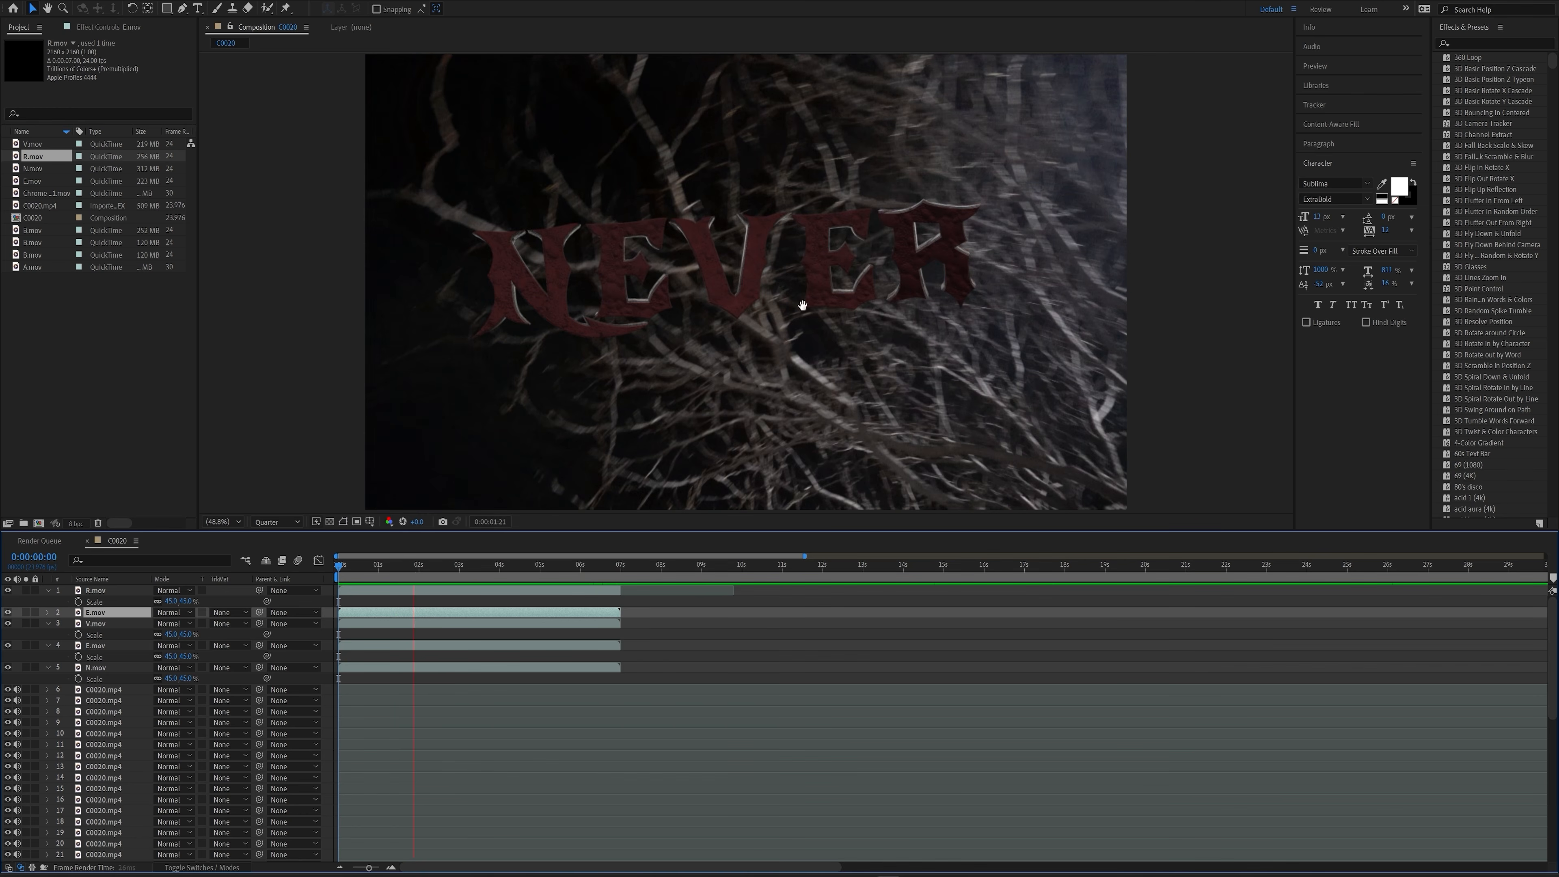
- Time-stretch the first E letter layer with a stretch factor of 130 and play back the NEVER title from the start
key(space)
key(space)
click(126, 651)
right_click(382, 647)
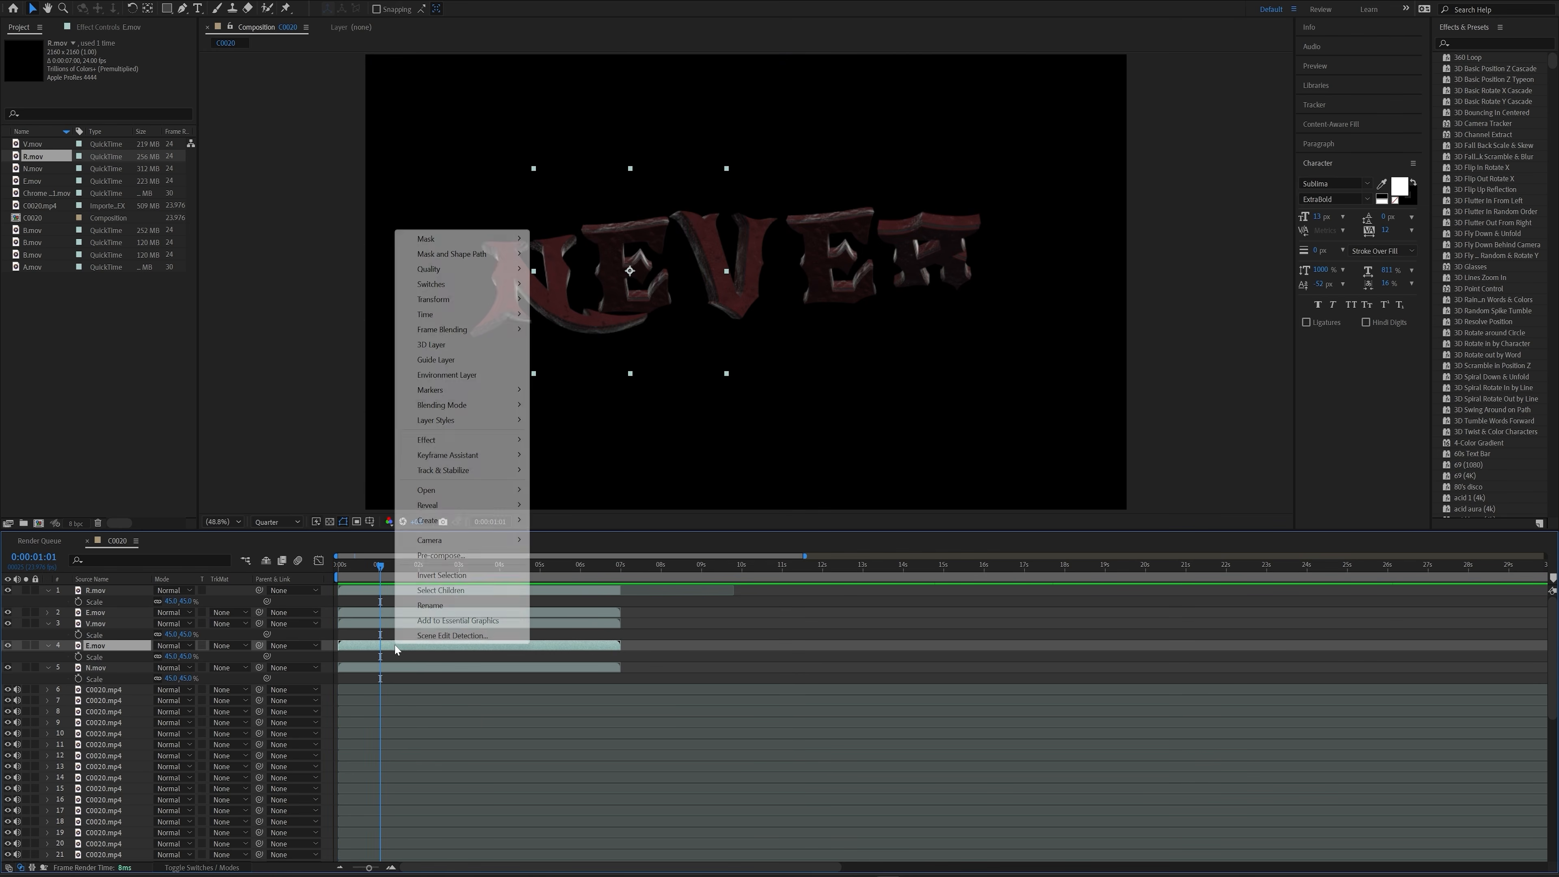
mouse_move(454, 316)
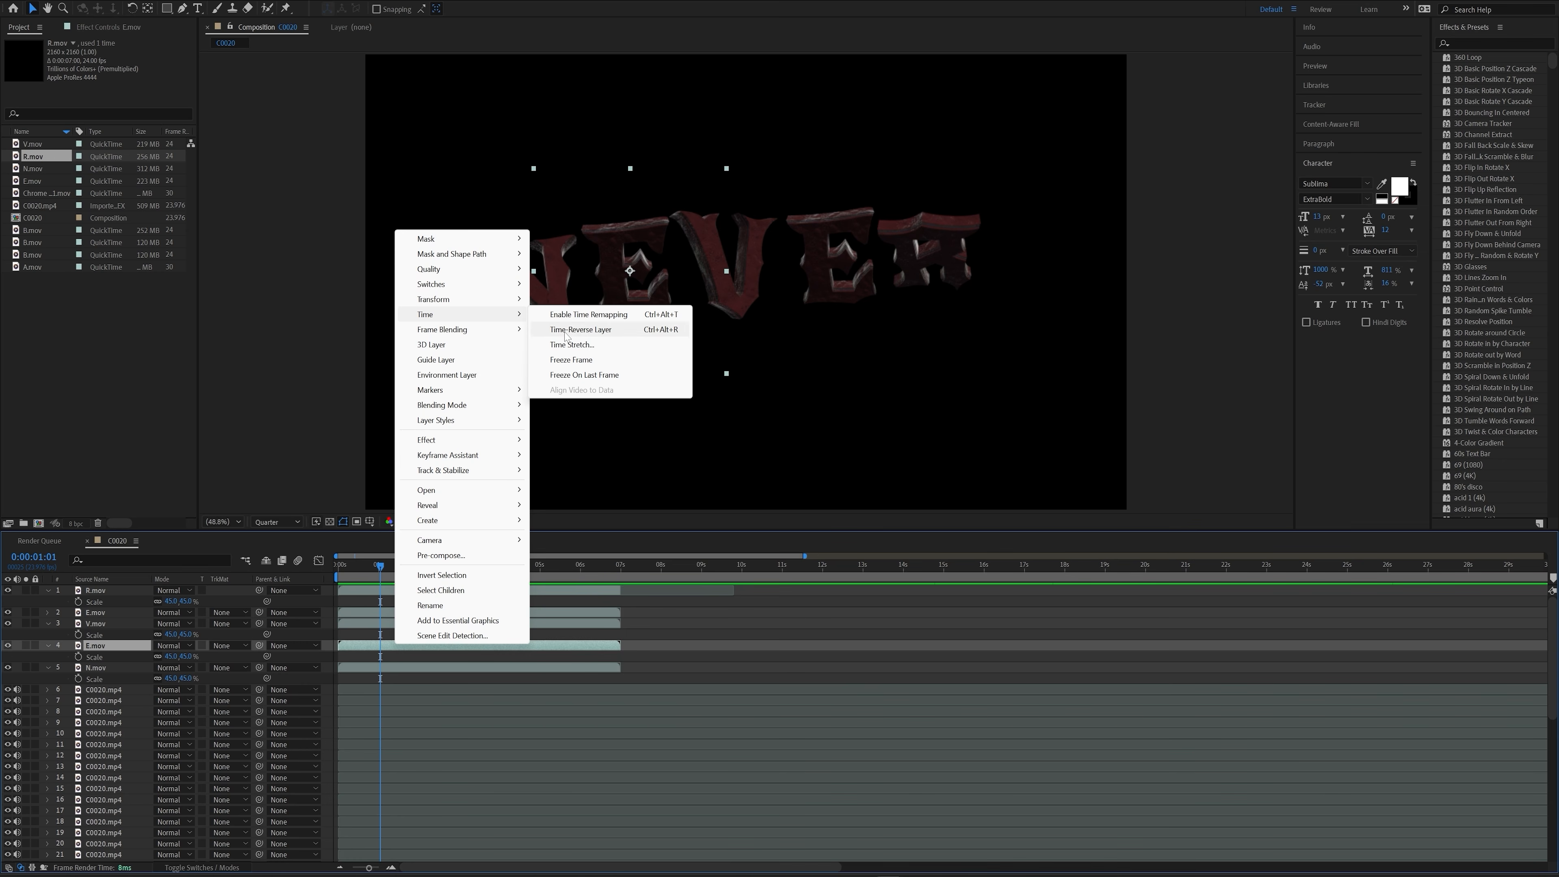
click(571, 345)
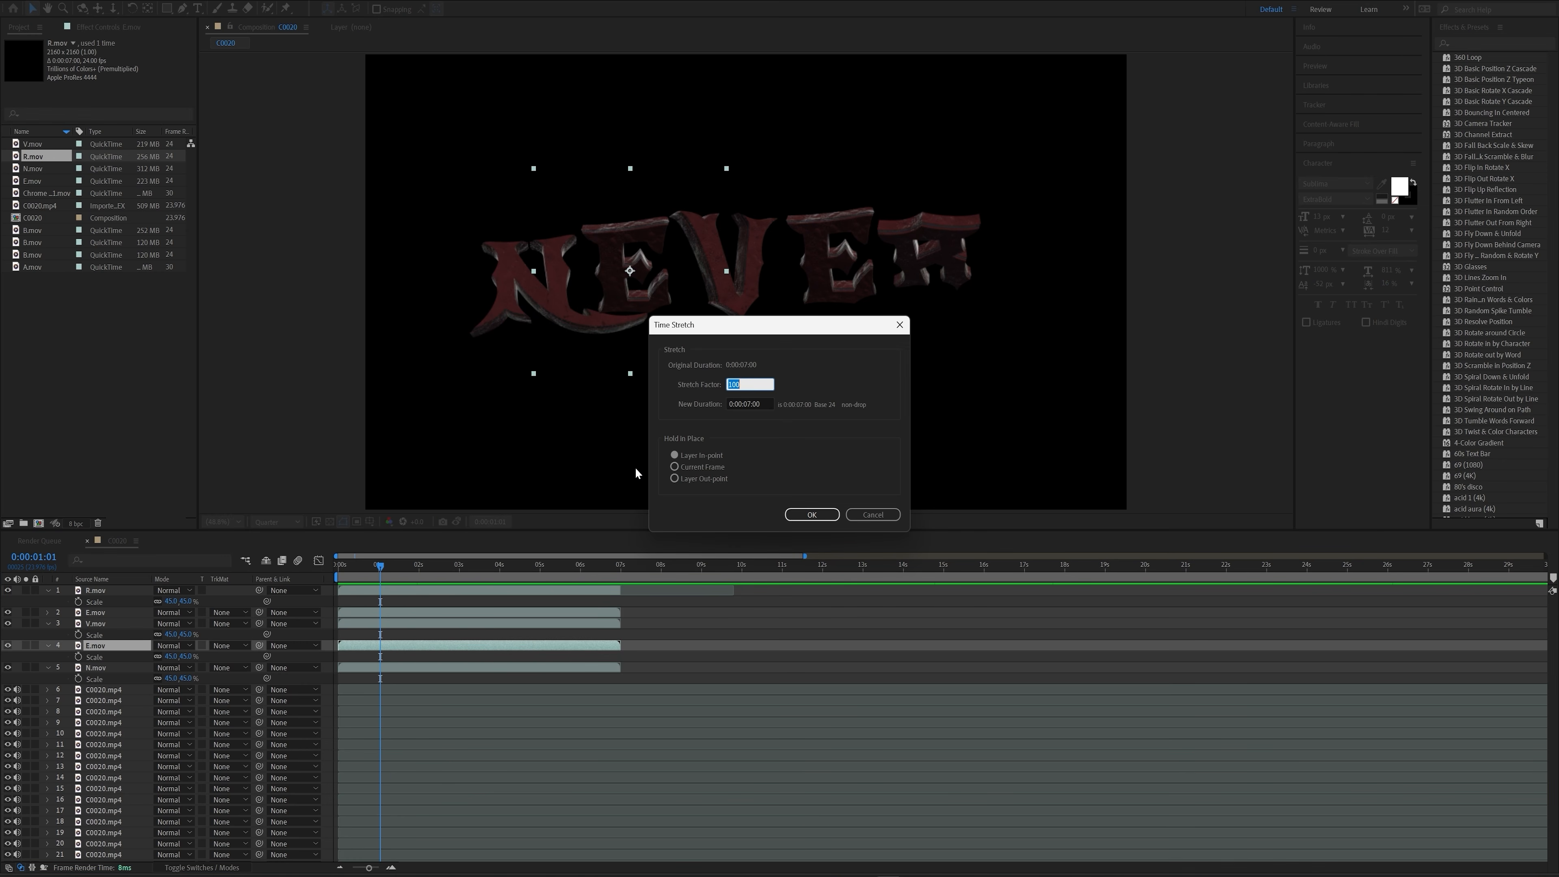
text(130)
key(Return)
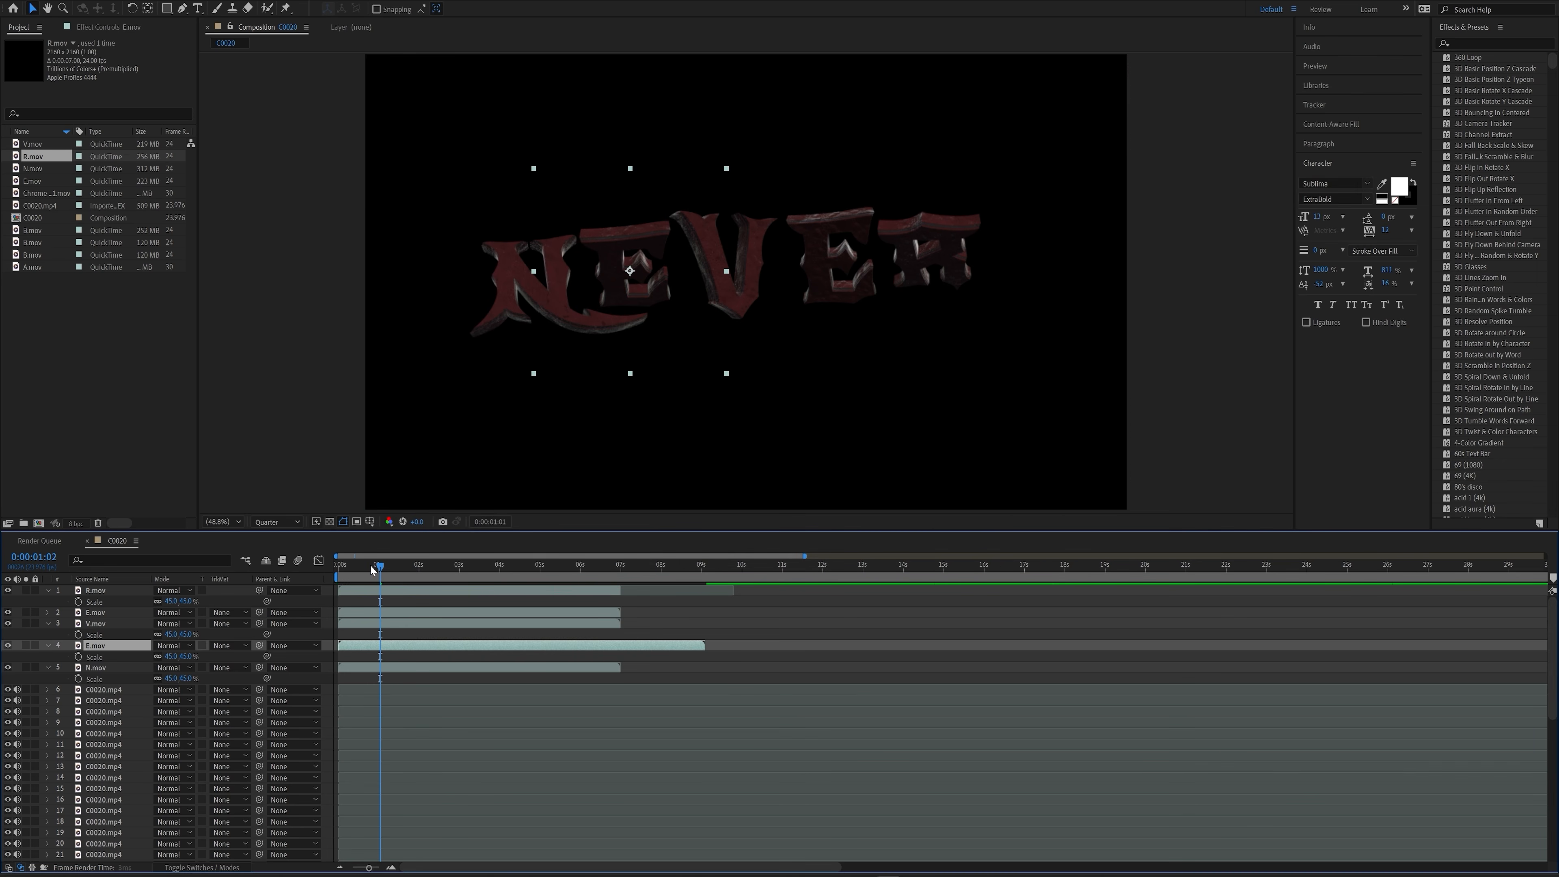
drag(370, 564, 323, 564)
key(space)
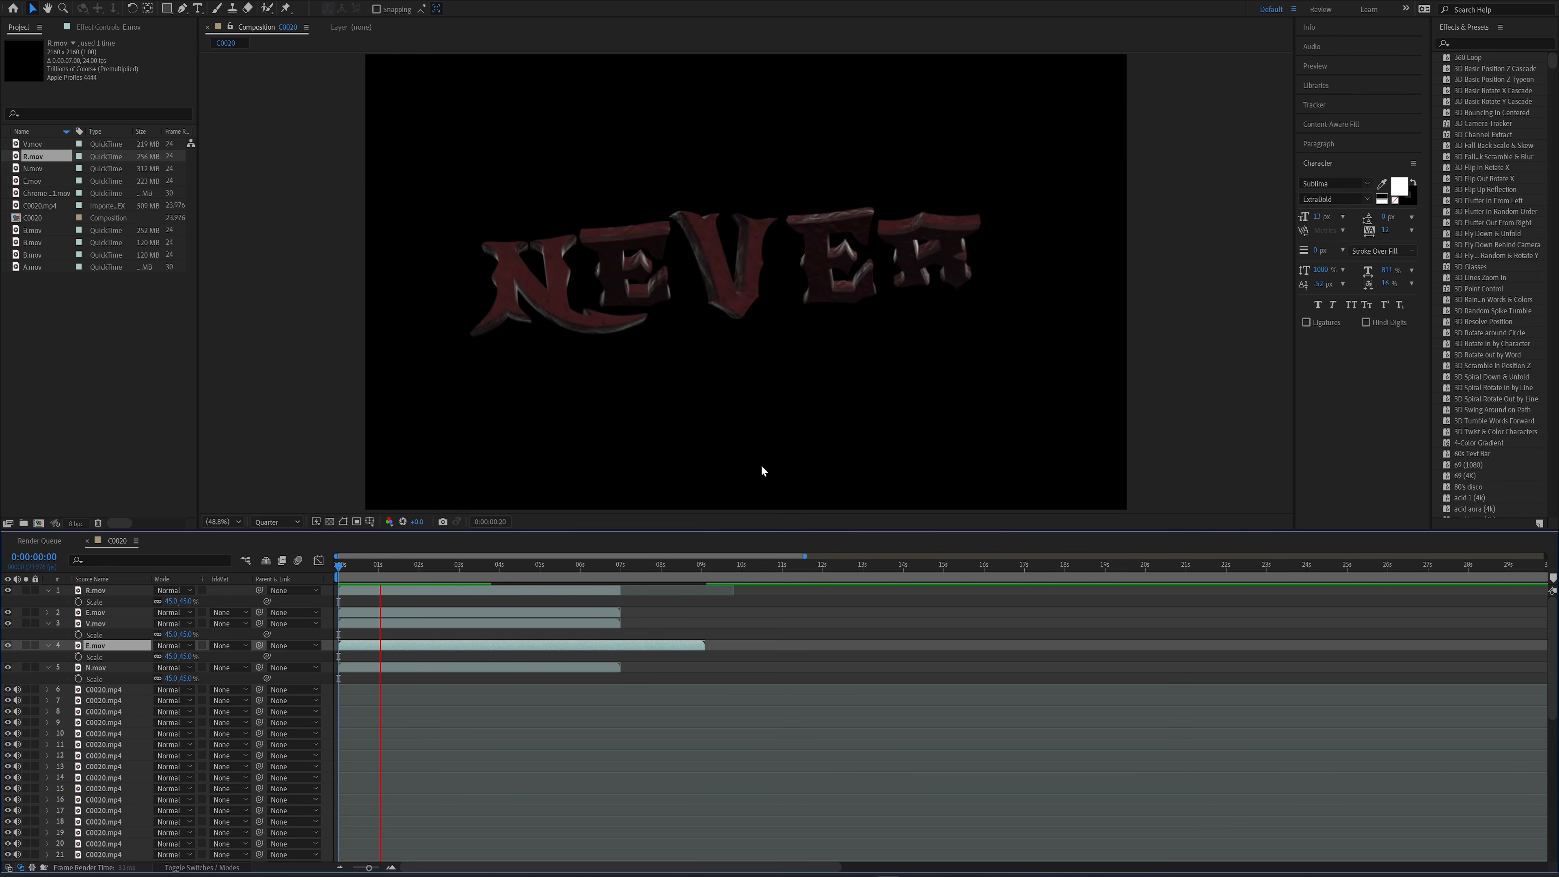
- Pre-compose the five NEVER letter layers into Pre-comp 1
drag(619, 566, 575, 566)
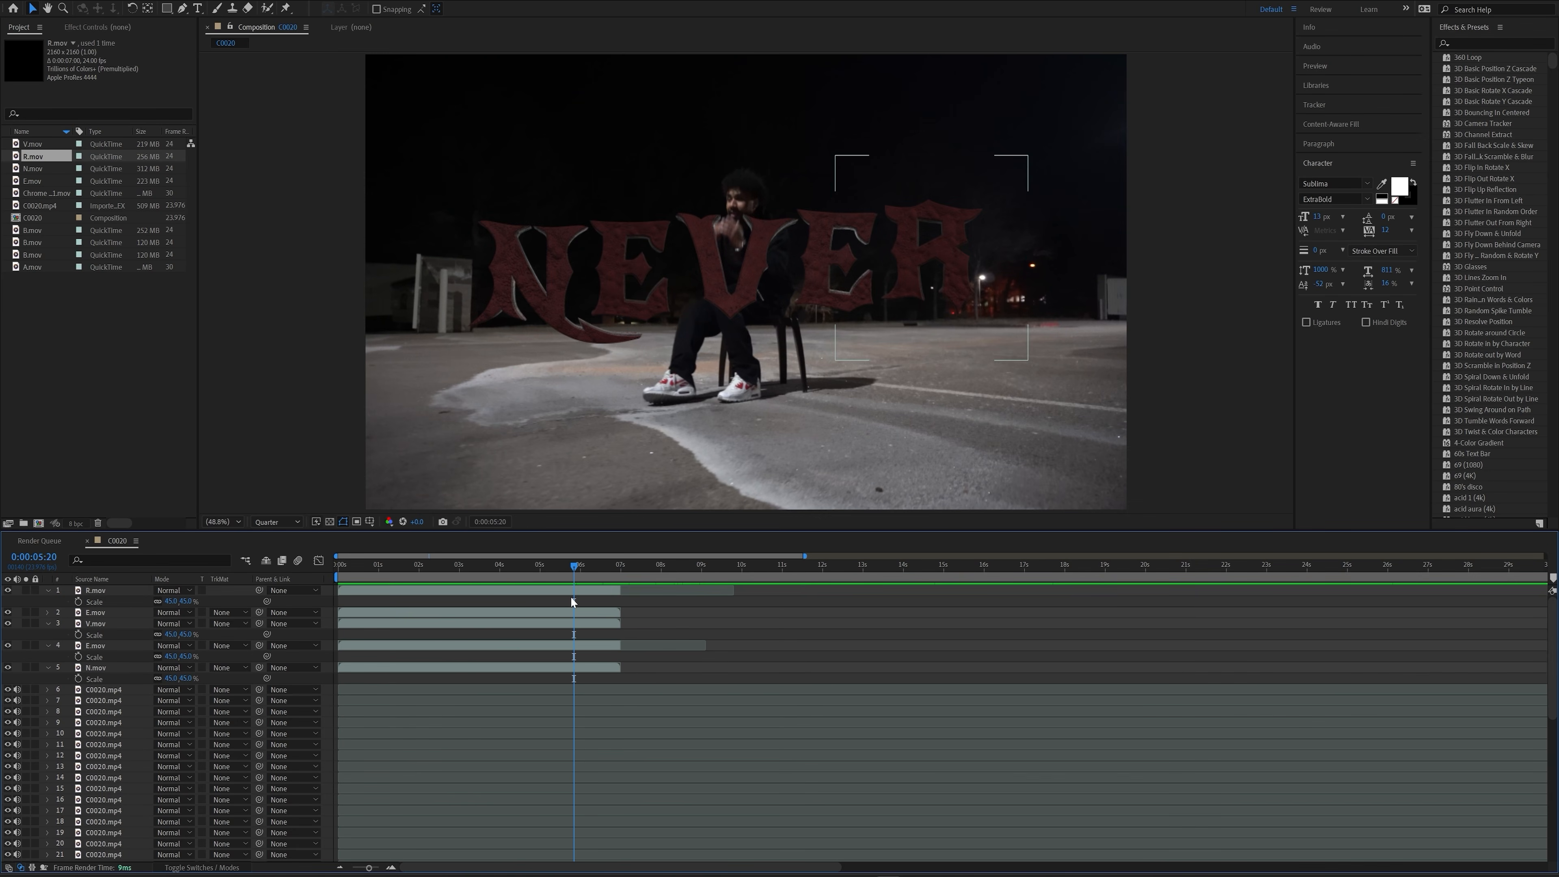
click(573, 593)
drag(59, 598, 87, 659)
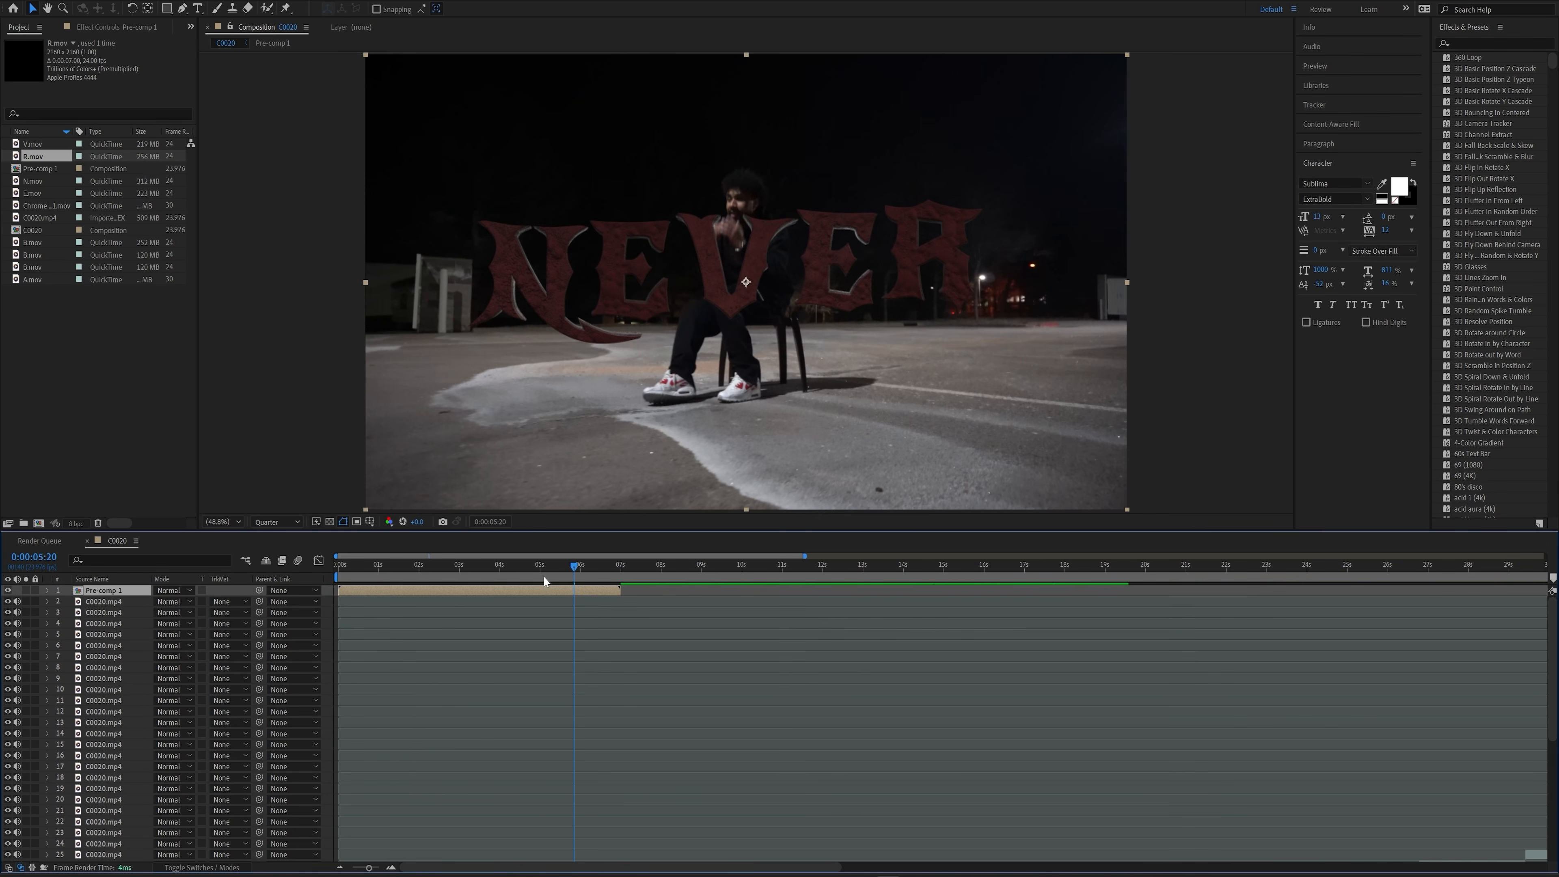
mouse_move(543, 572)
mouse_down()
mouse_move(507, 565)
mouse_move(535, 570)
mouse_up()
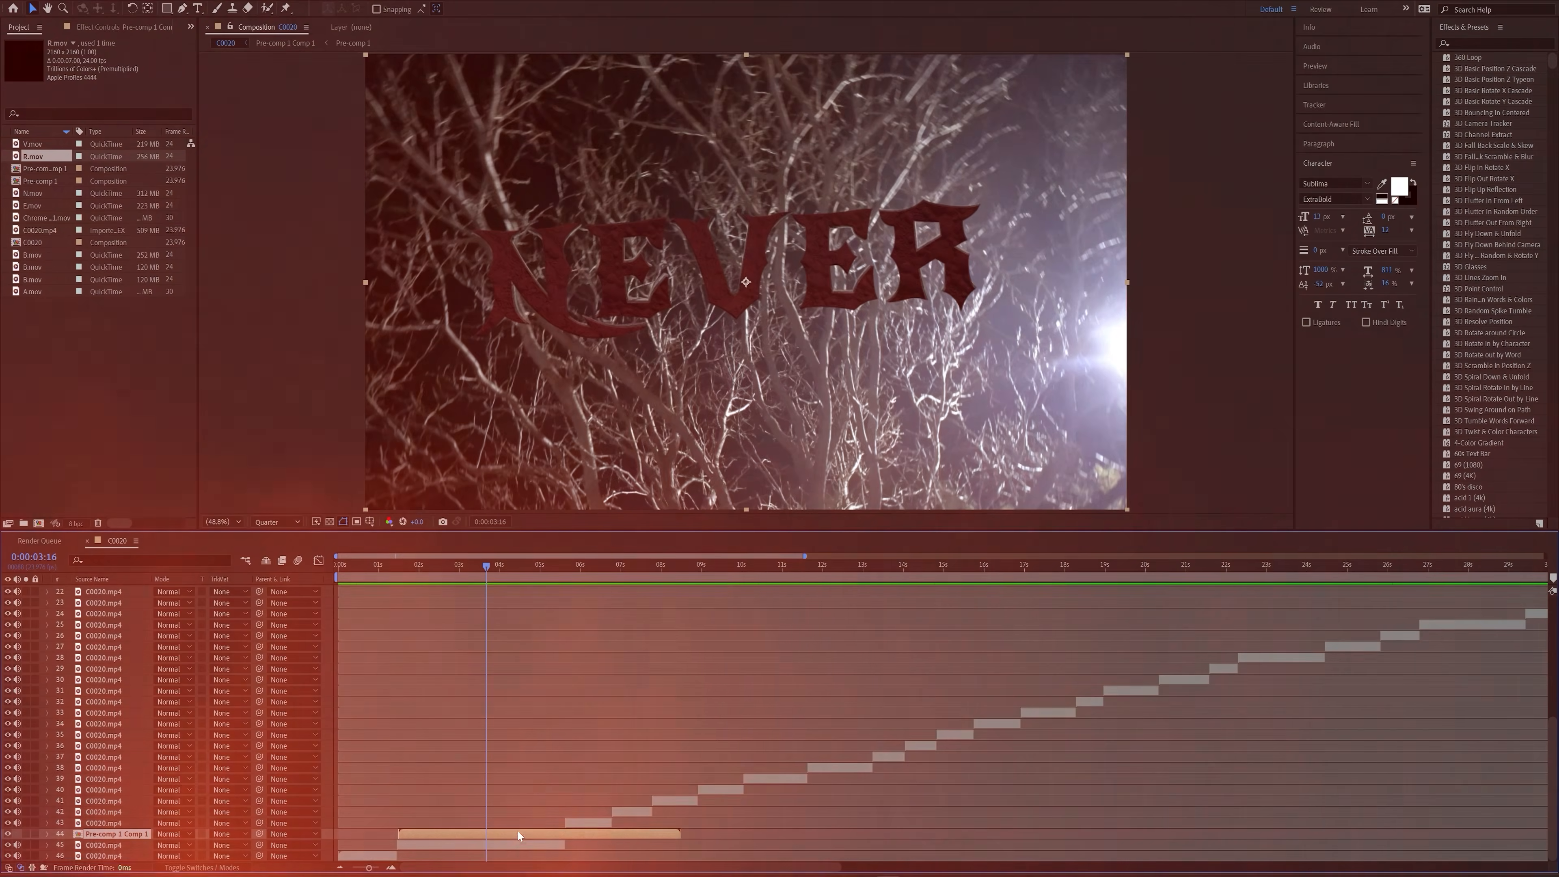
key(ctrl+shift+c)
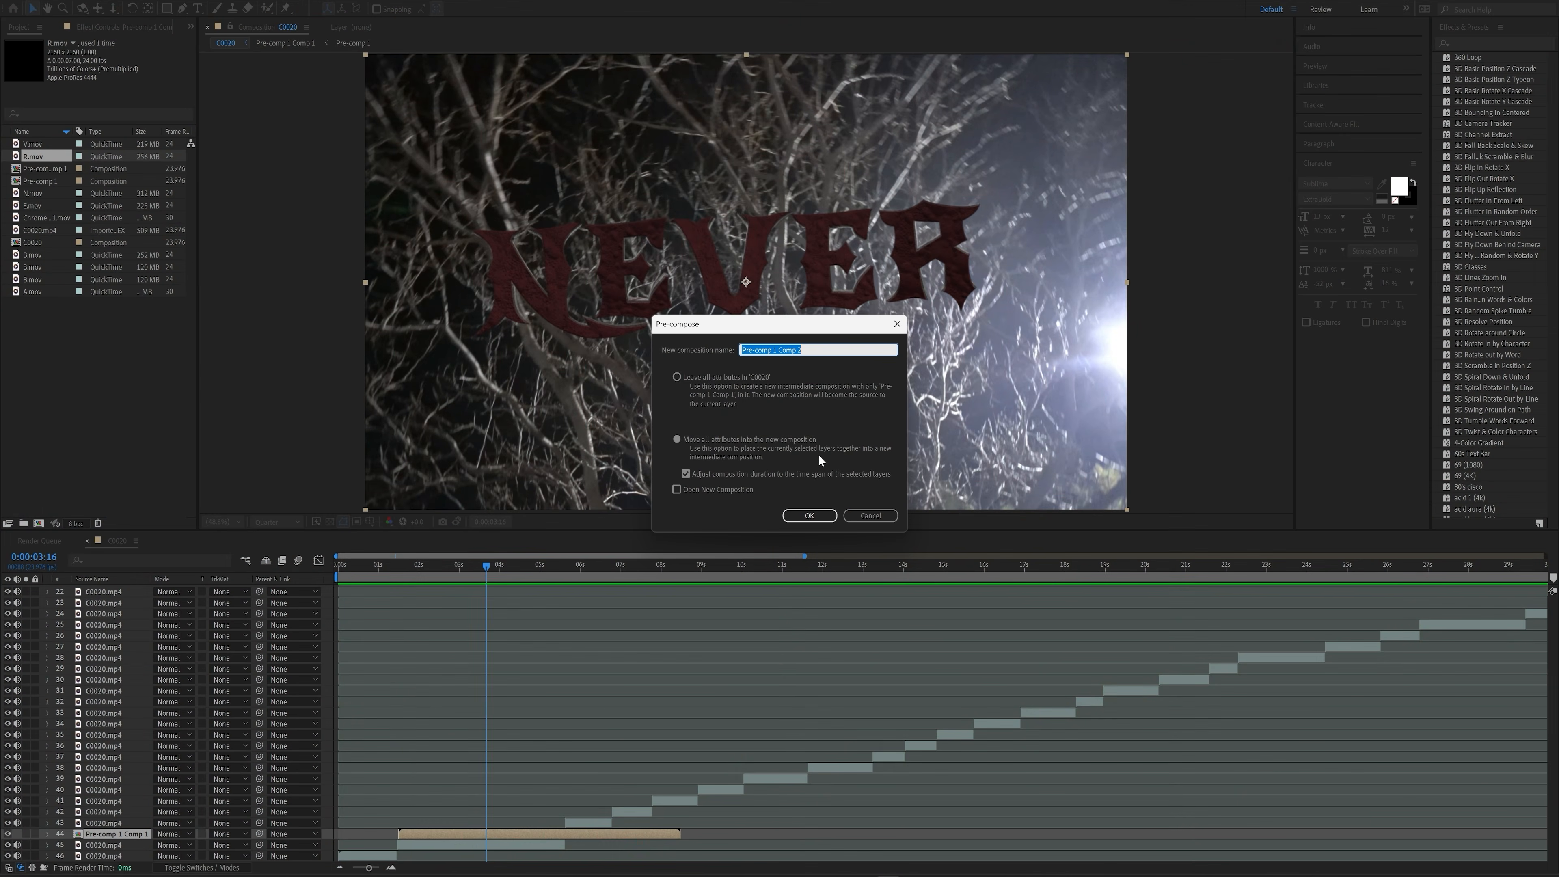
click(870, 515)
right_click(492, 836)
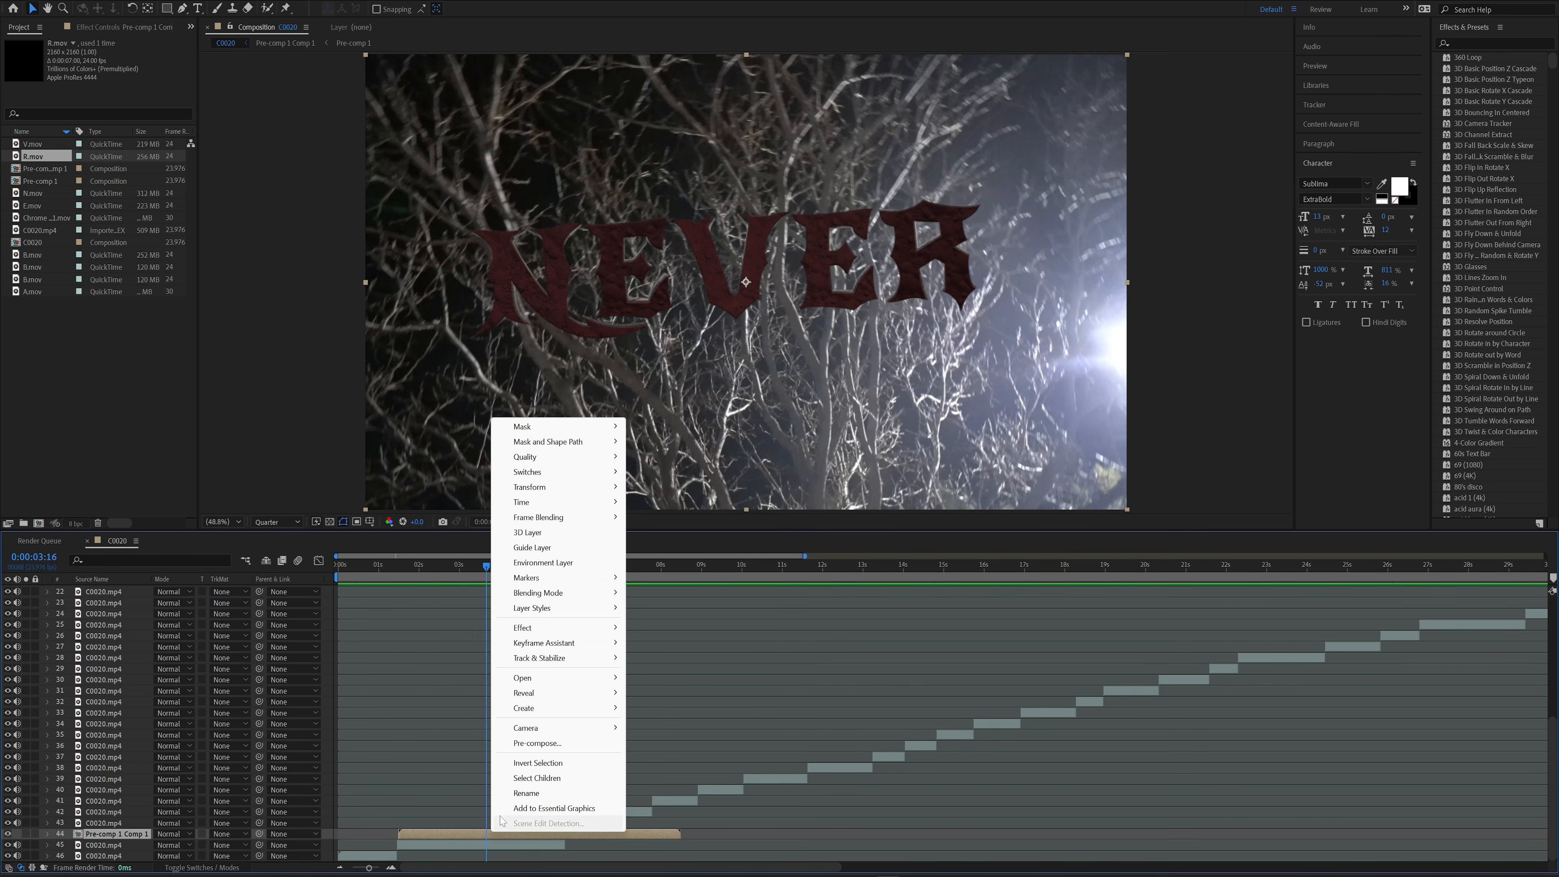
click(539, 743)
key(Return)
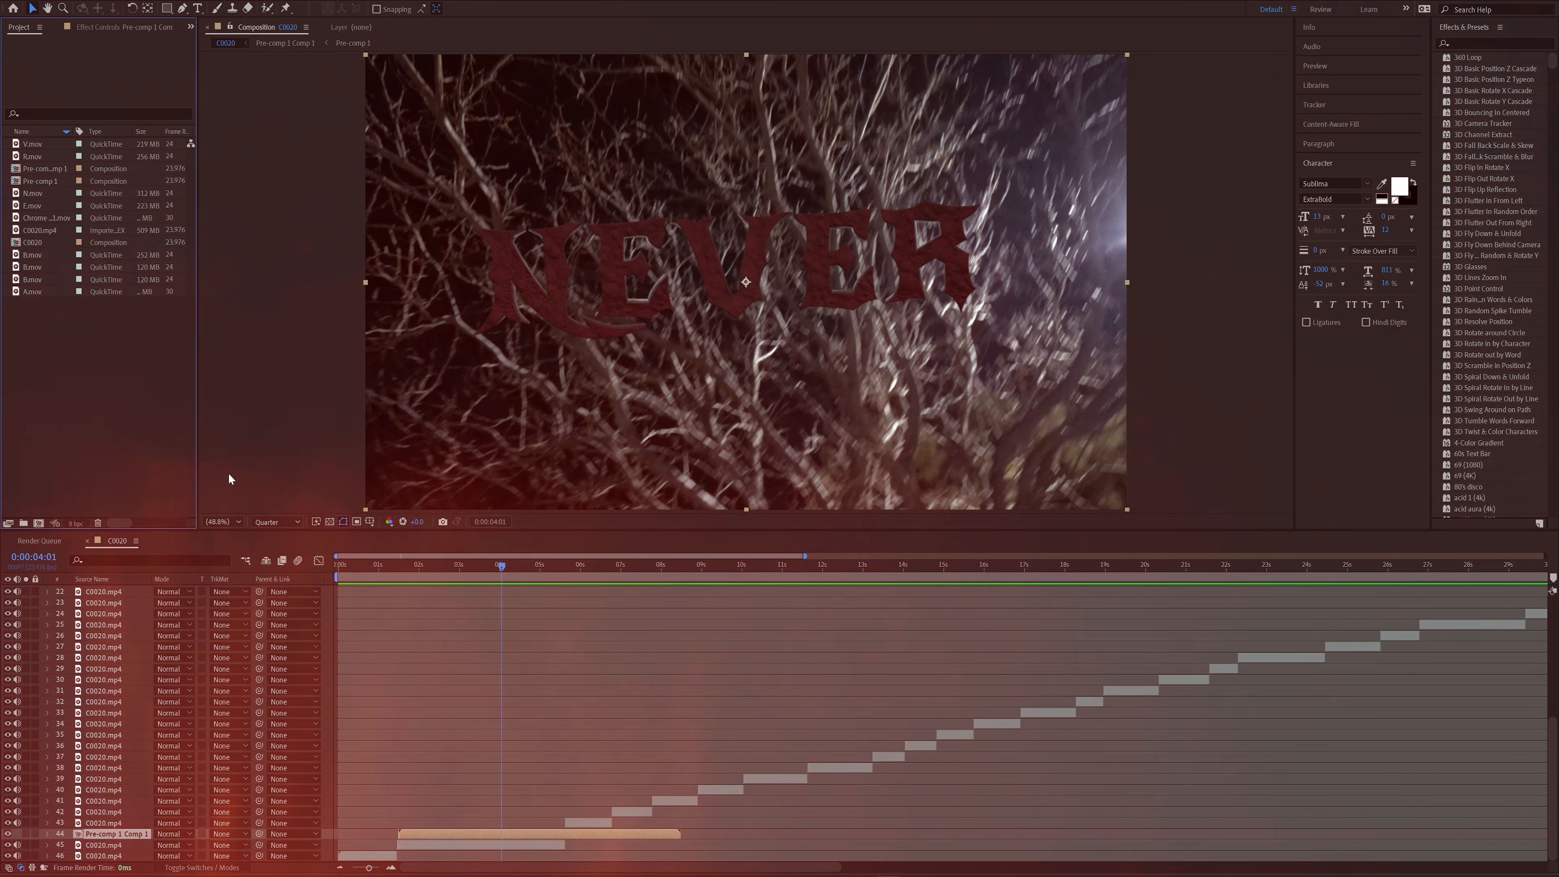
- Open the keyboard shortcuts editor
click(29, 2)
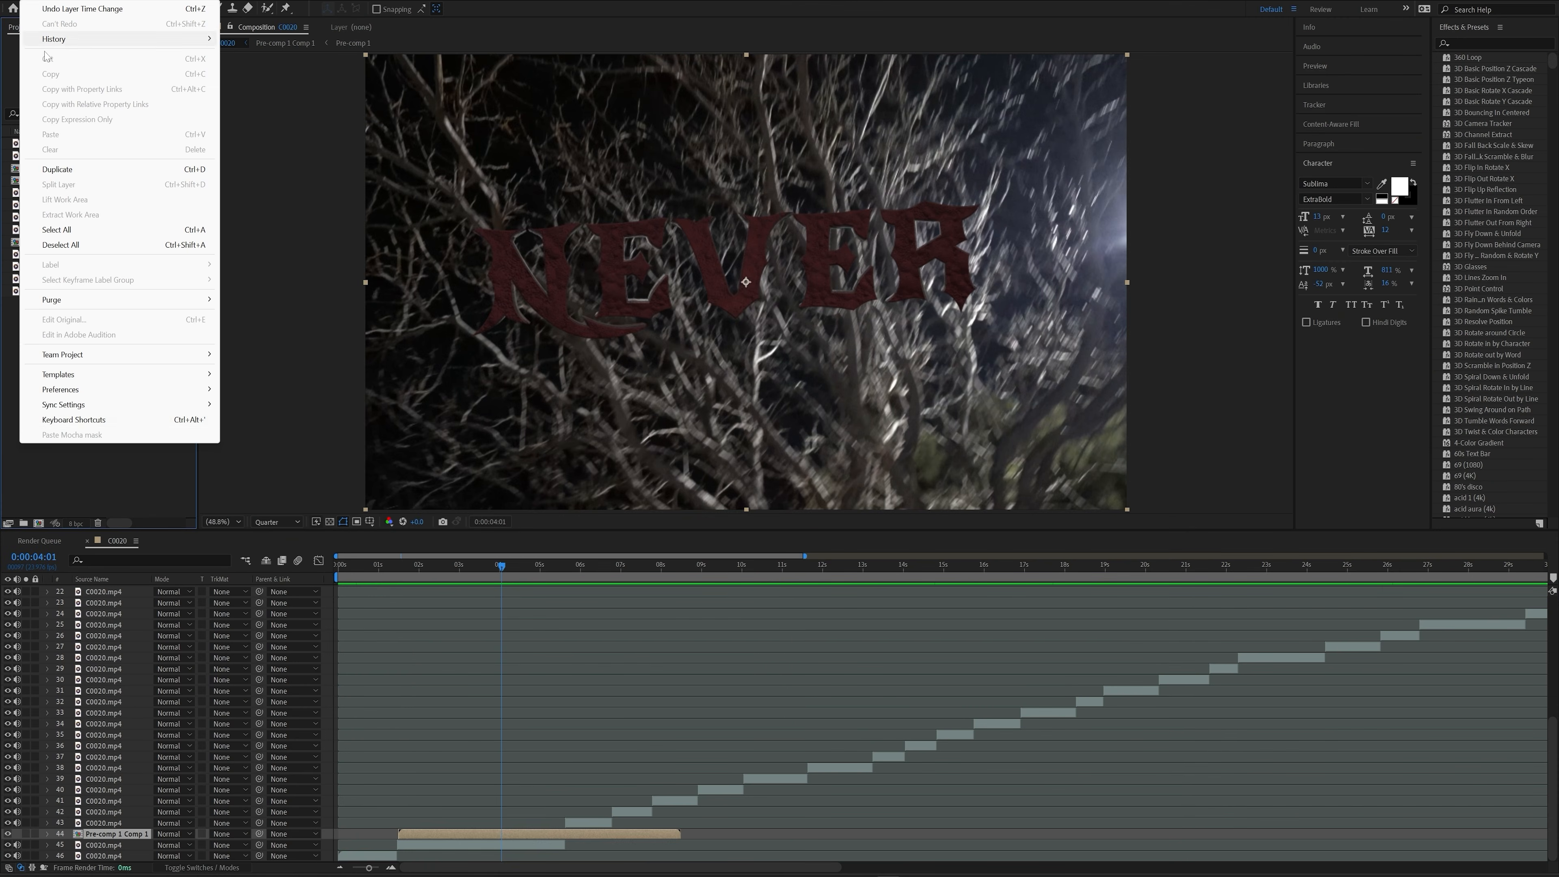
click(90, 422)
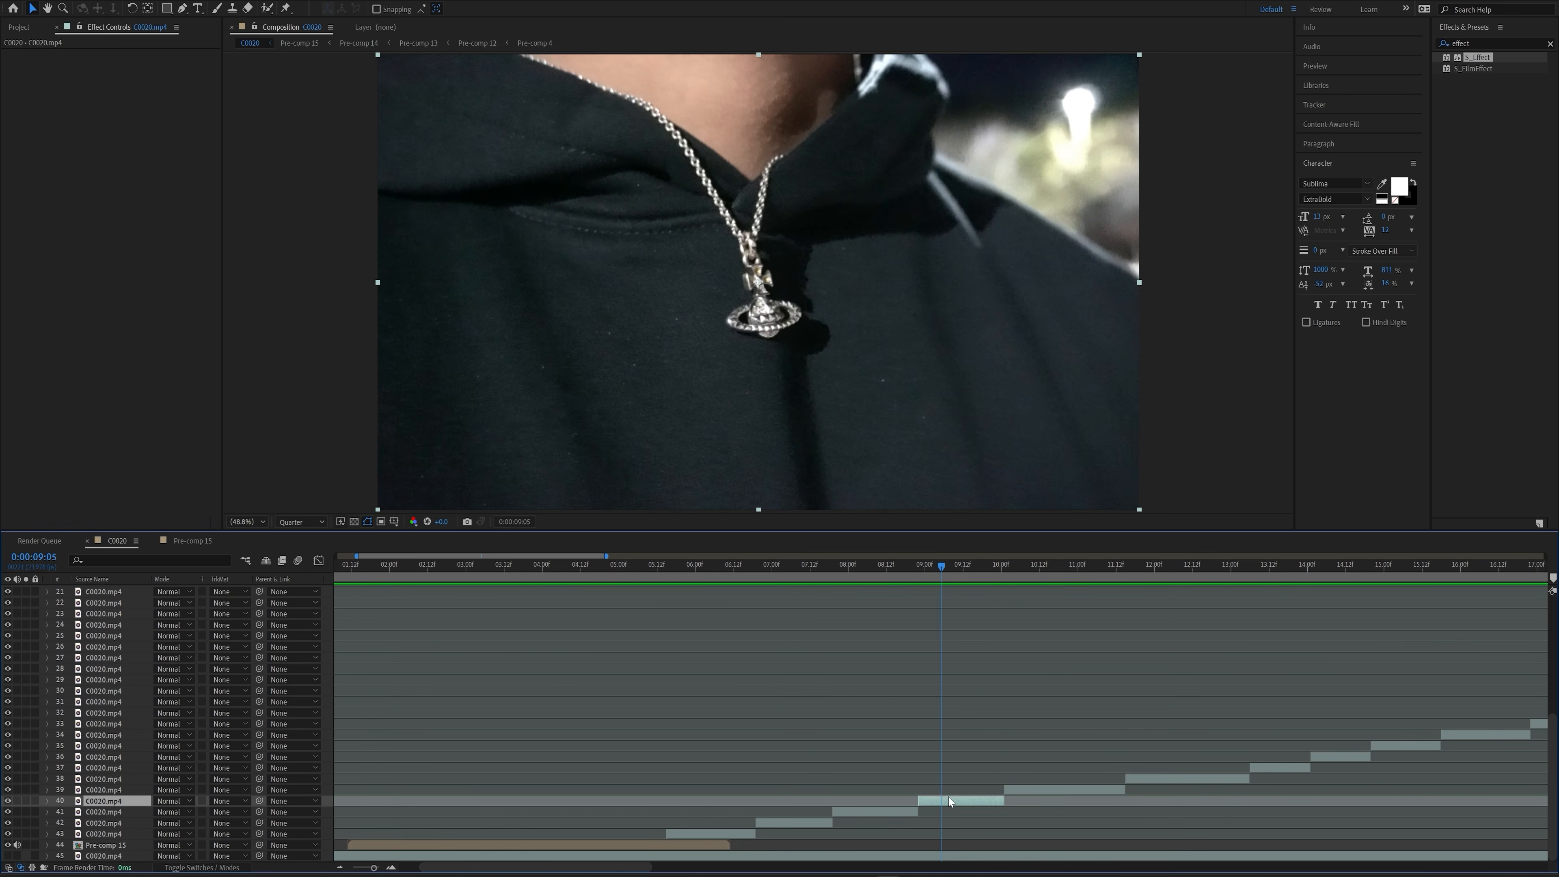
- Duplicate the necklace close-up clip and isolate the orb pendant on the copy with Roto Brush strokes, starting at its first frame
key(ctrl+d)
click(917, 565)
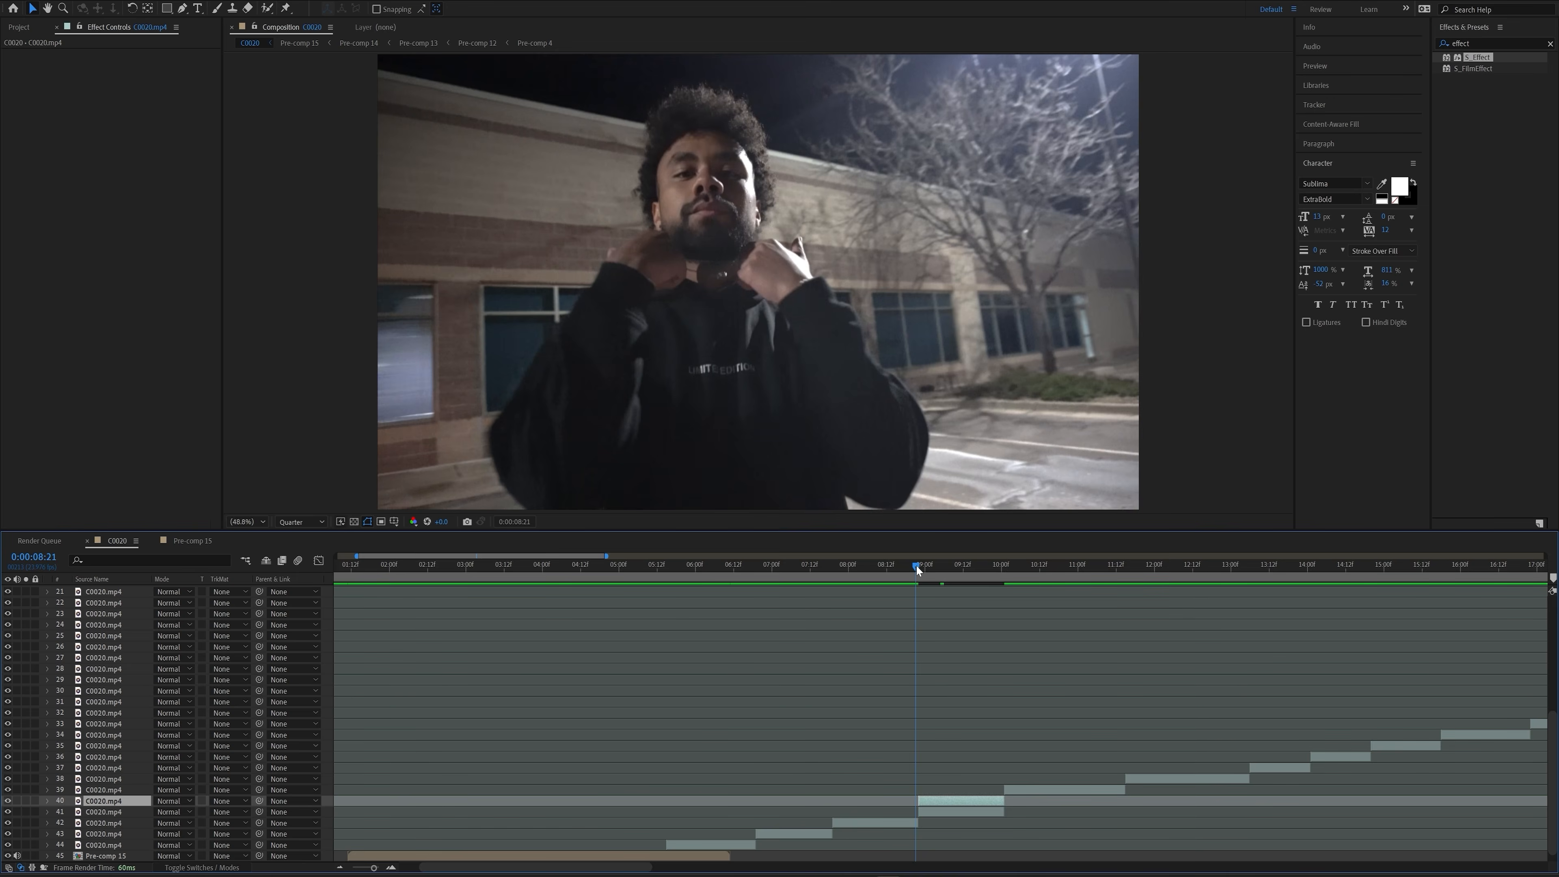
double_click(952, 802)
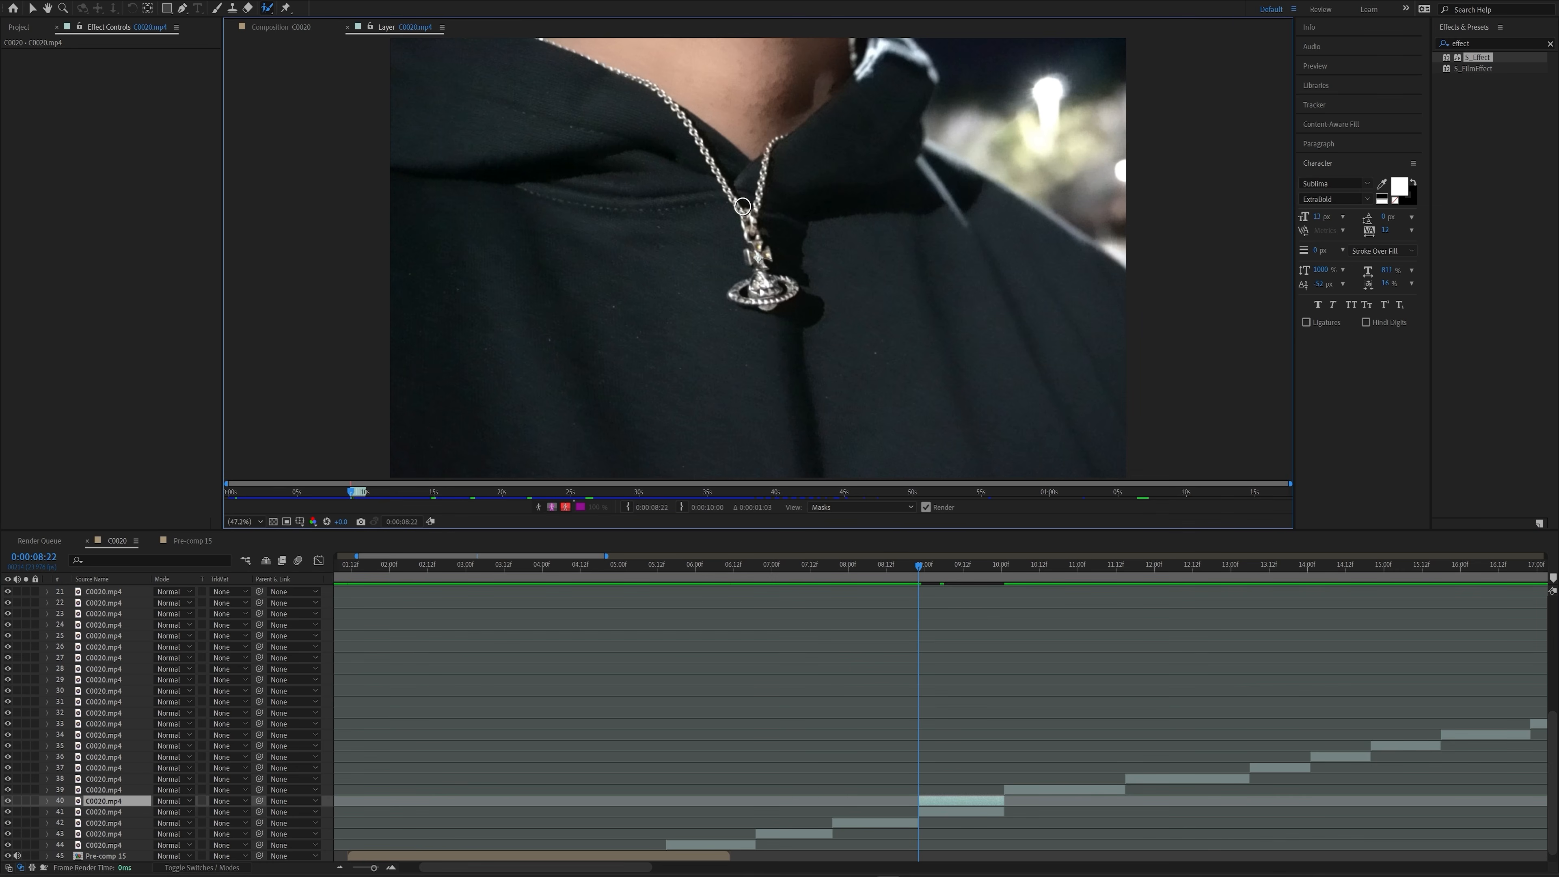
drag(752, 212, 754, 284)
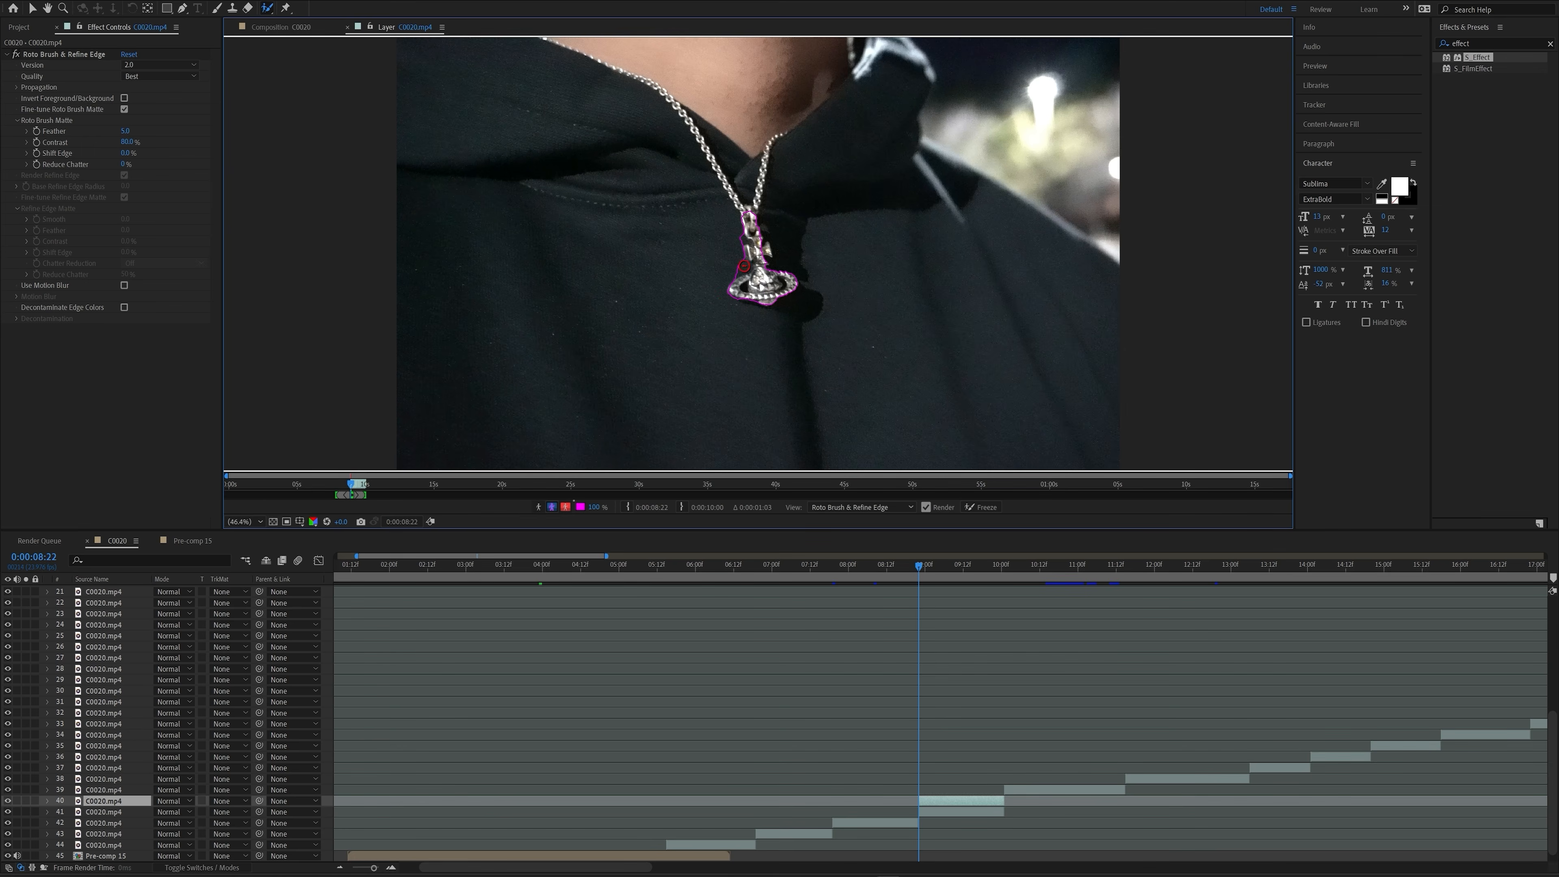
drag(744, 266, 716, 269)
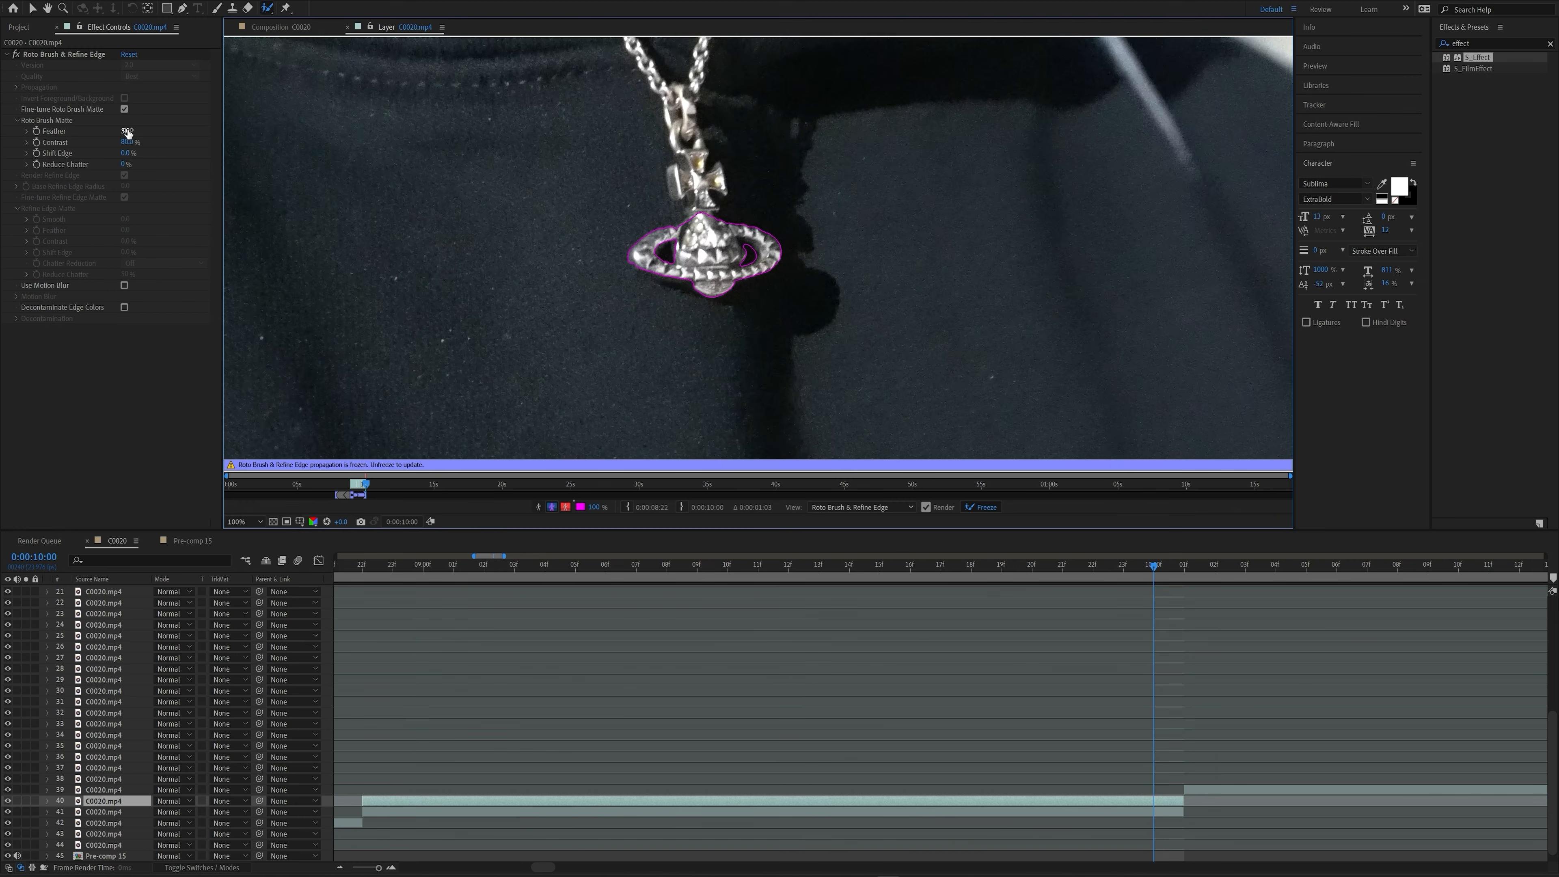
- Set the Roto Brush matte's Feather to 9 and Shift Edge to -20%, and enable Use Motion Blur and Decontaminate Edge Colors
click(127, 131)
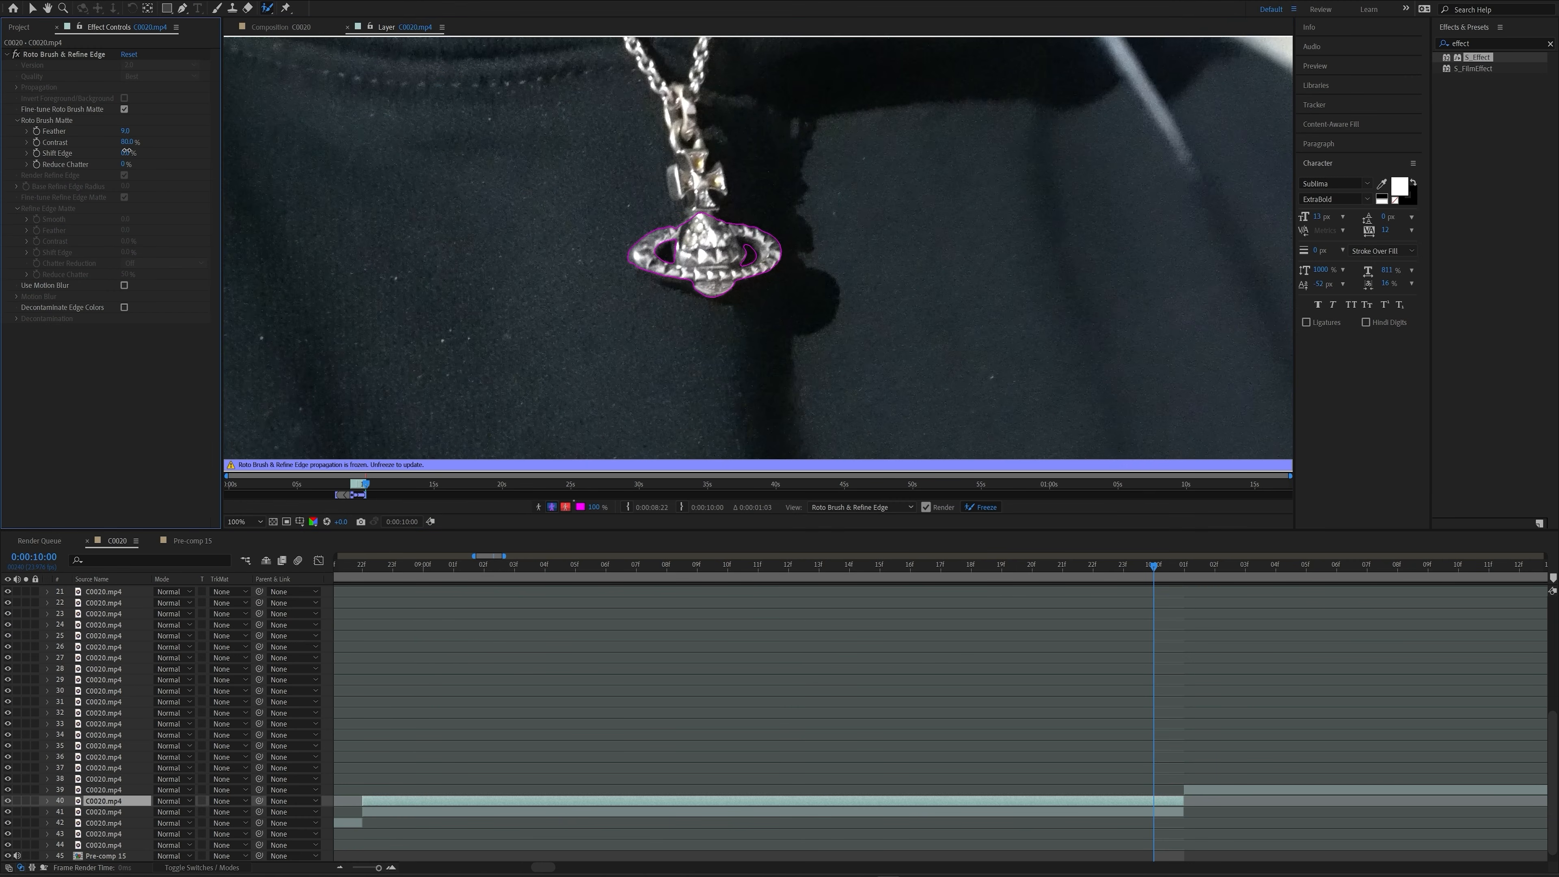
text(-20)
key(Return)
click(124, 285)
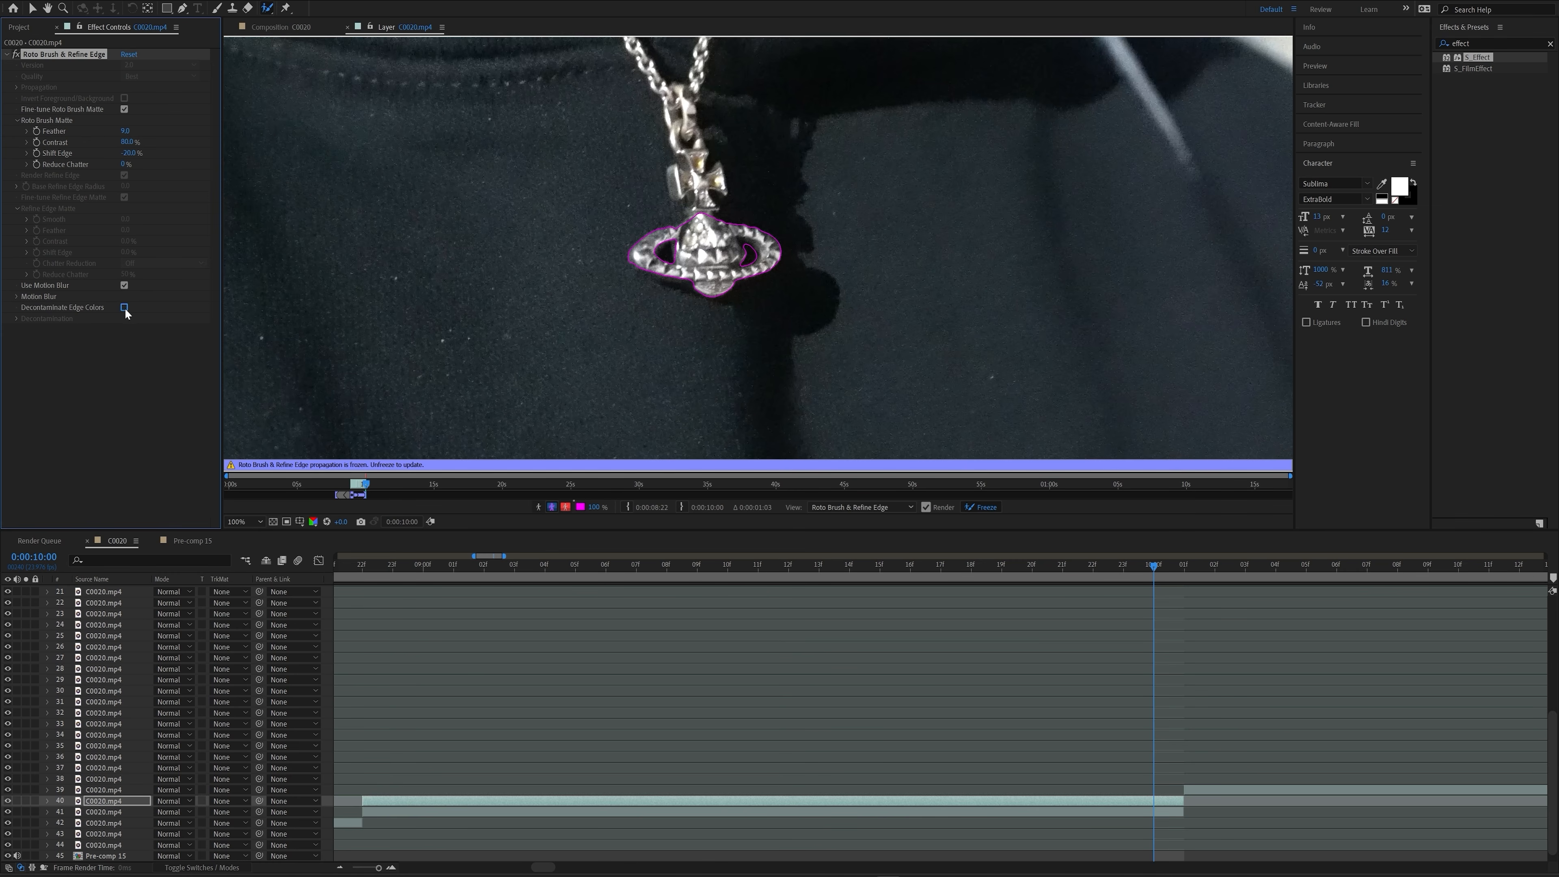
click(124, 308)
- Apply the CC Light Sweep effect to the rotoscoped pendant layer
key(ctrl+space)
text(light)
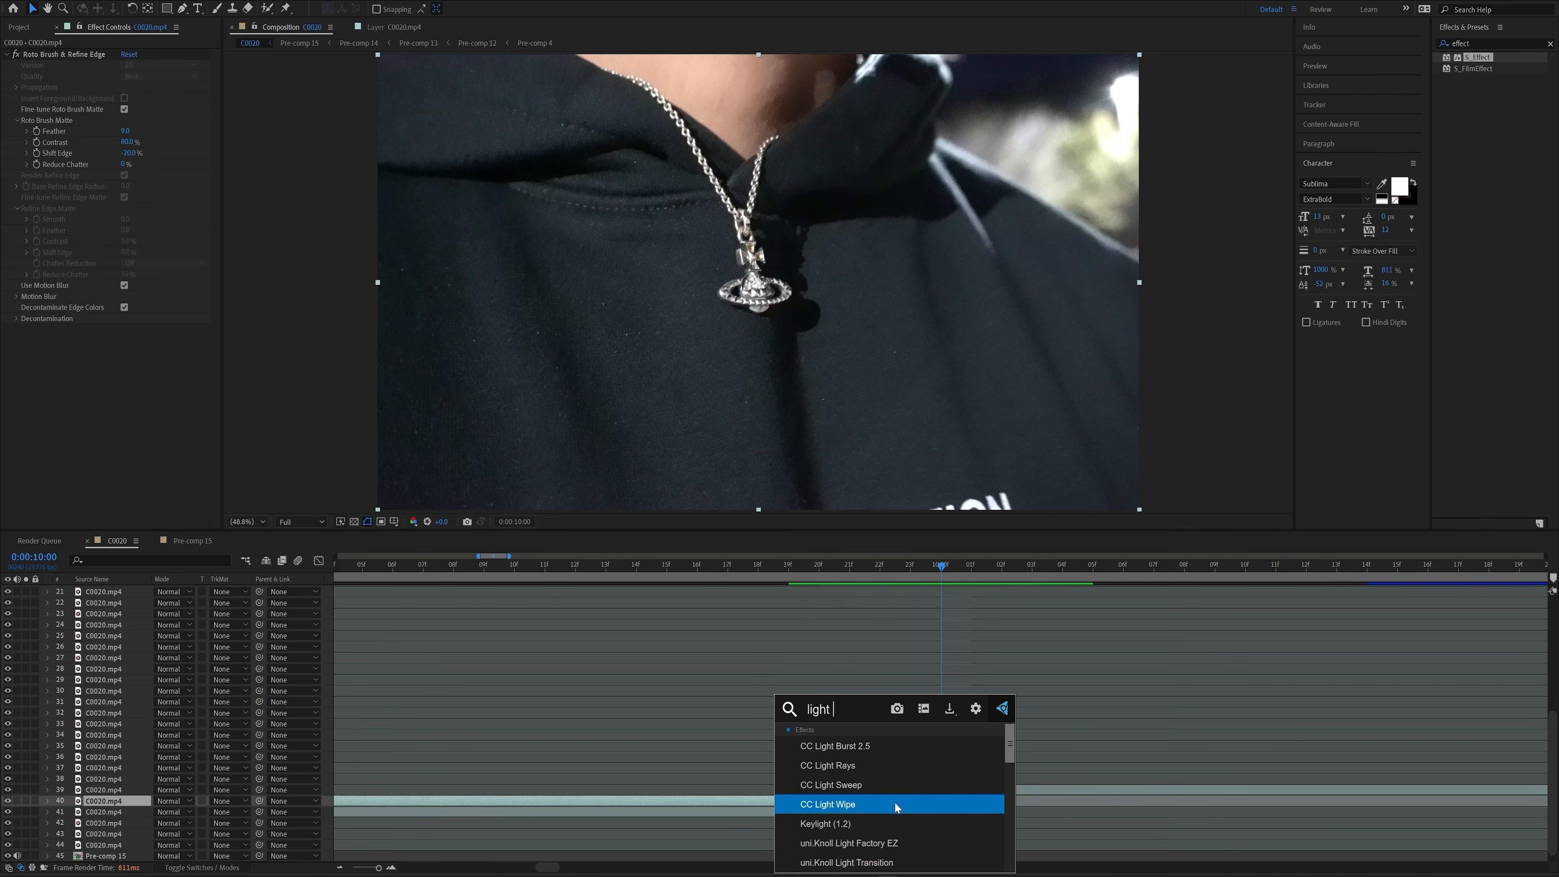
key(Up)
key(Return)
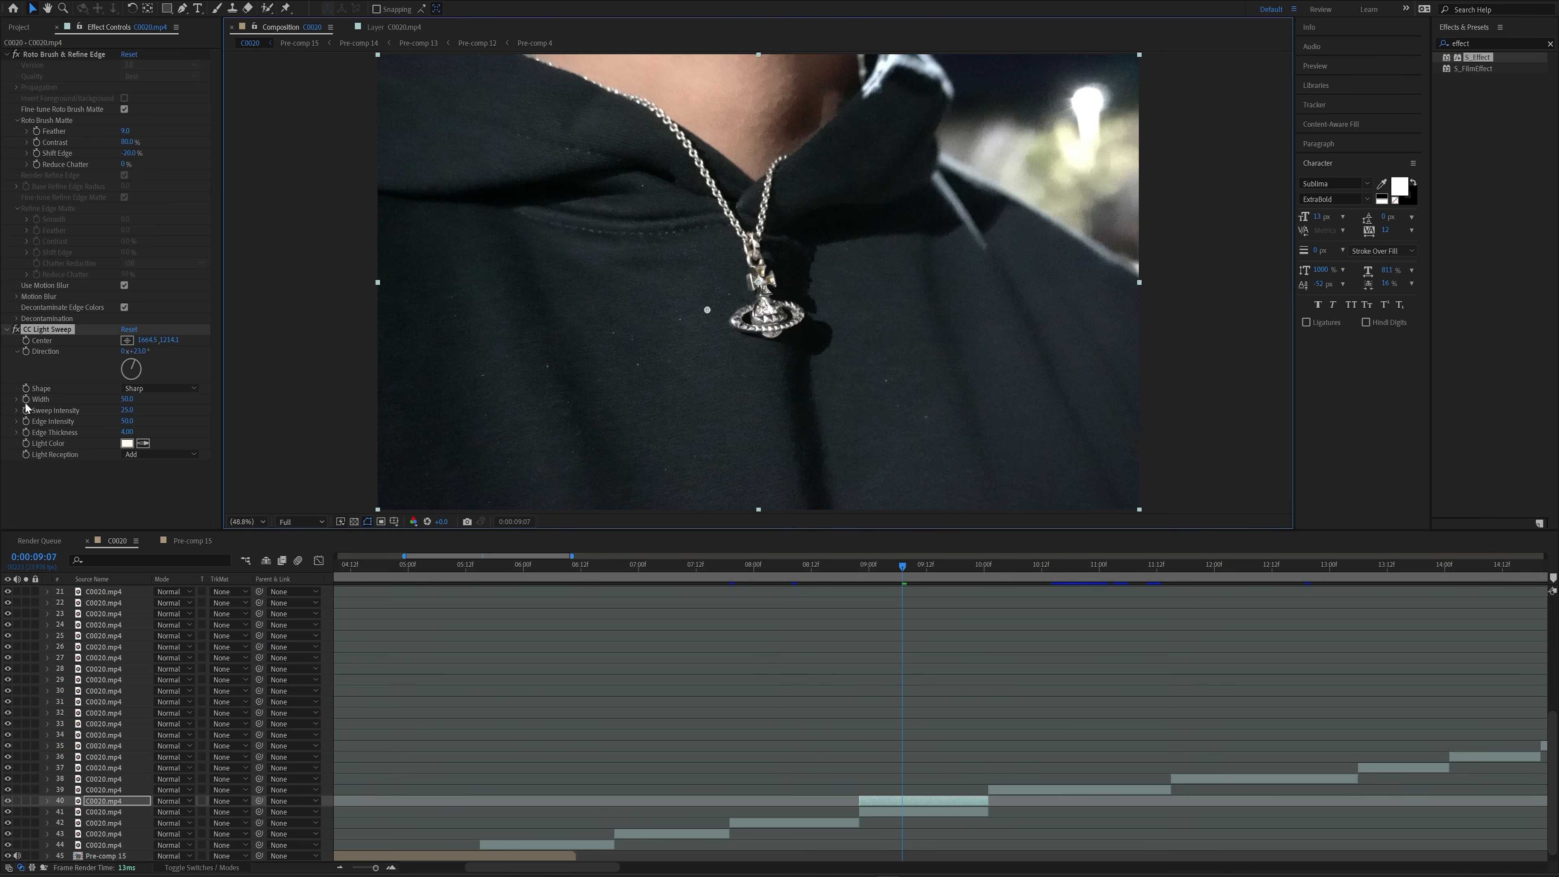
- Keyframe the light sweep's Center at 0:00:09:07, and at 0:00:09:23 move it across to the other side of the pendant
click(25, 340)
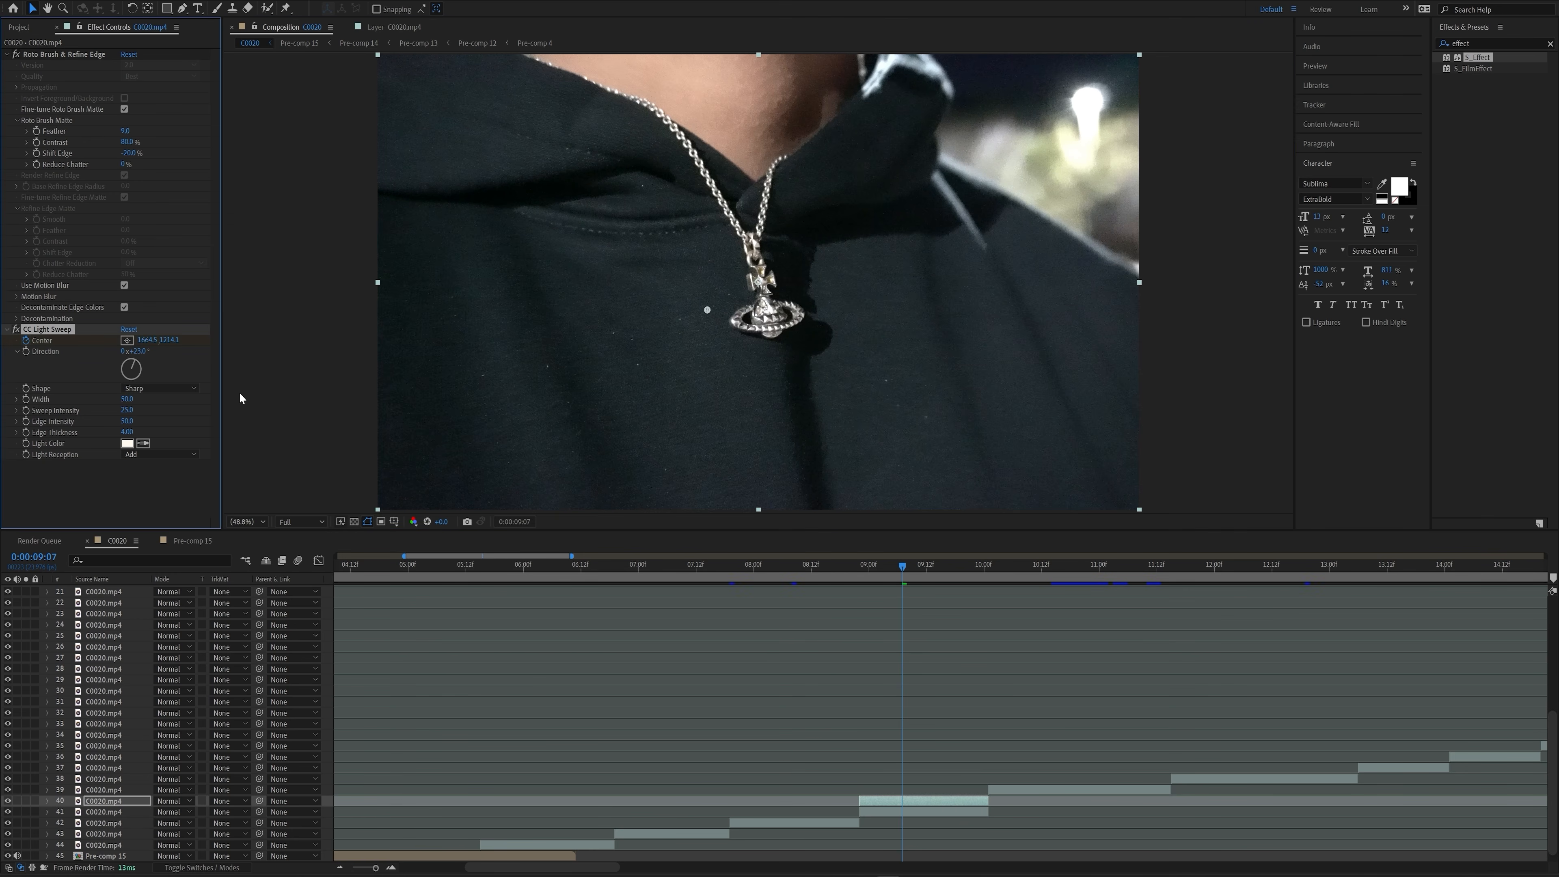
drag(913, 569, 978, 577)
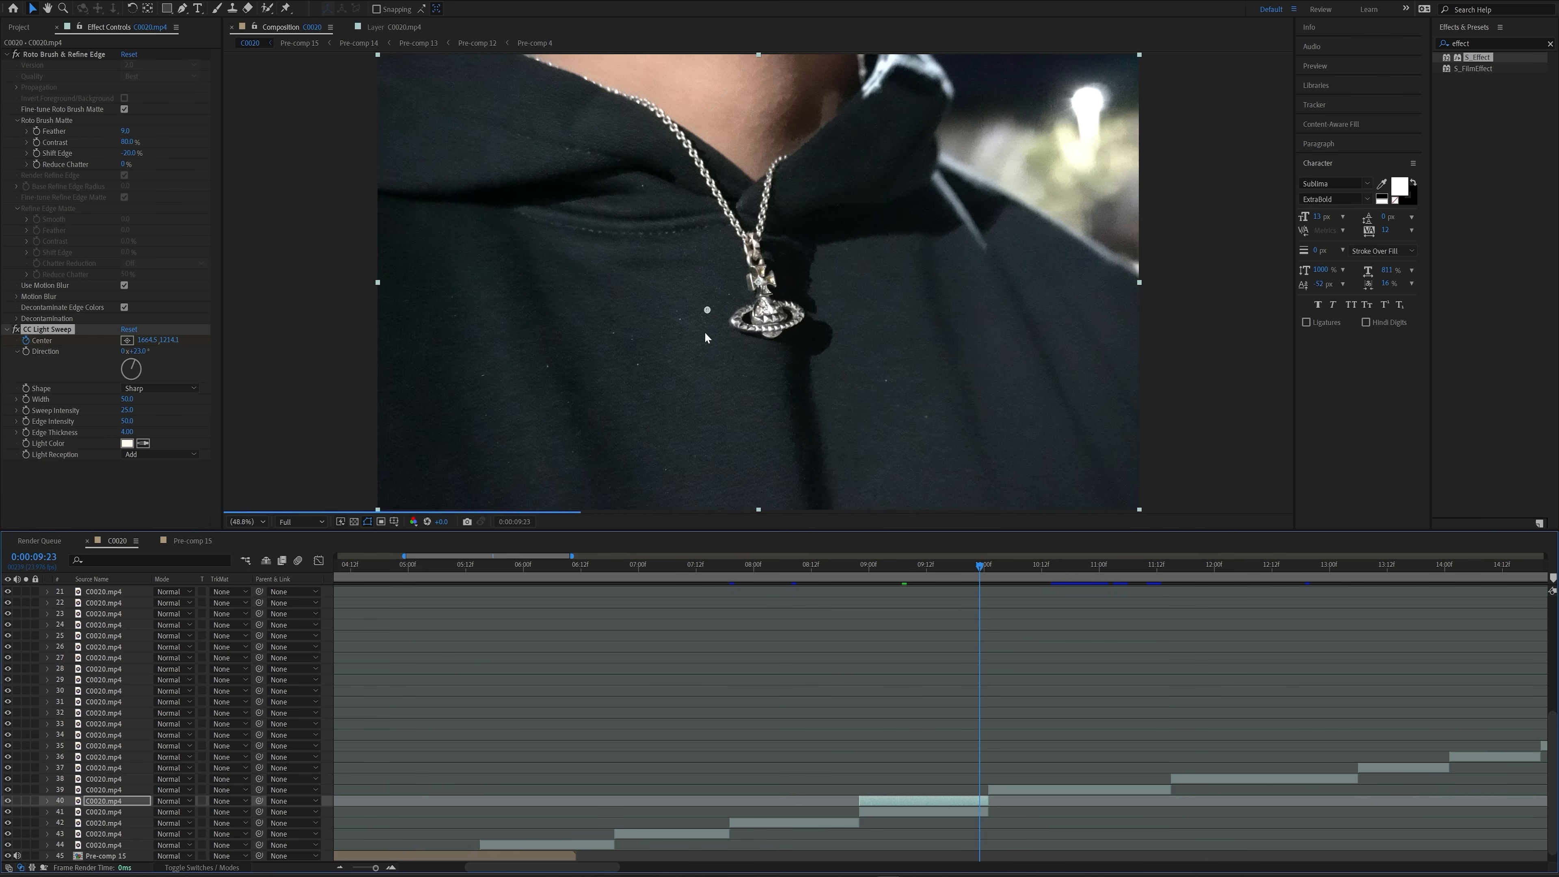
drag(707, 311, 759, 329)
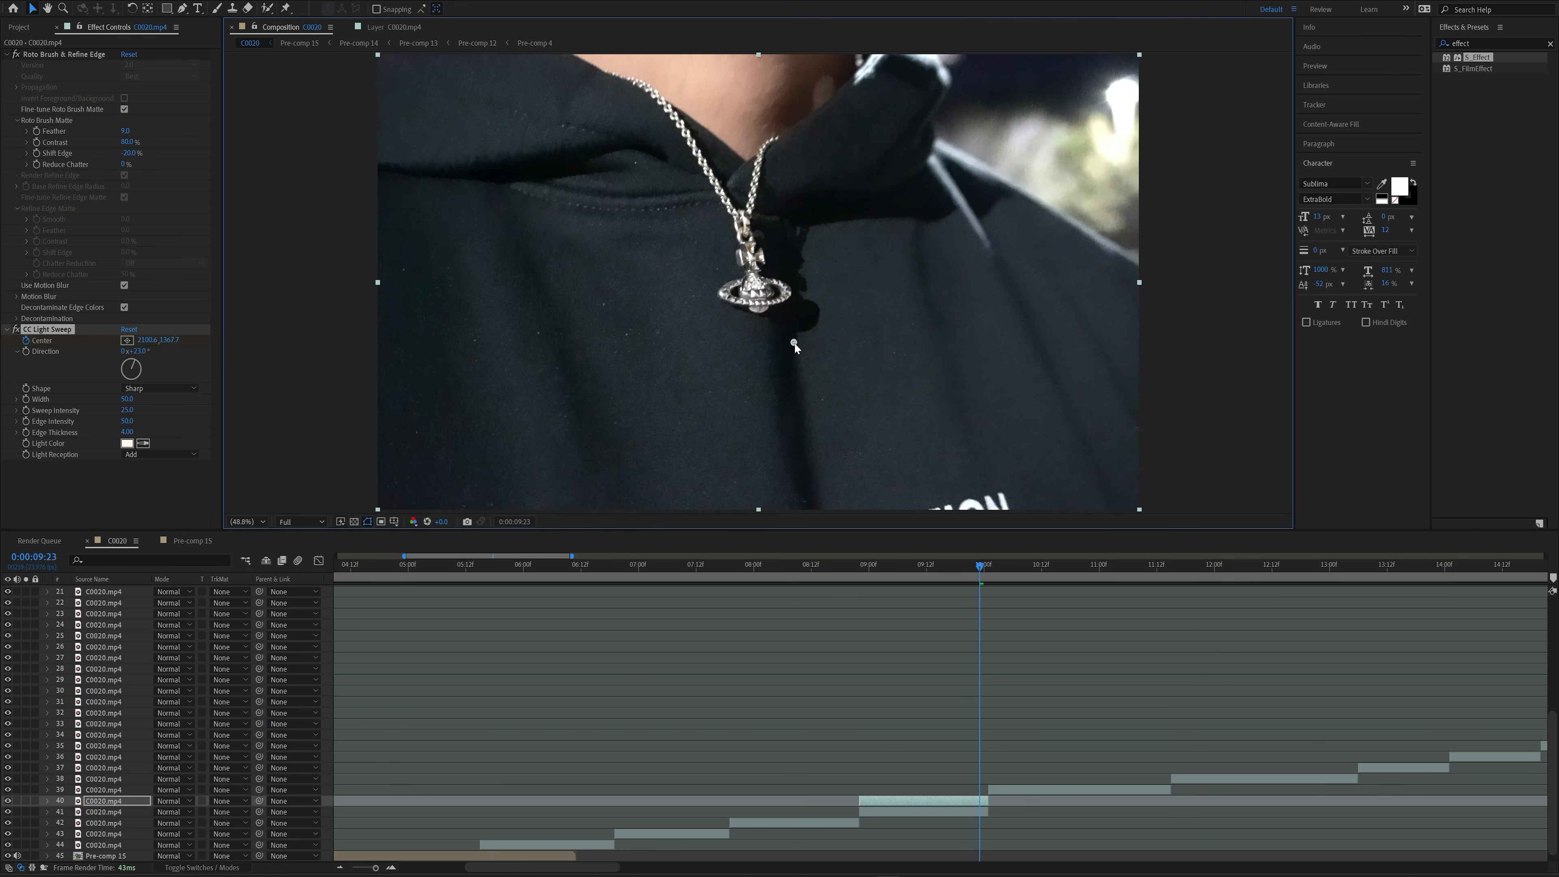
- Go back to 0:00:09:15 and raise the light sweep's Sweep Intensity to 64
key(Page_Up)
key(Page_Up)
key(Page_Up)
key(Page_Up)
key(Page_Up)
key(Page_Up)
key(Page_Up)
key(Page_Up)
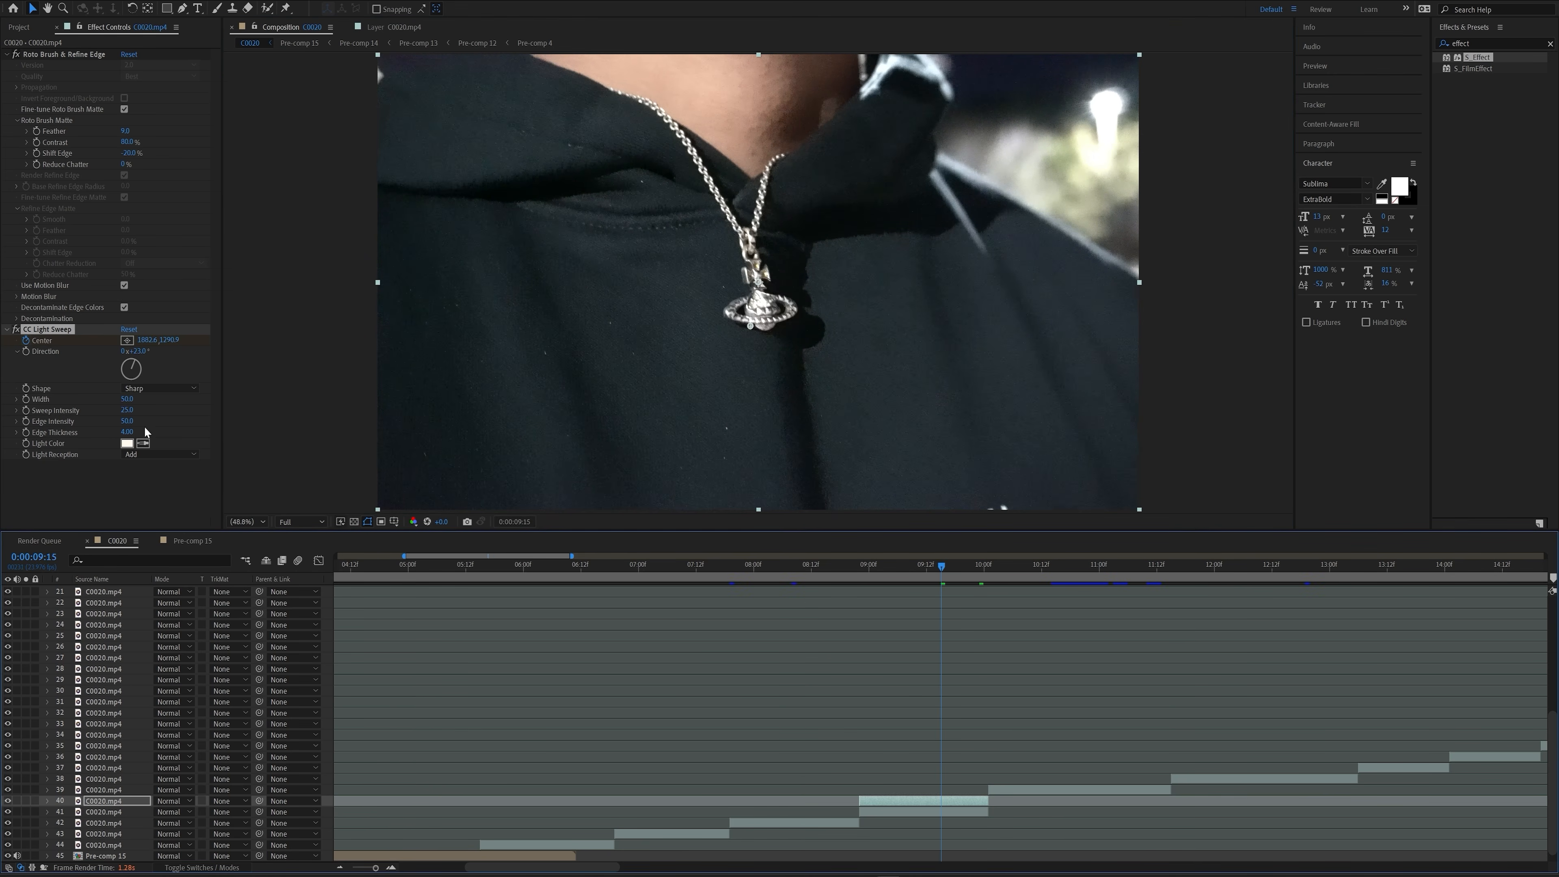
drag(131, 411, 171, 407)
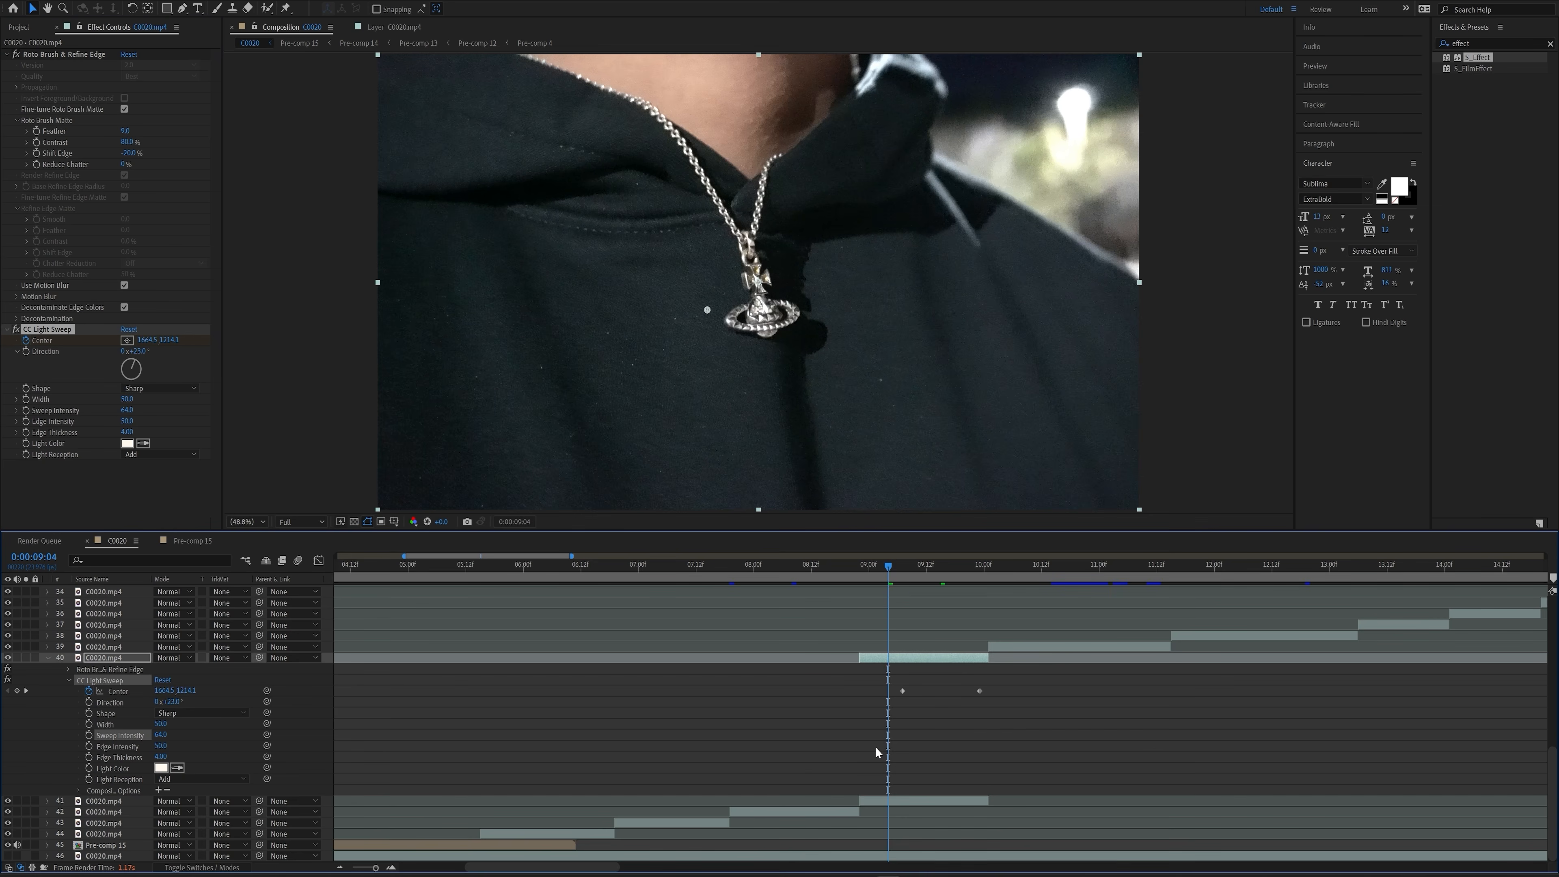
- Set the work area to the pendant clip's span, from 0:00:08:22 to 0:00:10:00, and preview the light sweep
click(860, 568)
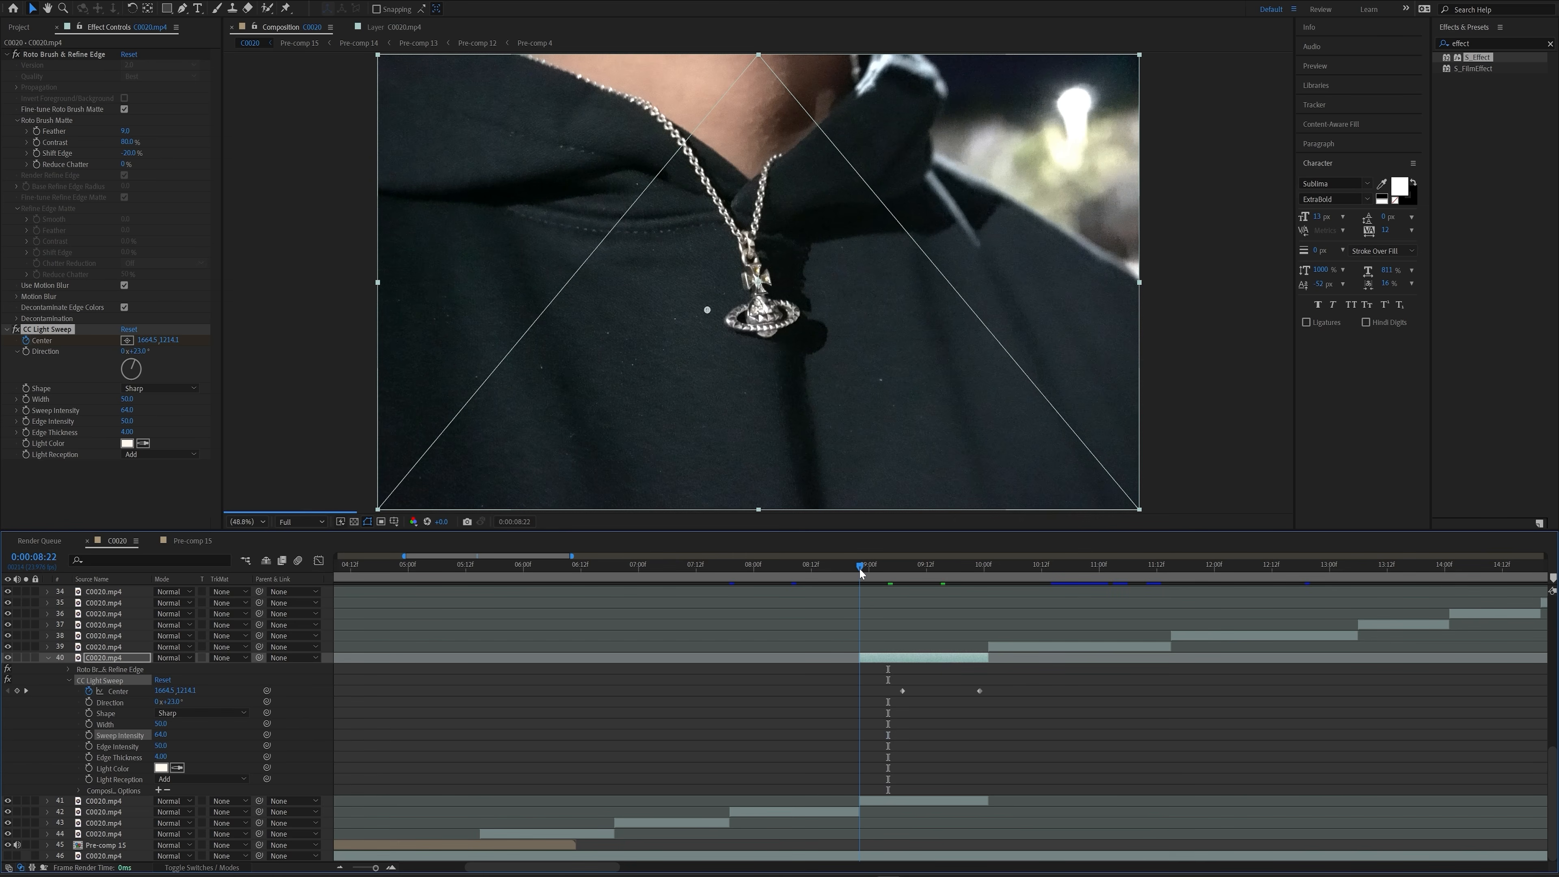
key(b)
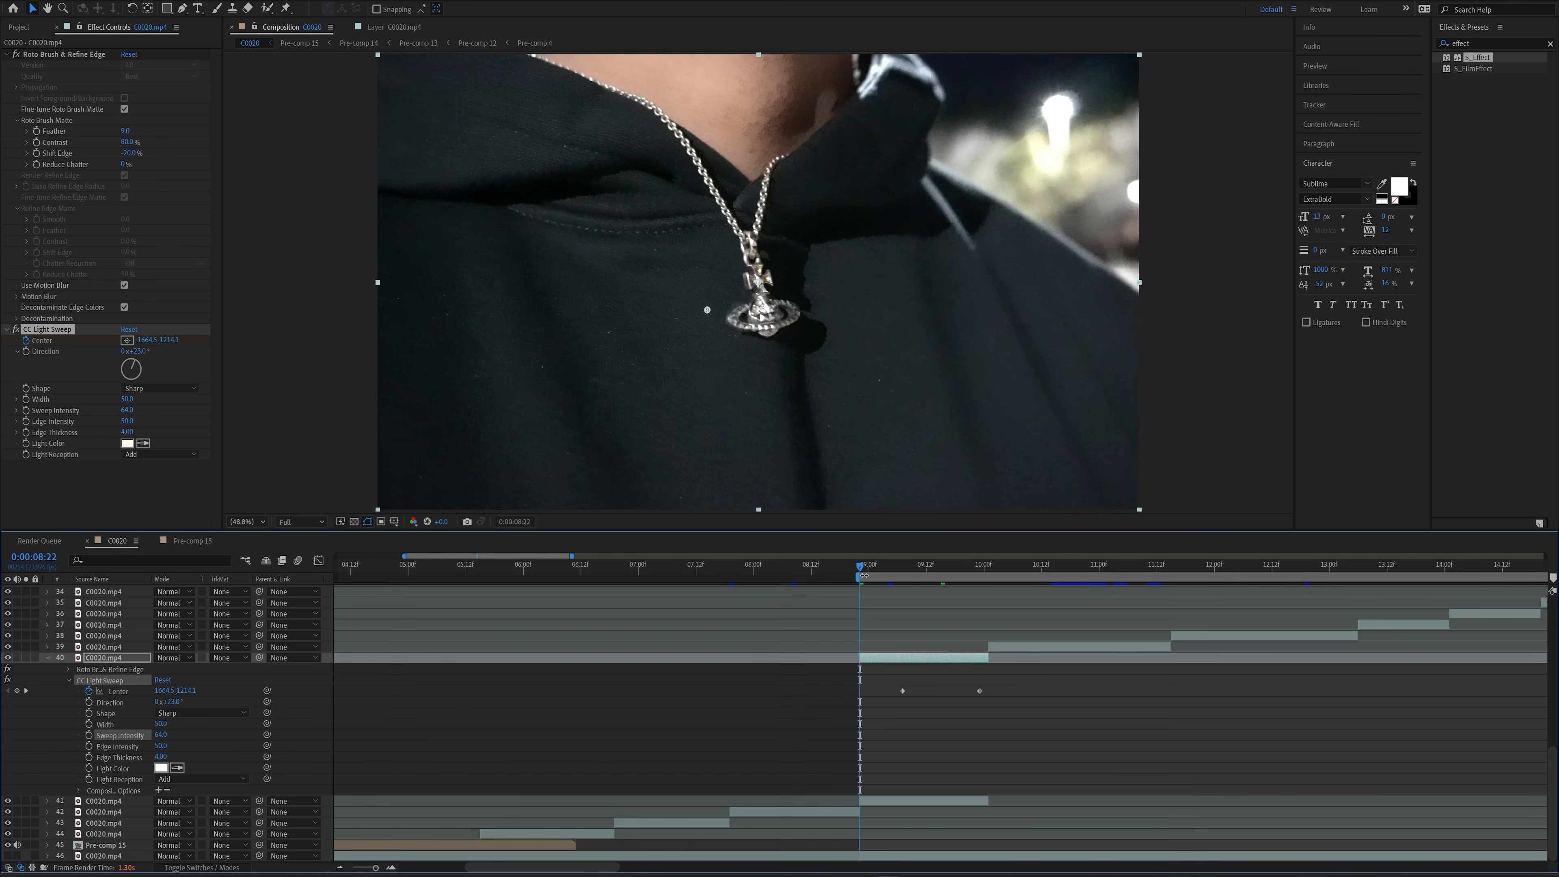
drag(853, 577, 593, 581)
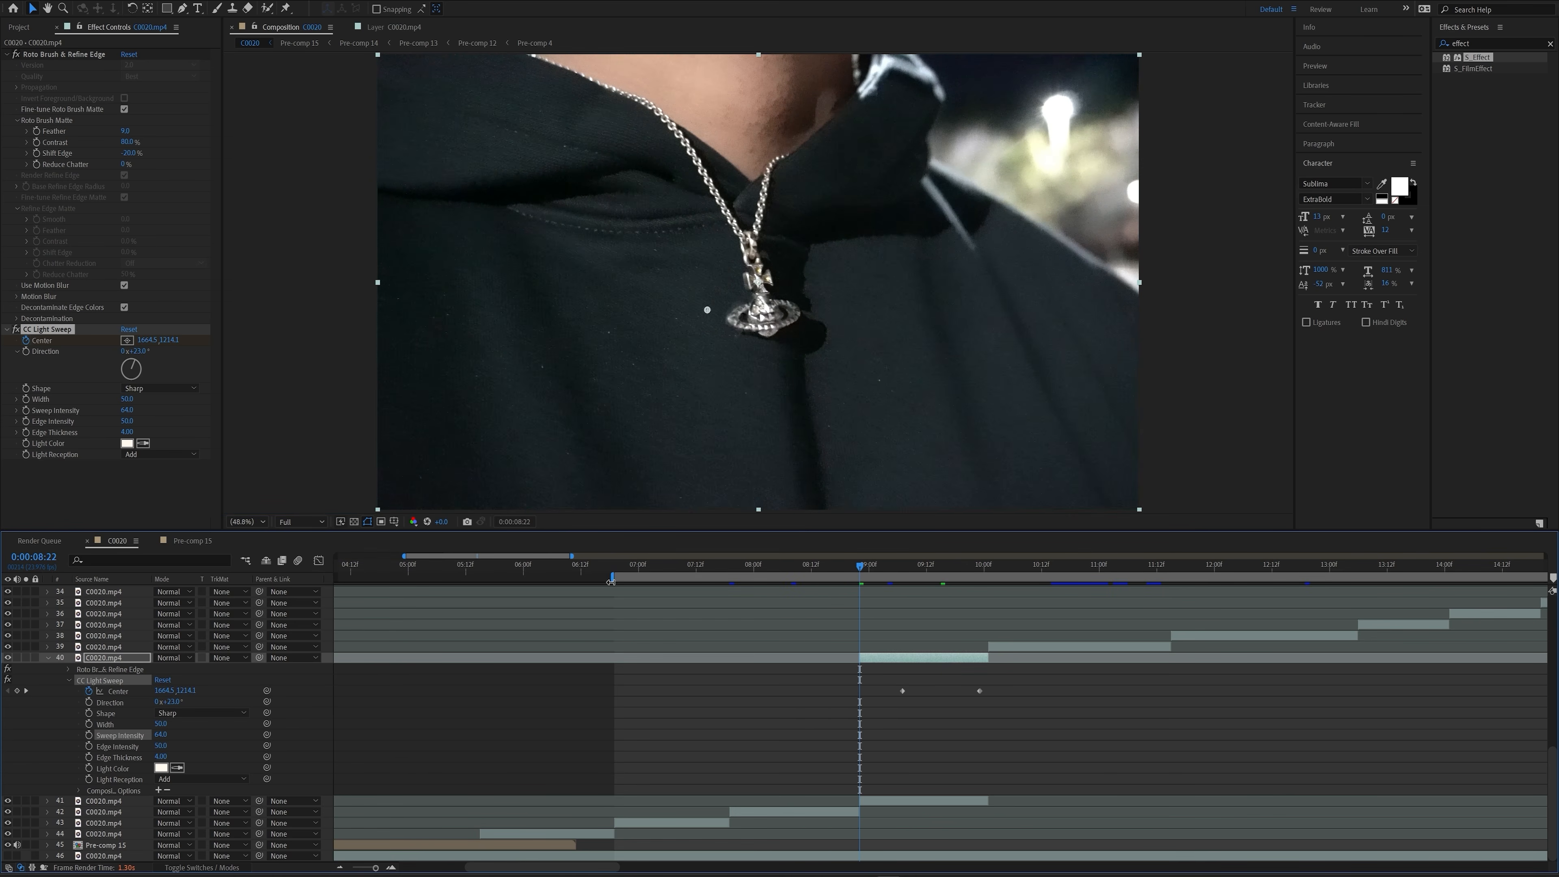
key(b)
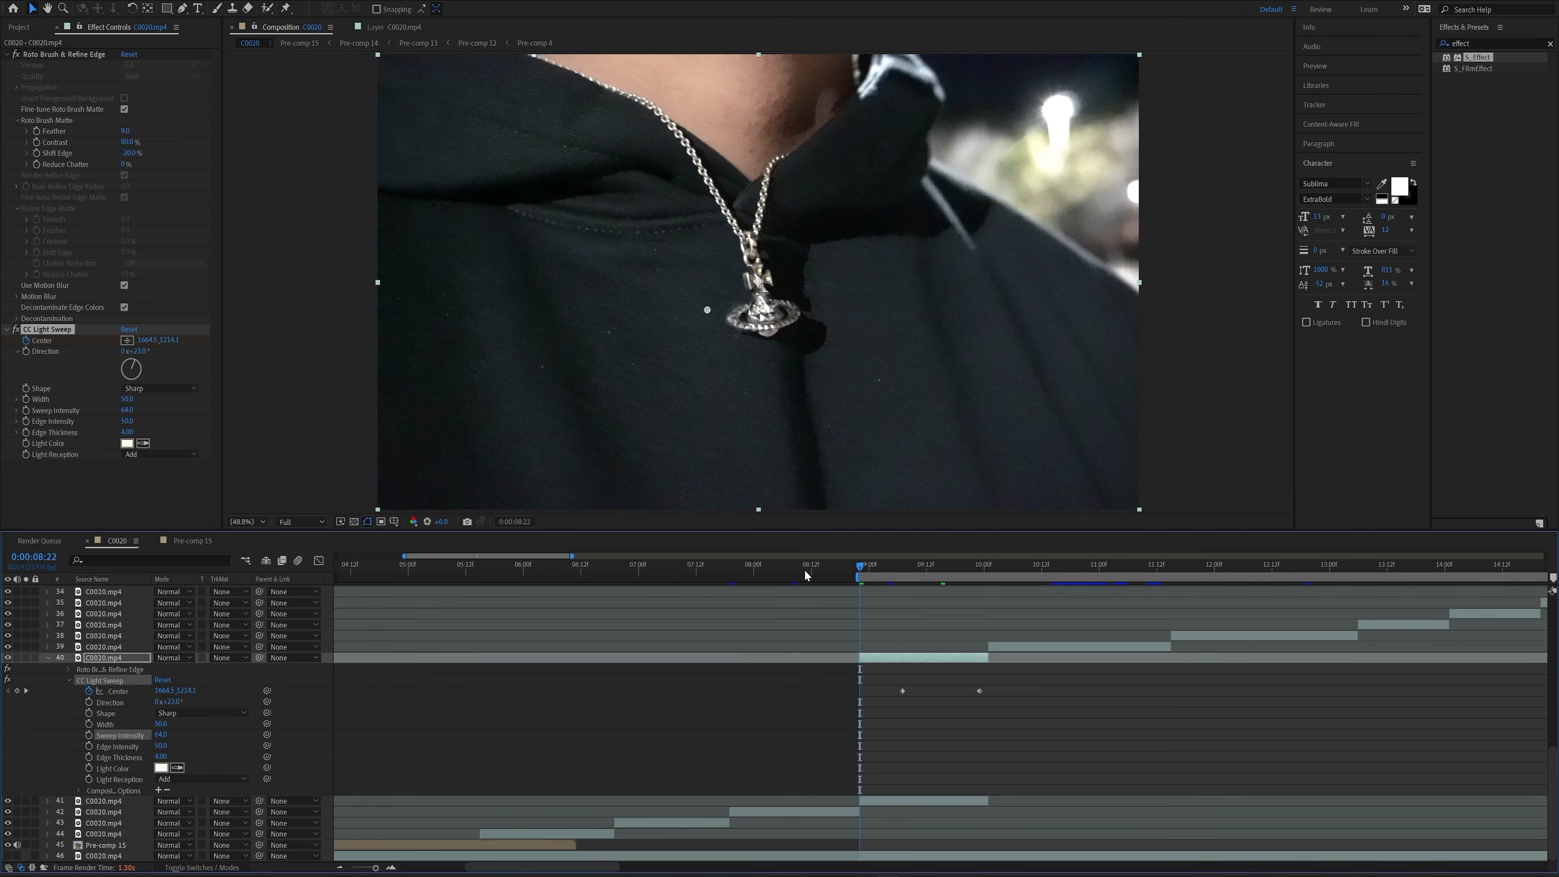
drag(860, 574, 985, 581)
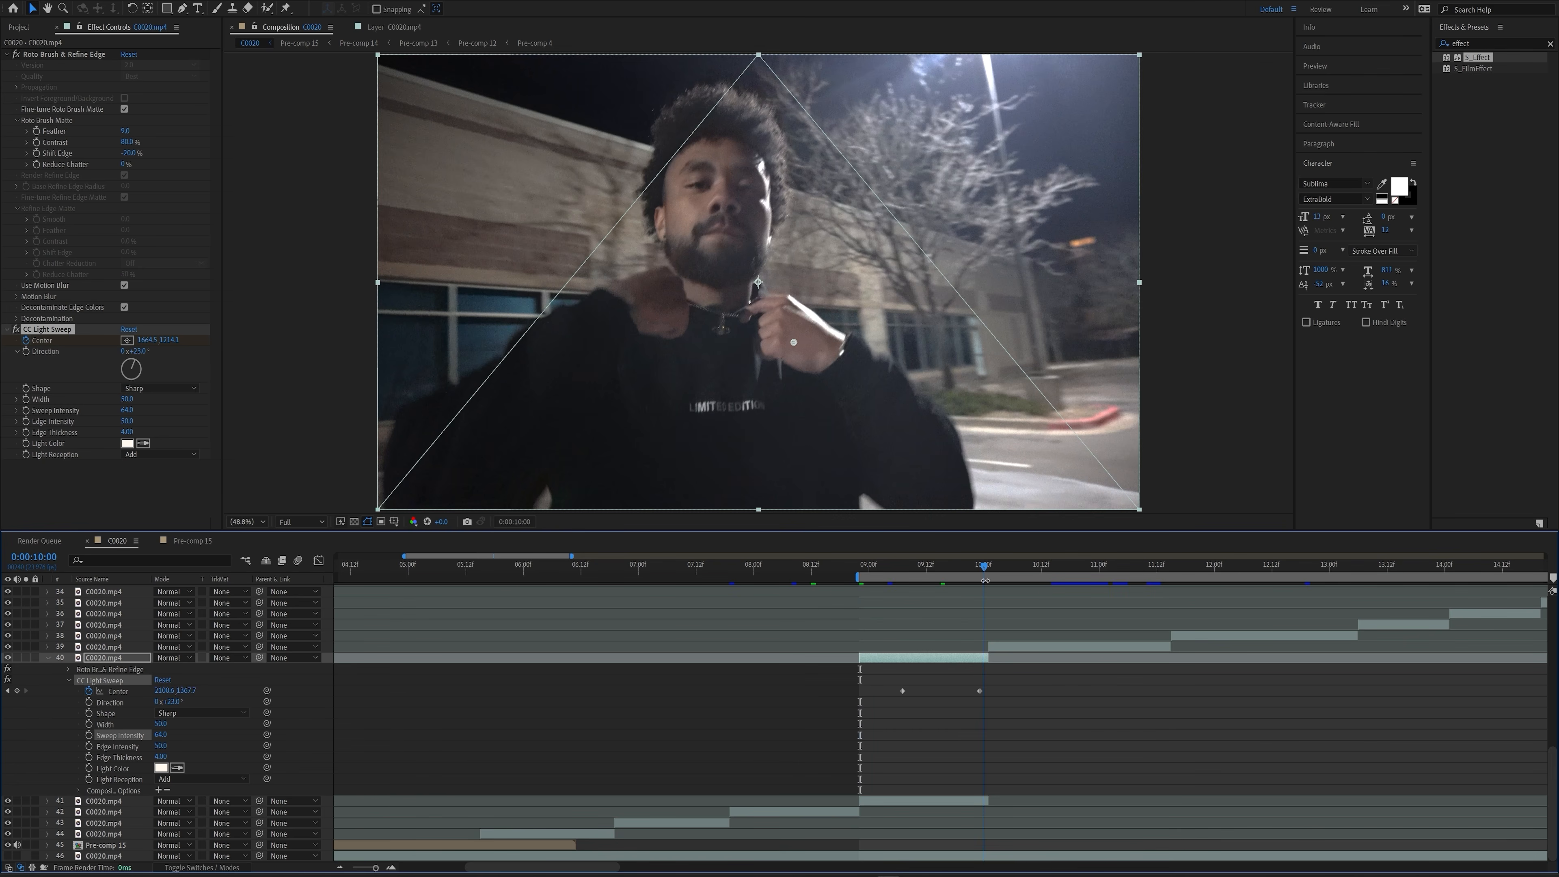
key(n)
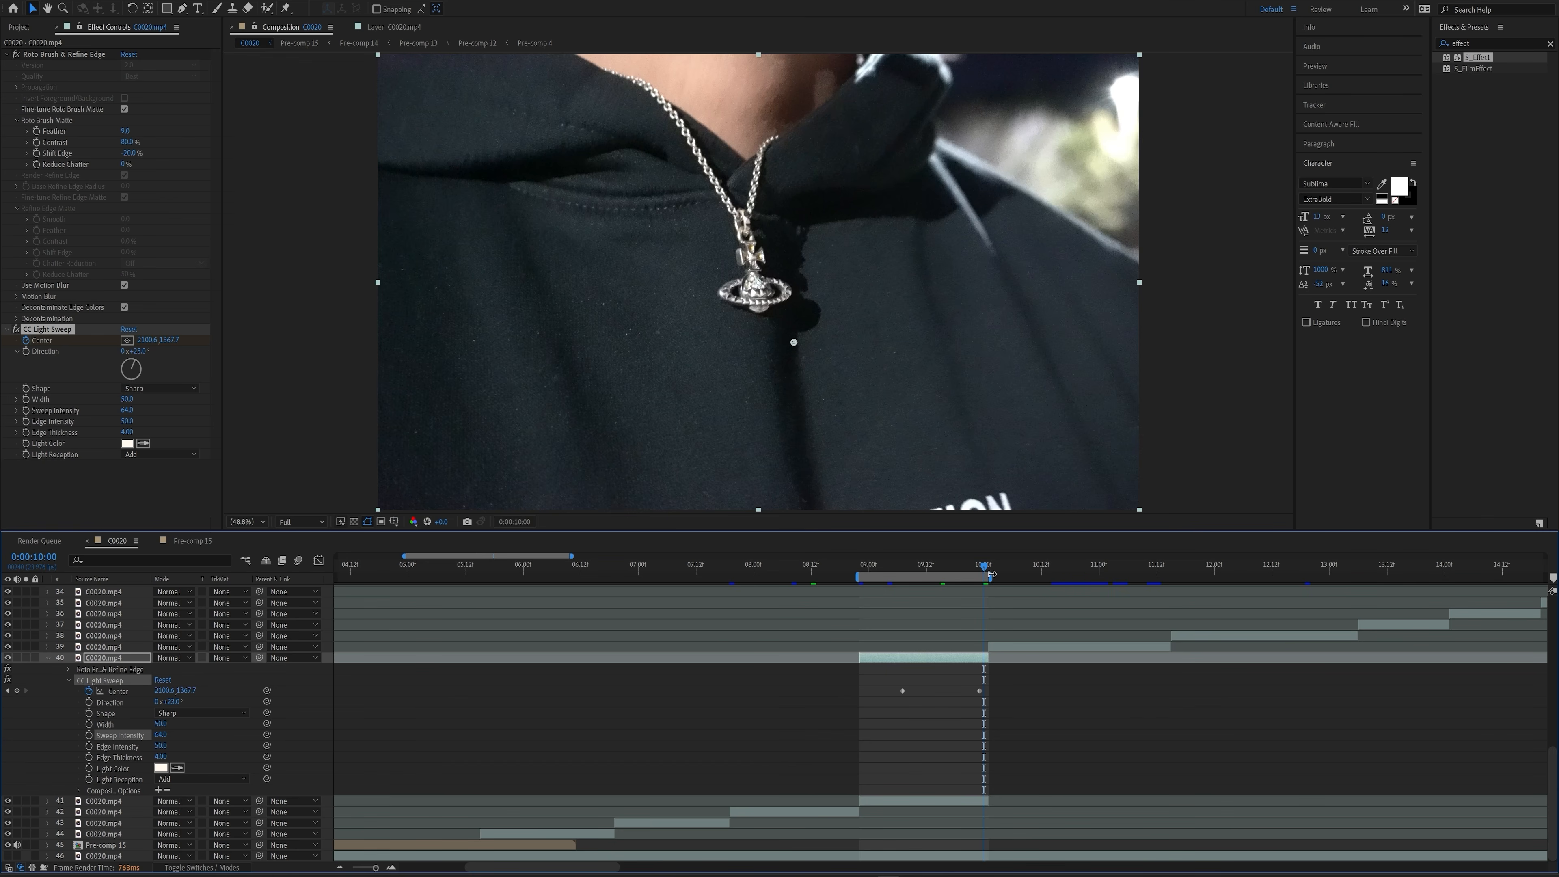
drag(991, 574, 1283, 579)
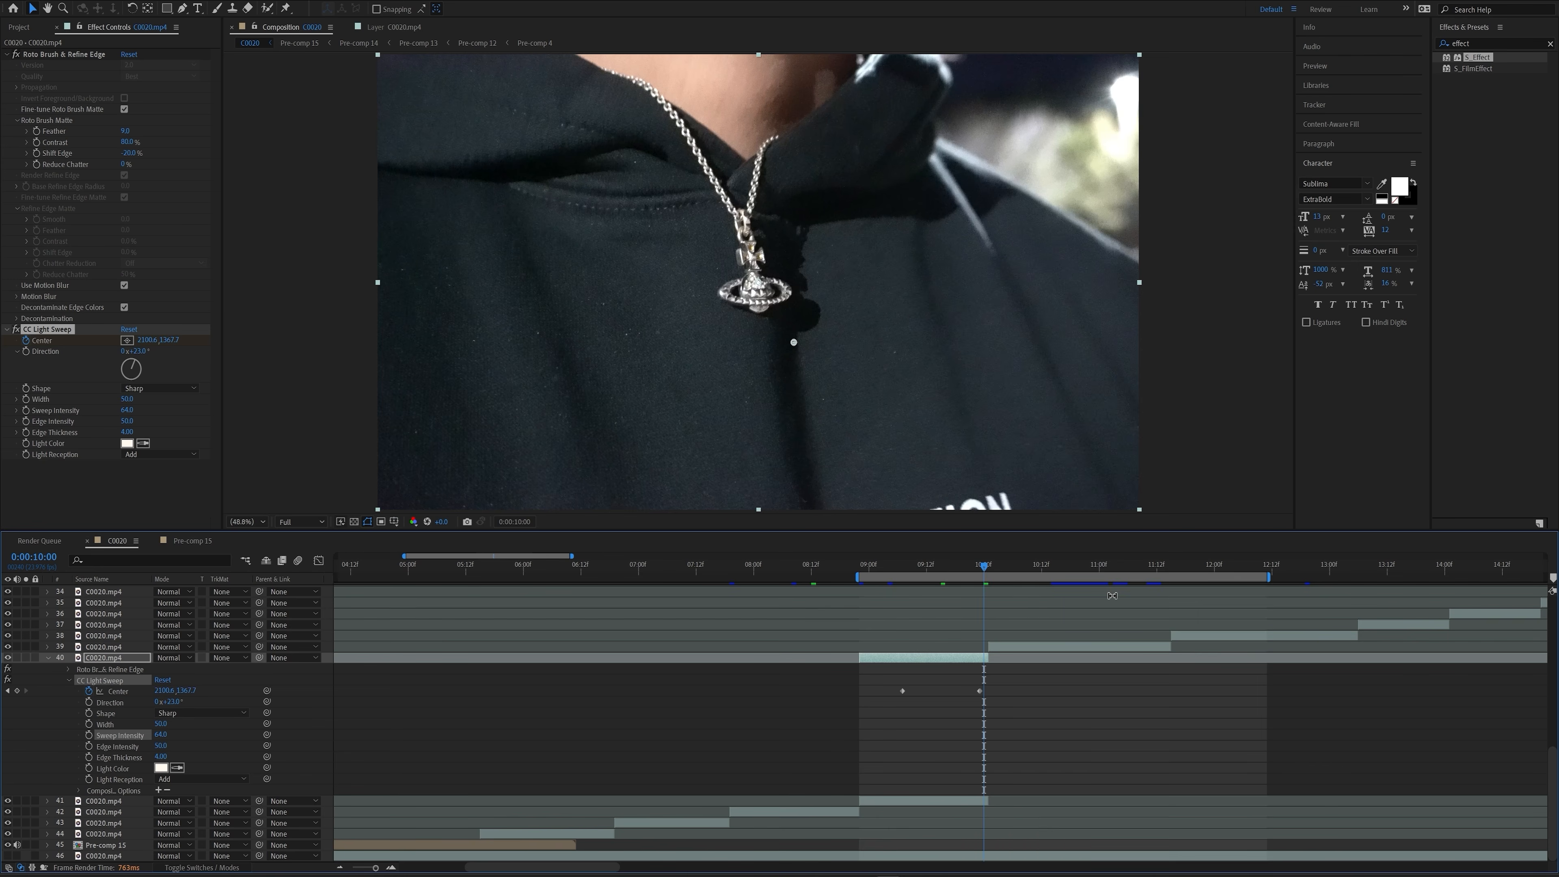
key(n)
key(space)
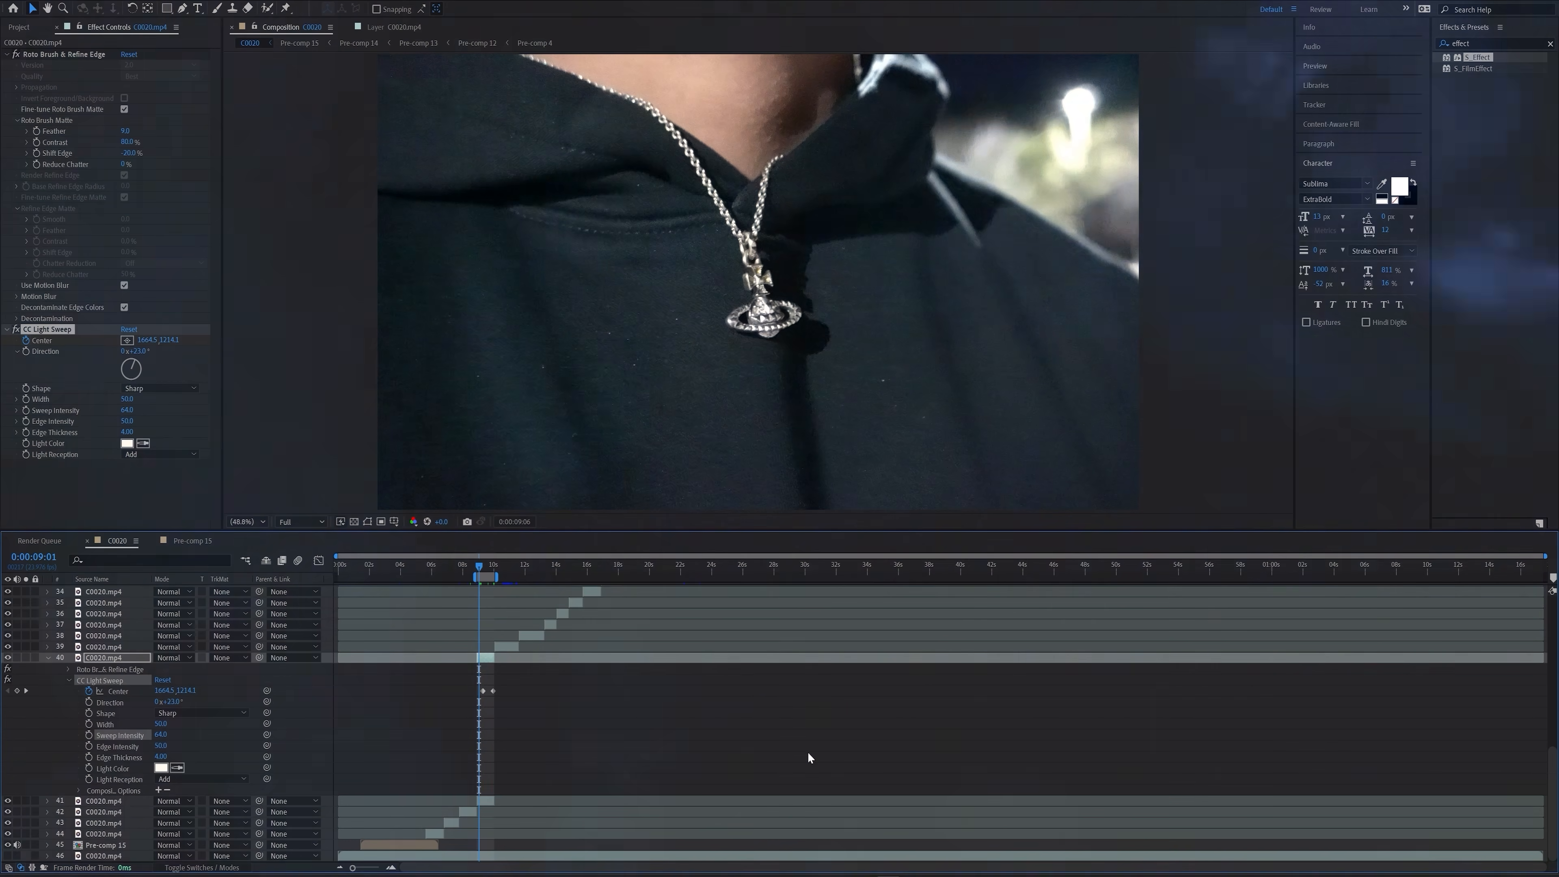
- Move the first light sweep Center keyframe to 0:00:08:23 and shift the last one slightly earlier
click(370, 872)
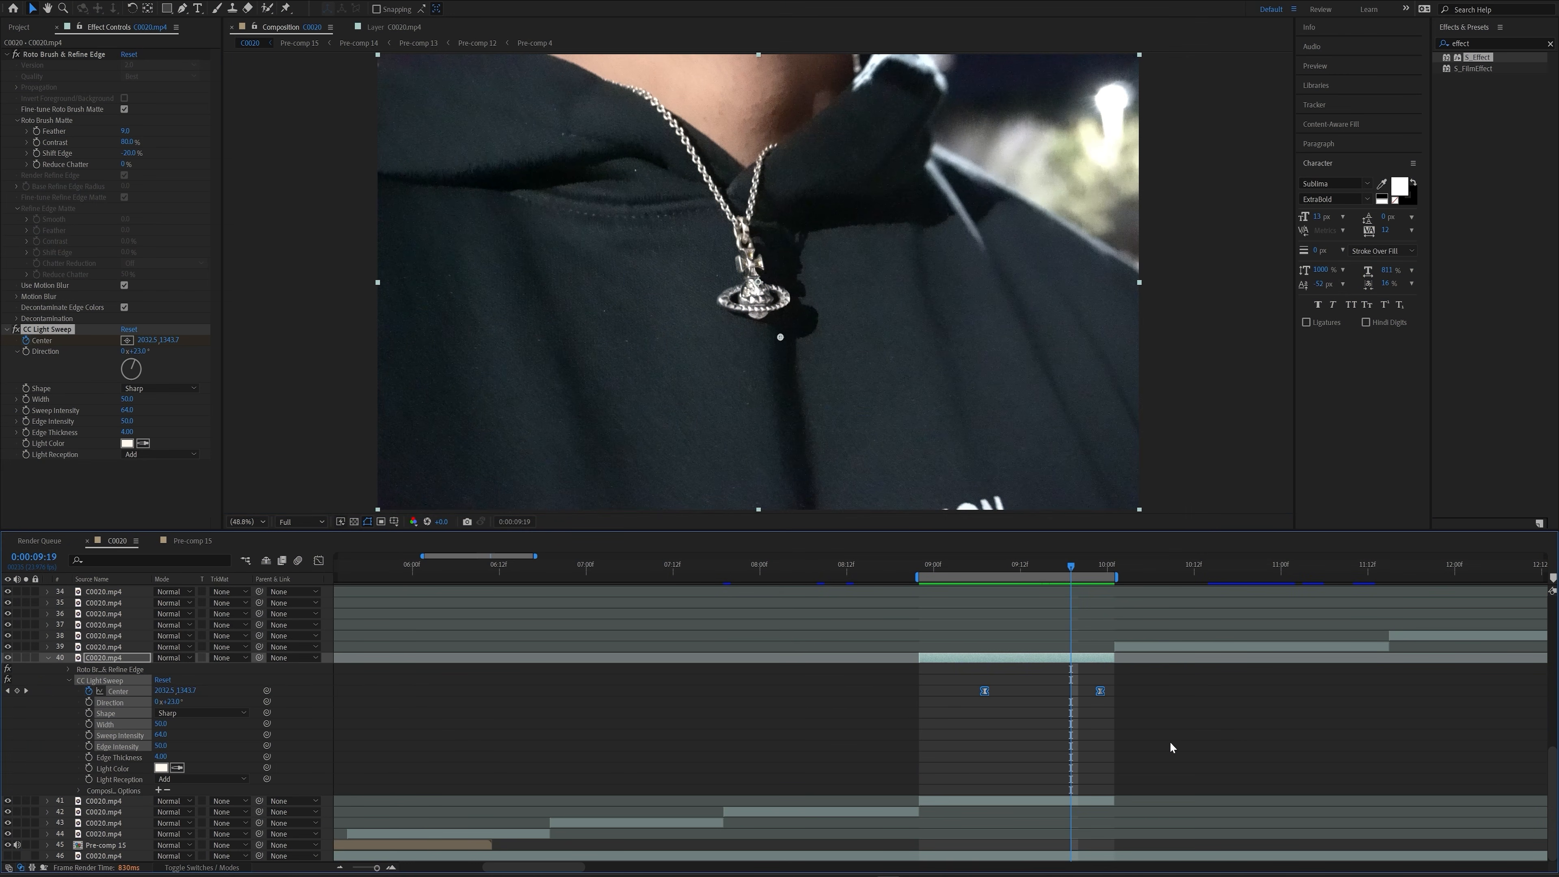
drag(940, 691, 926, 692)
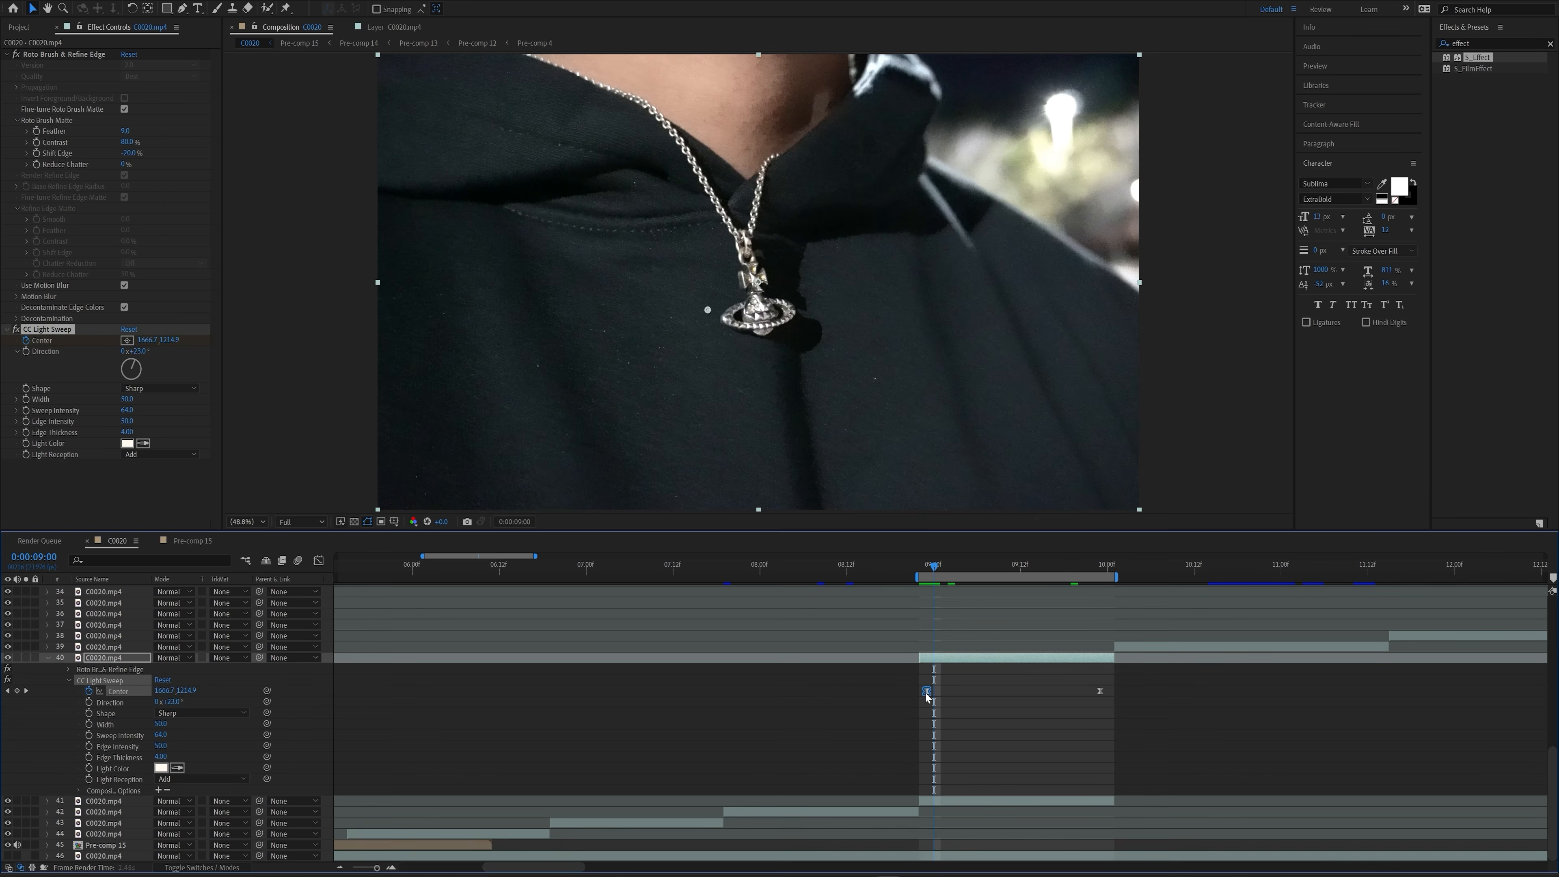
click(1087, 696)
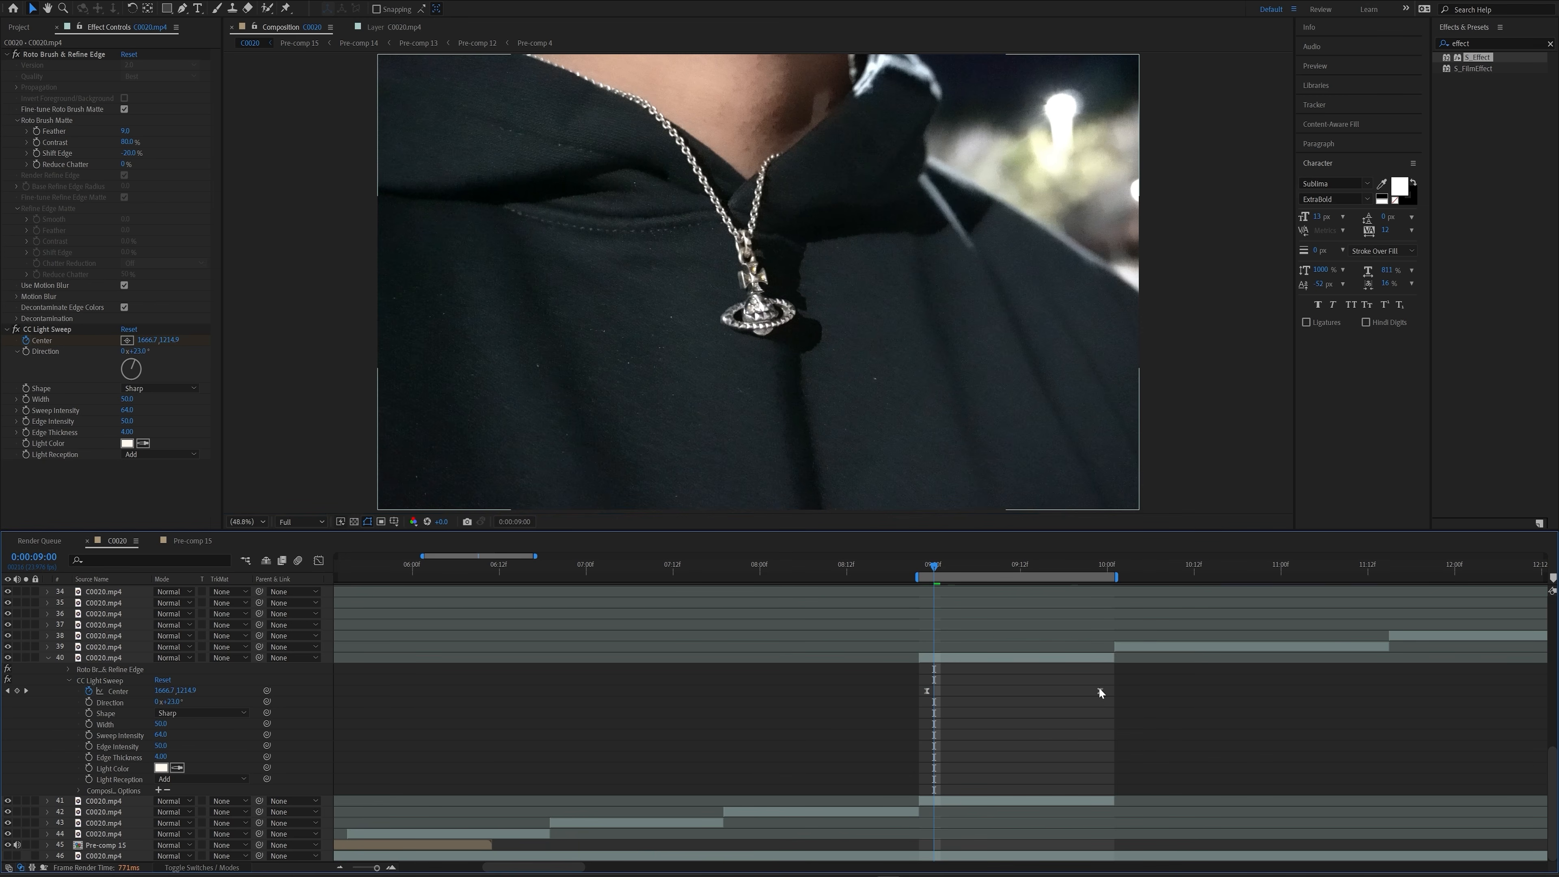
drag(1101, 692, 1093, 691)
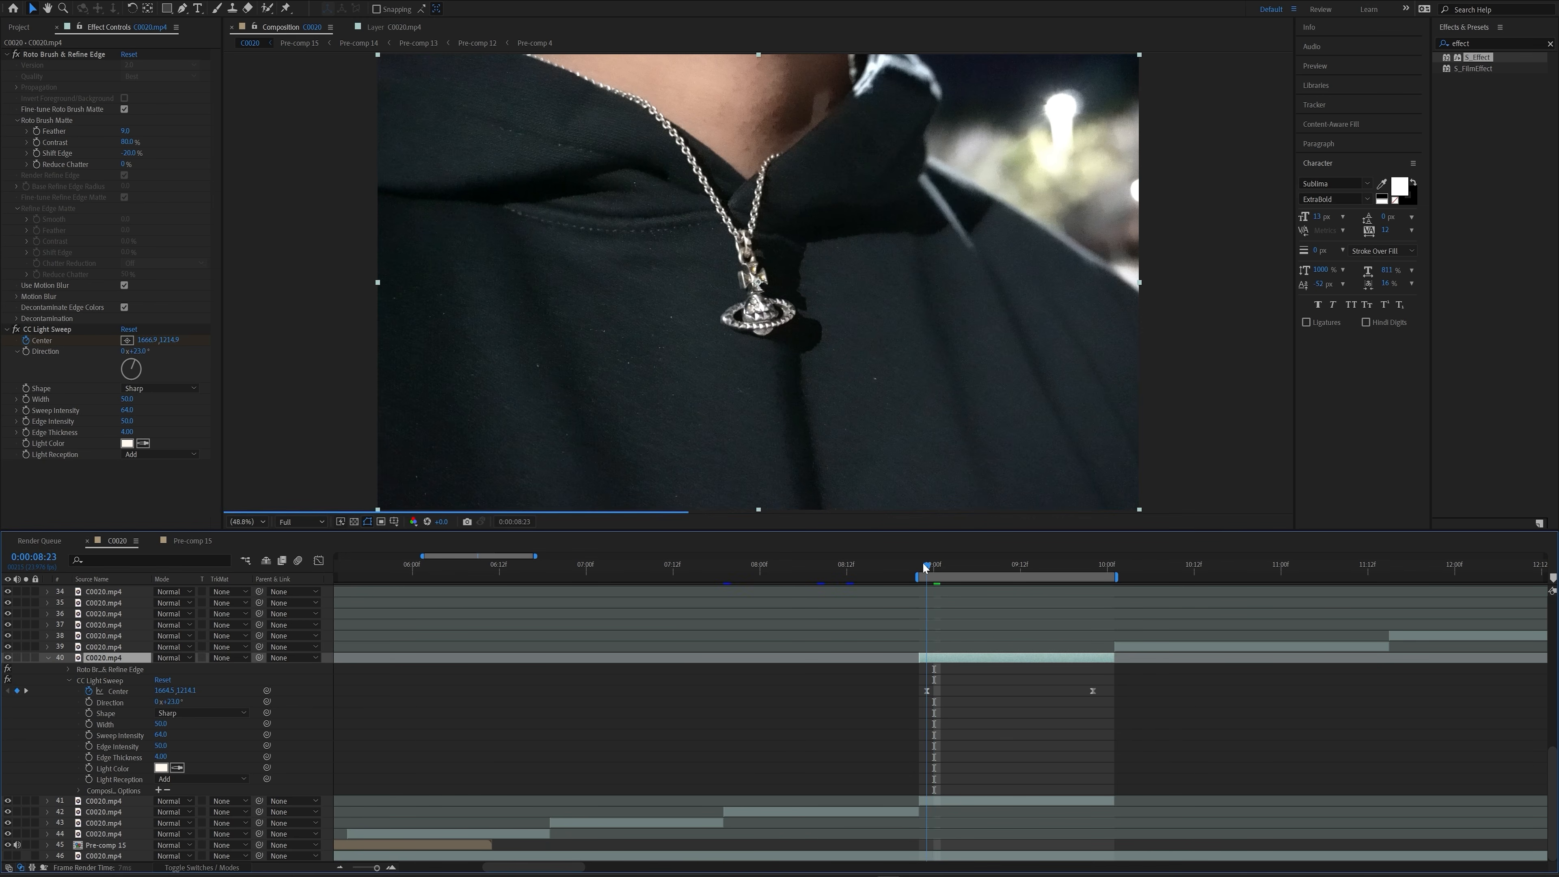
- Apply the Deep Glow effect to the pendant layer at 0:00:08:23
key(ctrl+space)
text(eep)
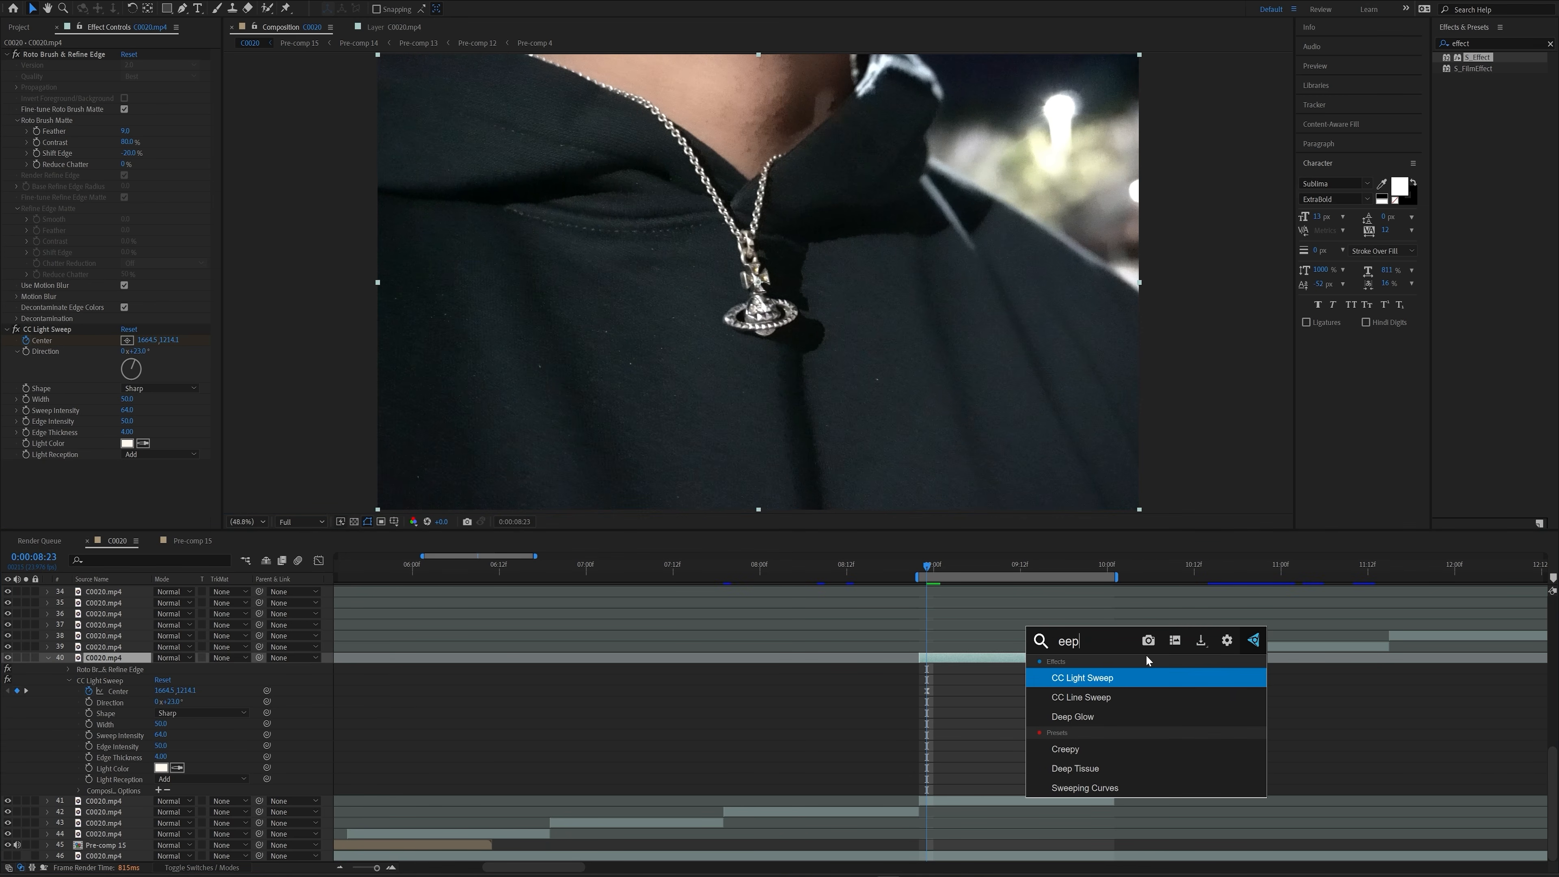
key(Down)
key(Down)
key(Return)
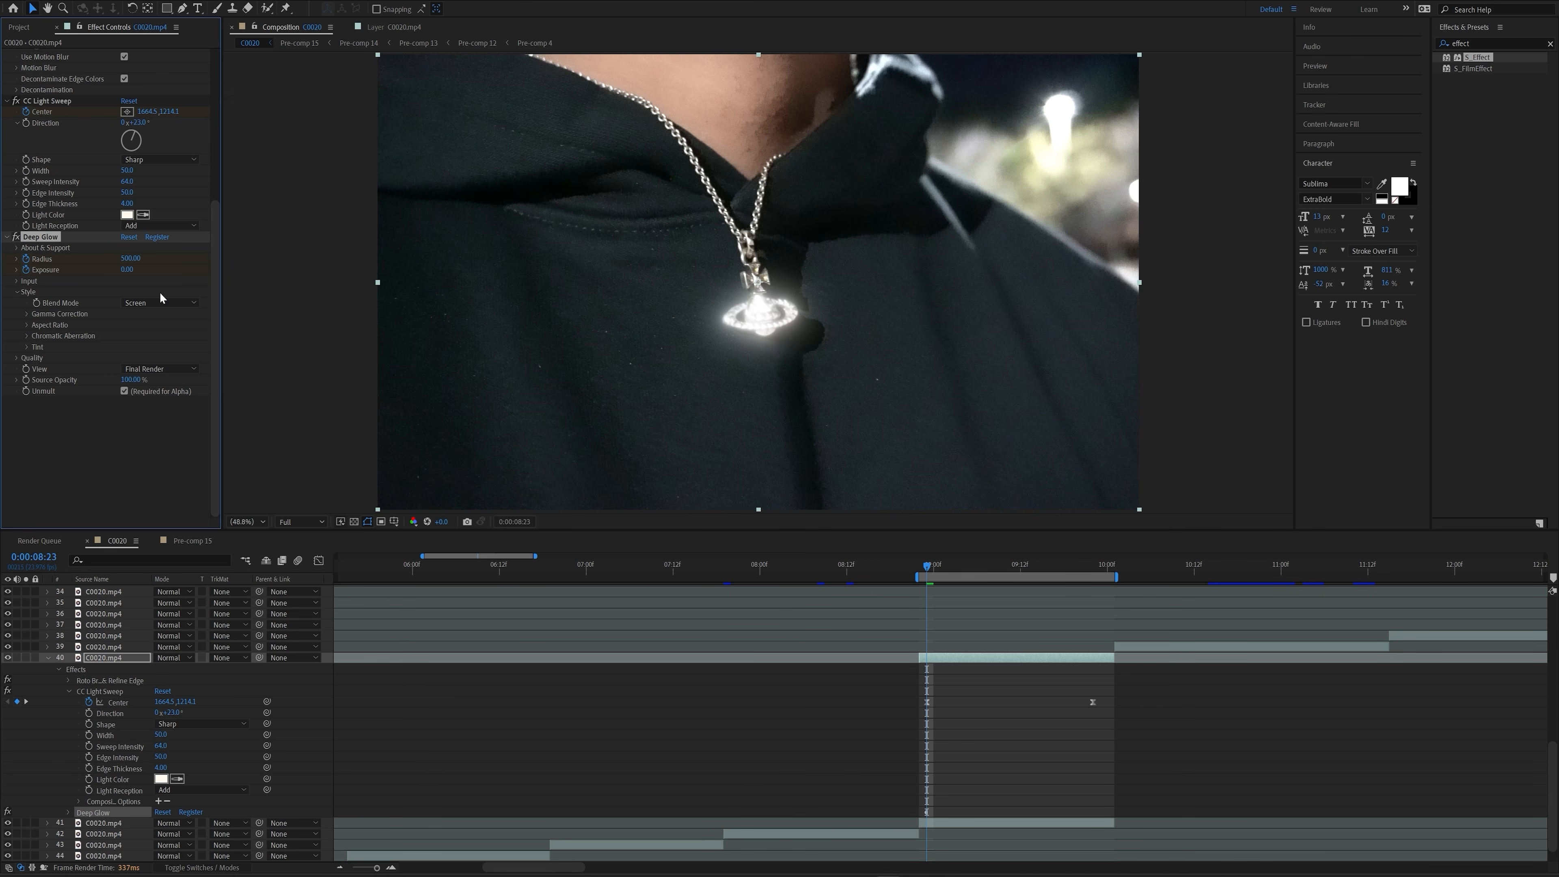
- Set a Deep Glow Exposure keyframe of 0.30 at 0:00:09:11
drag(1007, 565, 1014, 567)
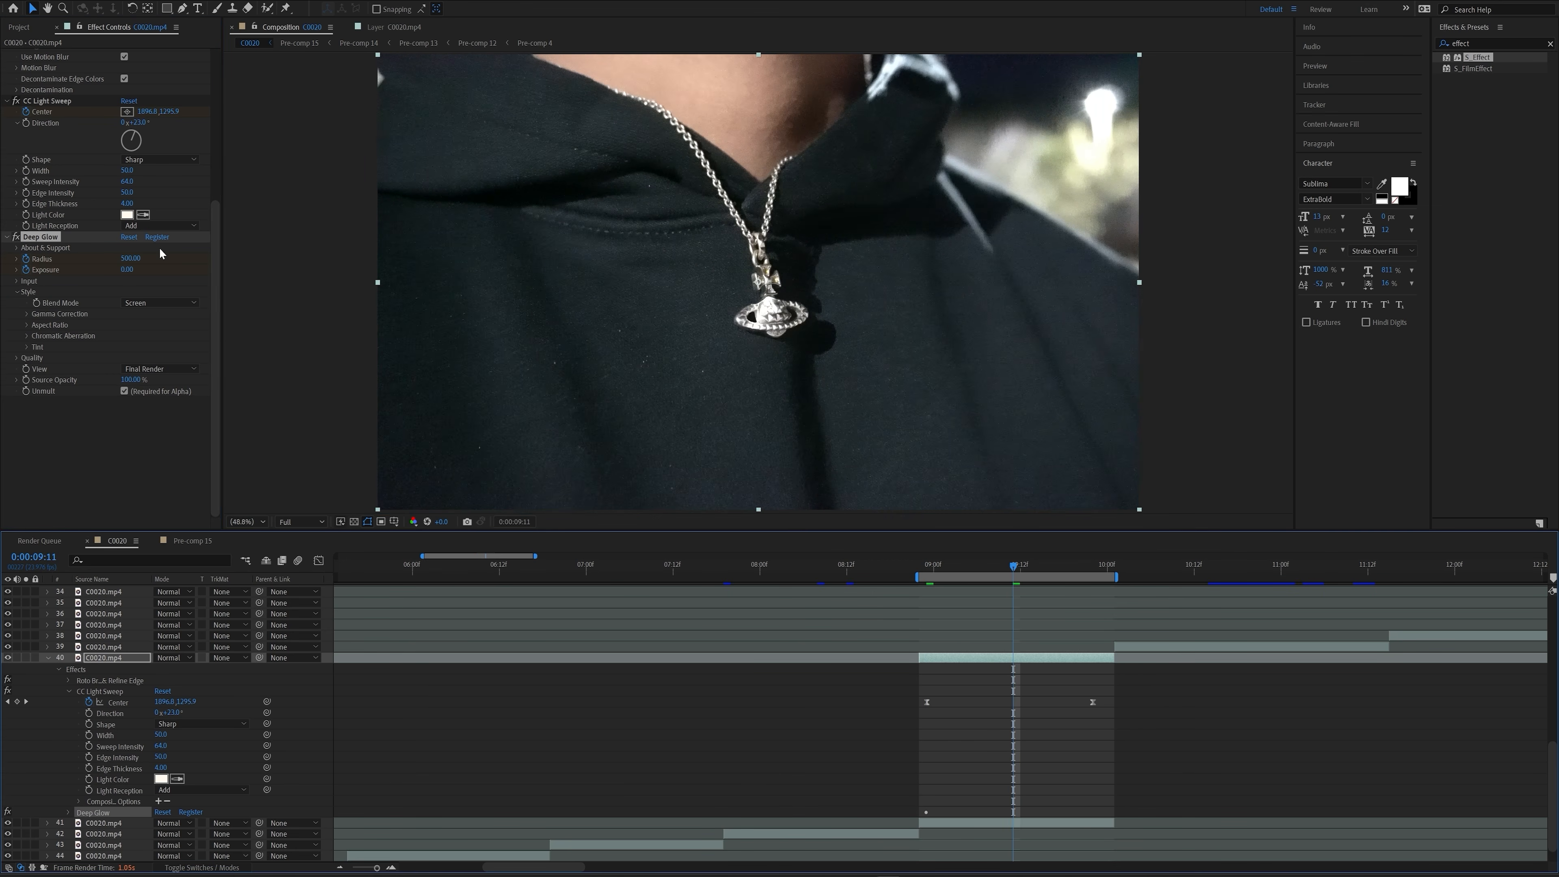
click(127, 270)
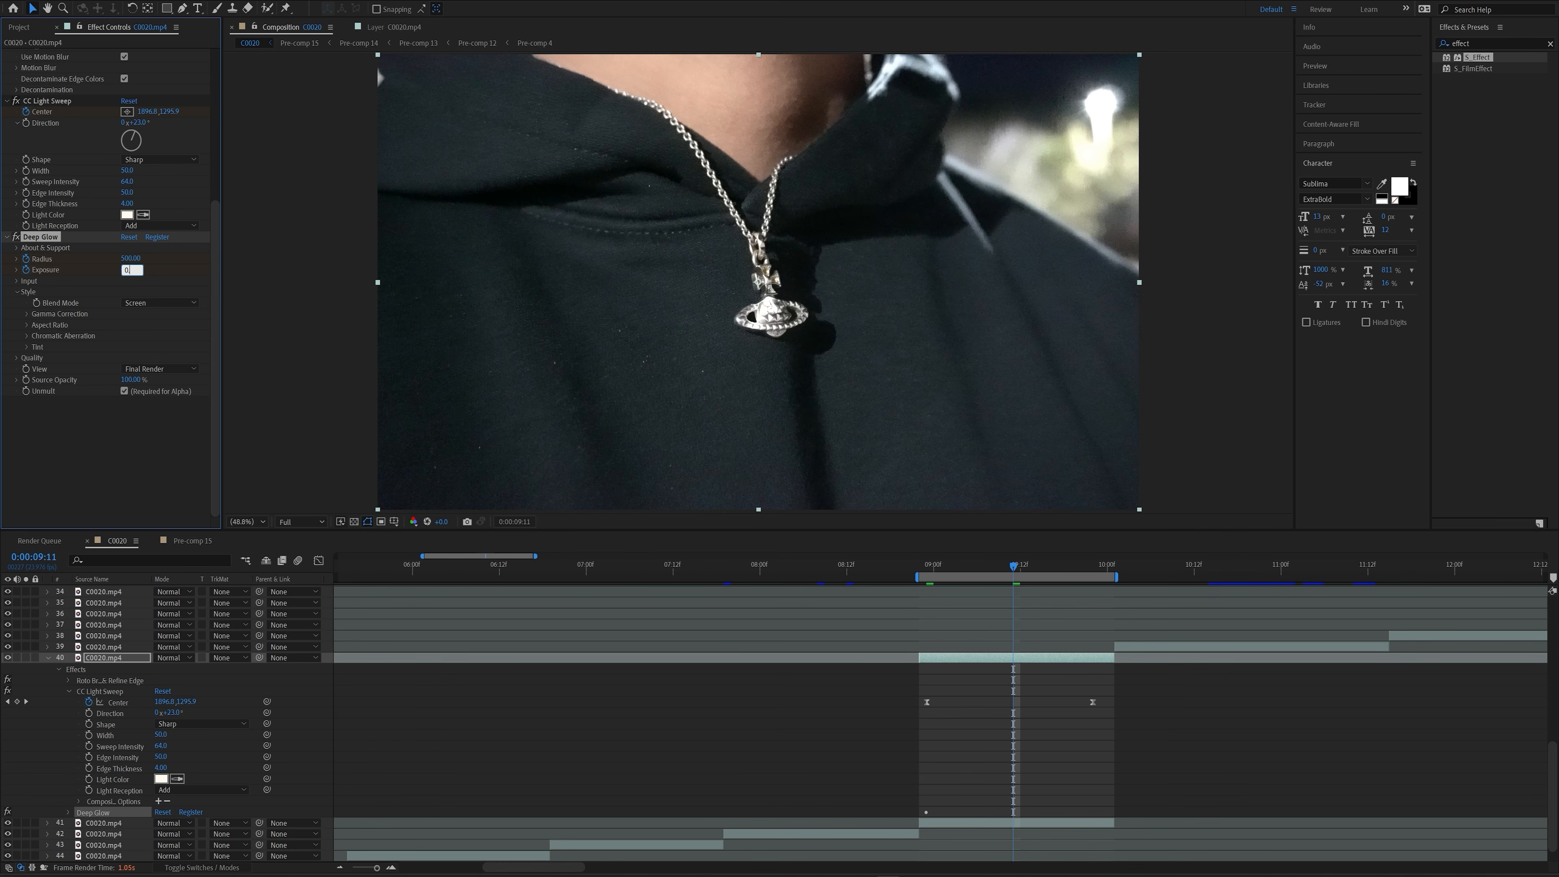
key(Return)
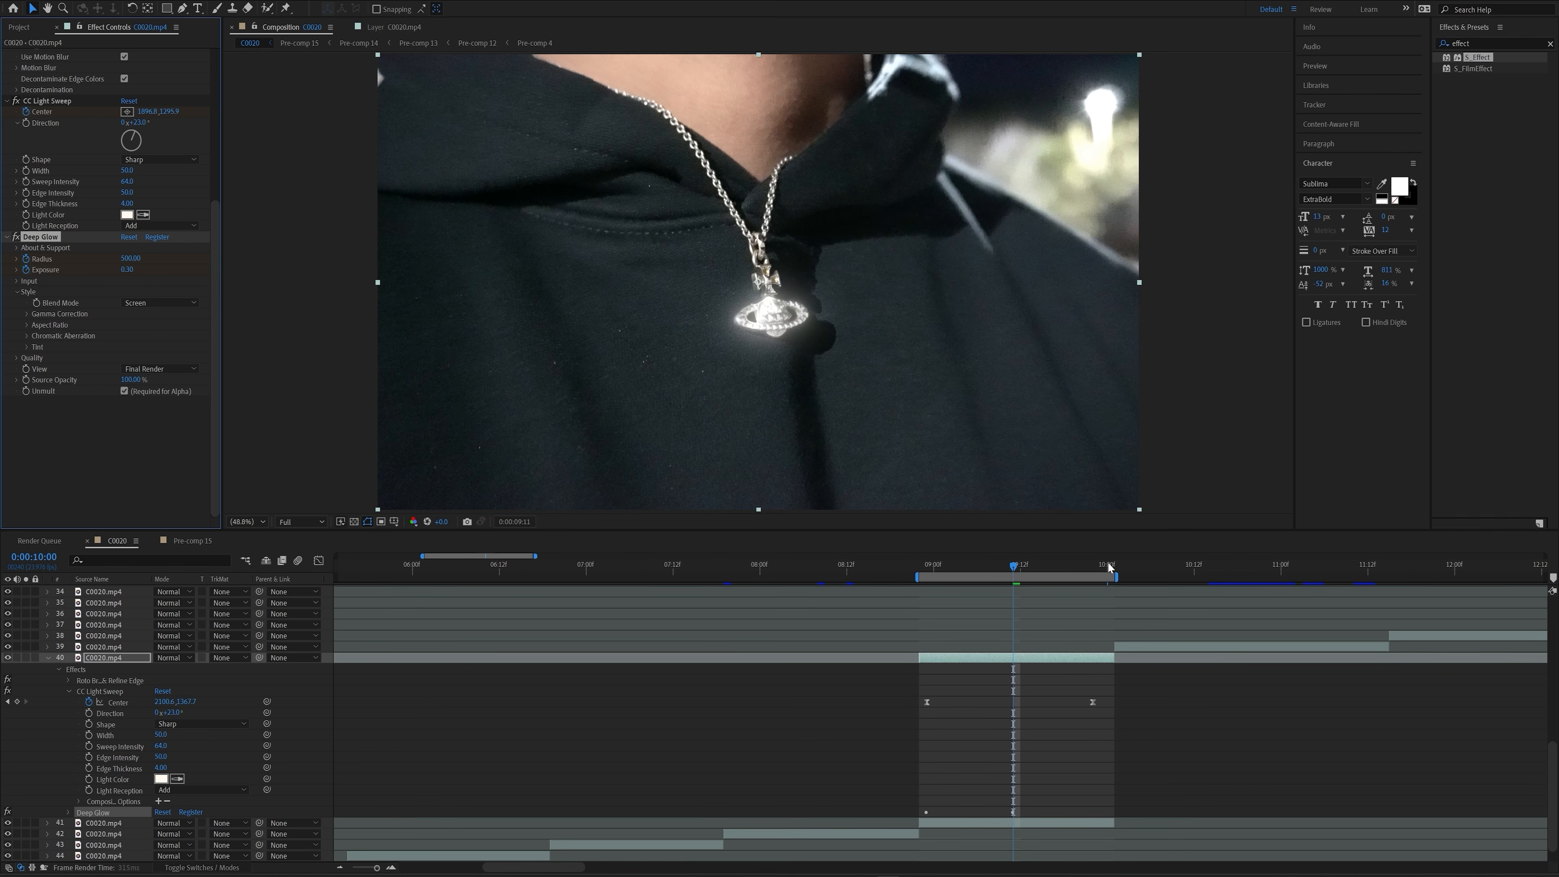
- Set a Deep Glow Exposure keyframe of 0 at 0:00:10:00, and apply S_Flicker to the pendant layer at 0:00:09:11 with an Amplitude keyframe
click(1107, 564)
click(209, 316)
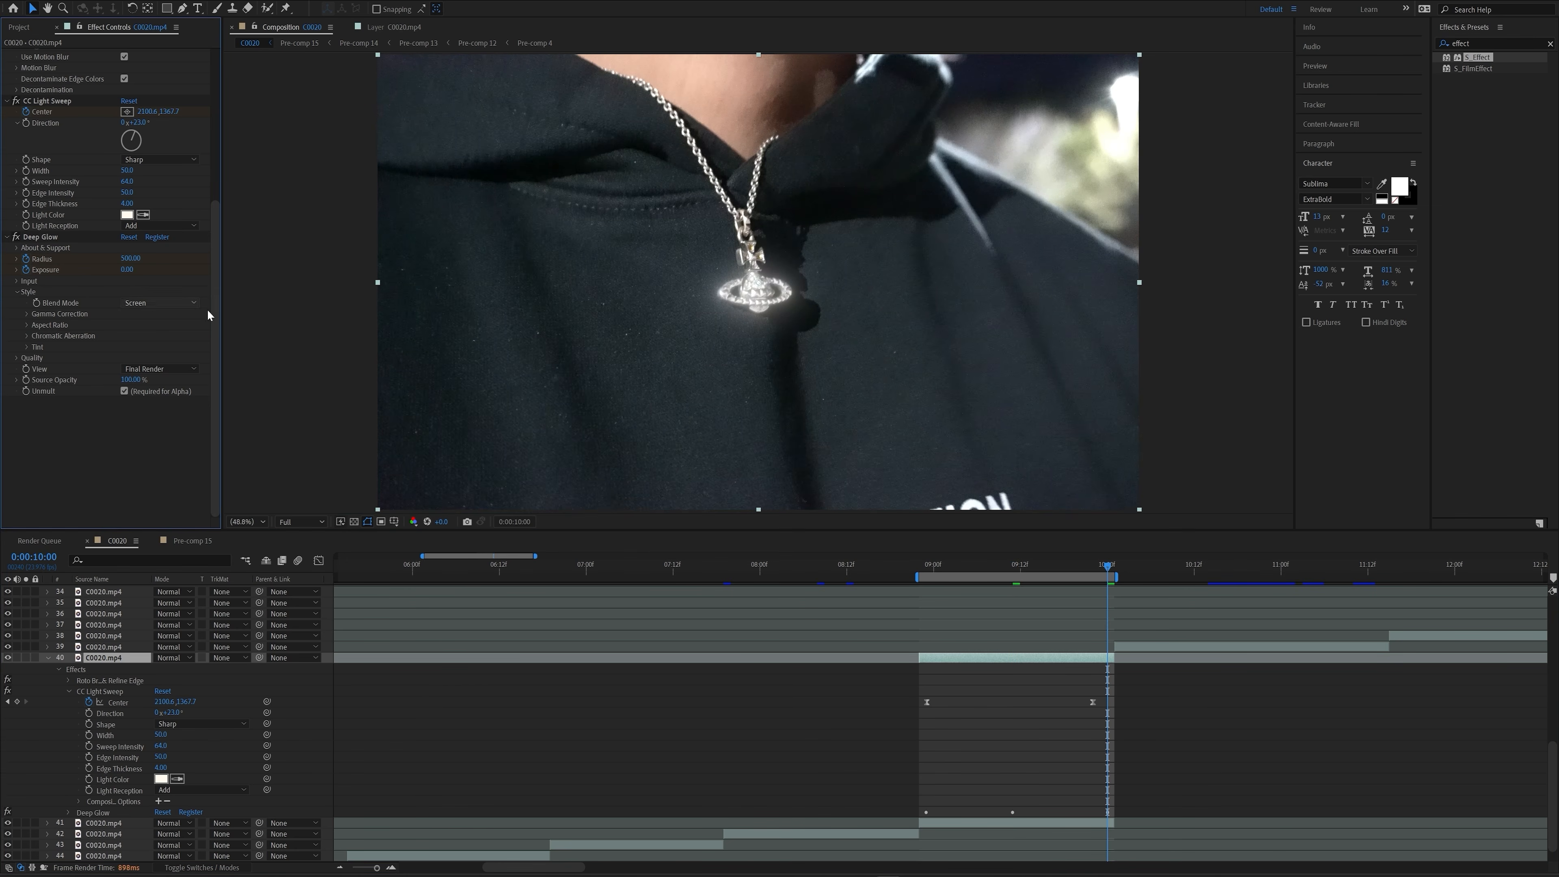
click(1015, 564)
key(ctrl+space)
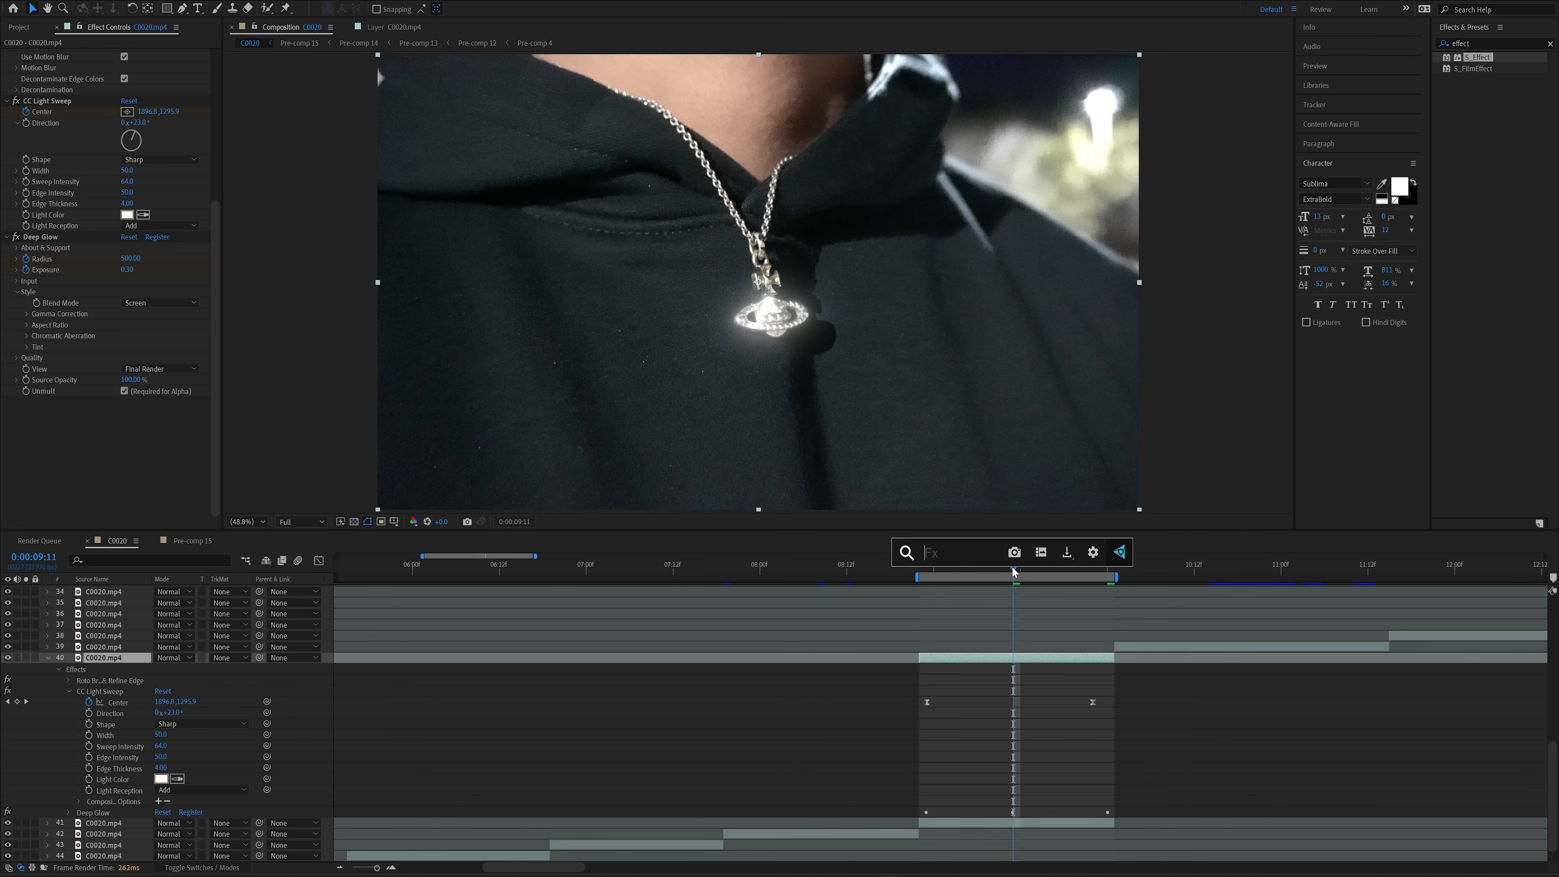
text(flick)
key(Return)
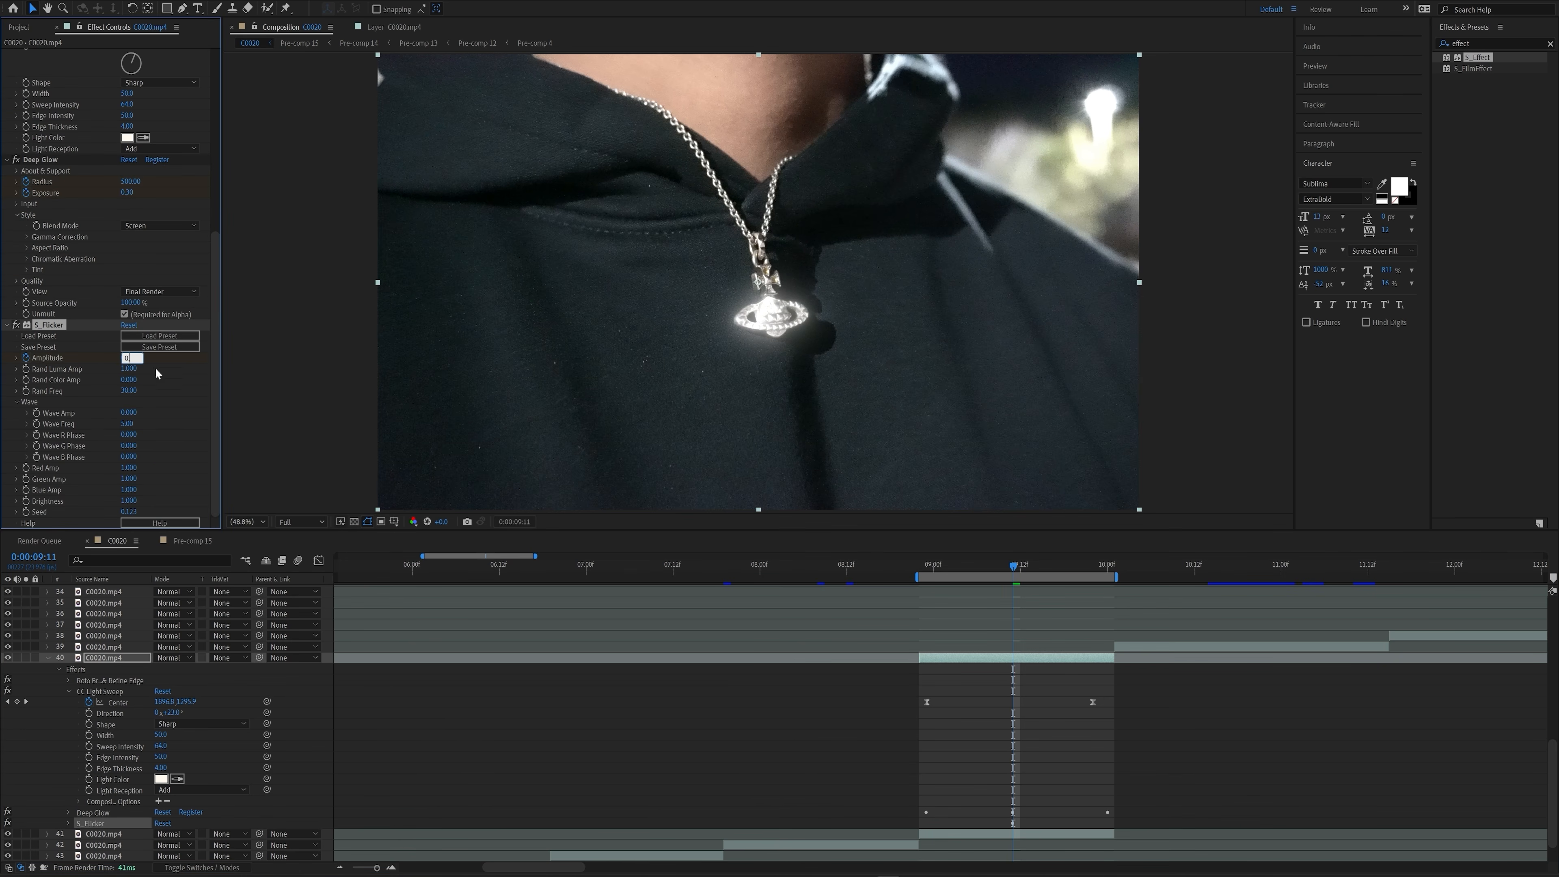
- Set S_Flicker Amplitude keyframes of 0 at the pendant clip's start, 0:00:08:22, and at 0:00:10:00
click(920, 566)
click(130, 357)
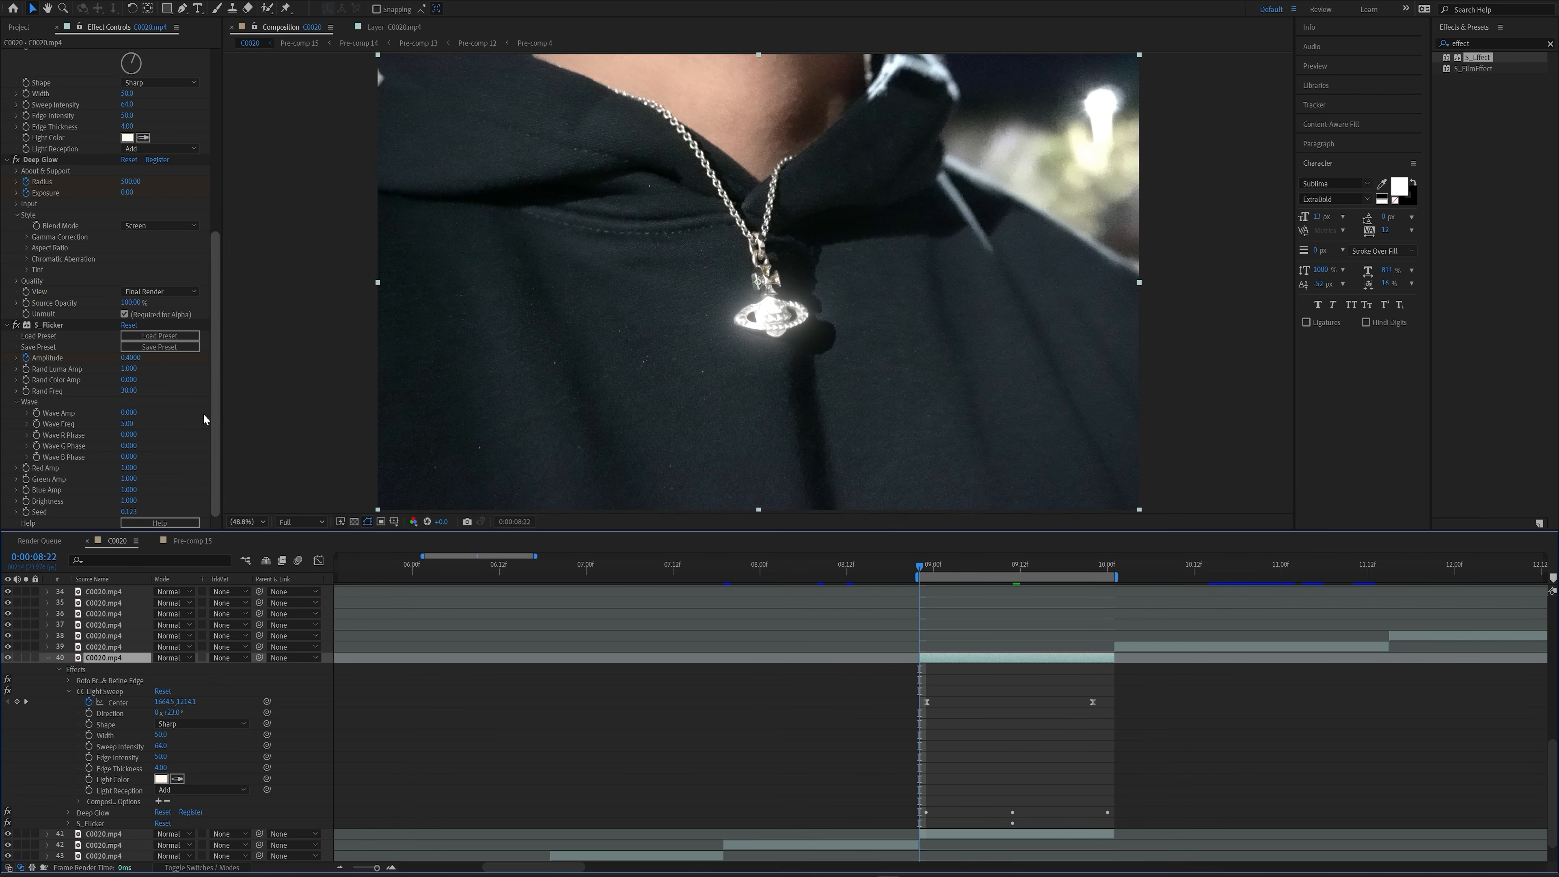
text(0)
click(1108, 563)
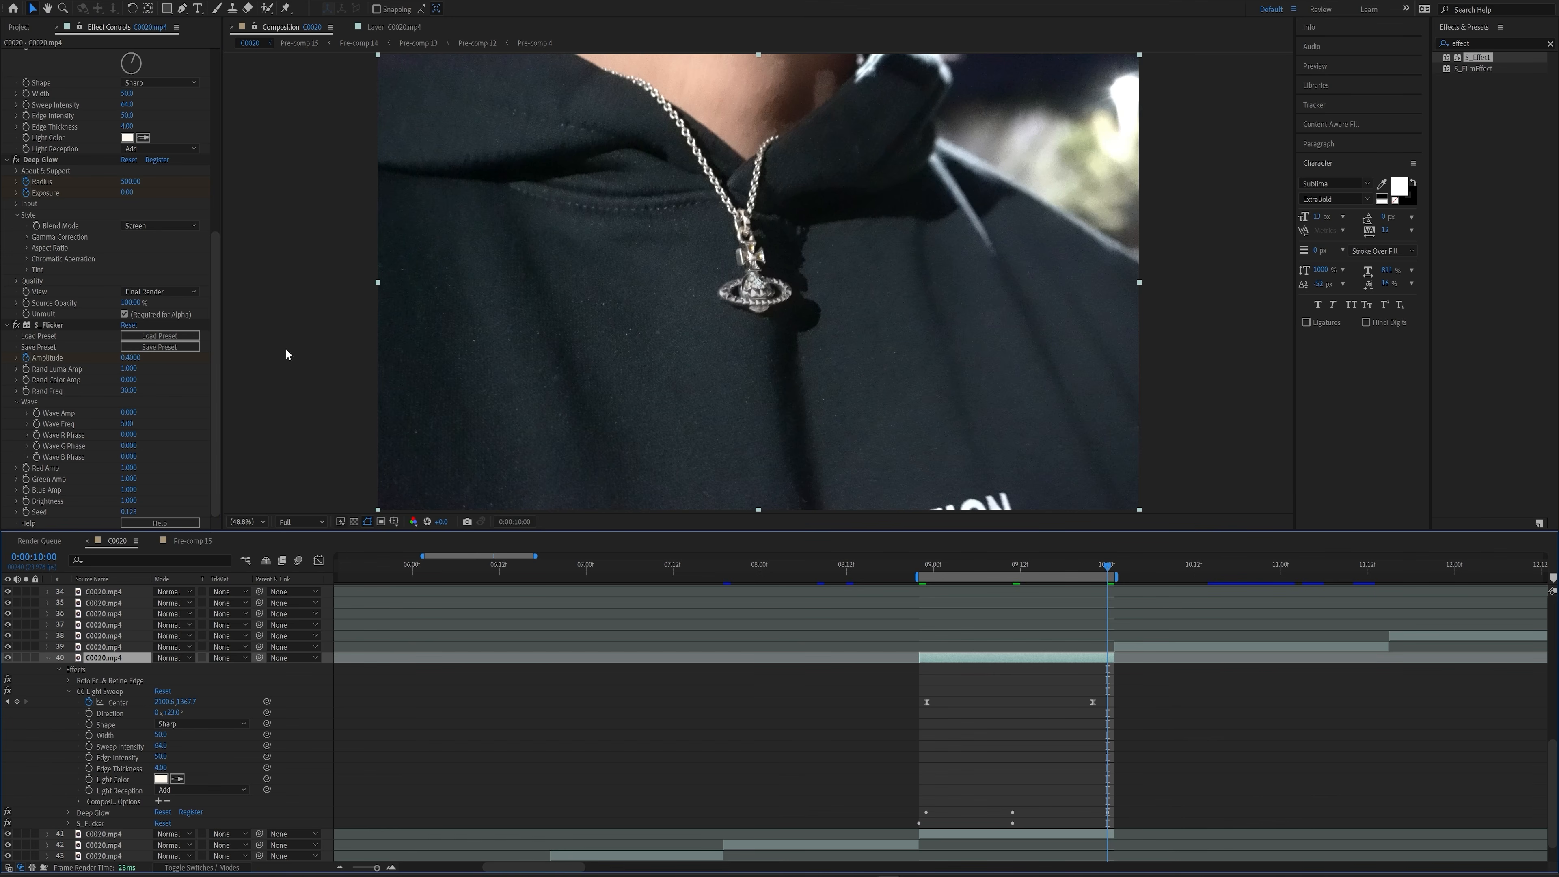
click(136, 358)
- Lower the preview resolution to Quarter and play the pendant clip from 0:00:08:22
click(925, 566)
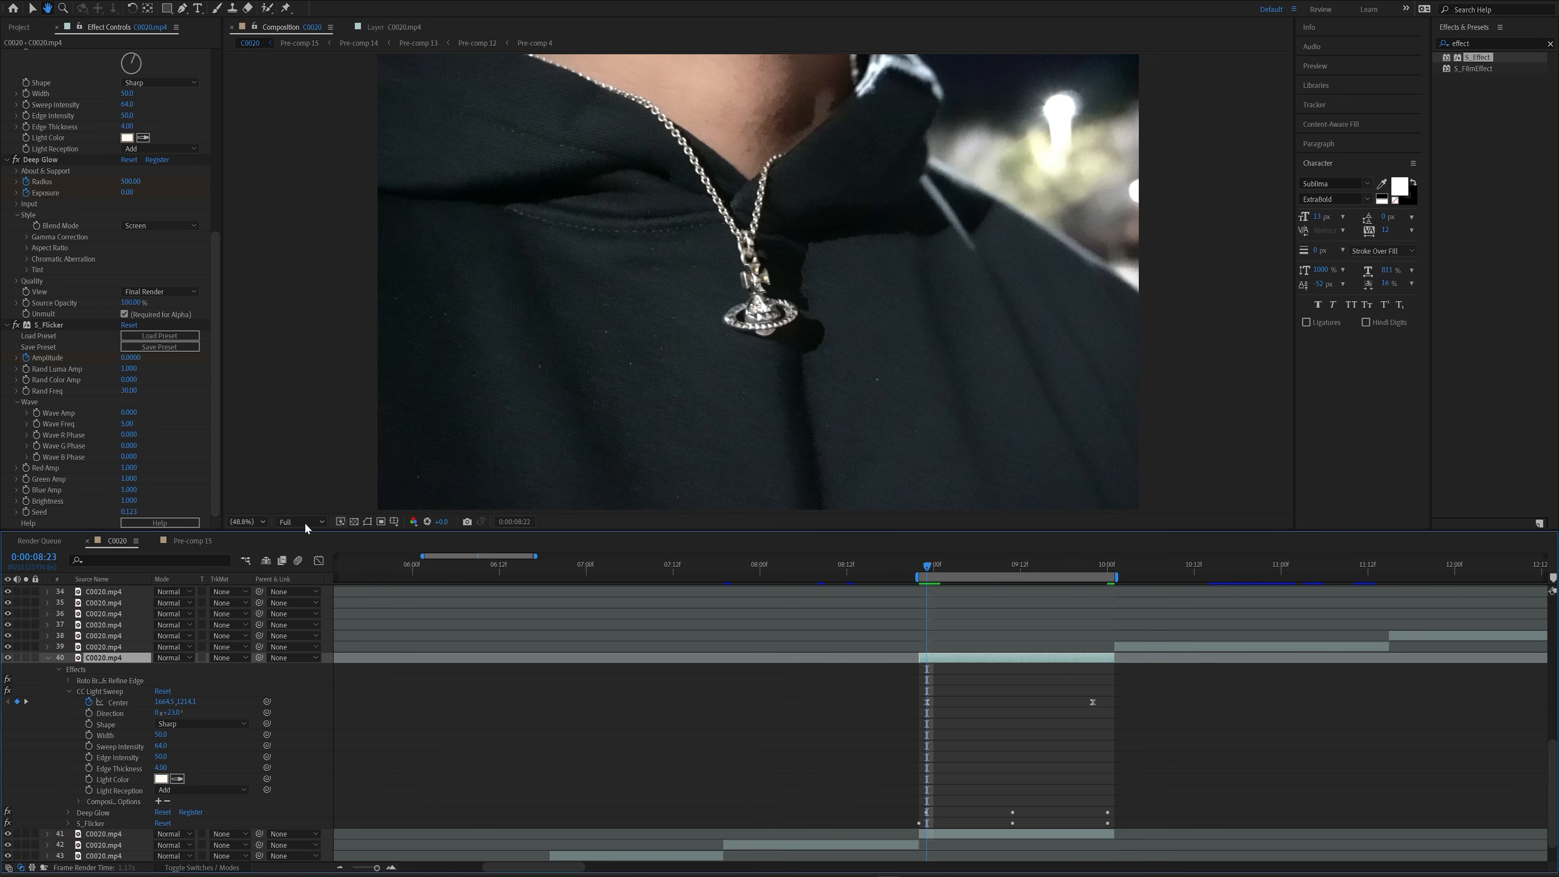
click(305, 524)
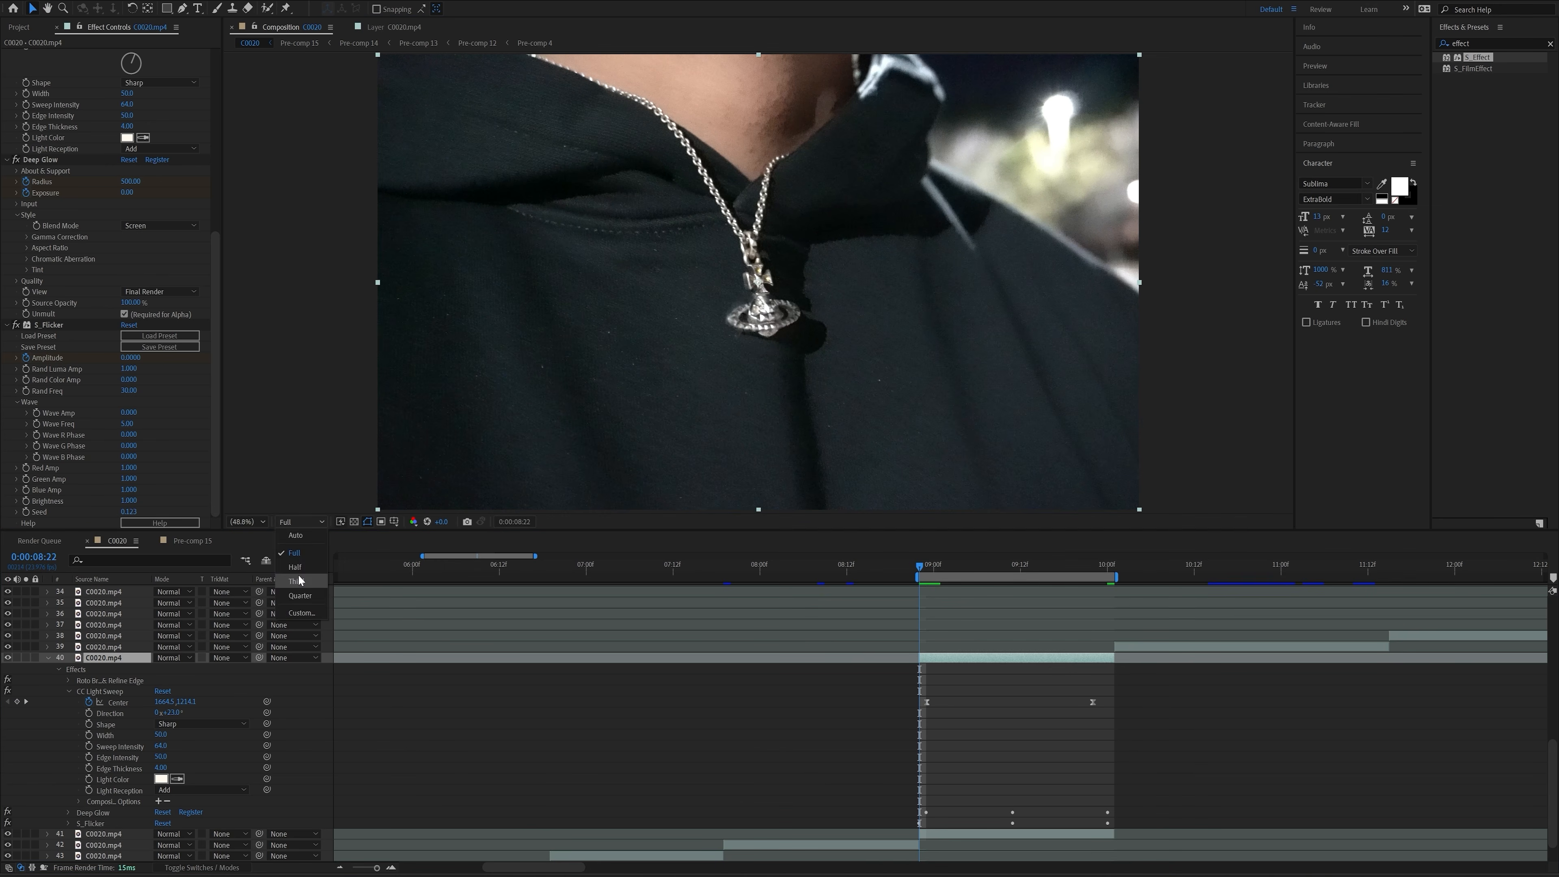
click(300, 595)
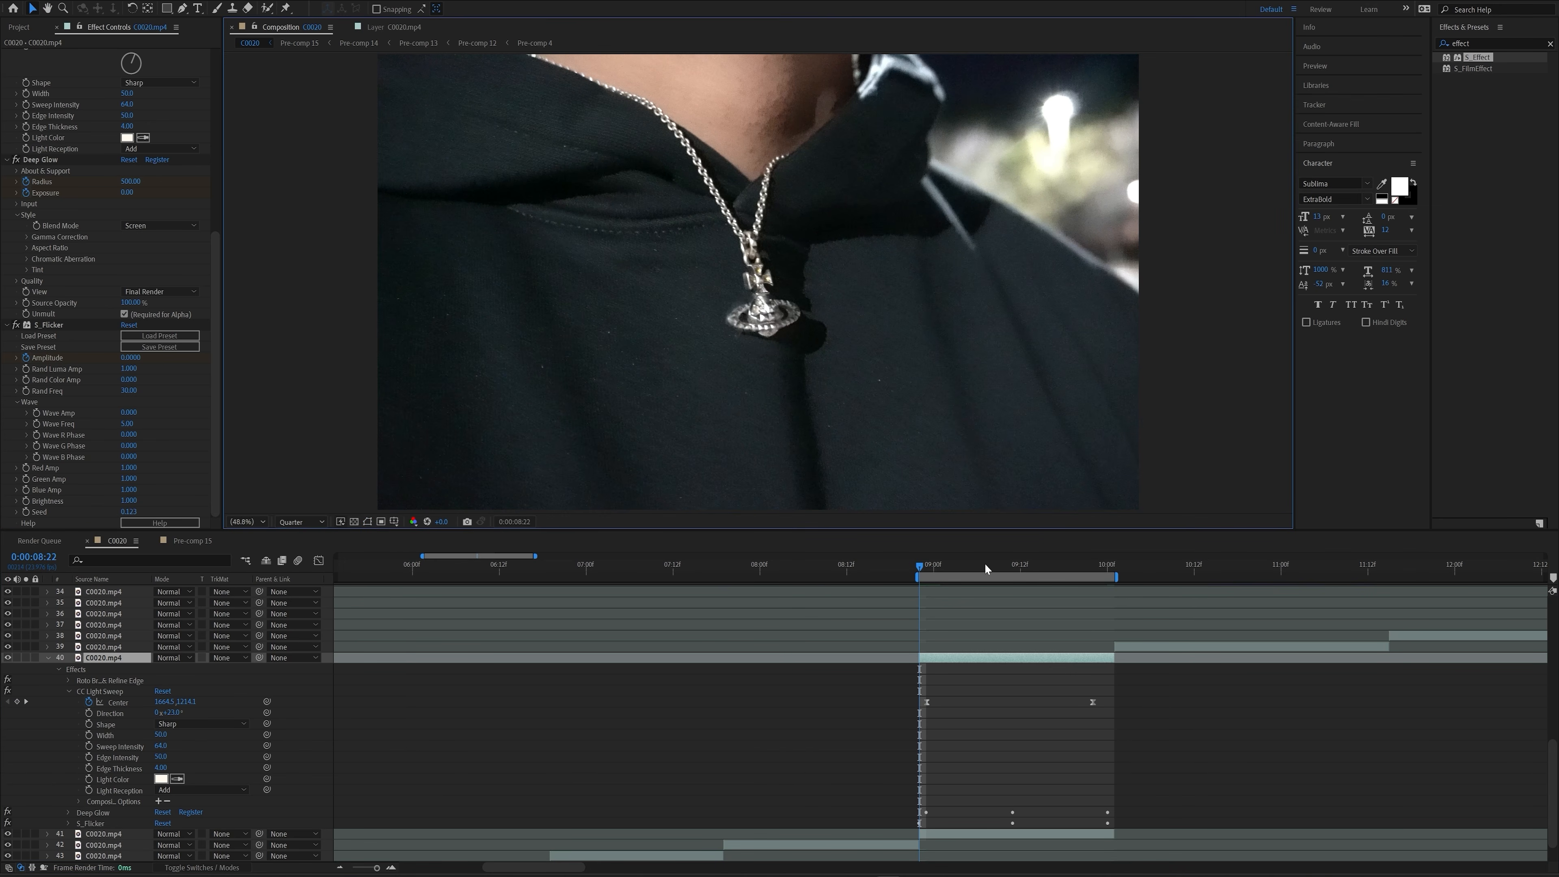
key(space)
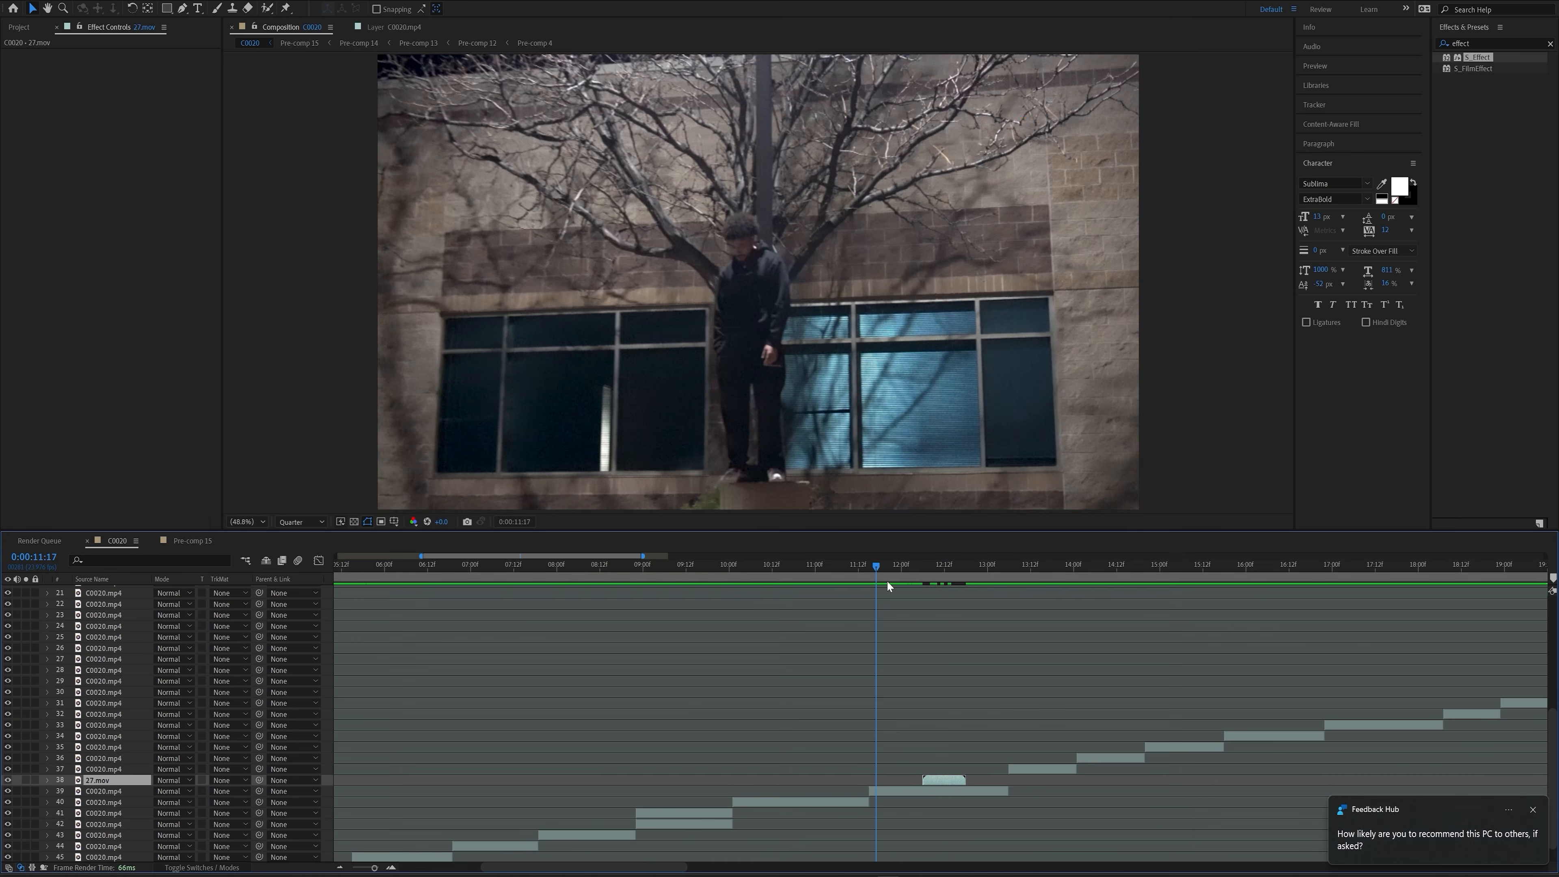
- Move the 27.mov overlay to the start of the tree clip and lay duplicates end to end until four copies cover the clip
drag(939, 780, 893, 780)
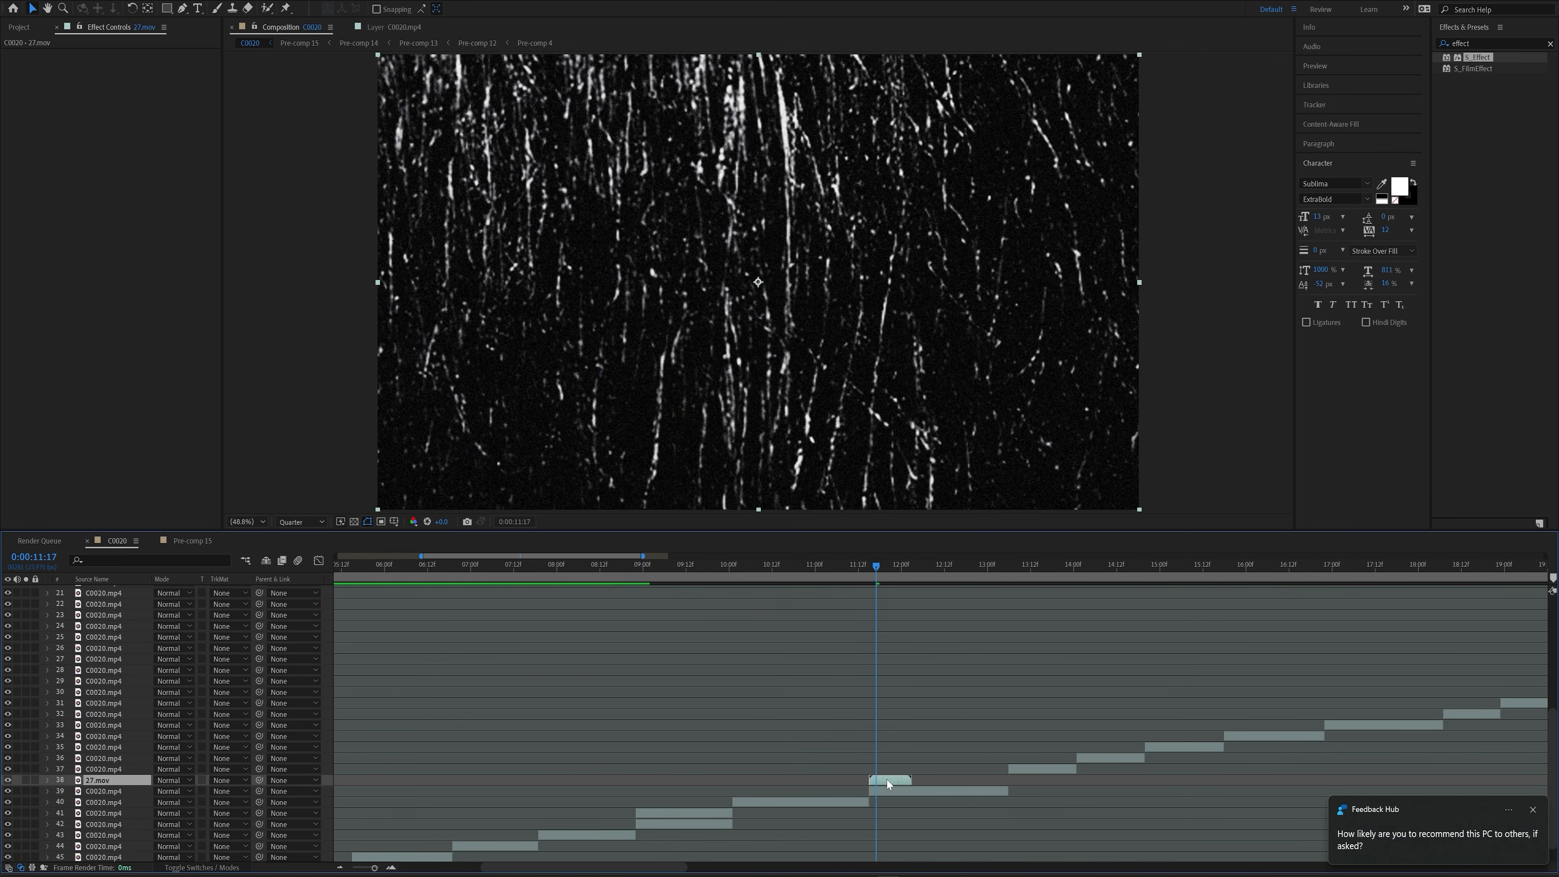
key(ctrl+d)
key(ctrl+d)
drag(925, 783, 1005, 782)
key(ctrl+d)
click(1009, 565)
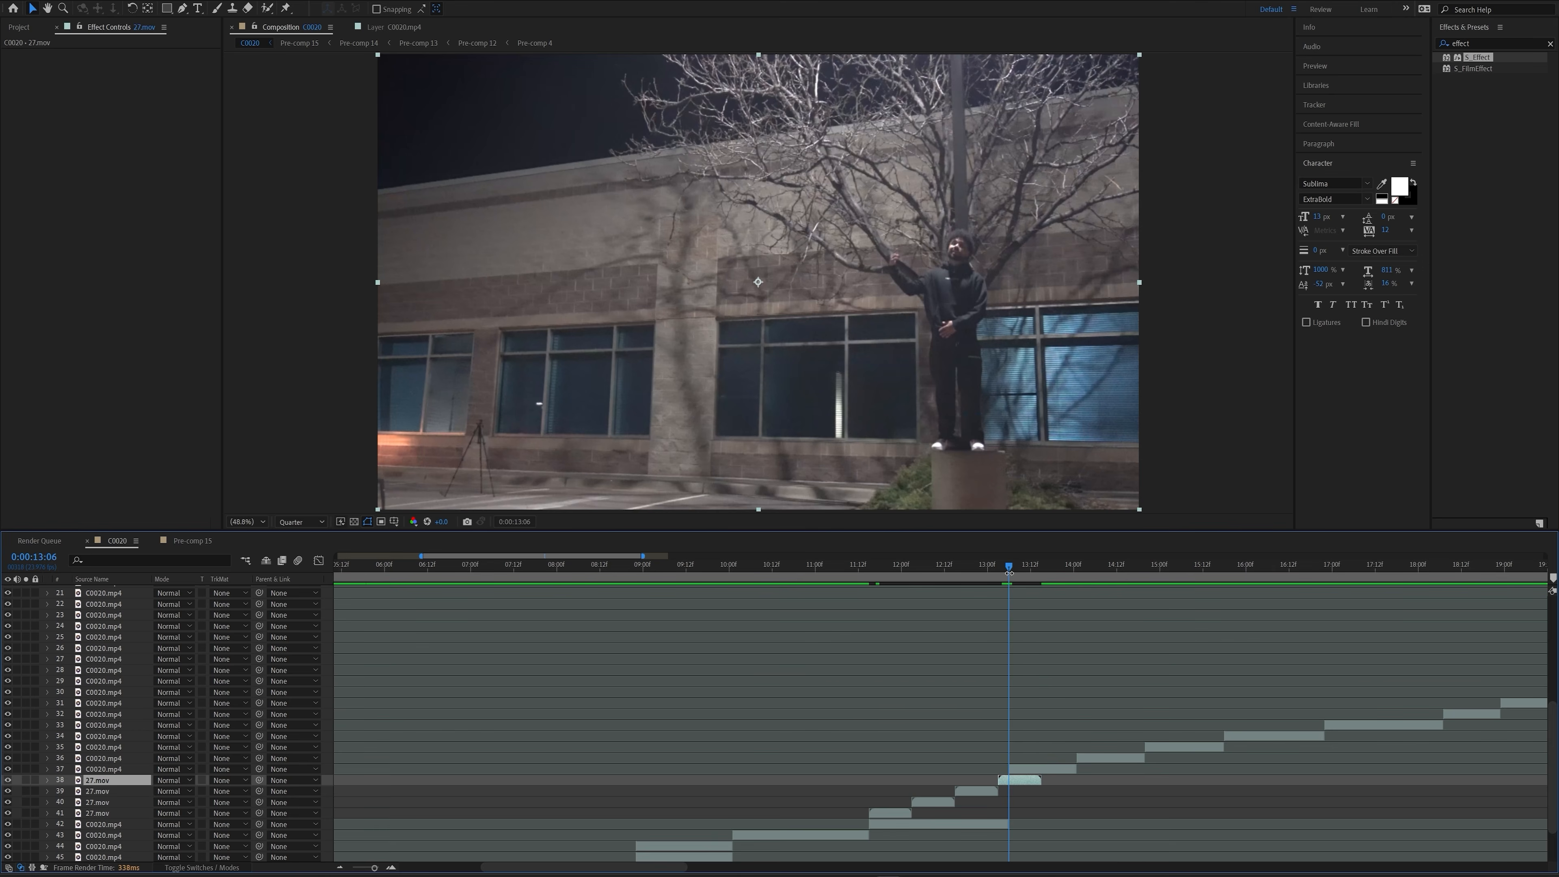
- Split the last 27.mov copy at the tree clip's end, 0:00:13:06, and delete the excess
key(ctrl+d)
key(Delete)
drag(1008, 571, 981, 572)
click(1003, 783)
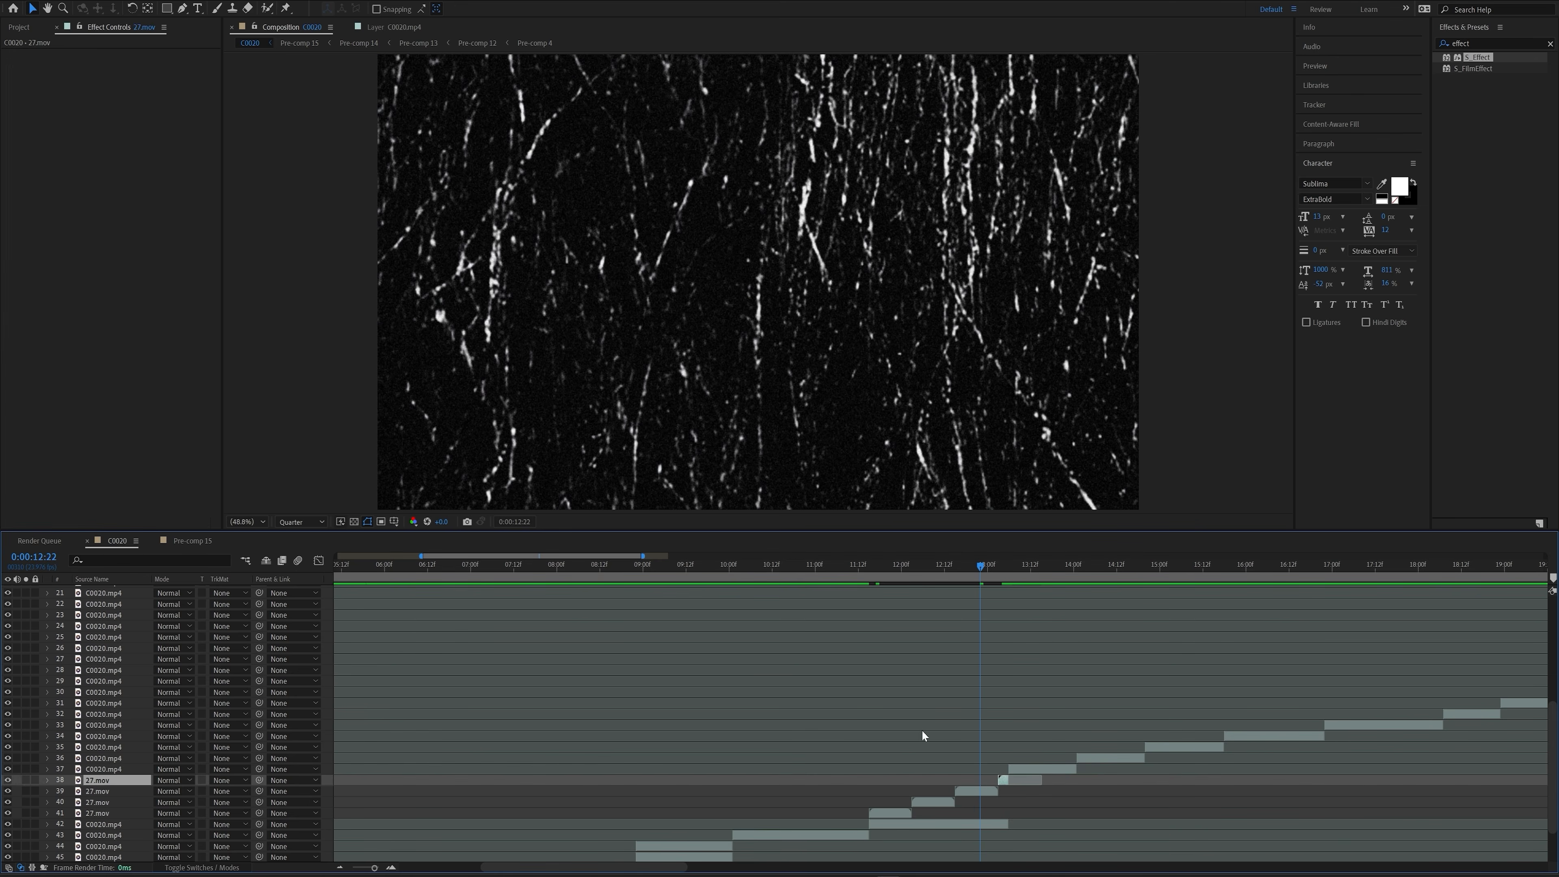
- Pre-compose the four 27.mov layers into one composition
scroll(859, 706, down, 3)
drag(58, 726, 89, 764)
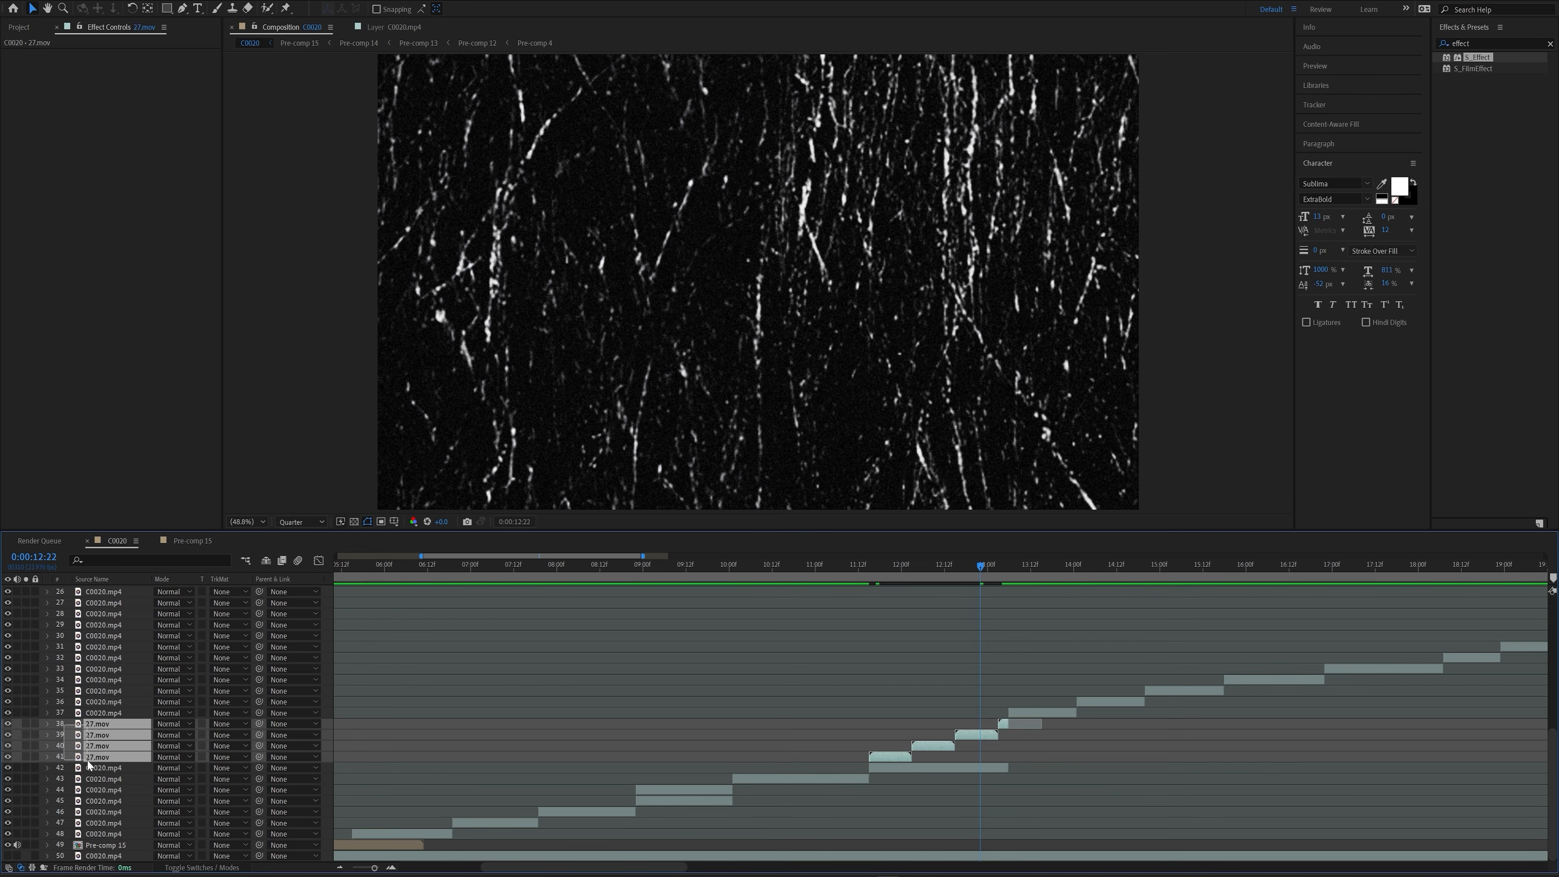
key(ctrl+shift+c)
click(810, 519)
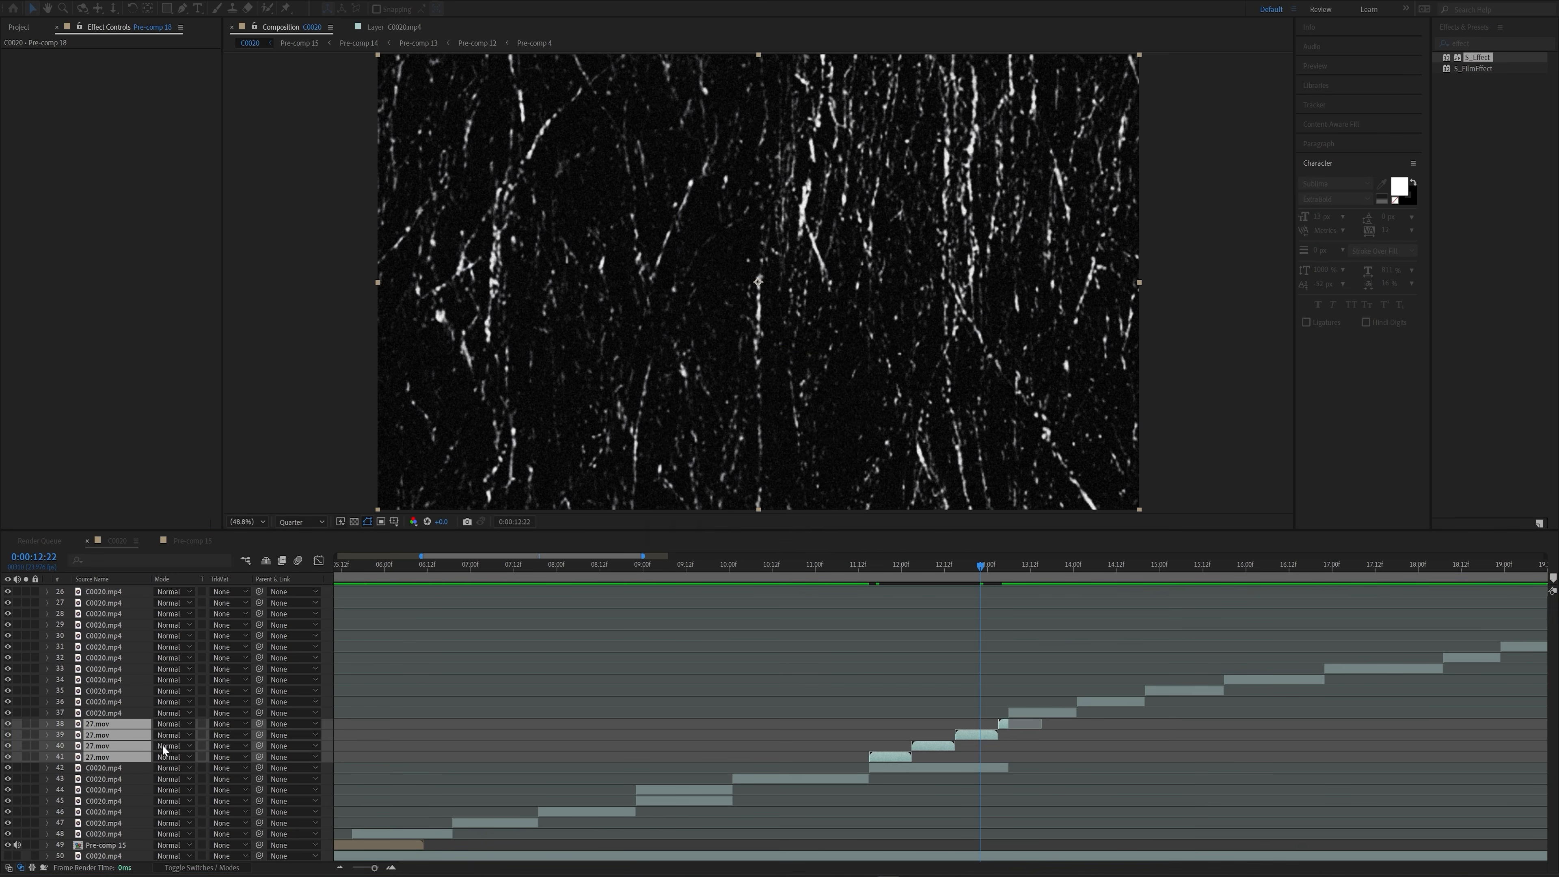
- Set the overlay pre-comp's blending mode to Screen and its opacity to 70%
click(182, 756)
click(187, 327)
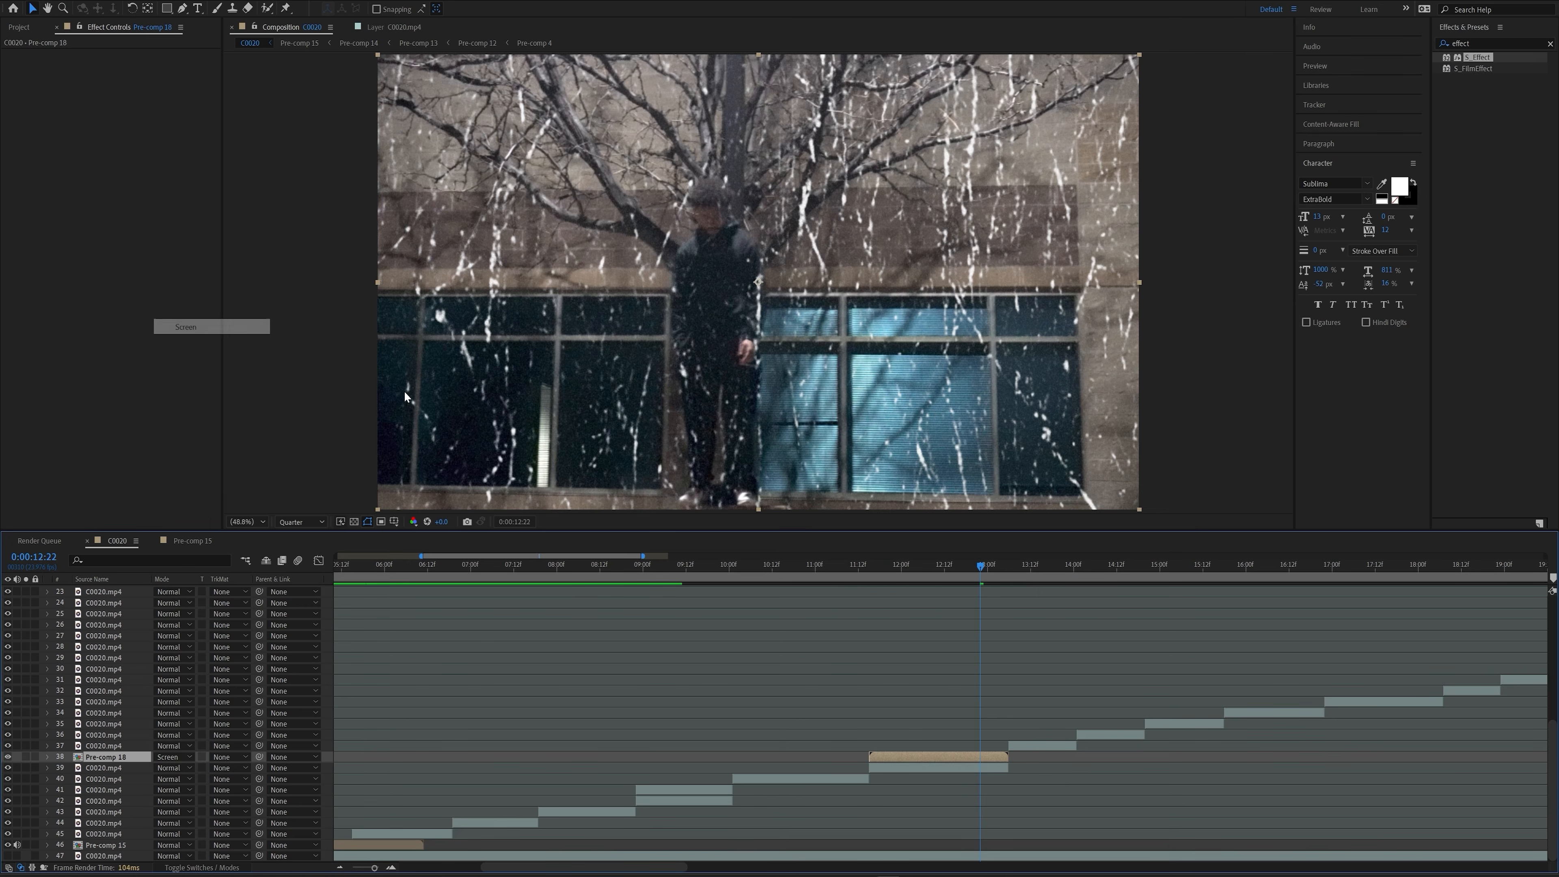
key(t)
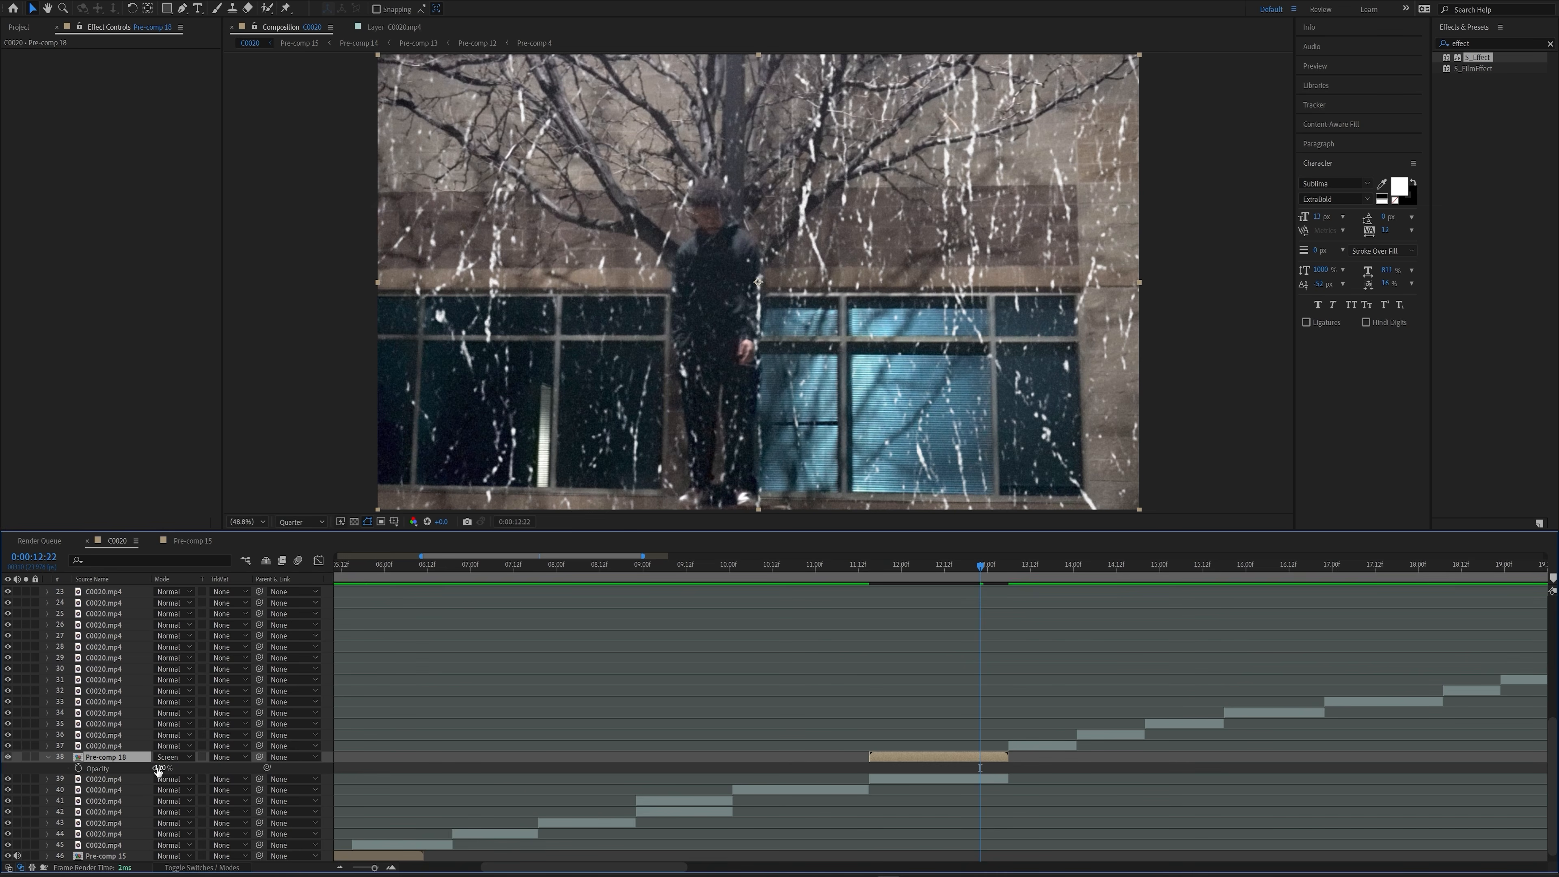
drag(158, 770, 139, 769)
- Apply Lumetri Color to the tree footage layer beneath the overlay and lower its Basic Correction Contrast strongly
click(976, 779)
key(ctrl+space)
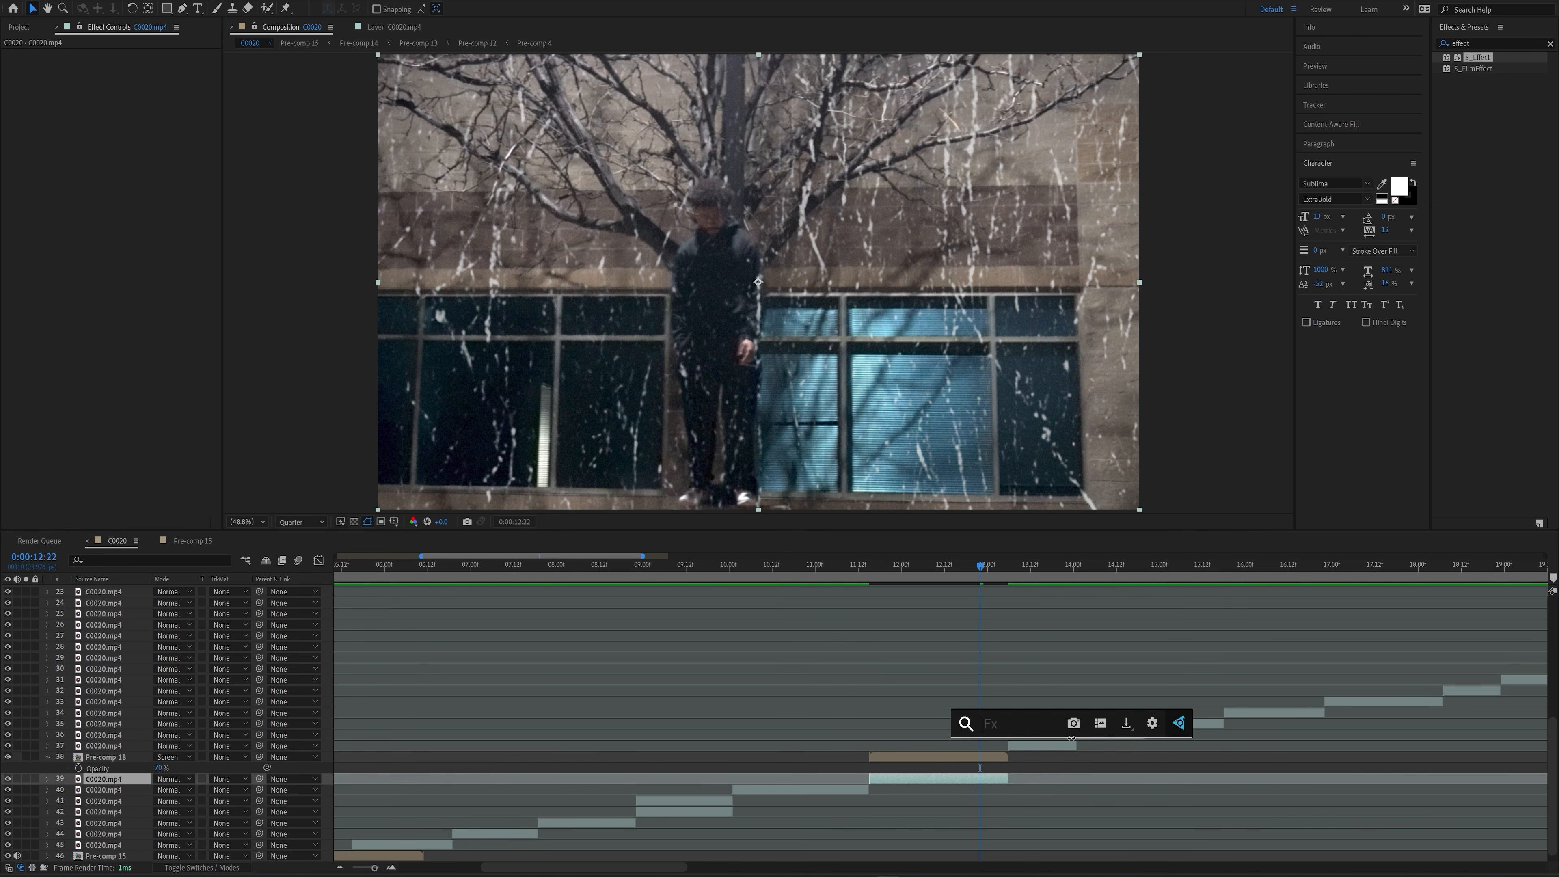
text(lumetri)
key(Return)
click(15, 66)
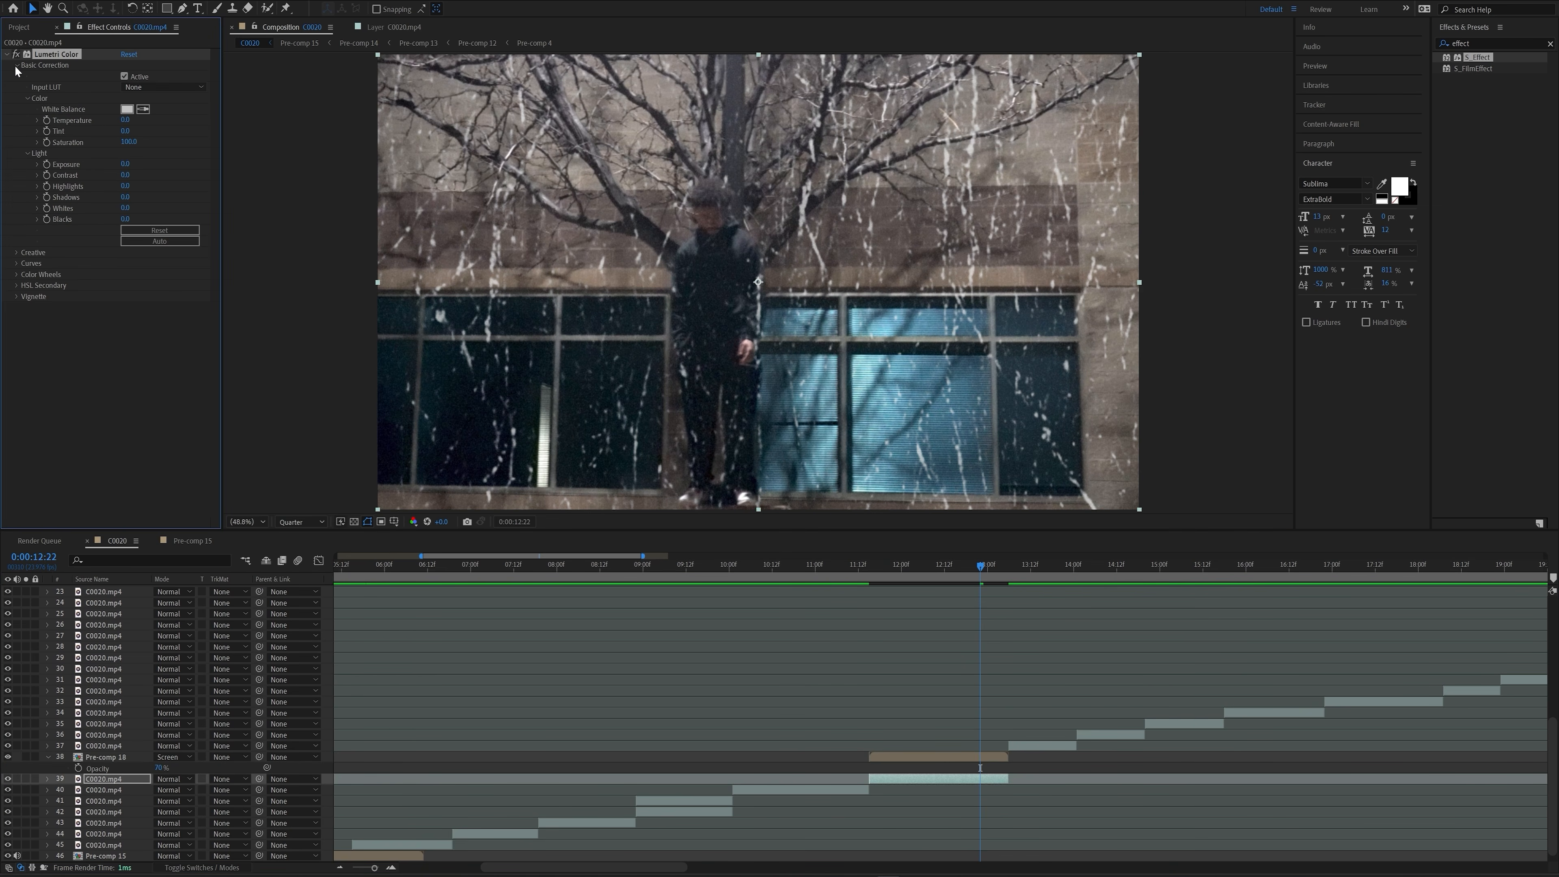
drag(107, 177, 83, 179)
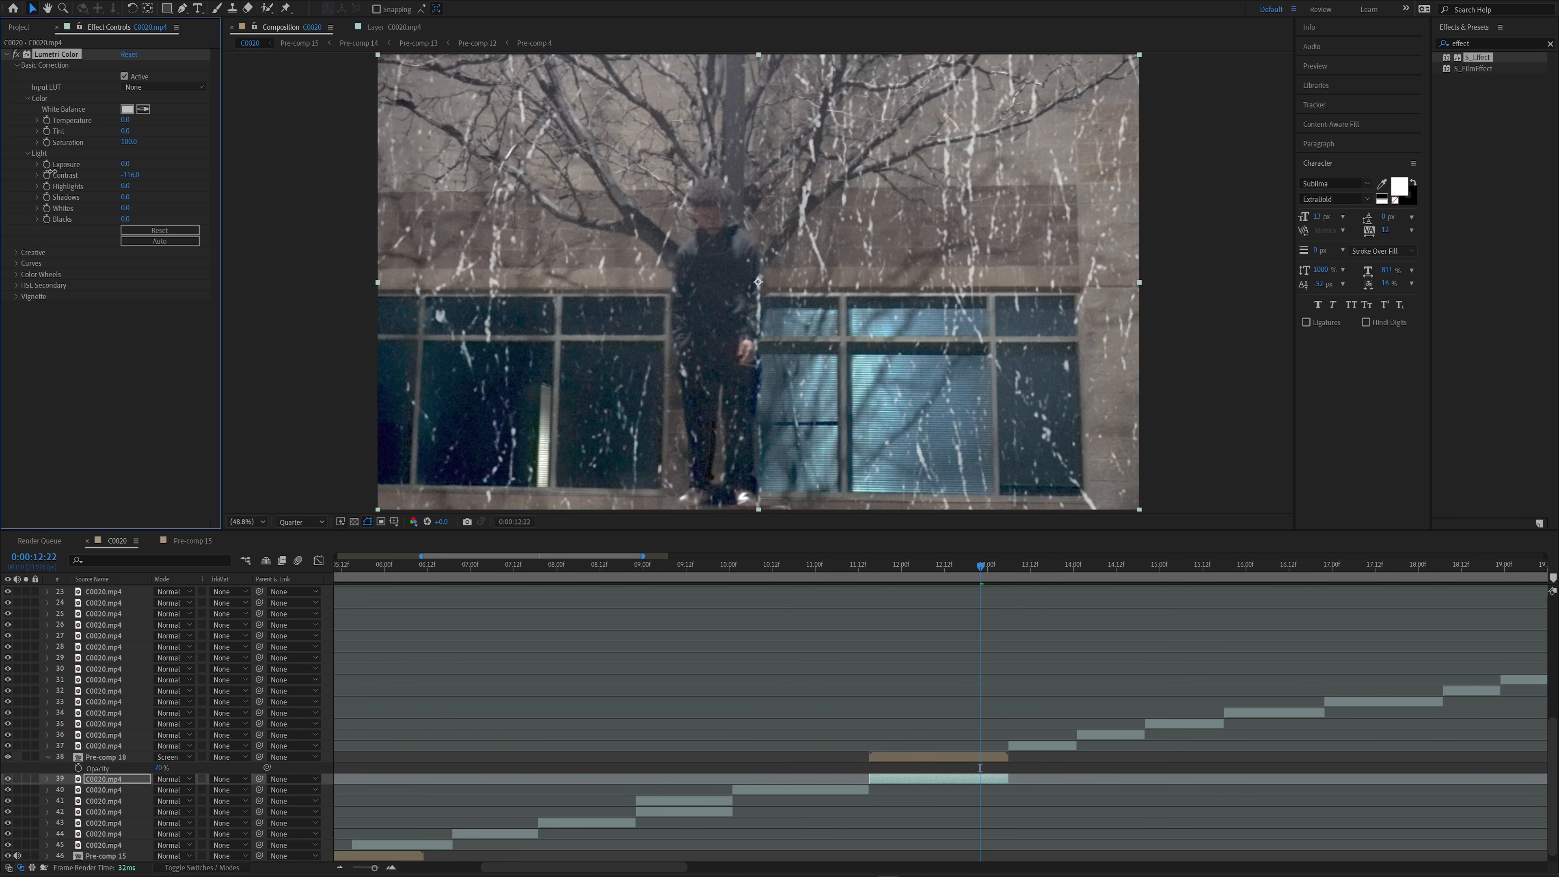
- Pre-compose the overlay pre-comp together with the tree footage layer beneath it
click(907, 758)
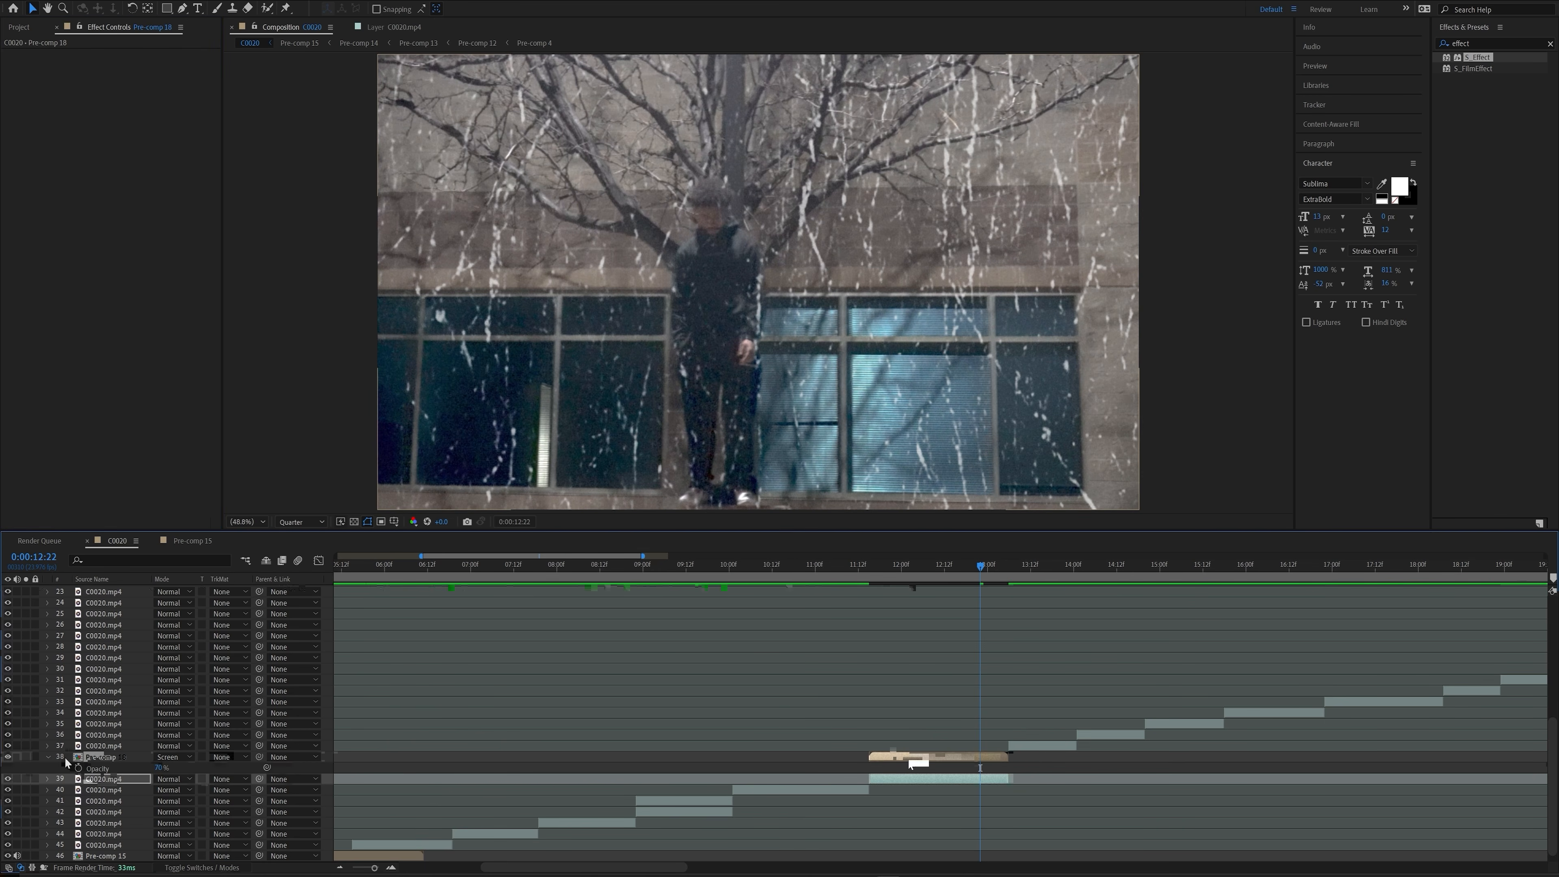
key(ctrl+shift+c)
click(823, 520)
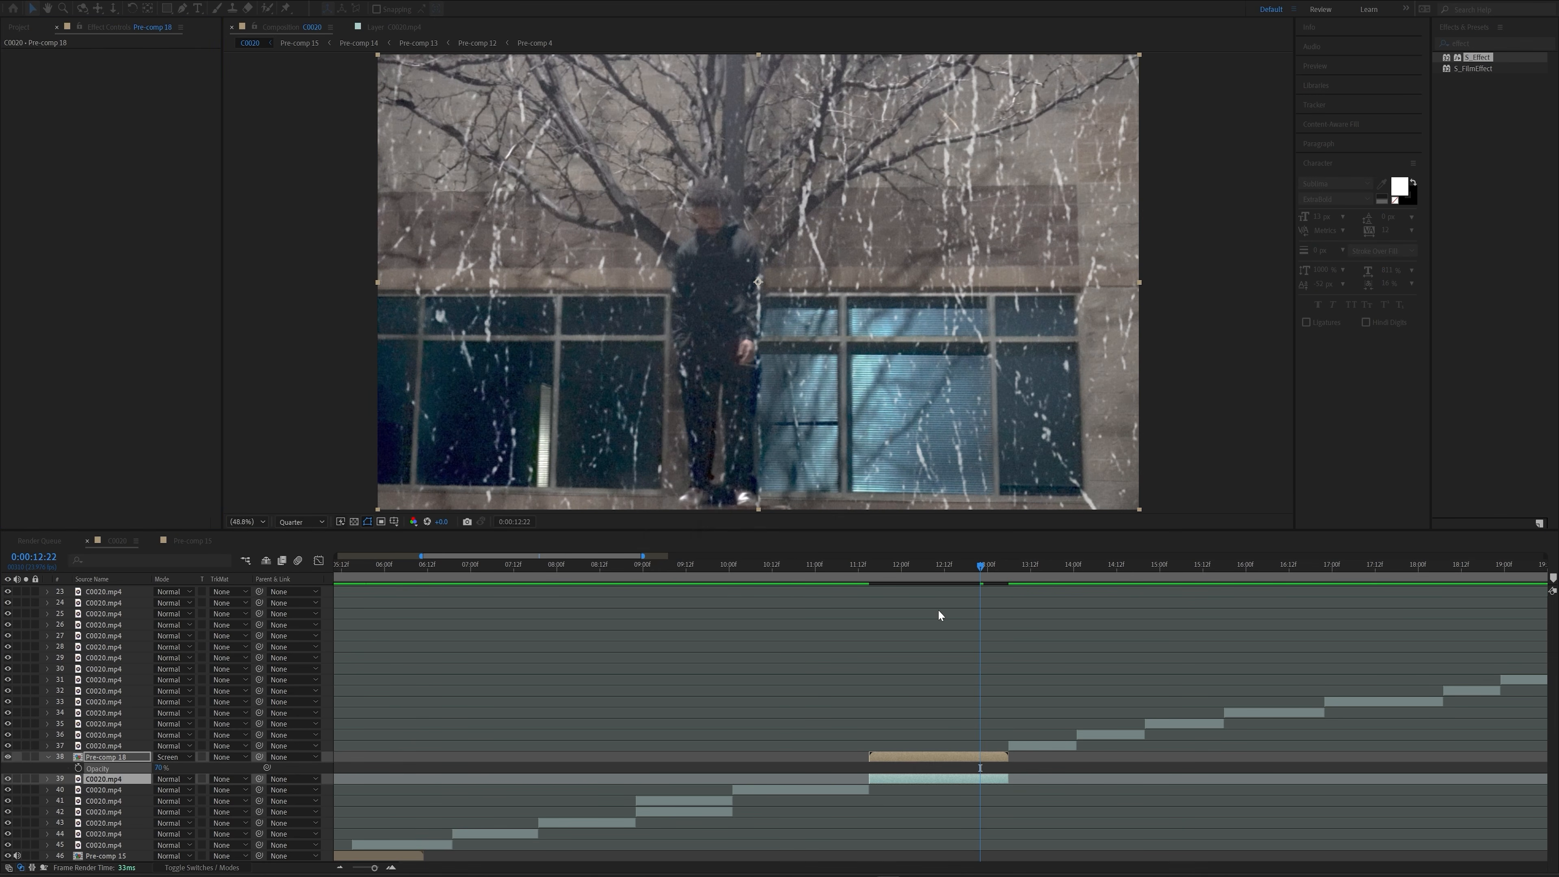
- Apply Lumetri Color to the new combined pre-comp and adjust its Basic Correction
key(ctrl+space)
text(luet)
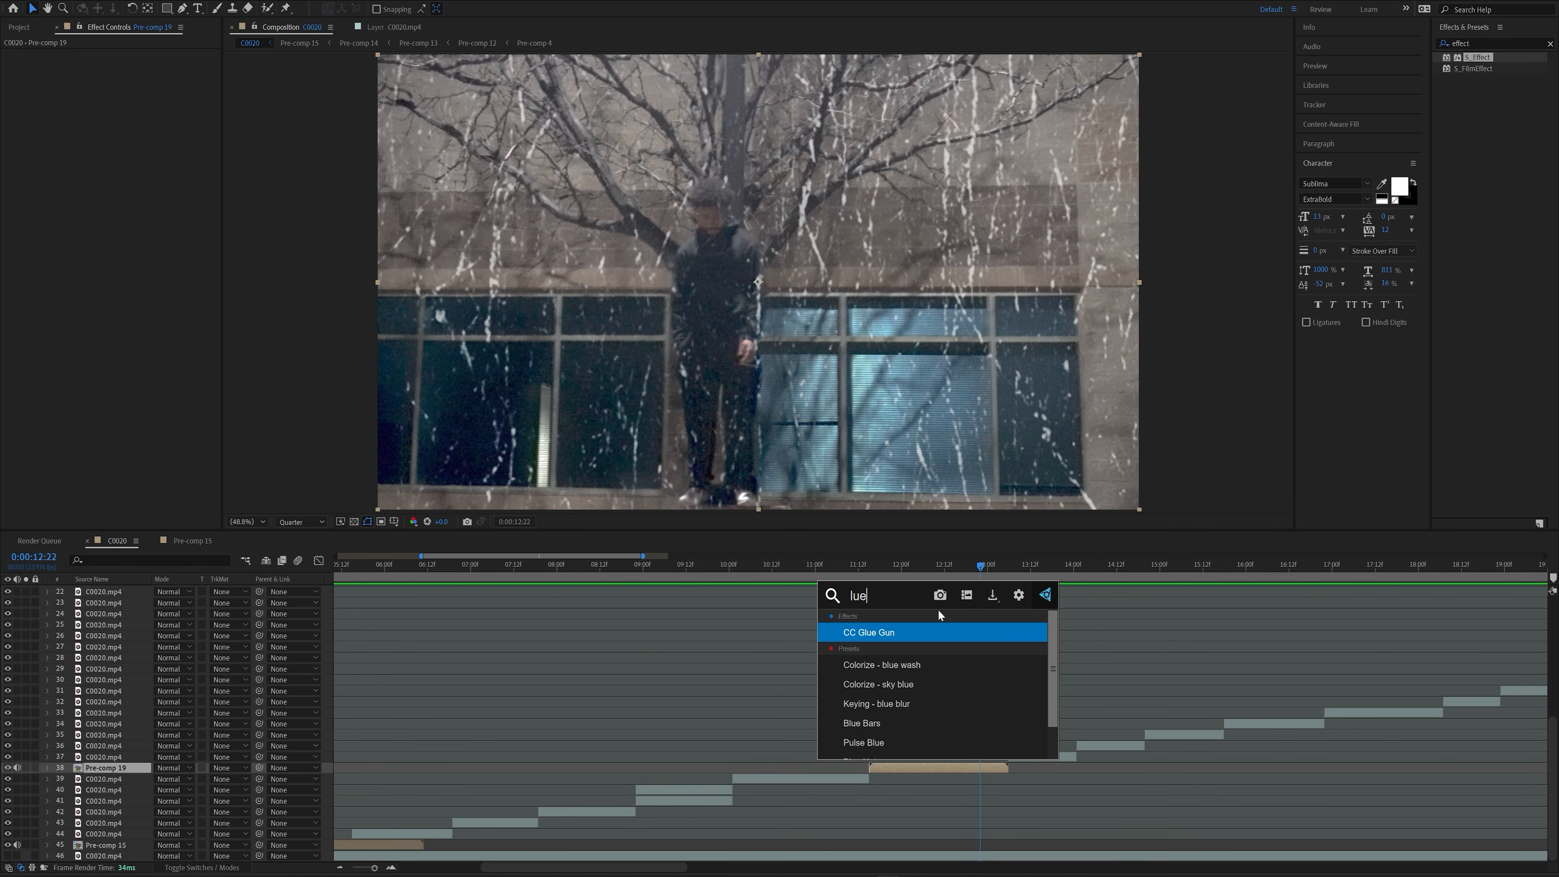
drag(127, 197, 172, 207)
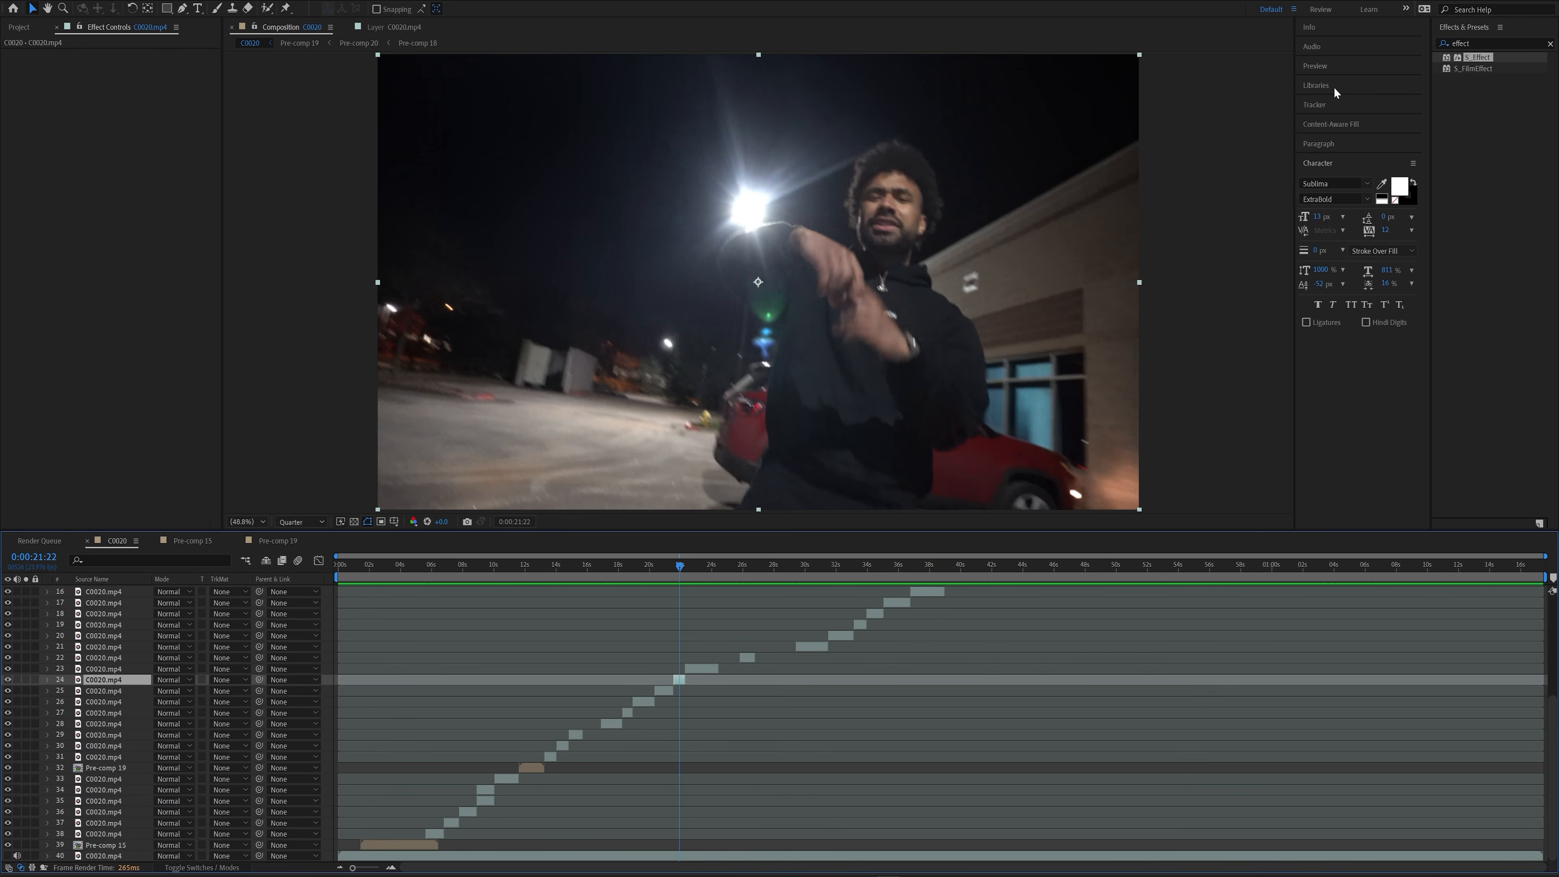
- Open the CRT Emulator extension and dock it as a wide panel beside the composition viewer
click(232, 0)
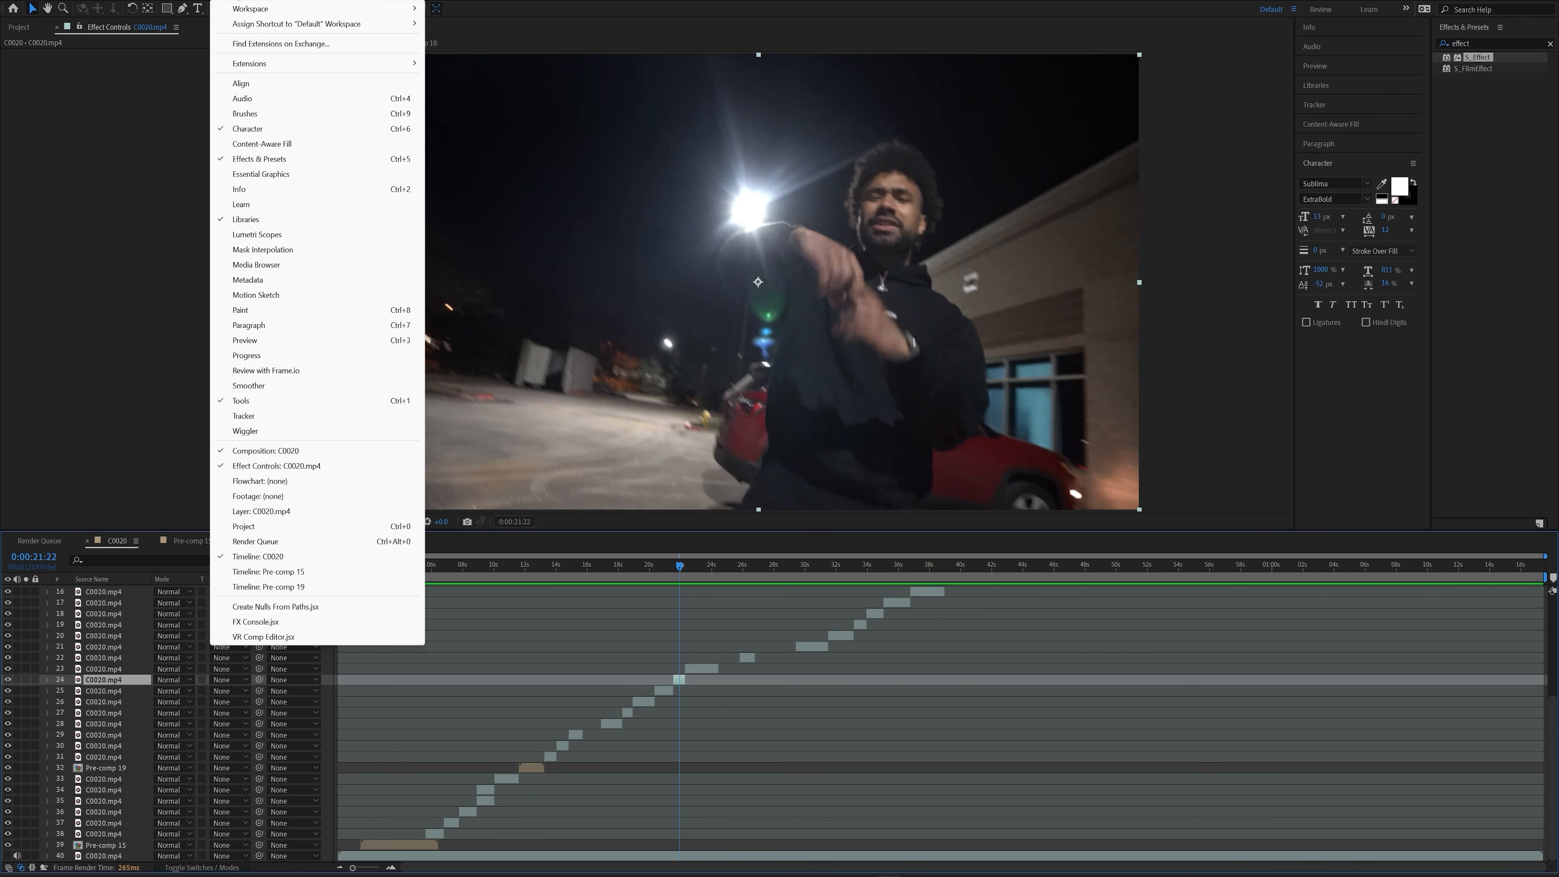
mouse_move(243, 66)
click(464, 64)
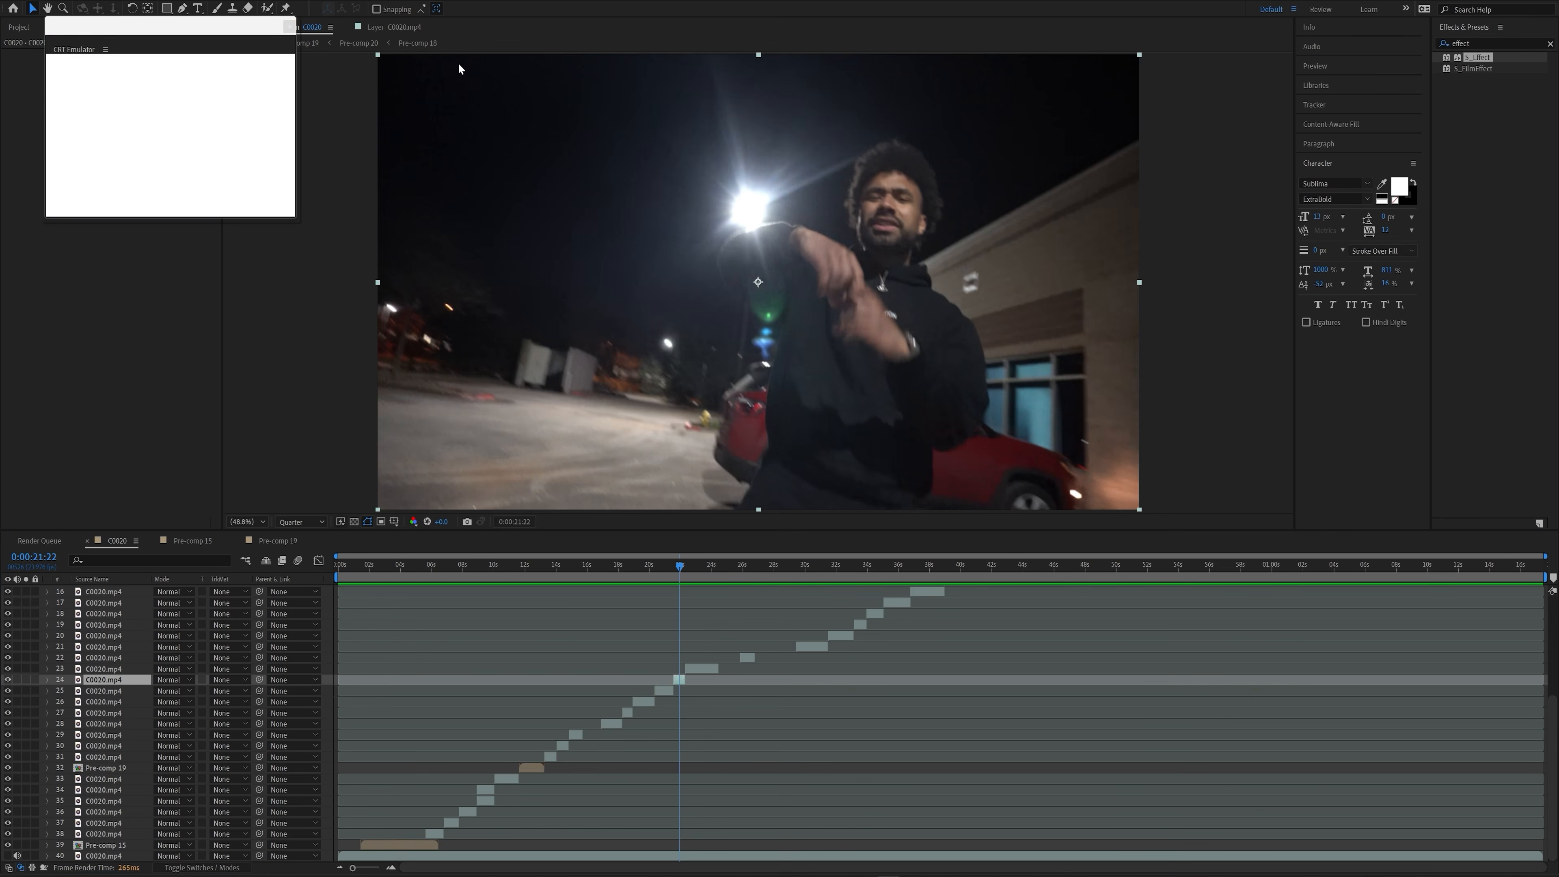
drag(193, 35, 944, 120)
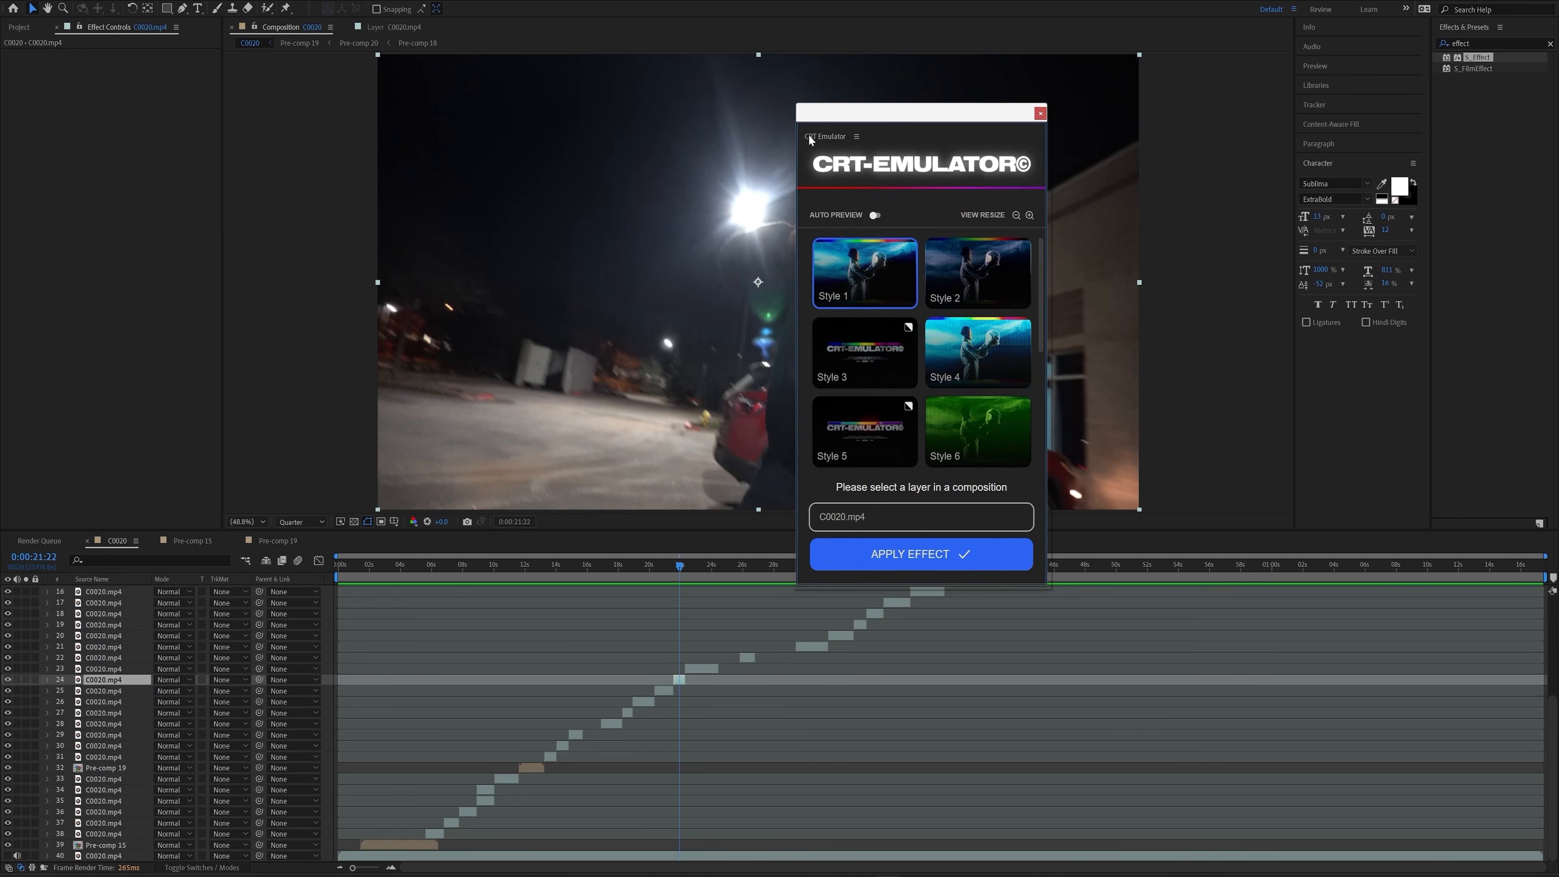
drag(811, 140, 1416, 89)
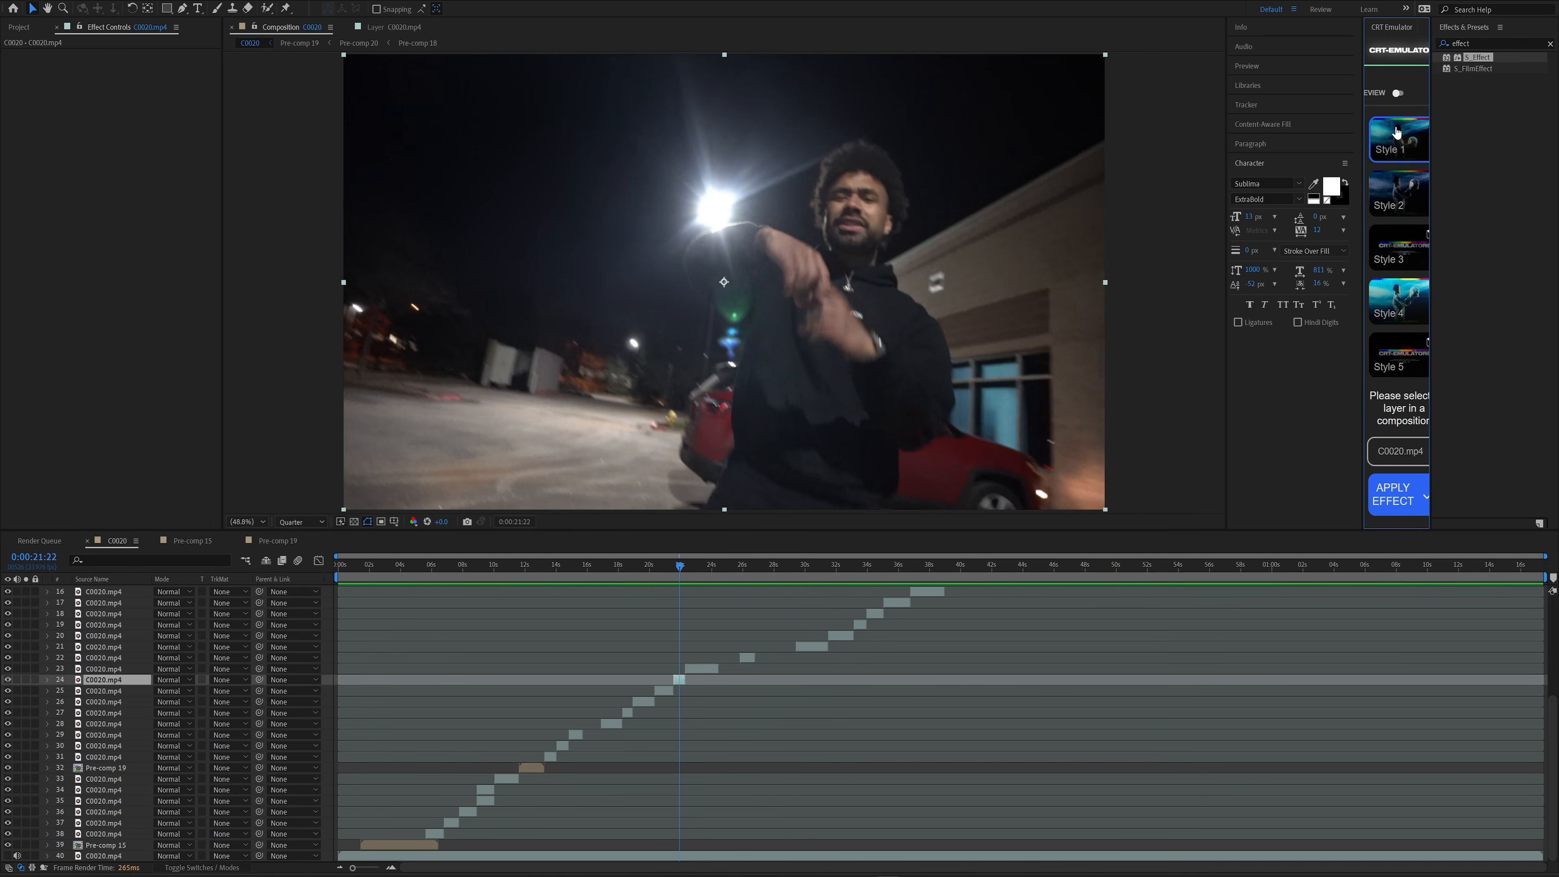
drag(1392, 36, 1240, 184)
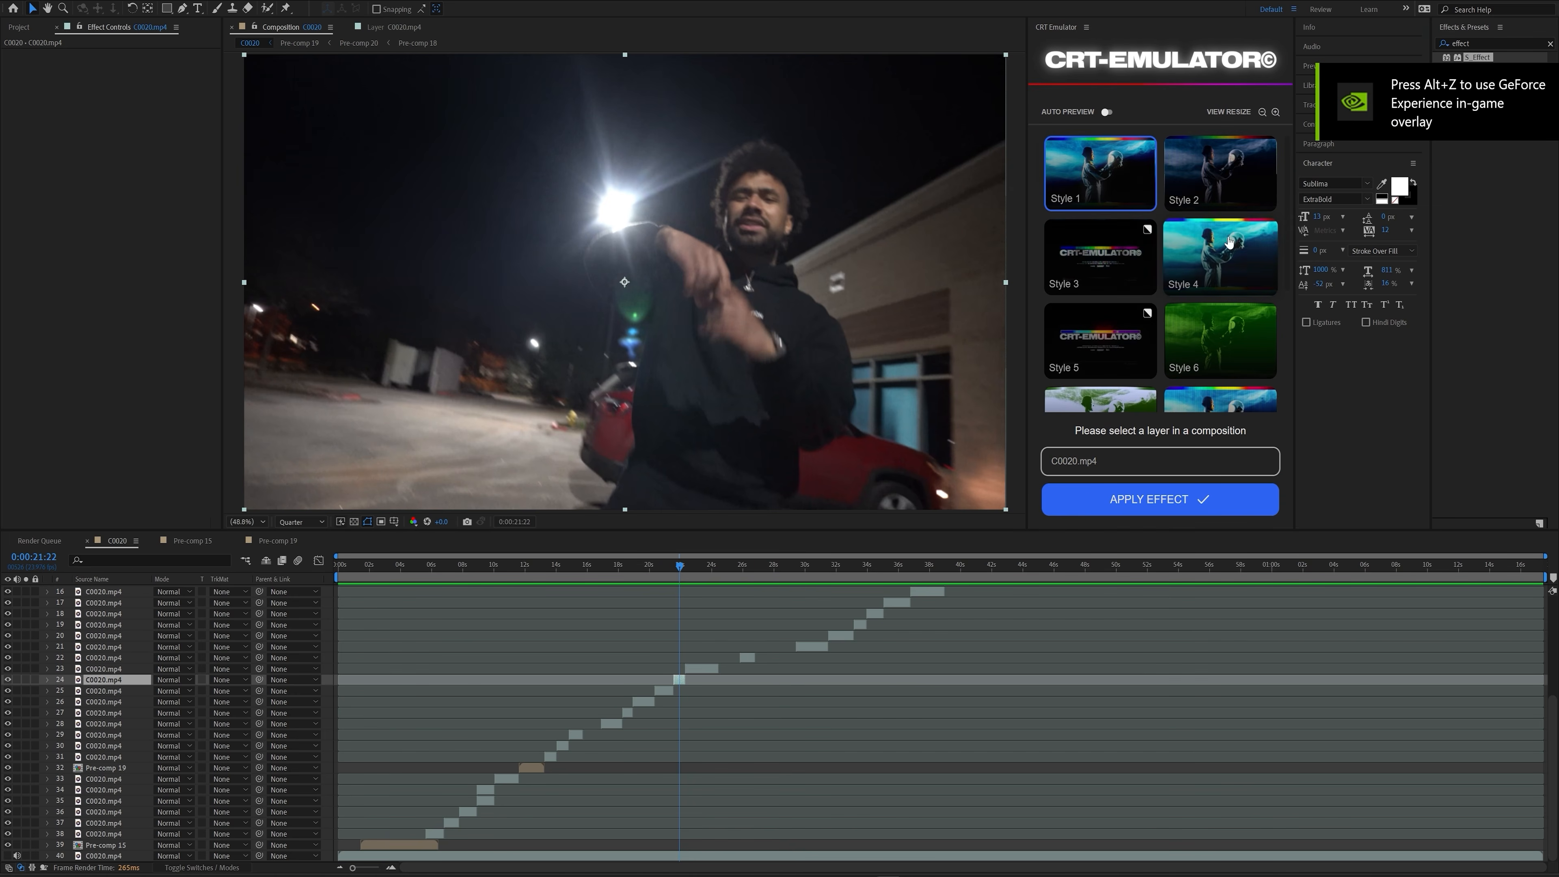
- Apply the CRT Emulator Style 11 effect to the selected C0020.mp4 clip at 0:00:21:22
scroll(1105, 184, down, 3)
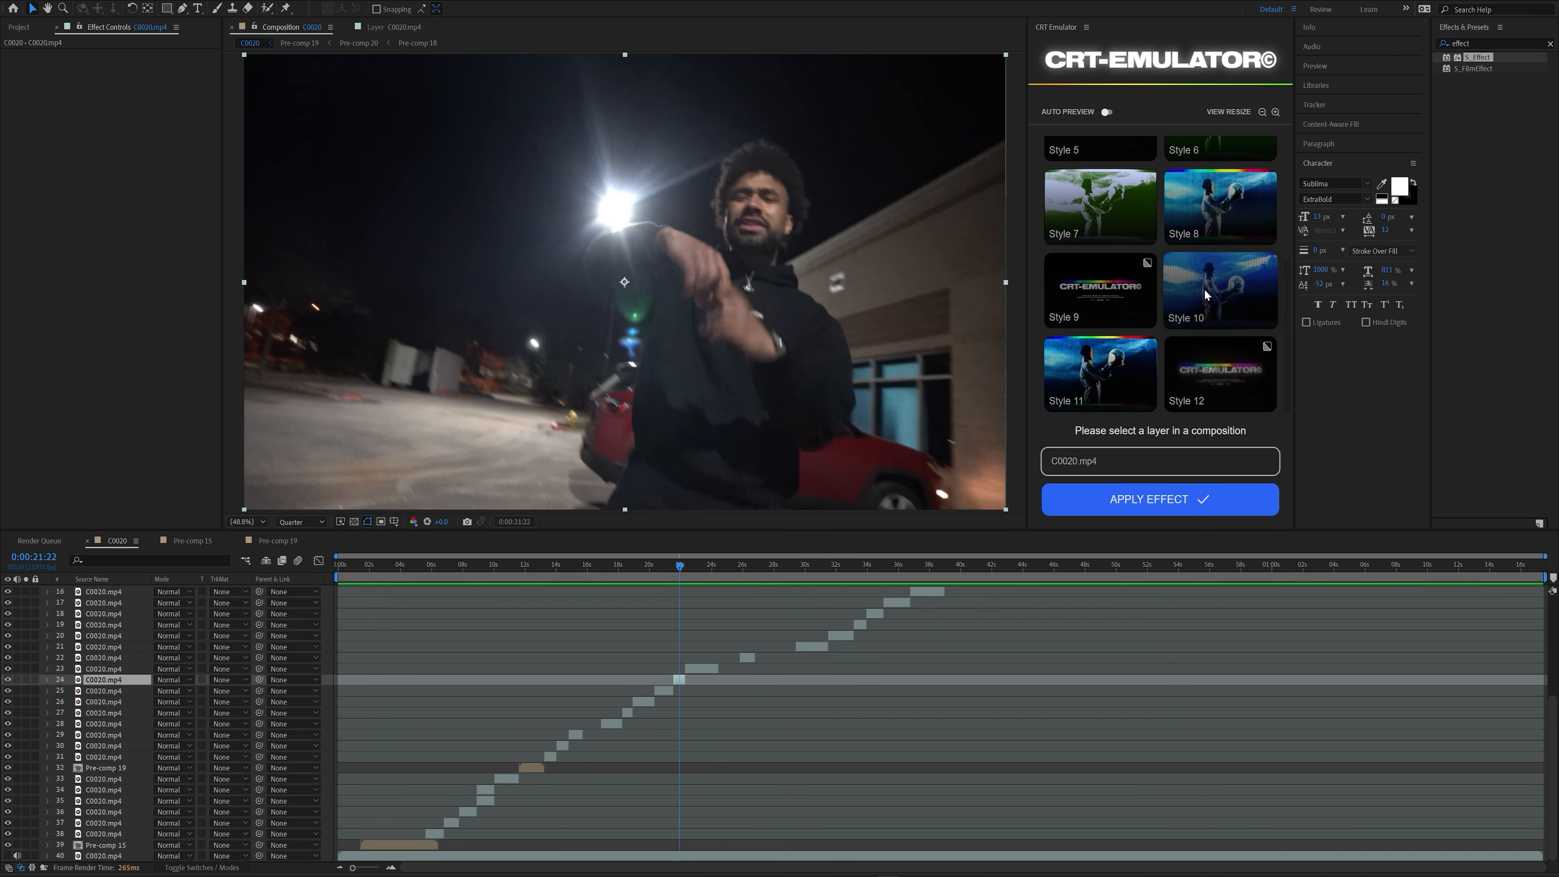
click(1099, 375)
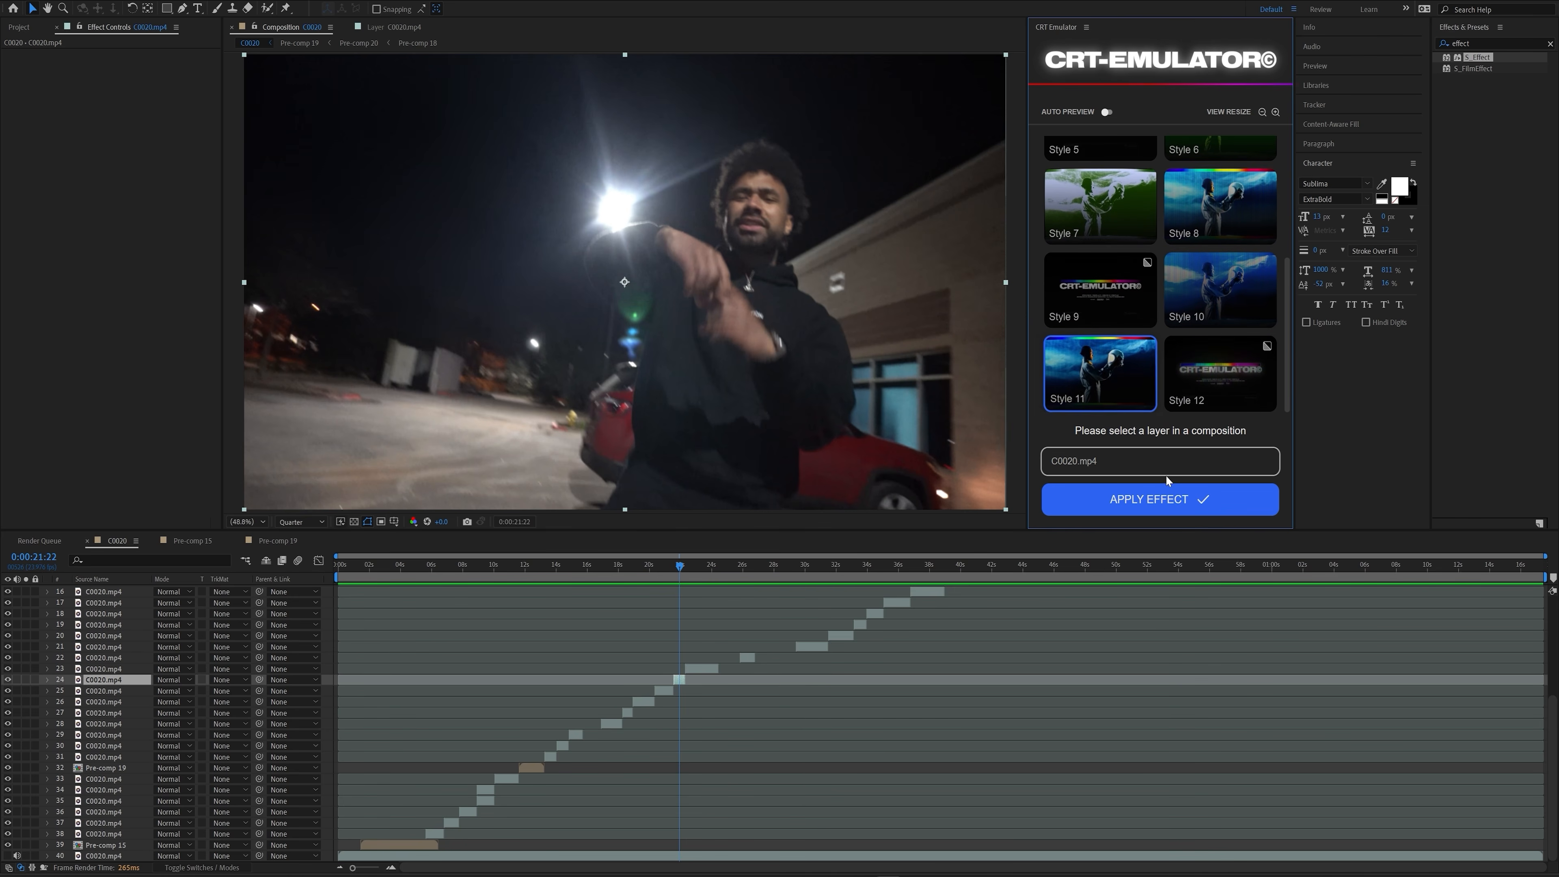
click(1158, 501)
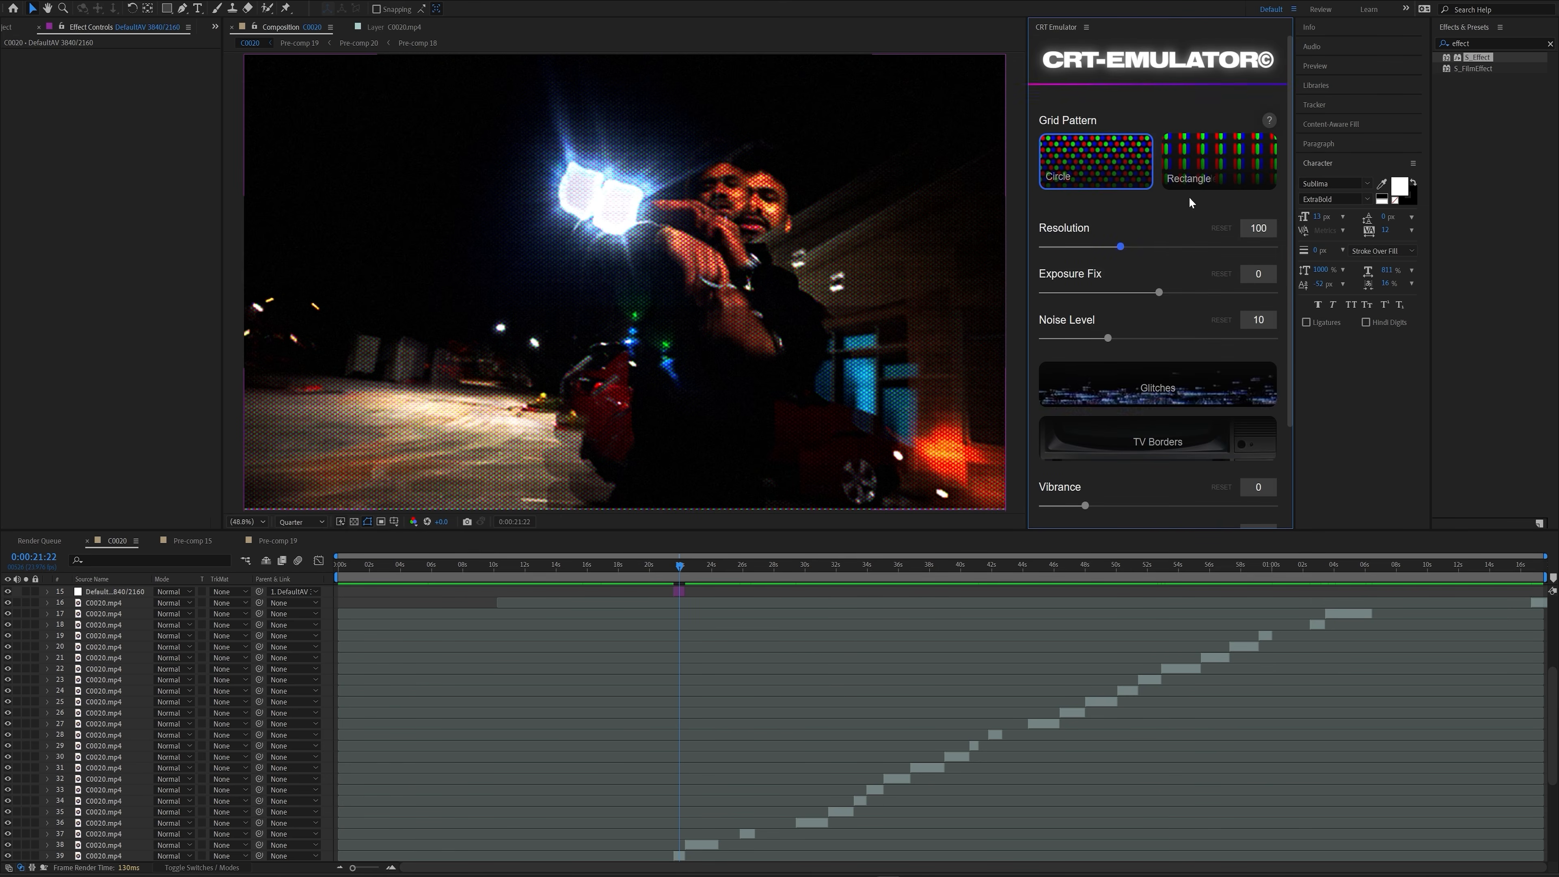
- Compare the Circle and Rectangle grid patterns, keep Rectangle, and set the CRT effect's Resolution to 67
click(1215, 167)
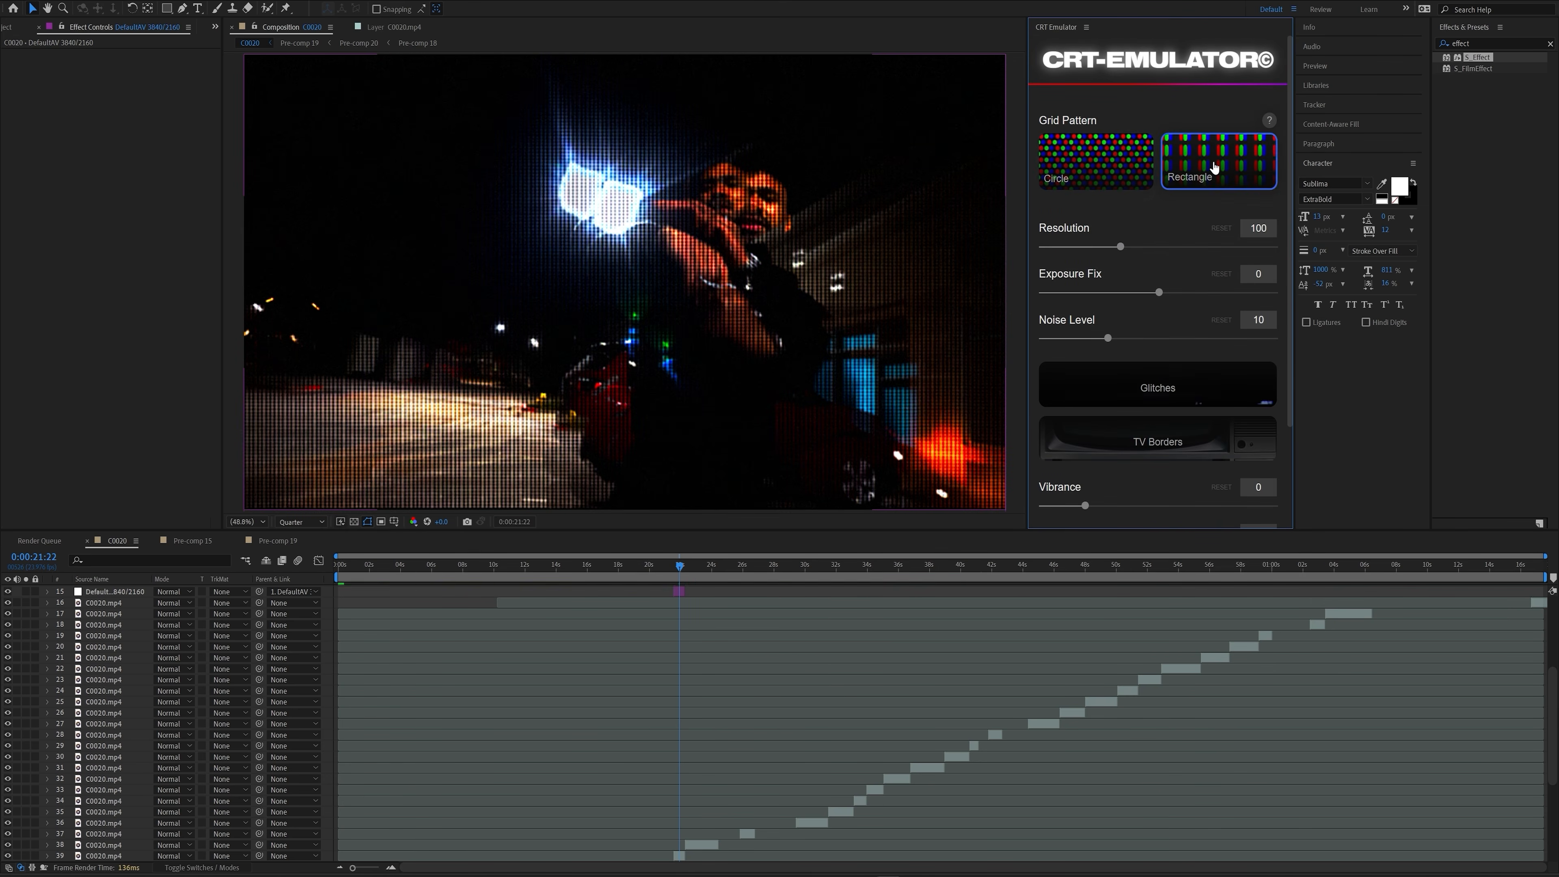
click(1103, 164)
click(1224, 161)
click(1112, 161)
click(1217, 157)
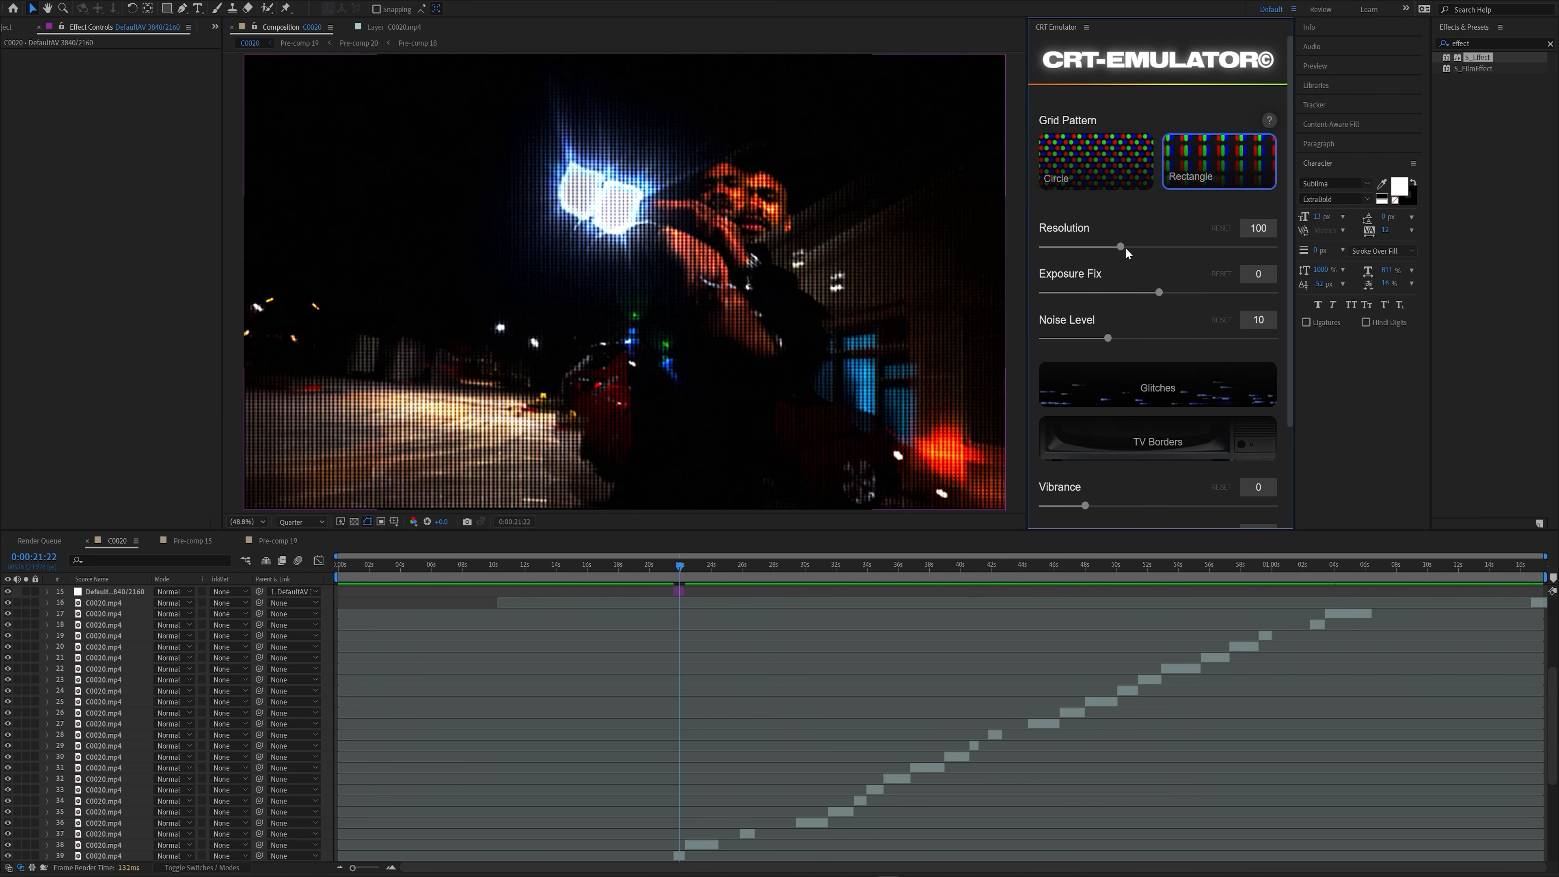
click(1189, 247)
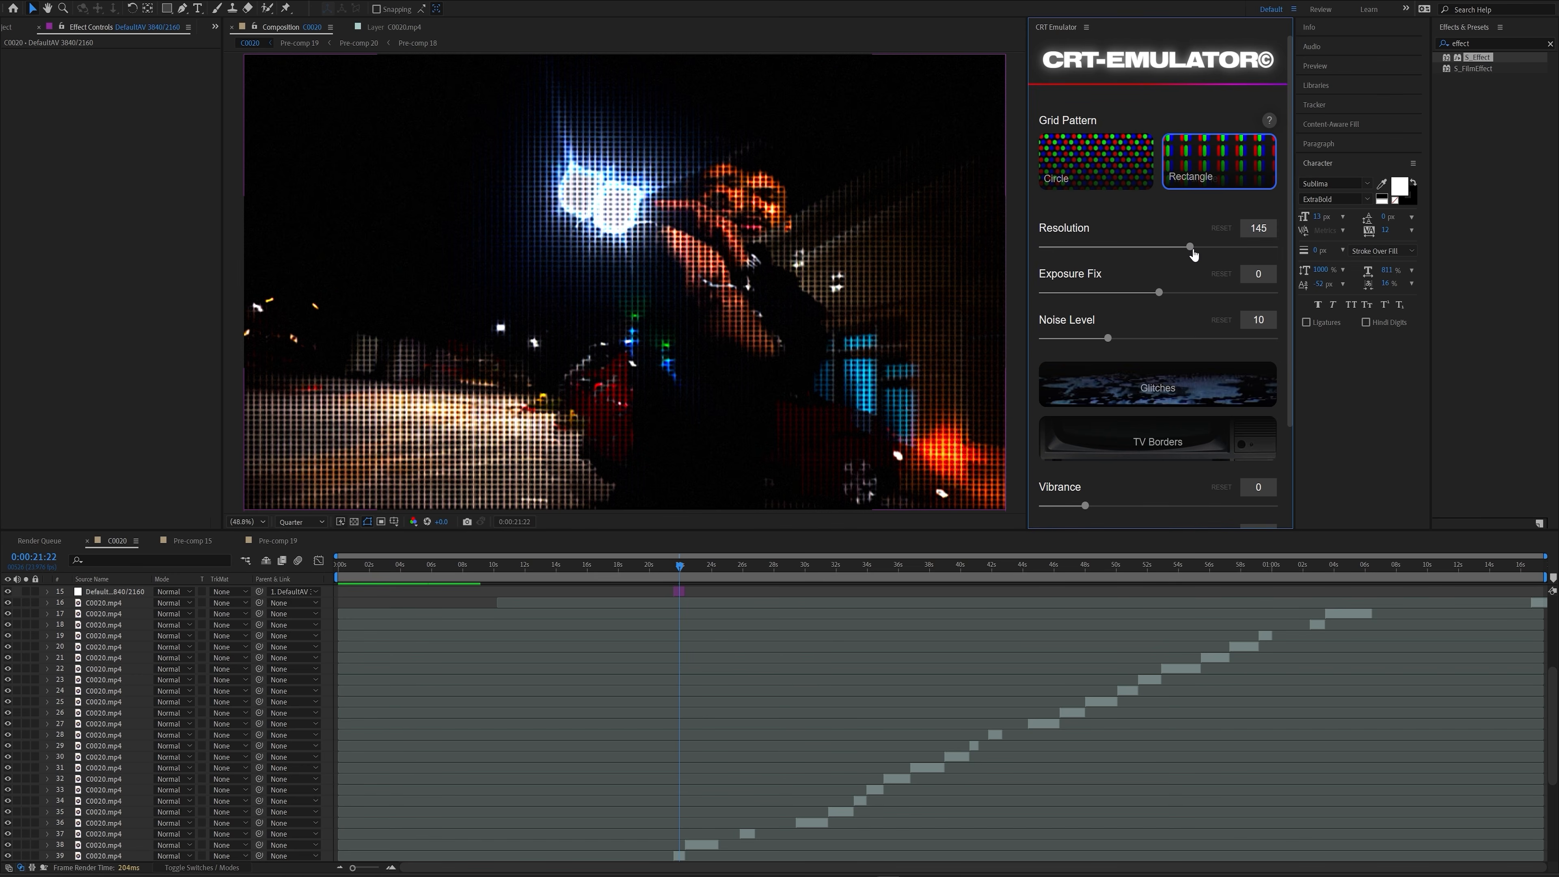
drag(1191, 247, 1070, 249)
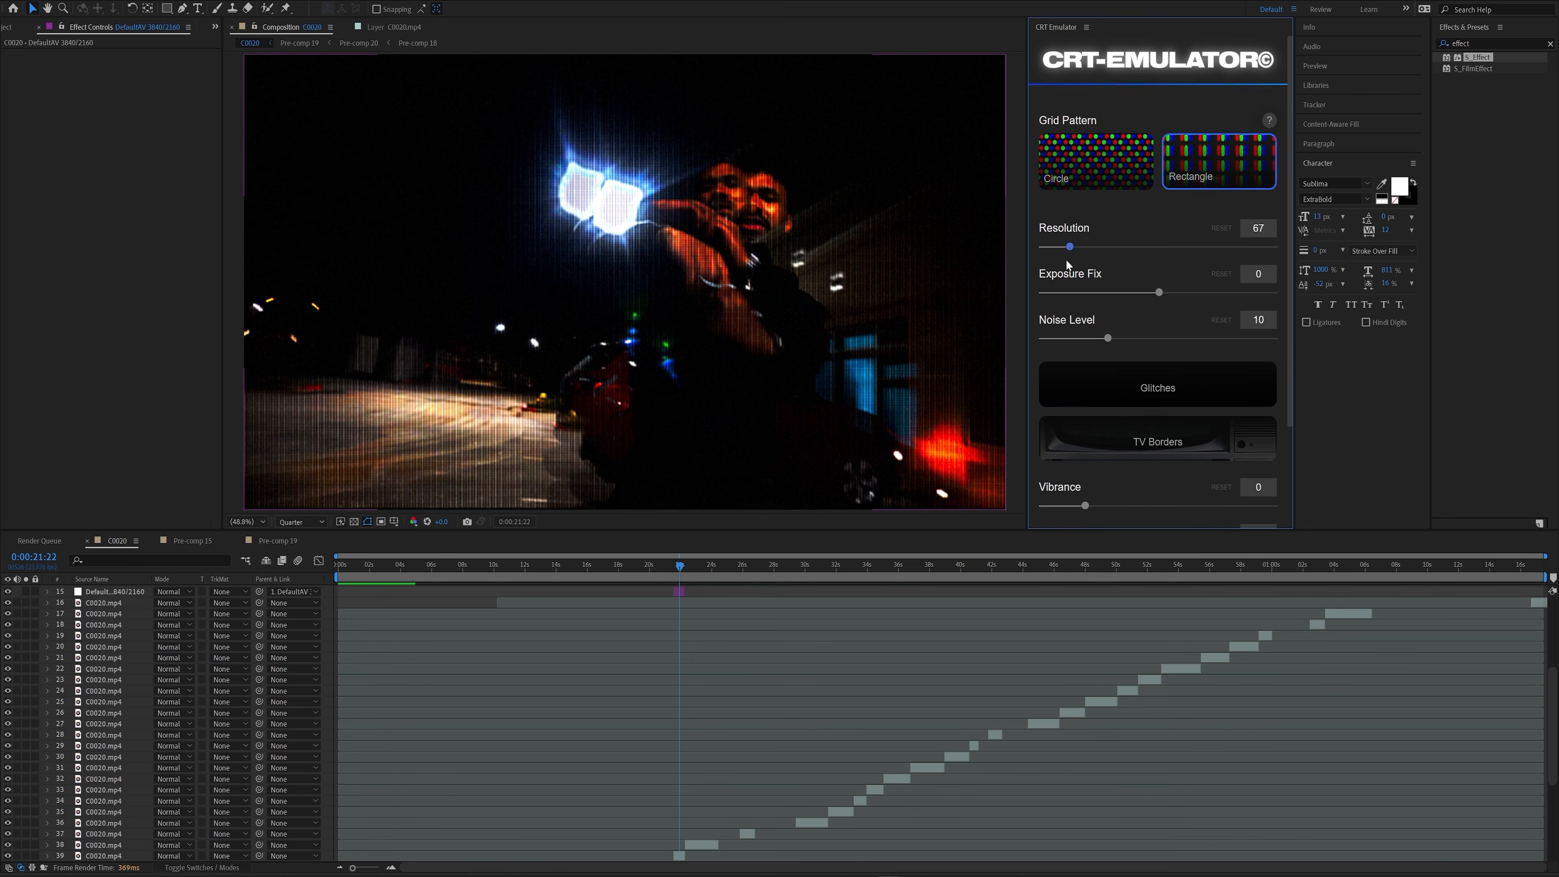
- Set the CRT effect's Exposure Fix to 52 and Noise Level to 26
click(1208, 297)
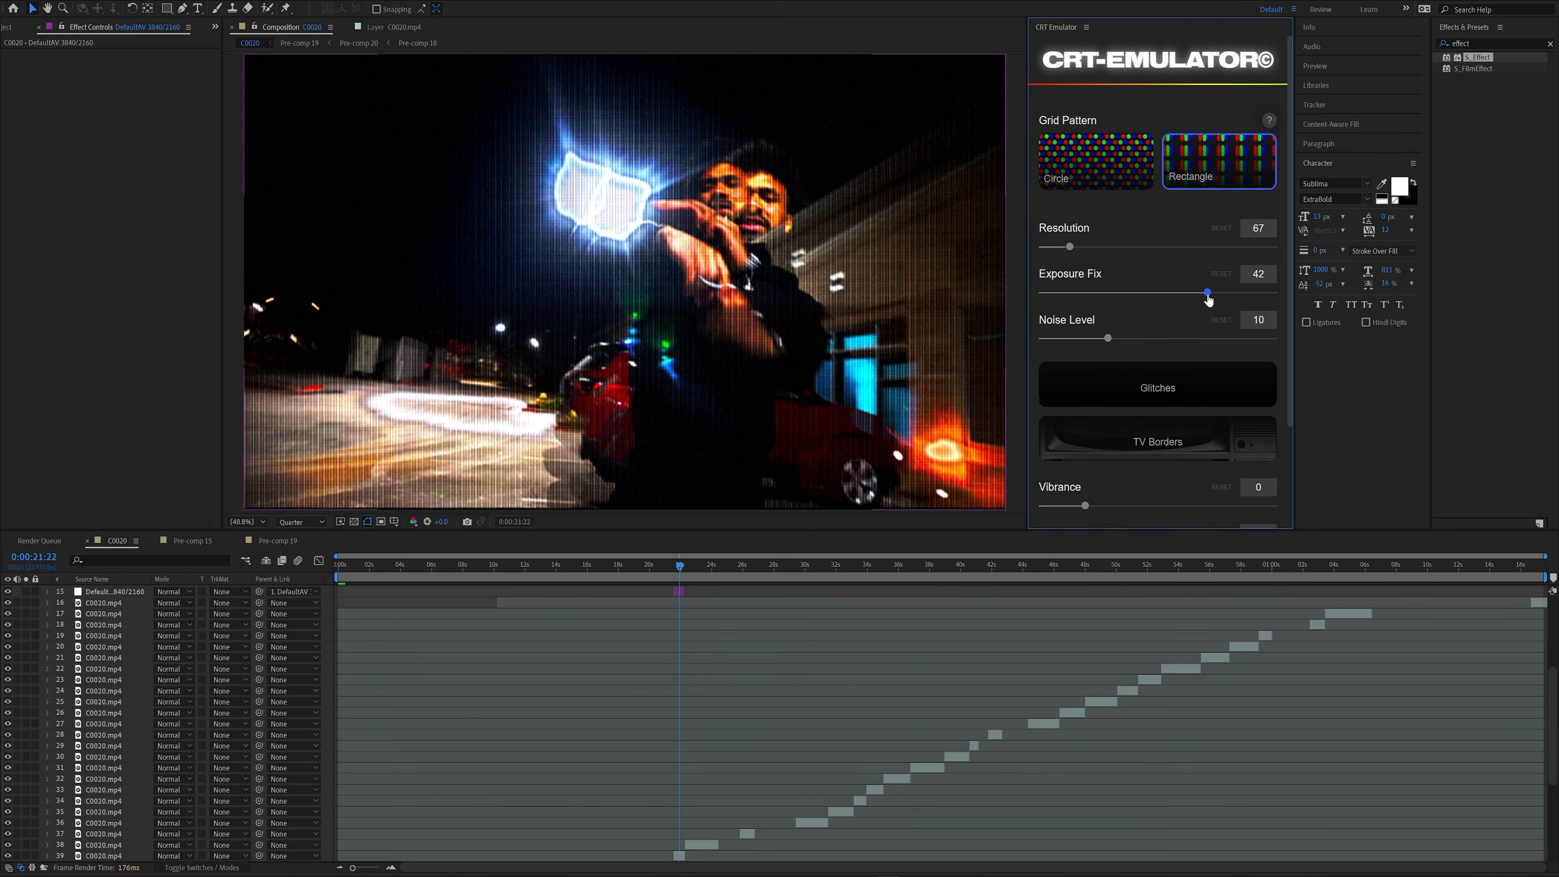
drag(1209, 299, 1218, 295)
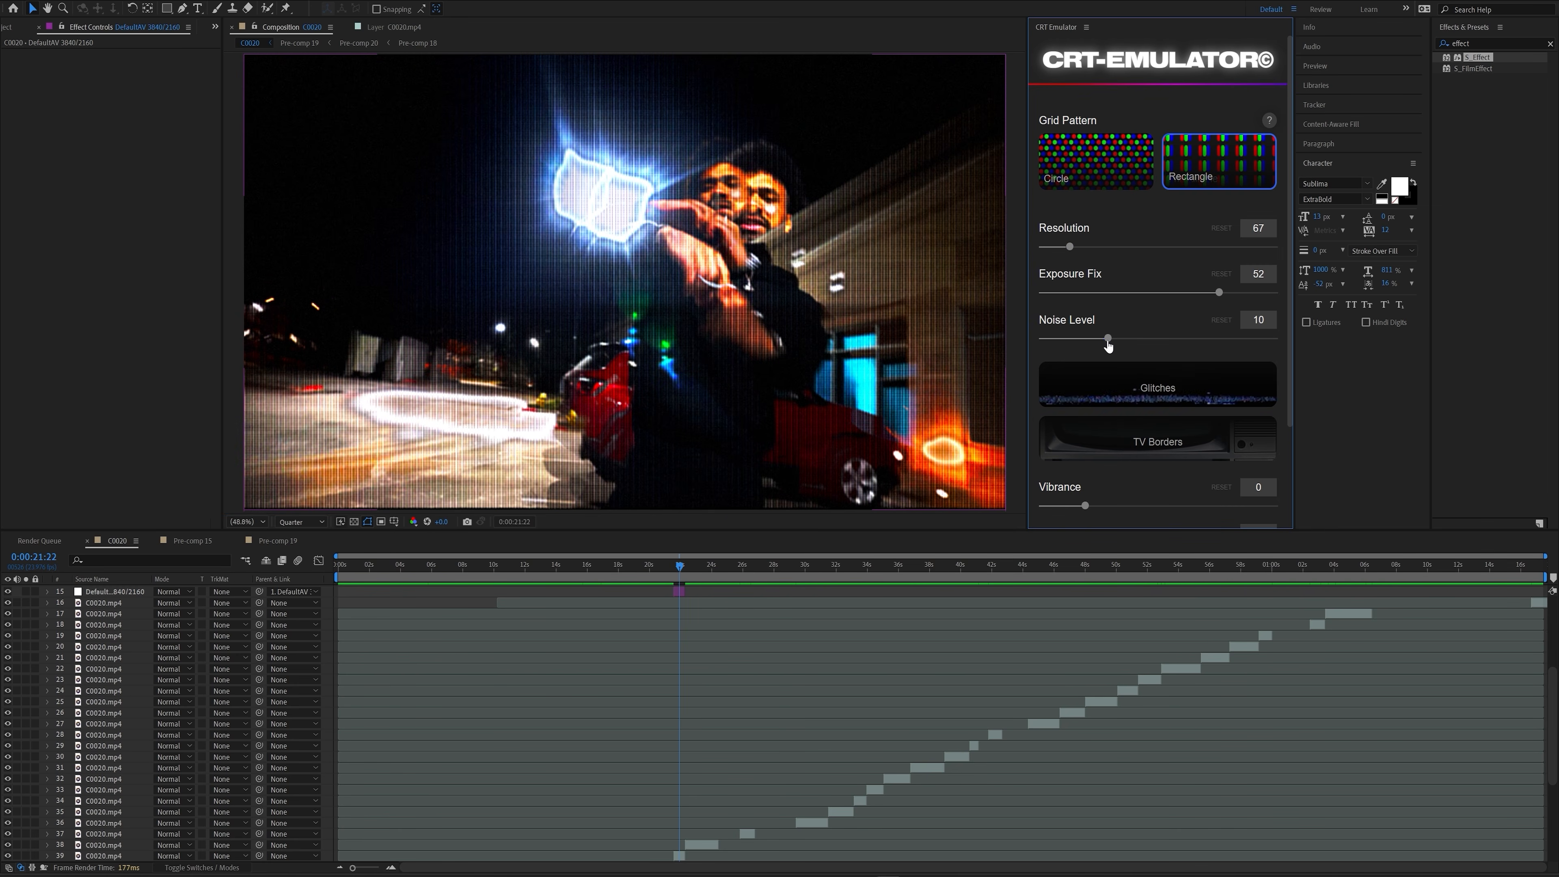
drag(1212, 338, 1212, 338)
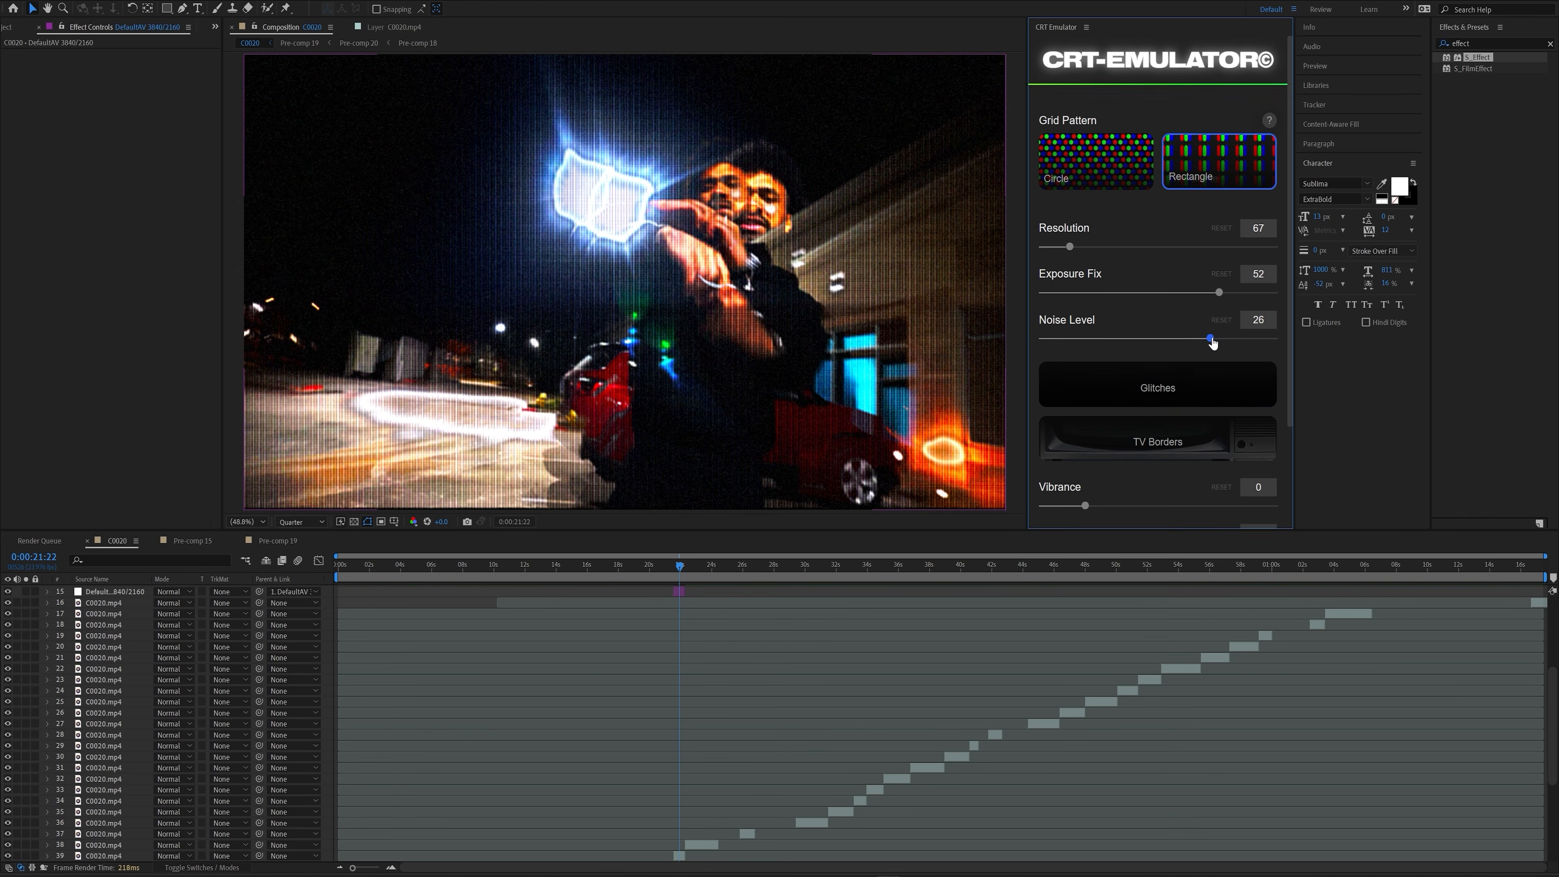
- Enable Glitches and TV Borders, set Sharpness to 23, and complete the CRT effect
click(1167, 393)
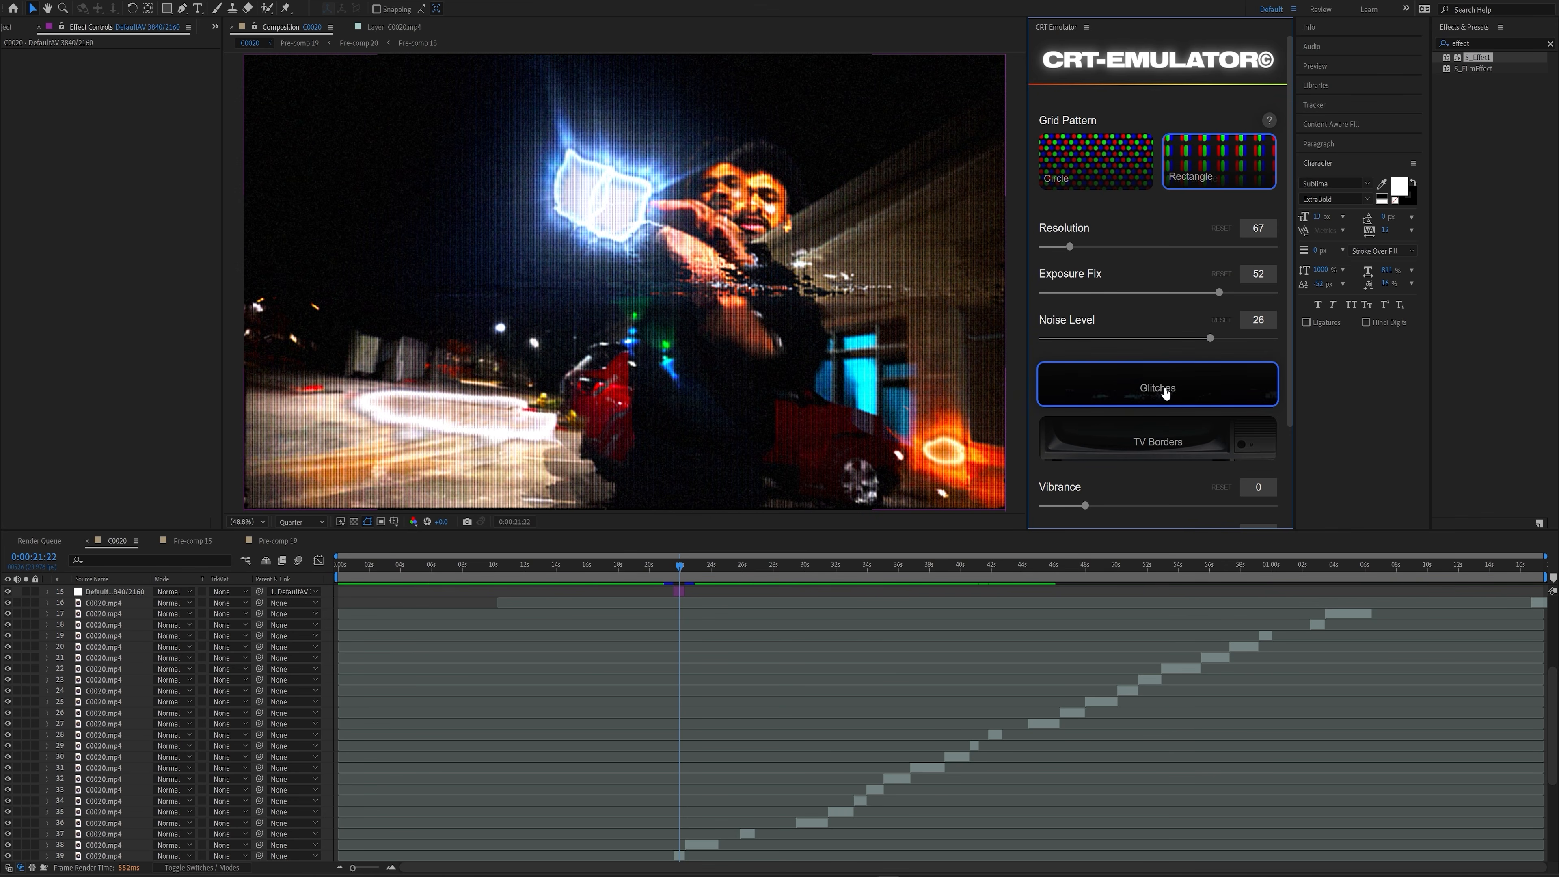
scroll(1270, 402, down, 3)
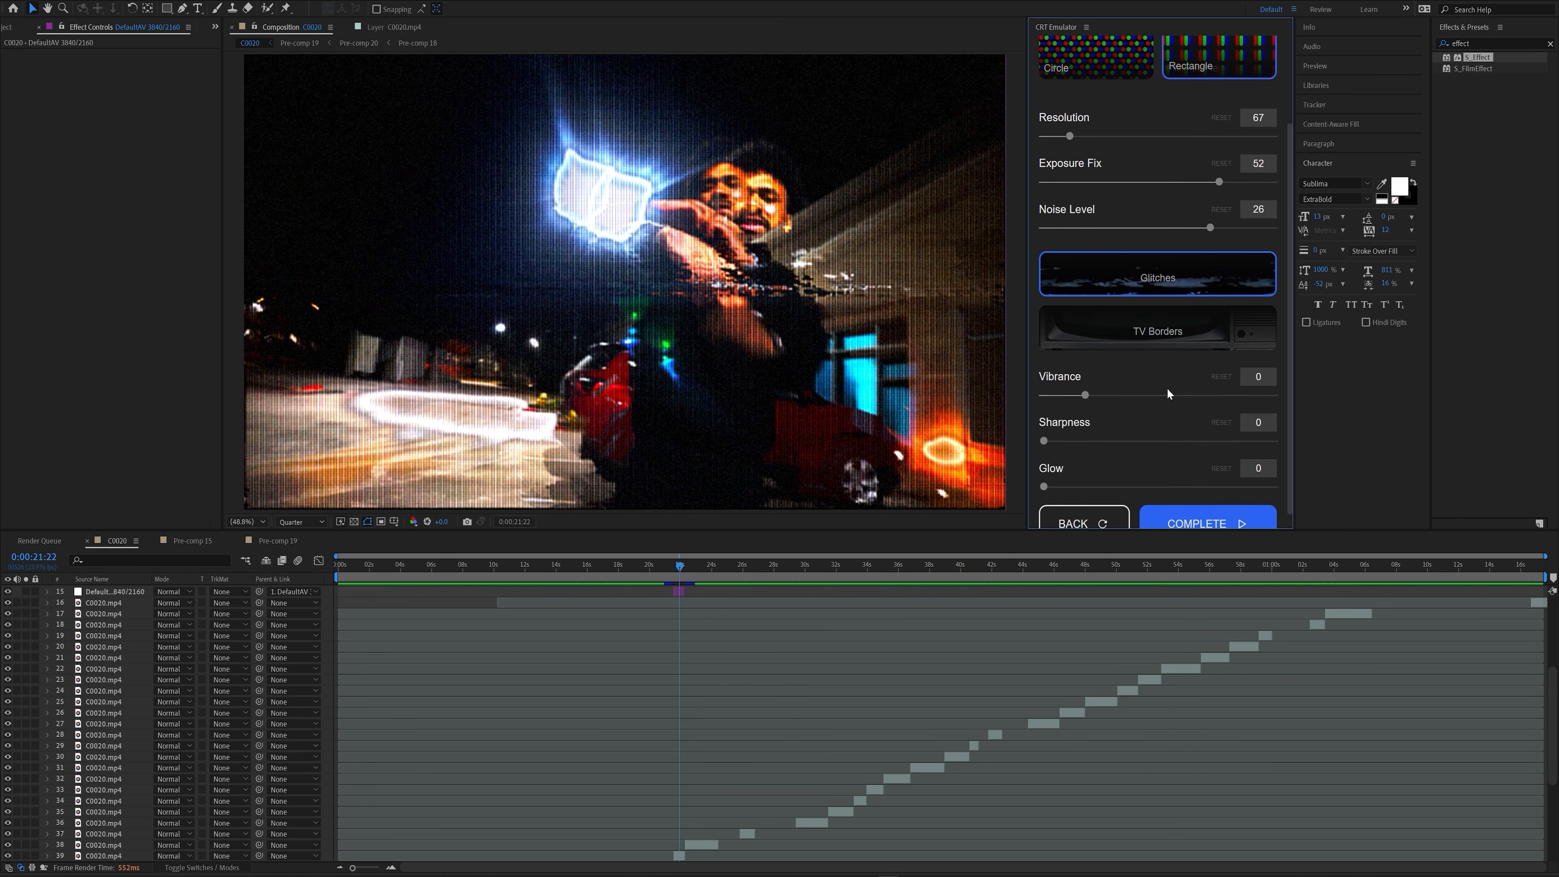
click(1171, 341)
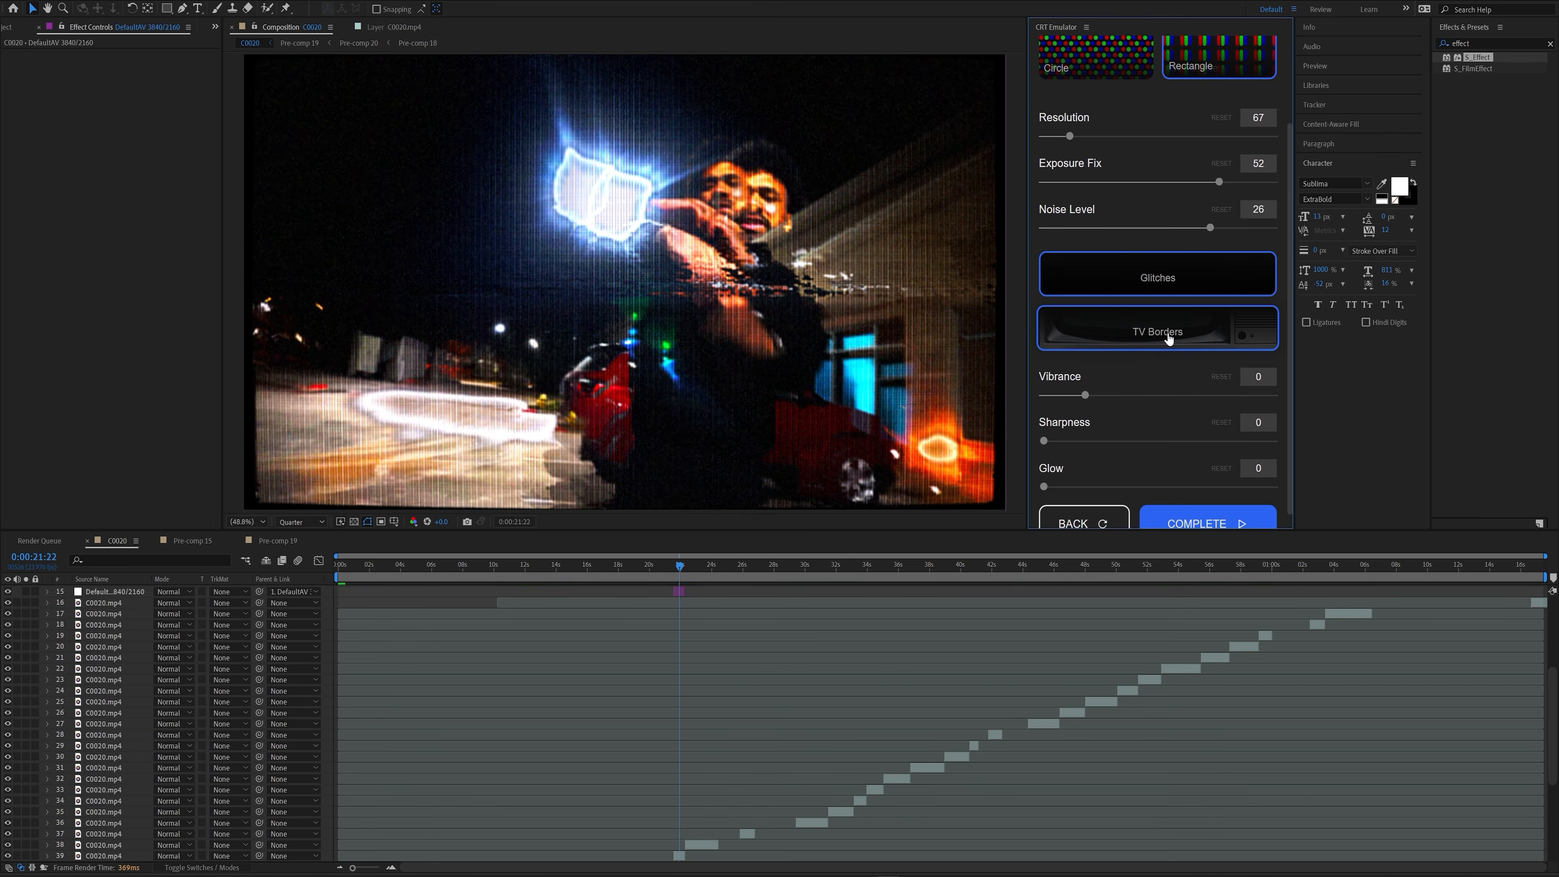
scroll(1121, 386, down, 1)
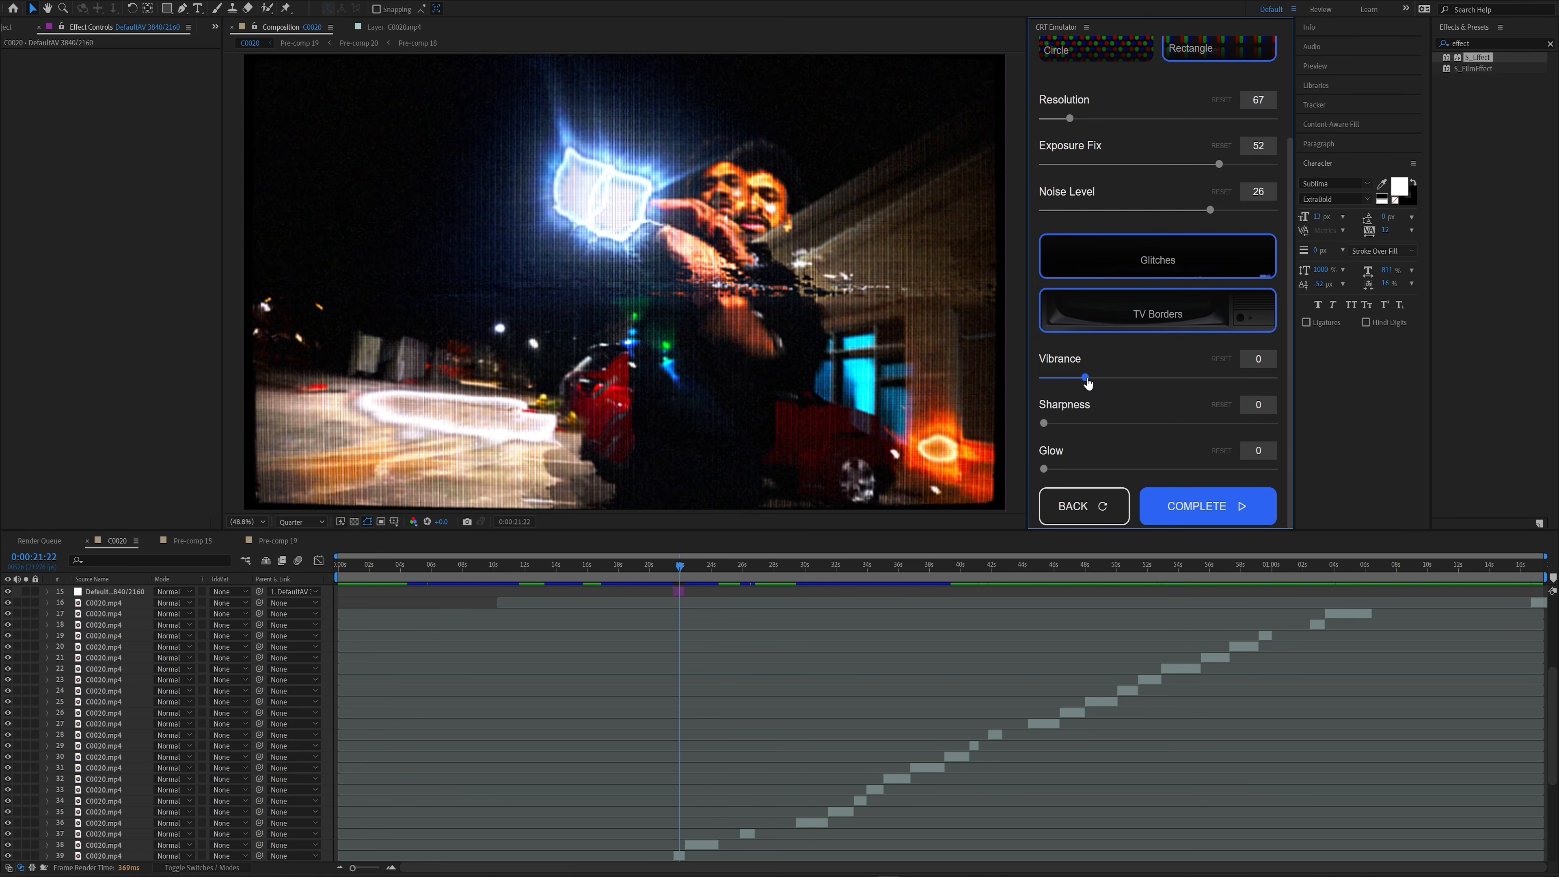
drag(1230, 382, 1069, 423)
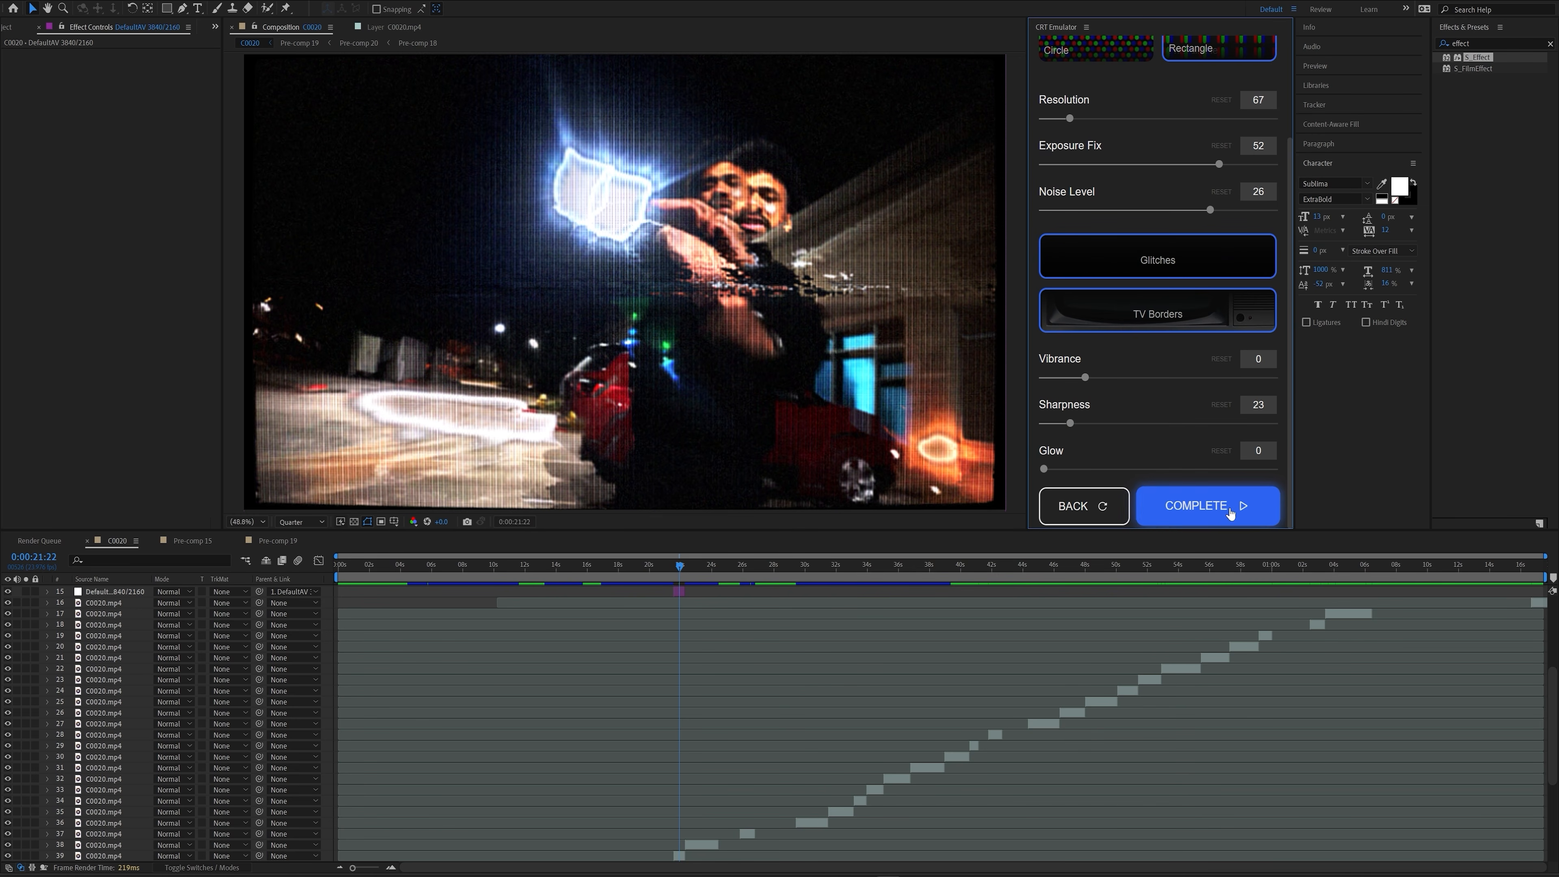
click(1208, 507)
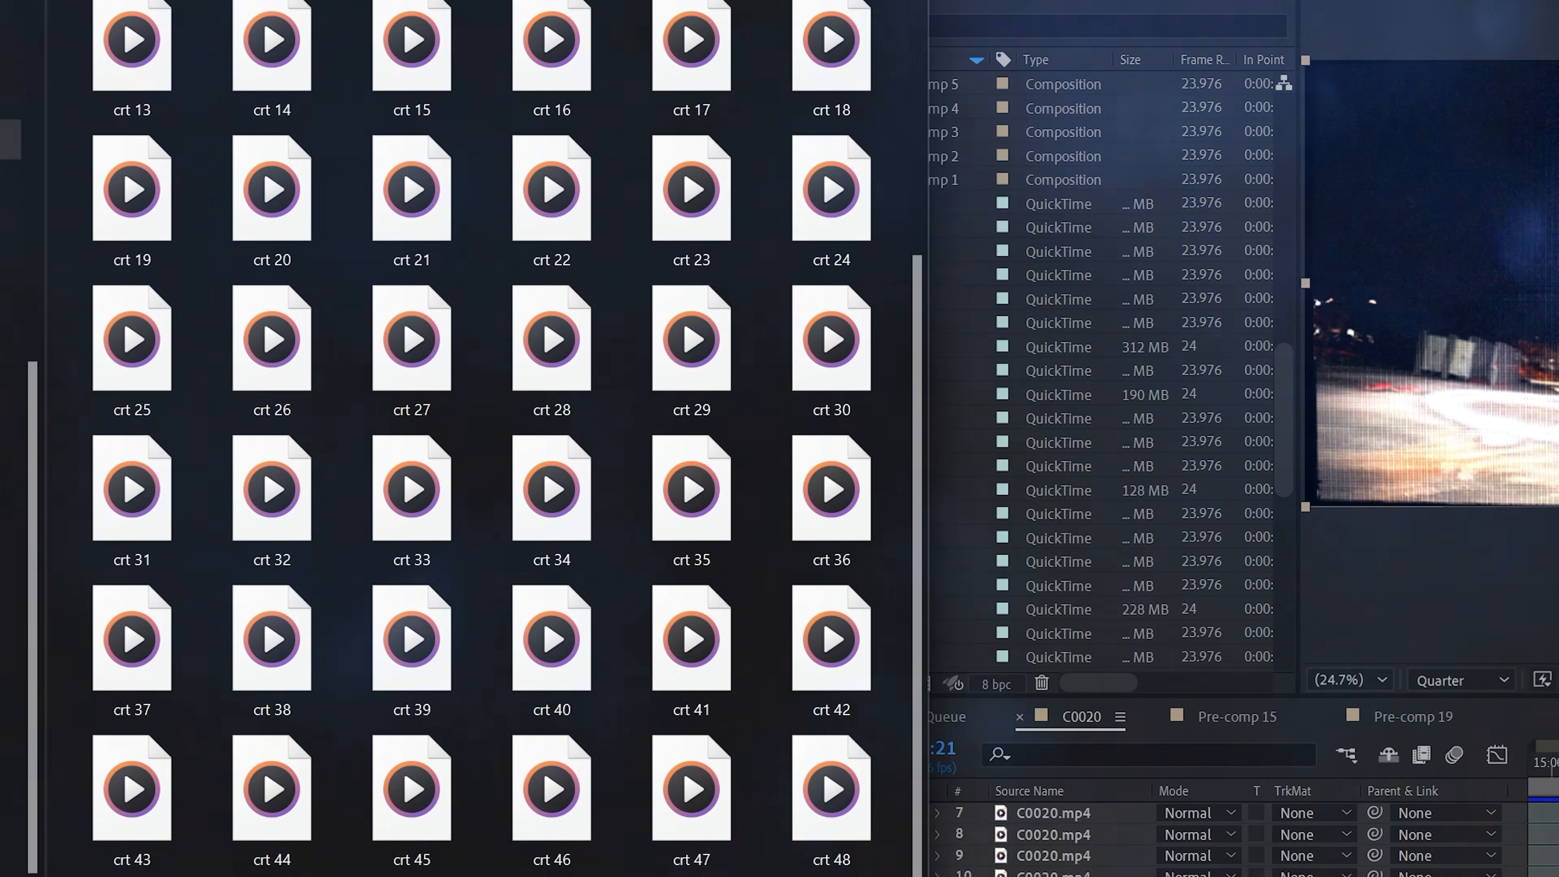
- Import the crt 39 overlay clip and place it directly above the CRT Effect layer around 0:00:22:01
drag(833, 872, 136, 31)
click(430, 344)
click(546, 481)
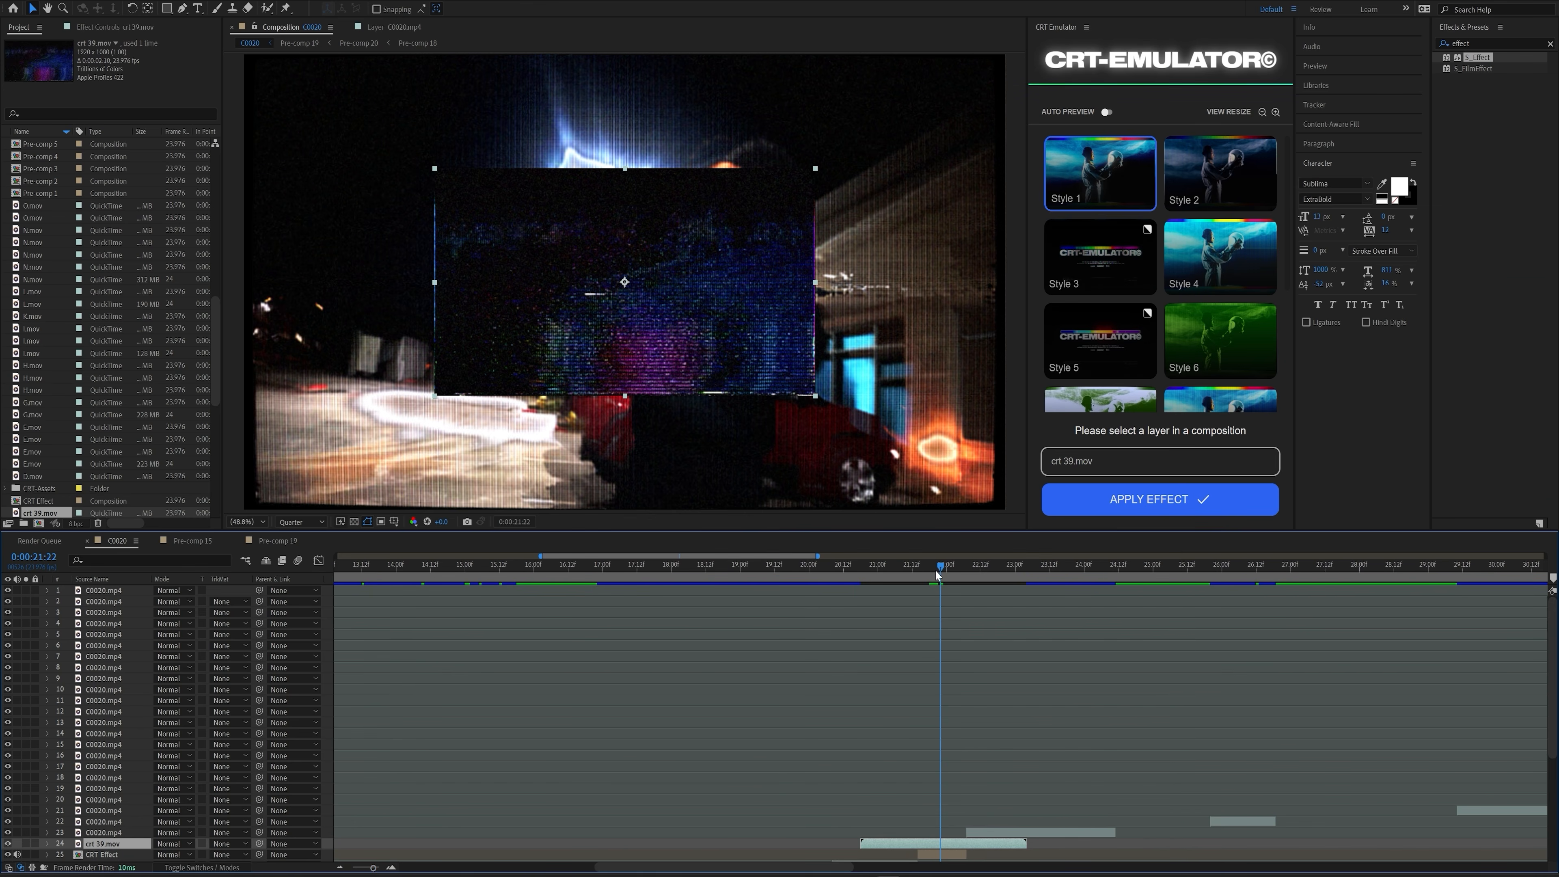
drag(938, 575, 945, 580)
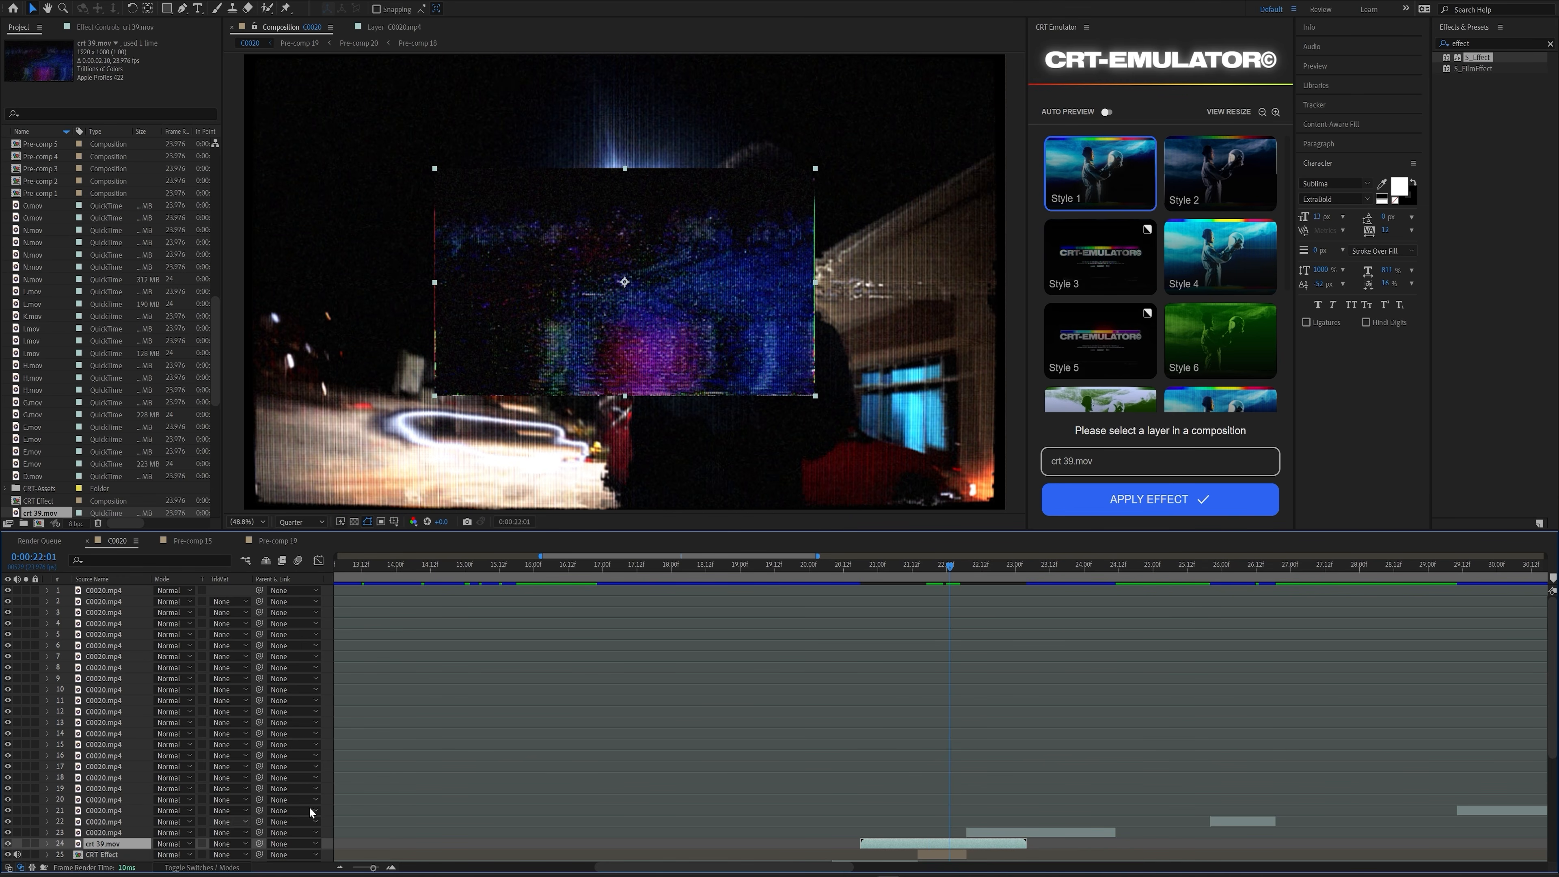
- Set the crt 39.mov layer's blending mode to Screen and scale it to 206% so it fills the frame
scroll(310, 812, down, 3)
click(174, 744)
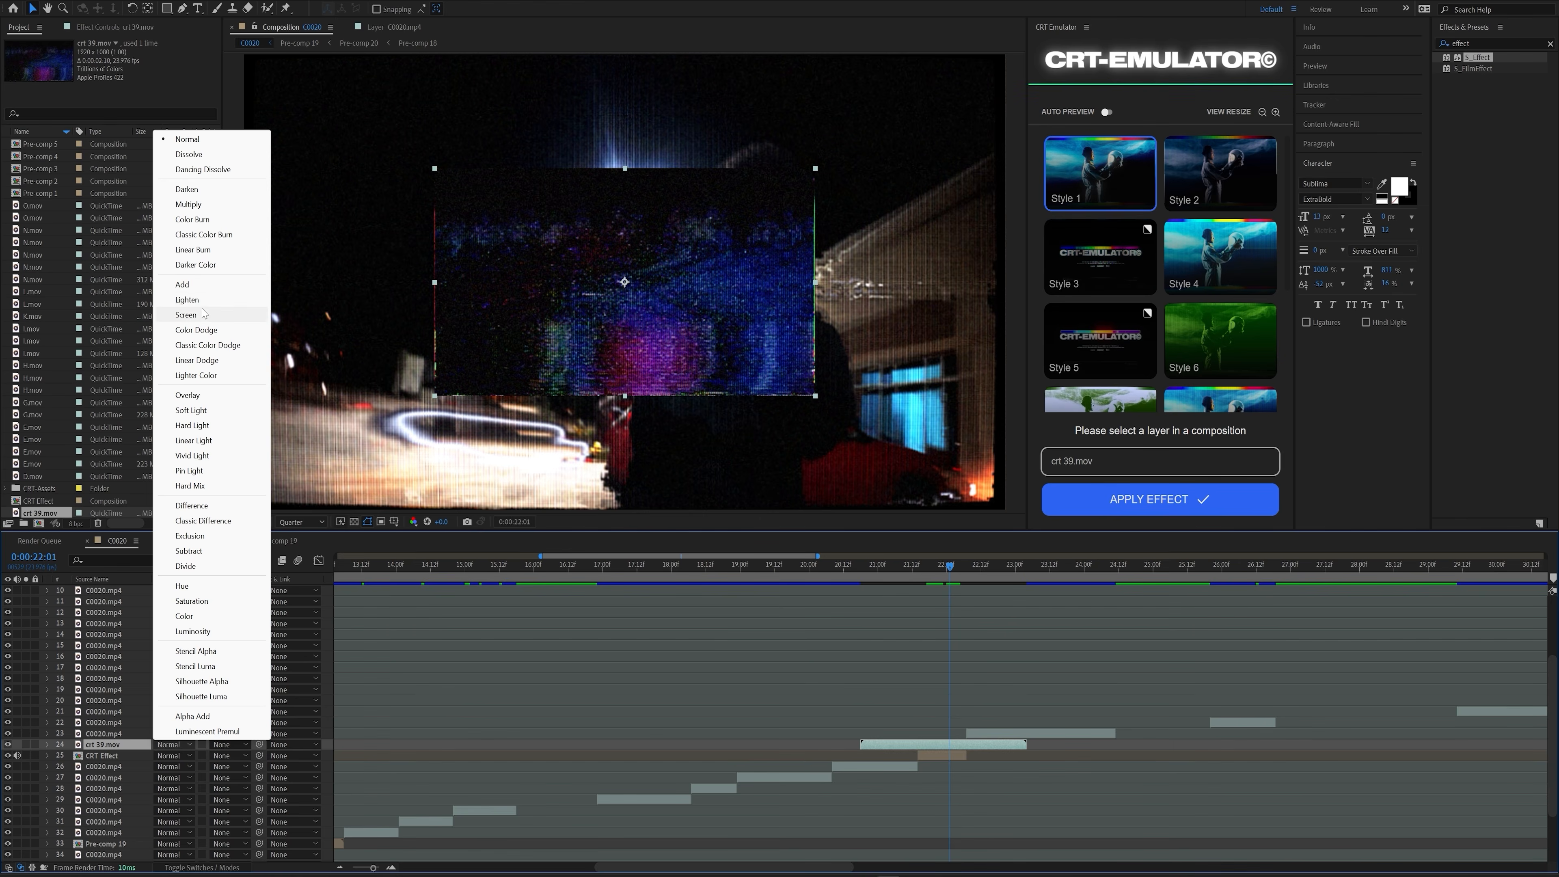
click(186, 314)
key(s)
drag(194, 756, 267, 757)
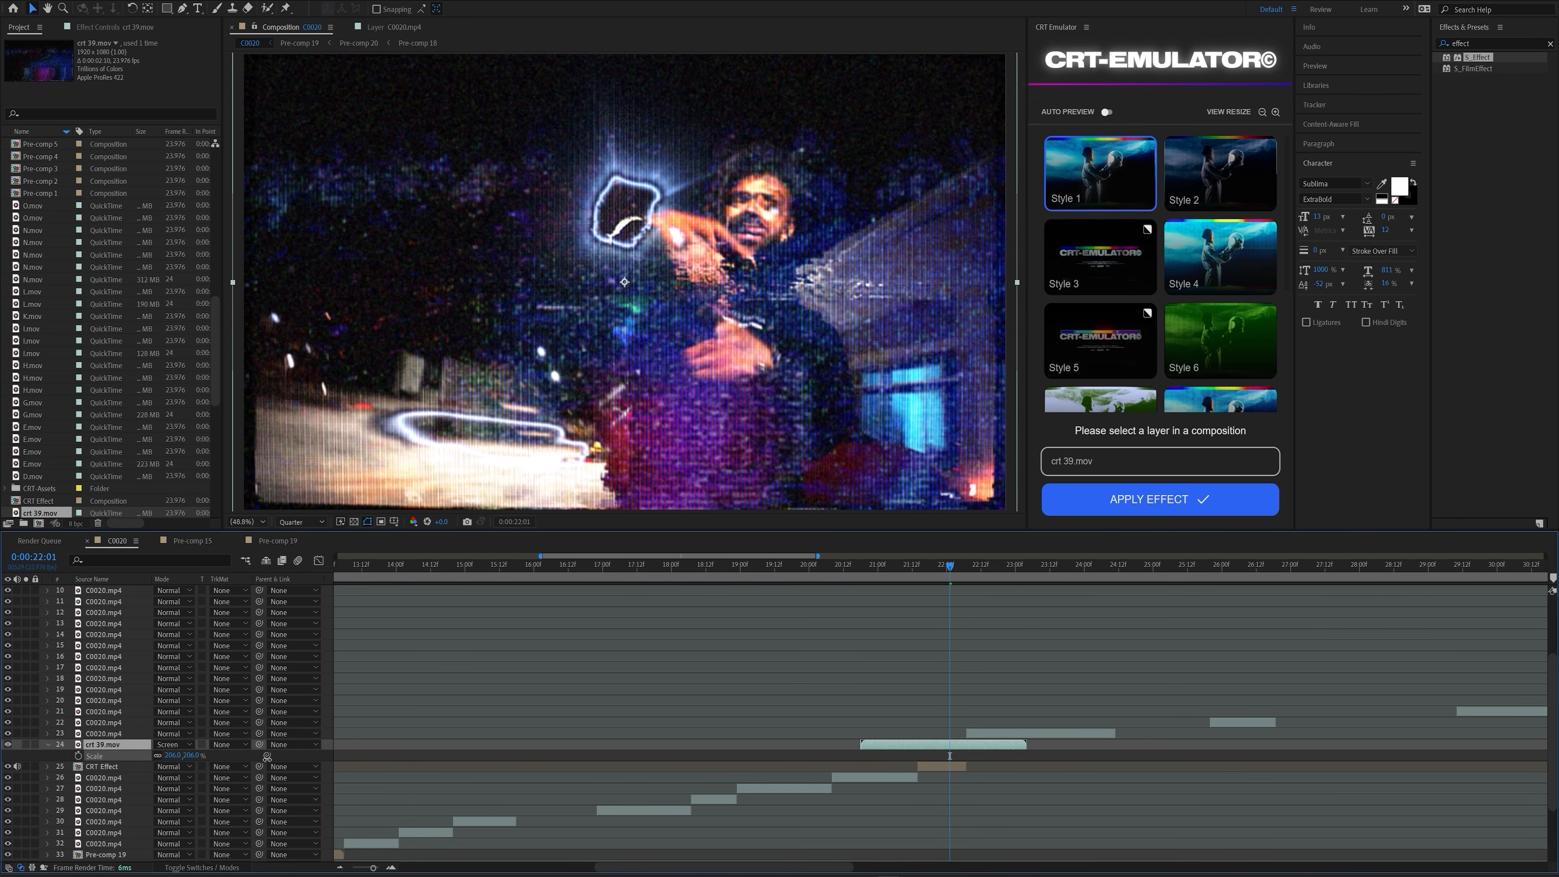
- Duplicate the crt 39.mov layer and trim both copies to the CRT Effect layer's duration
key(ctrl+d)
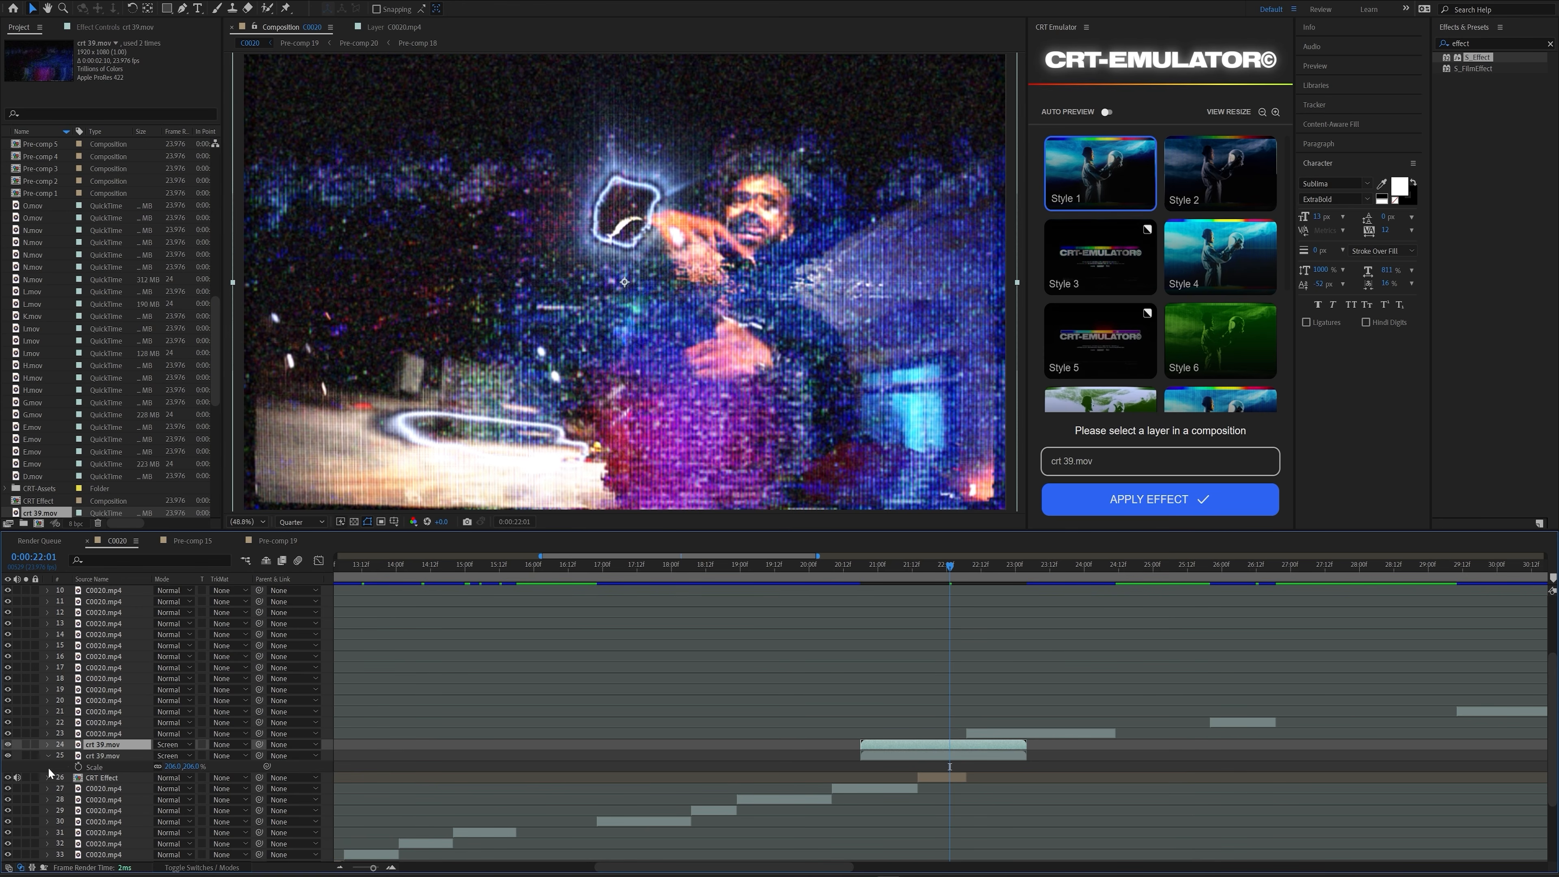
drag(950, 568, 940, 599)
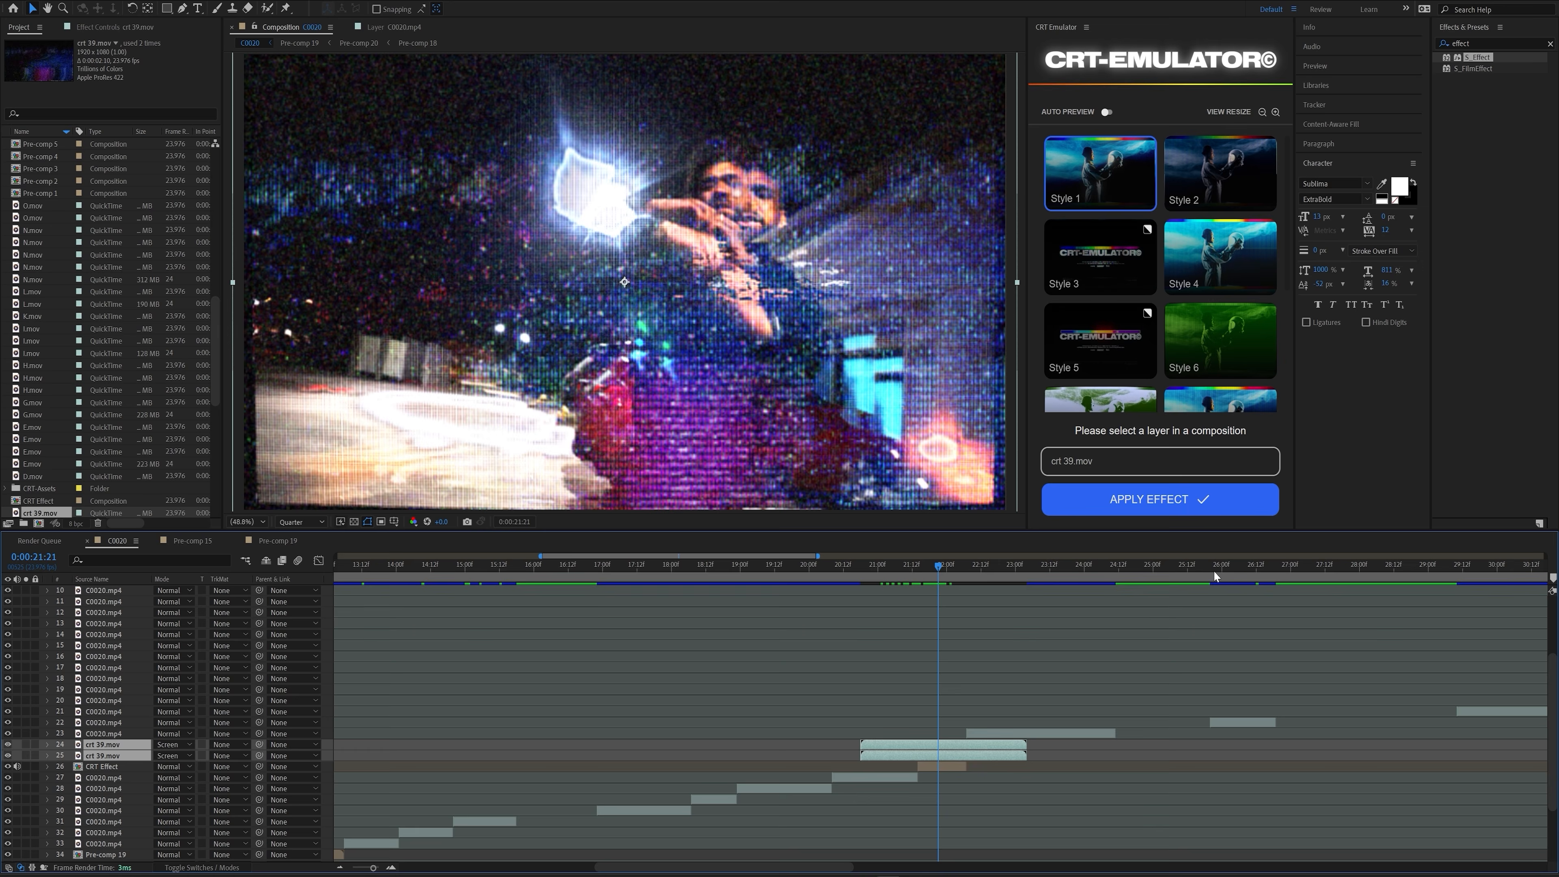
click(1024, 646)
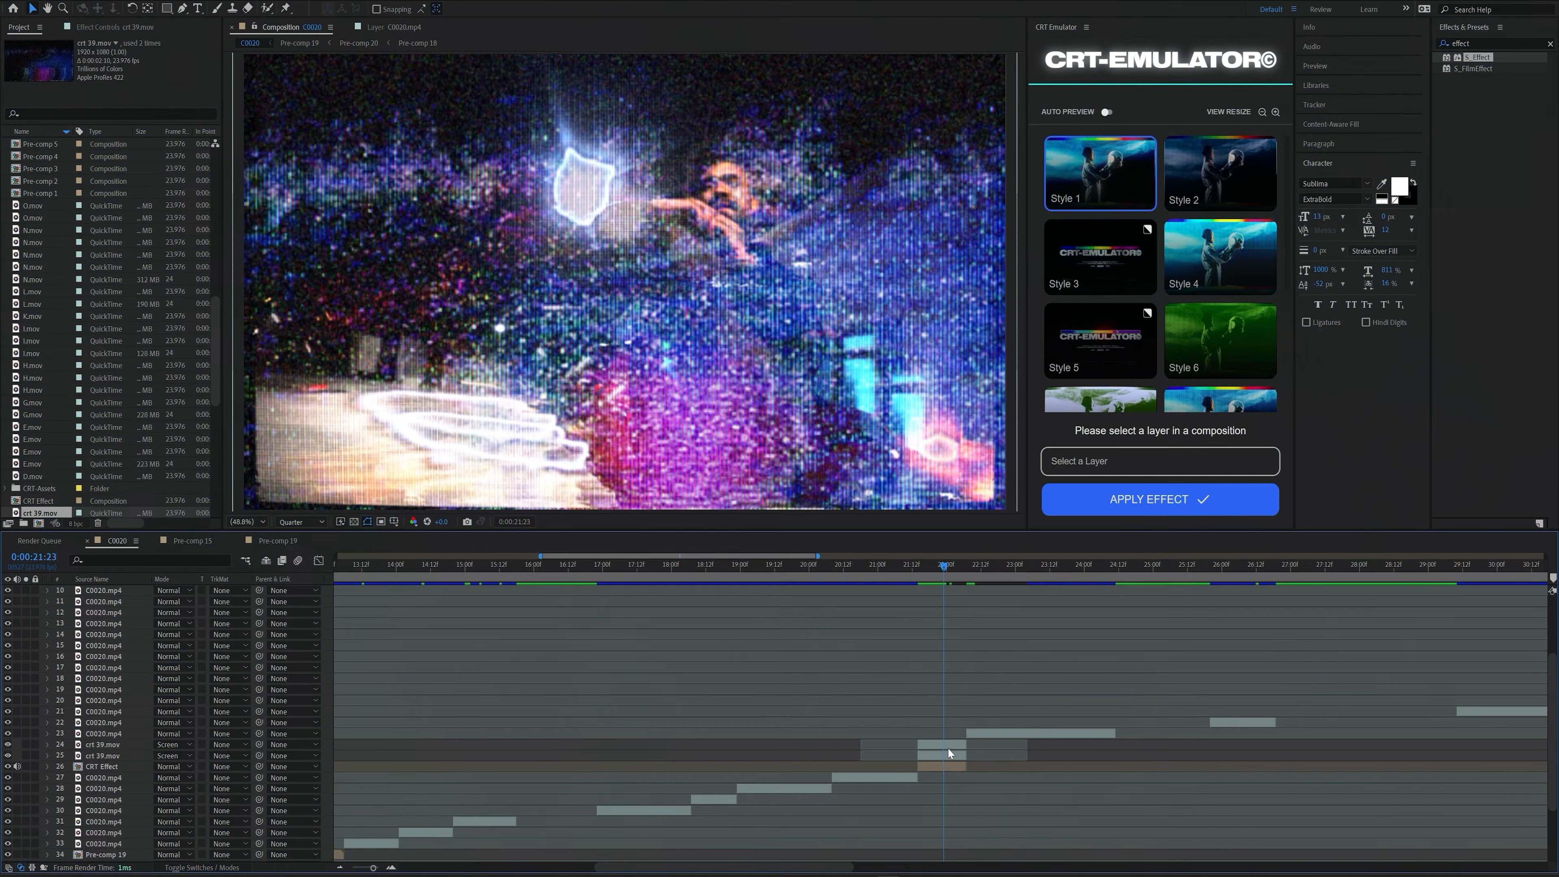
- Pre-compose both crt 39.mov layers together with the CRT Effect layer and apply Lumetri Color to the result
click(482, 741)
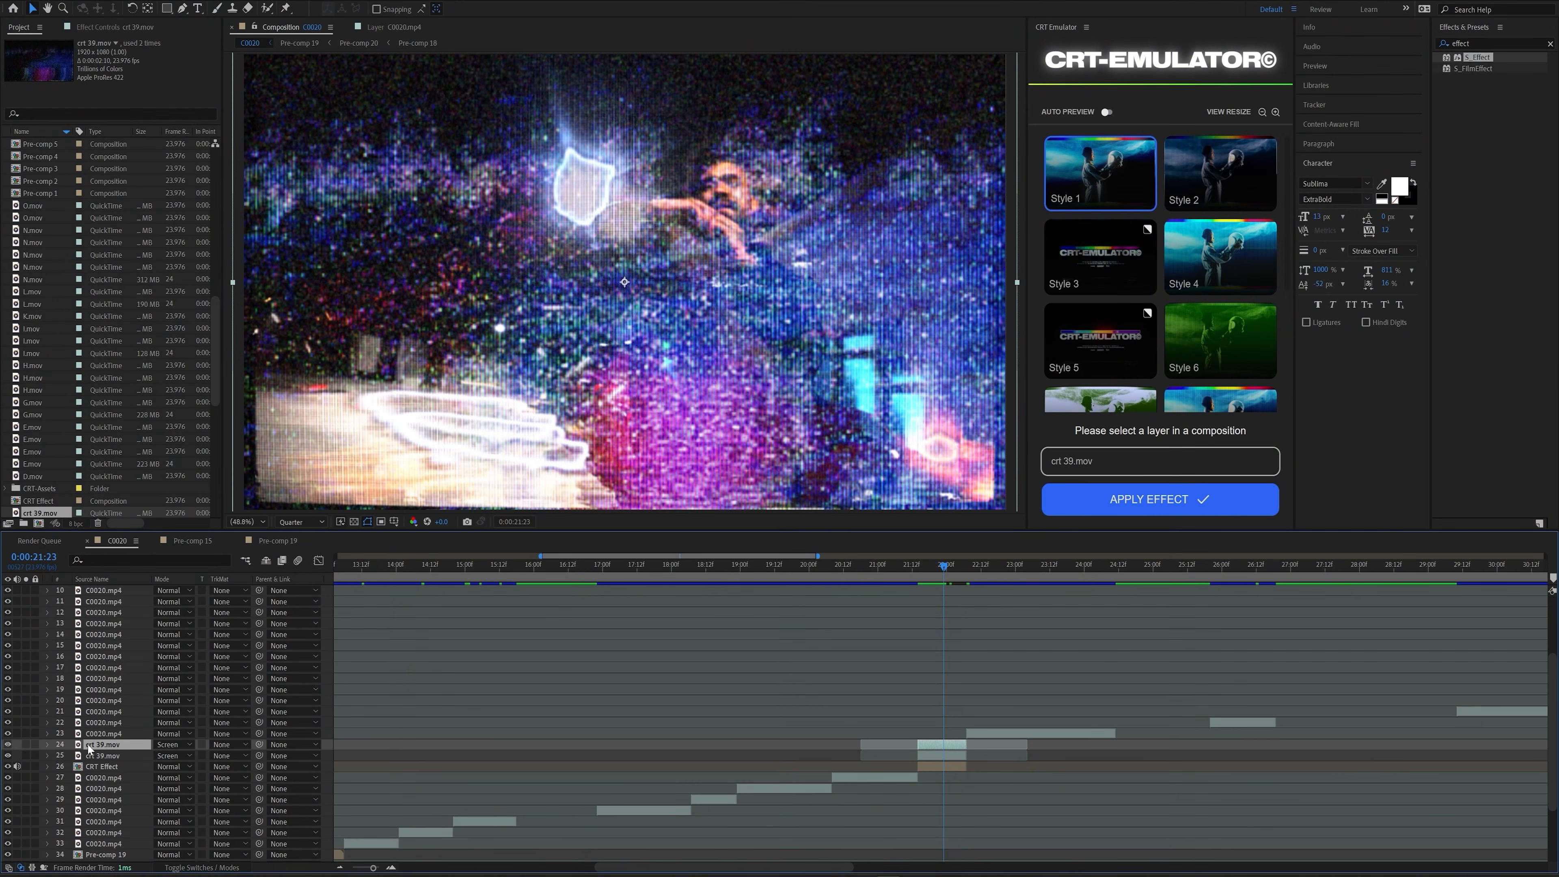
shift+click(74, 757)
shift+click(80, 767)
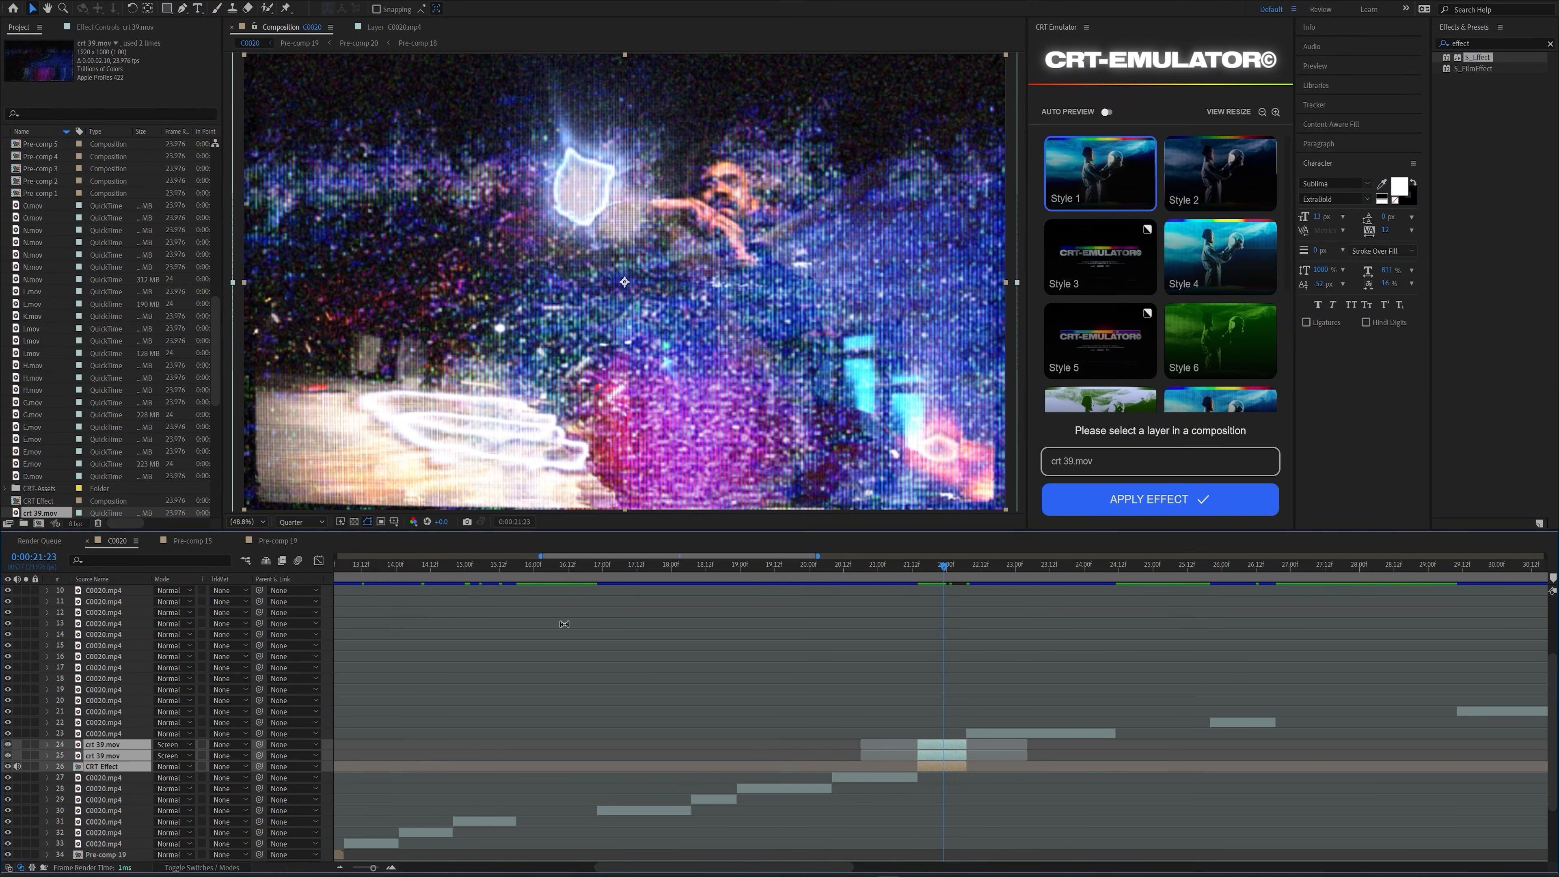
key(ctrl+shift+c)
click(810, 521)
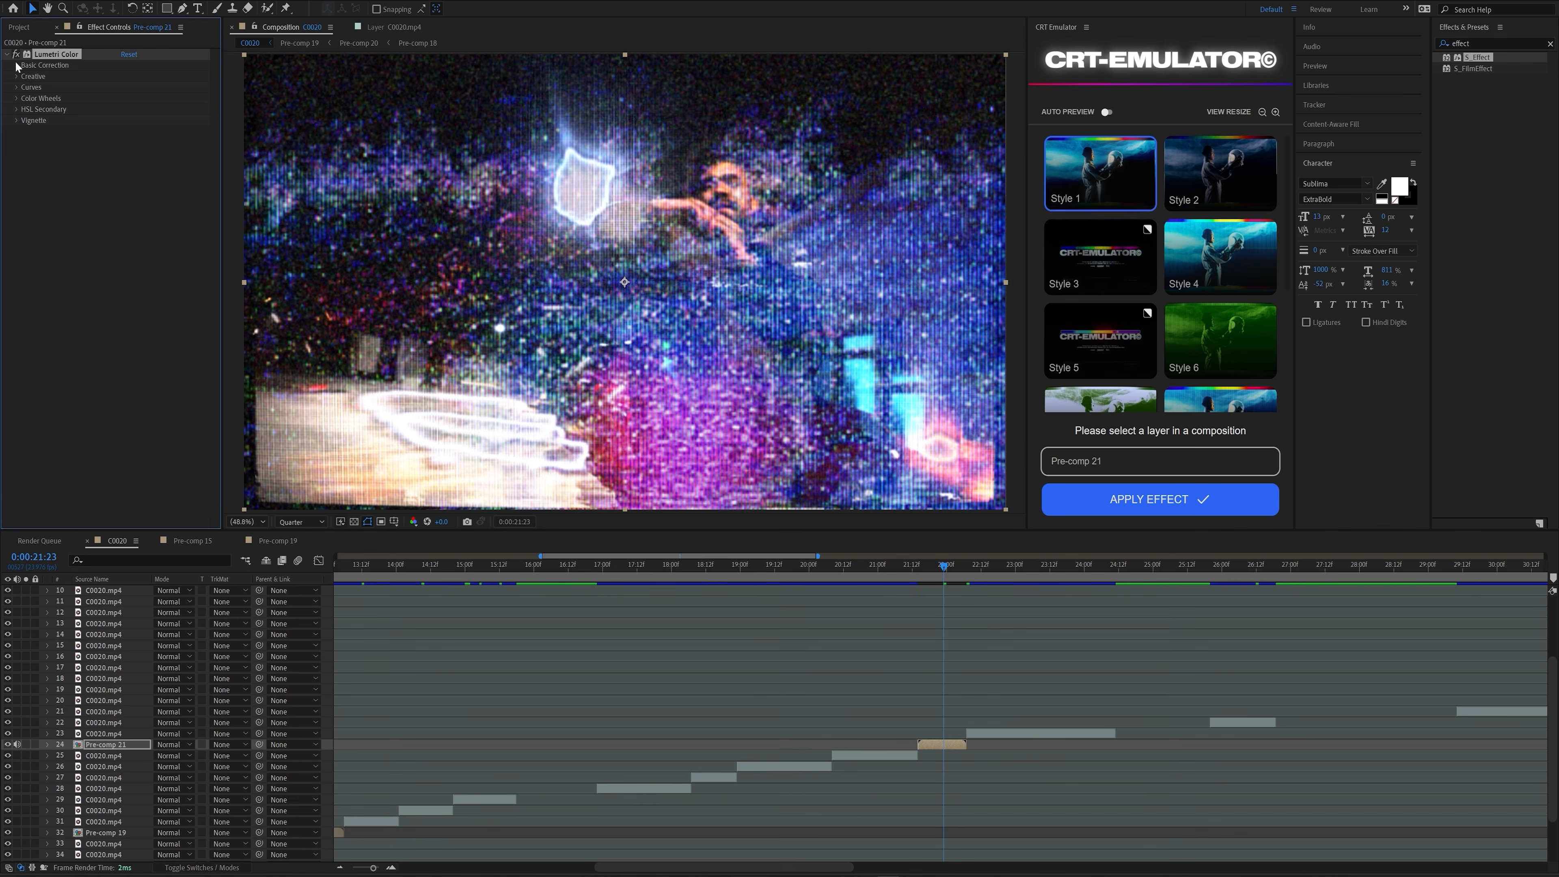
- In Lumetri Color's Basic Correction, set Contrast to 88 and adjust Exposure, Shadows and Whites on Pre-comp 21
click(17, 65)
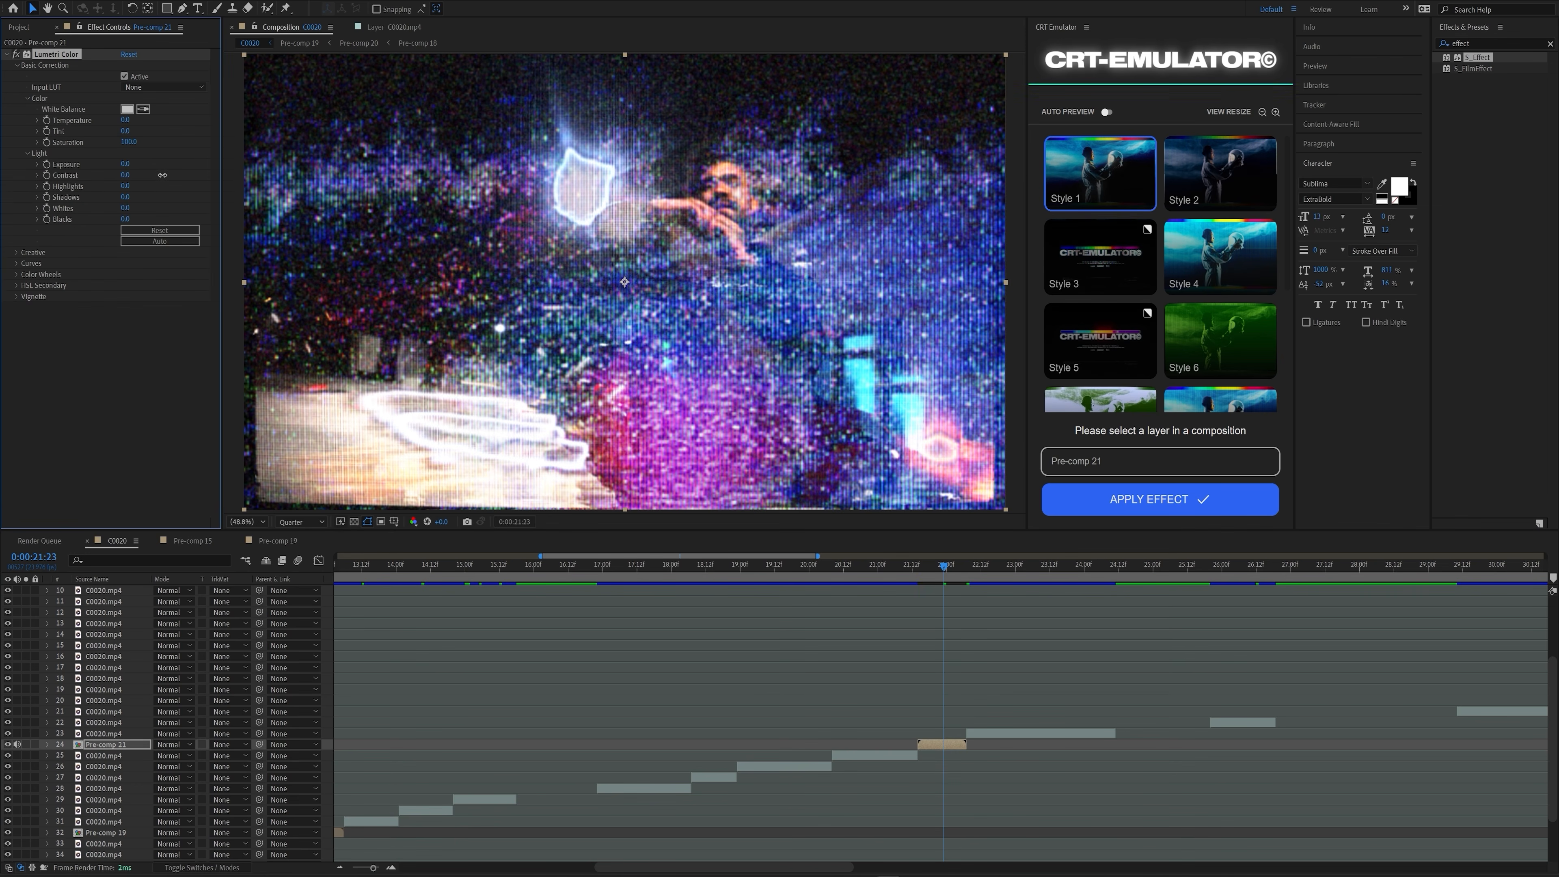
drag(162, 175, 941, 571)
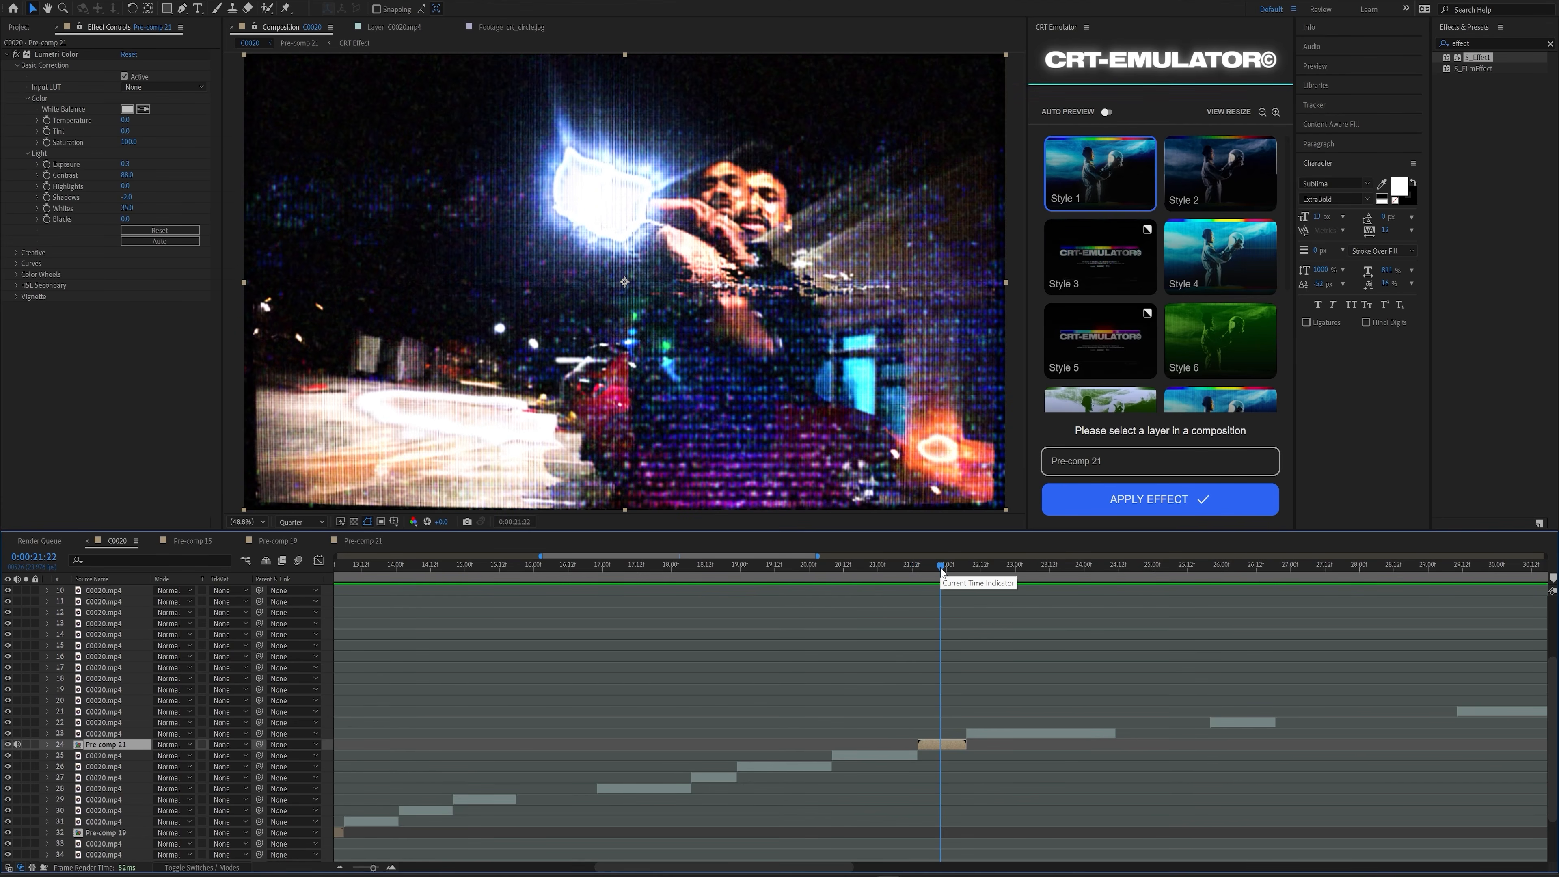
- Apply Optics Compensation to Pre-comp 21 and raise its Field Of View to about 79 for a curved-screen bulge
key(ctrl+space)
text(opt)
key(Return)
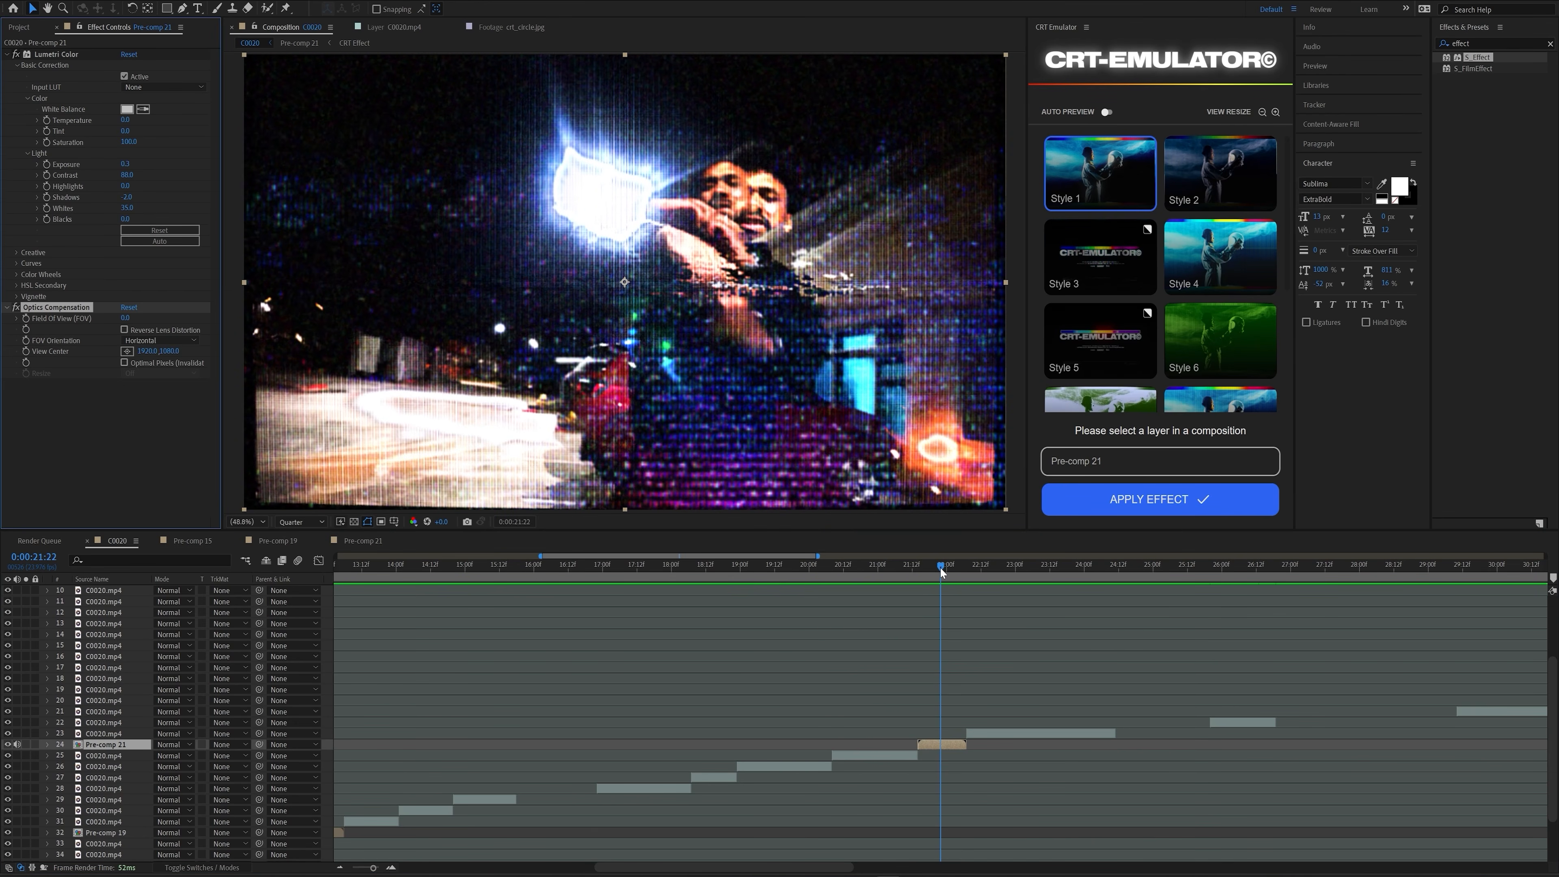
drag(126, 319, 505, 297)
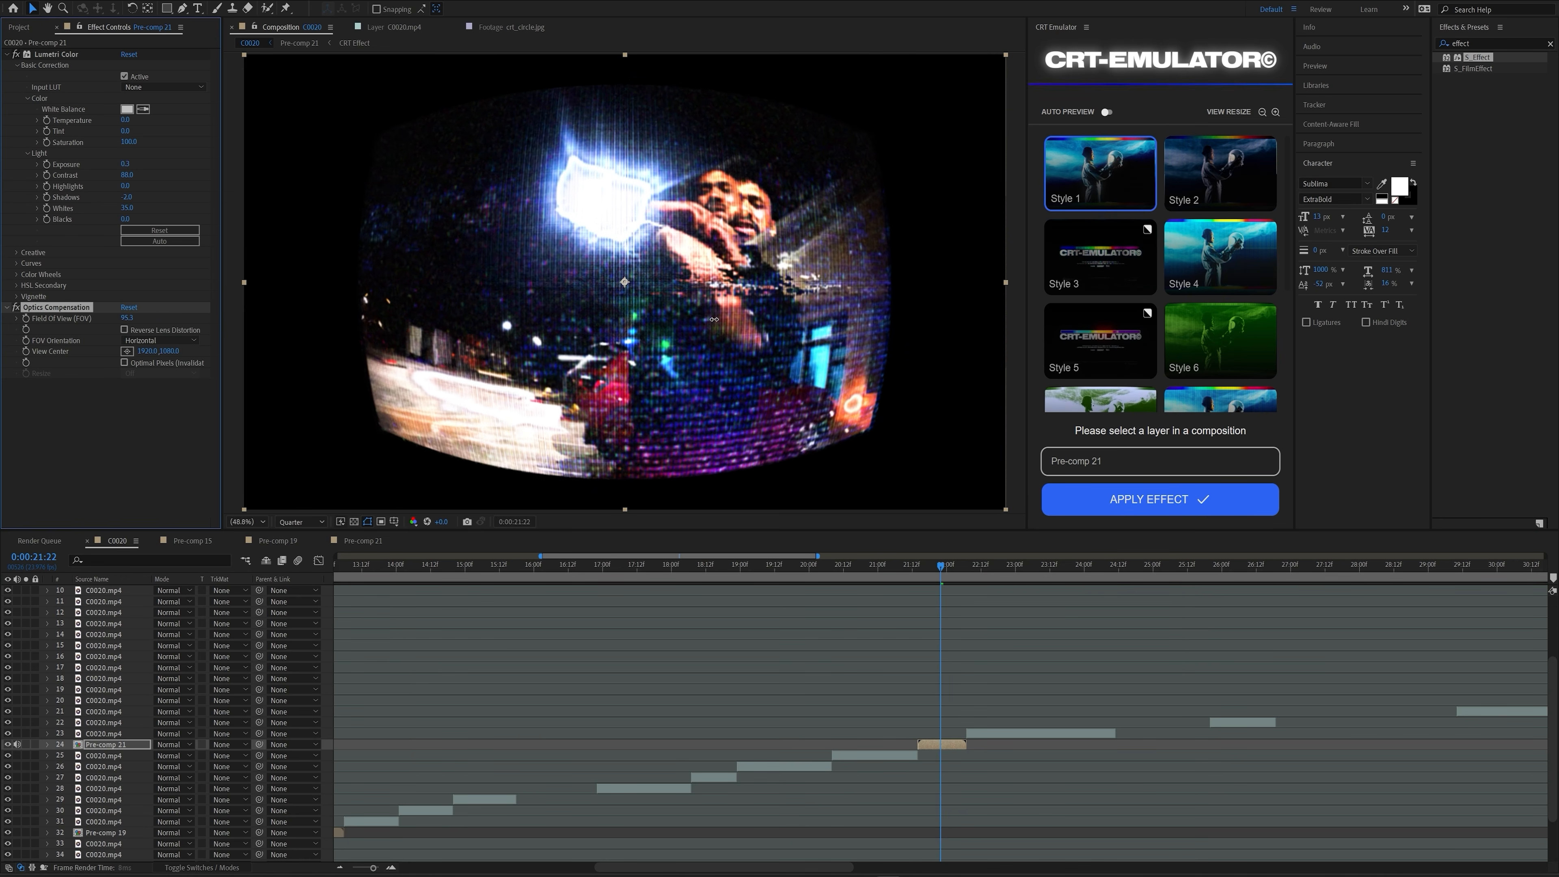
drag(714, 319, 618, 320)
- Scale Pre-comp 21 to 137% so the distorted image fills the frame
key(s)
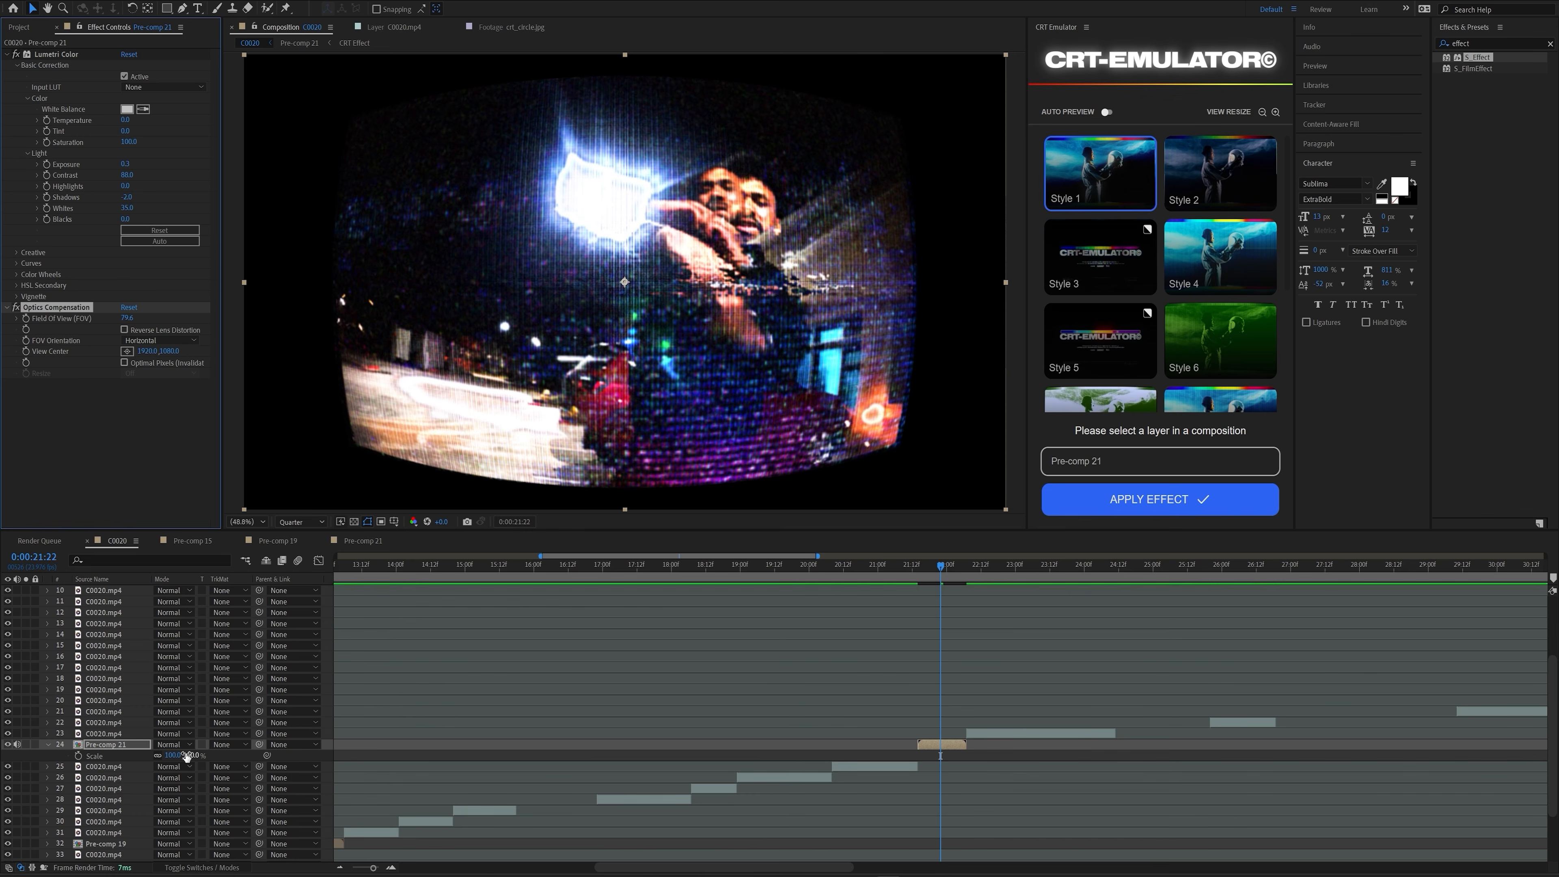
drag(187, 757, 216, 758)
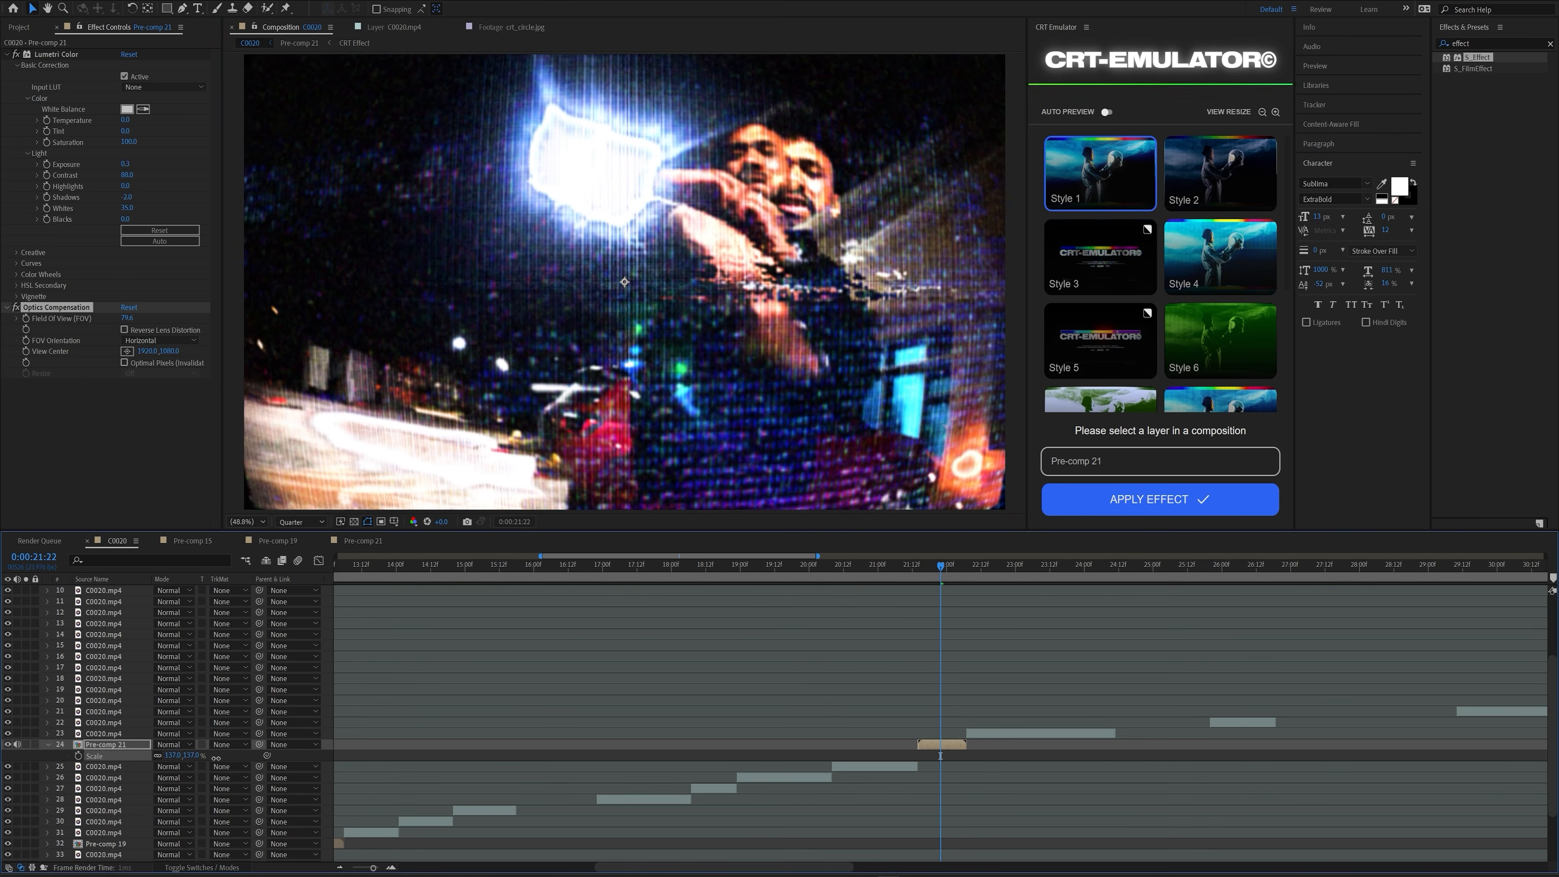
drag(940, 565, 932, 566)
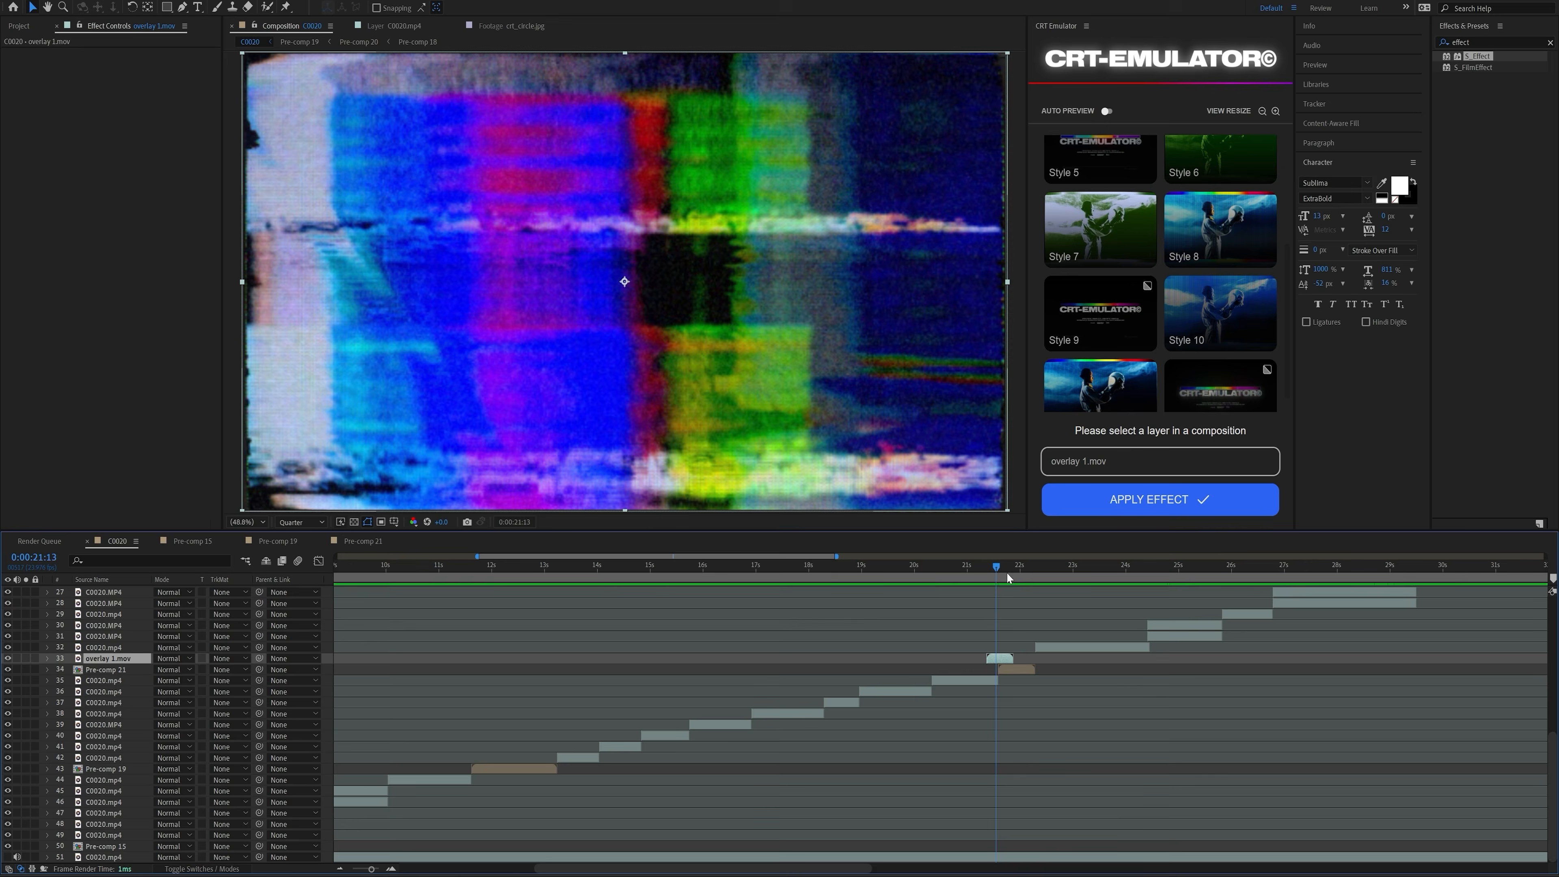
- Set the overlay 1.mov layer at the start of Pre-comp 21 to Screen mode and duplicate it
click(1024, 570)
drag(1029, 574, 1001, 577)
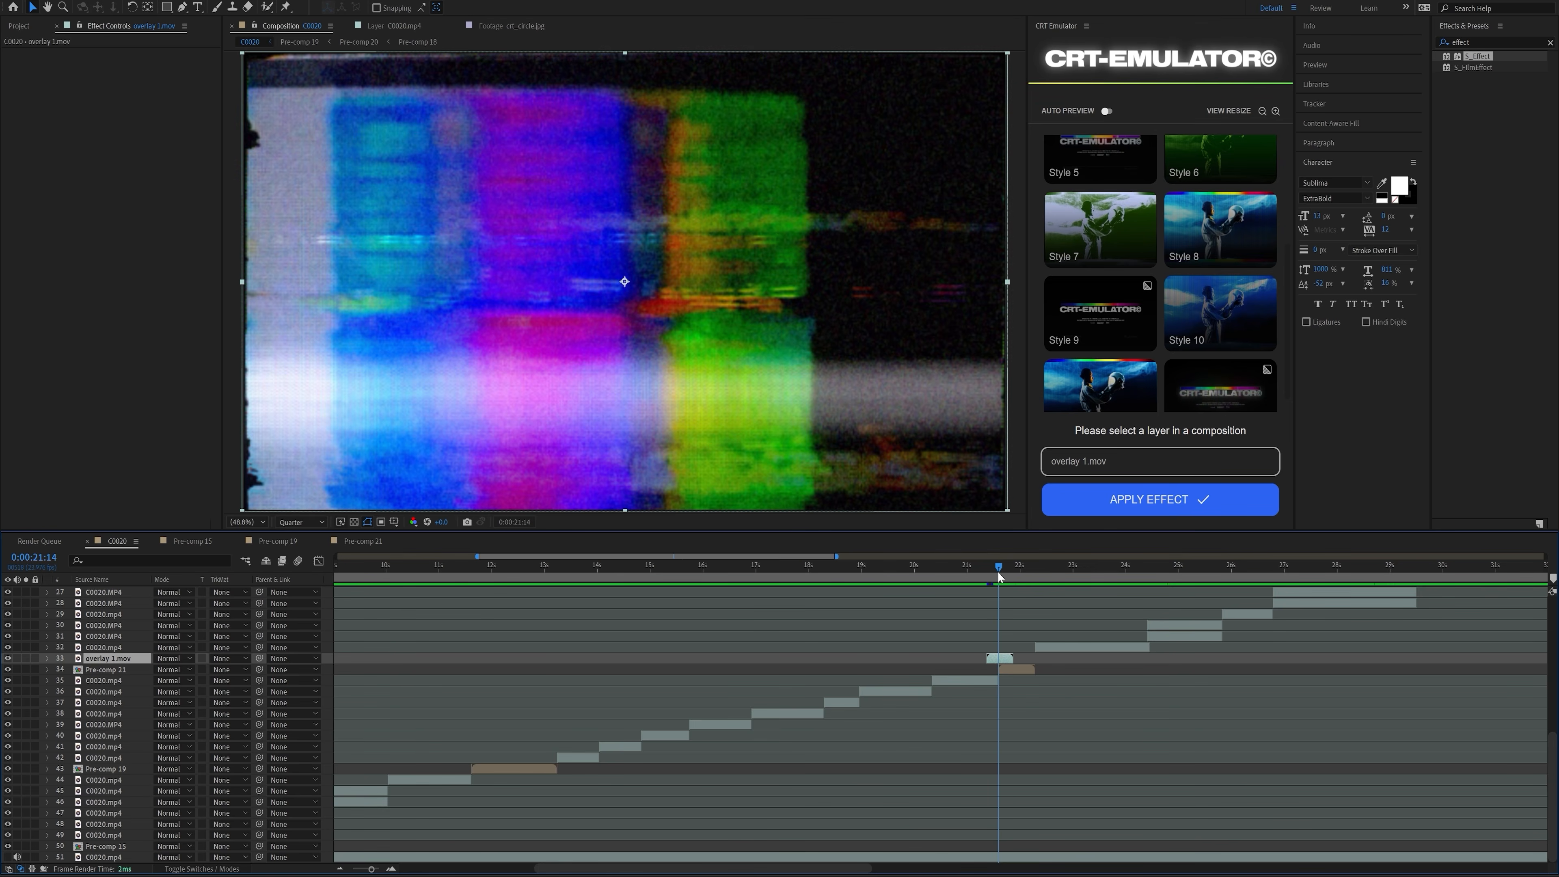
click(173, 659)
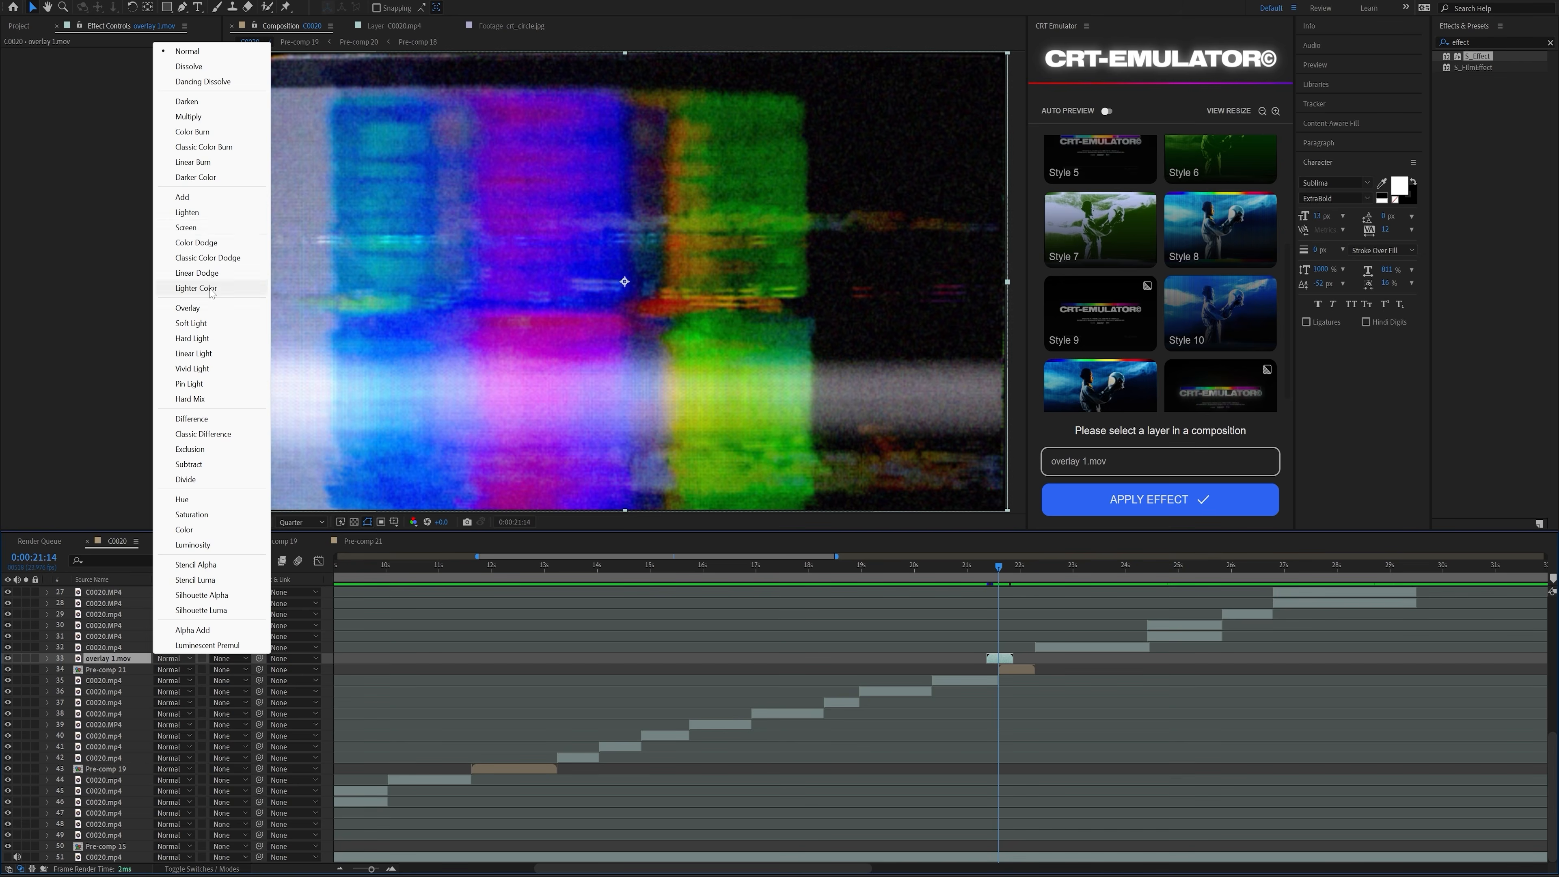
click(186, 228)
key(ctrl+d)
- Pre-compose the two overlay 1.mov layers into one composition
shift+click(68, 670)
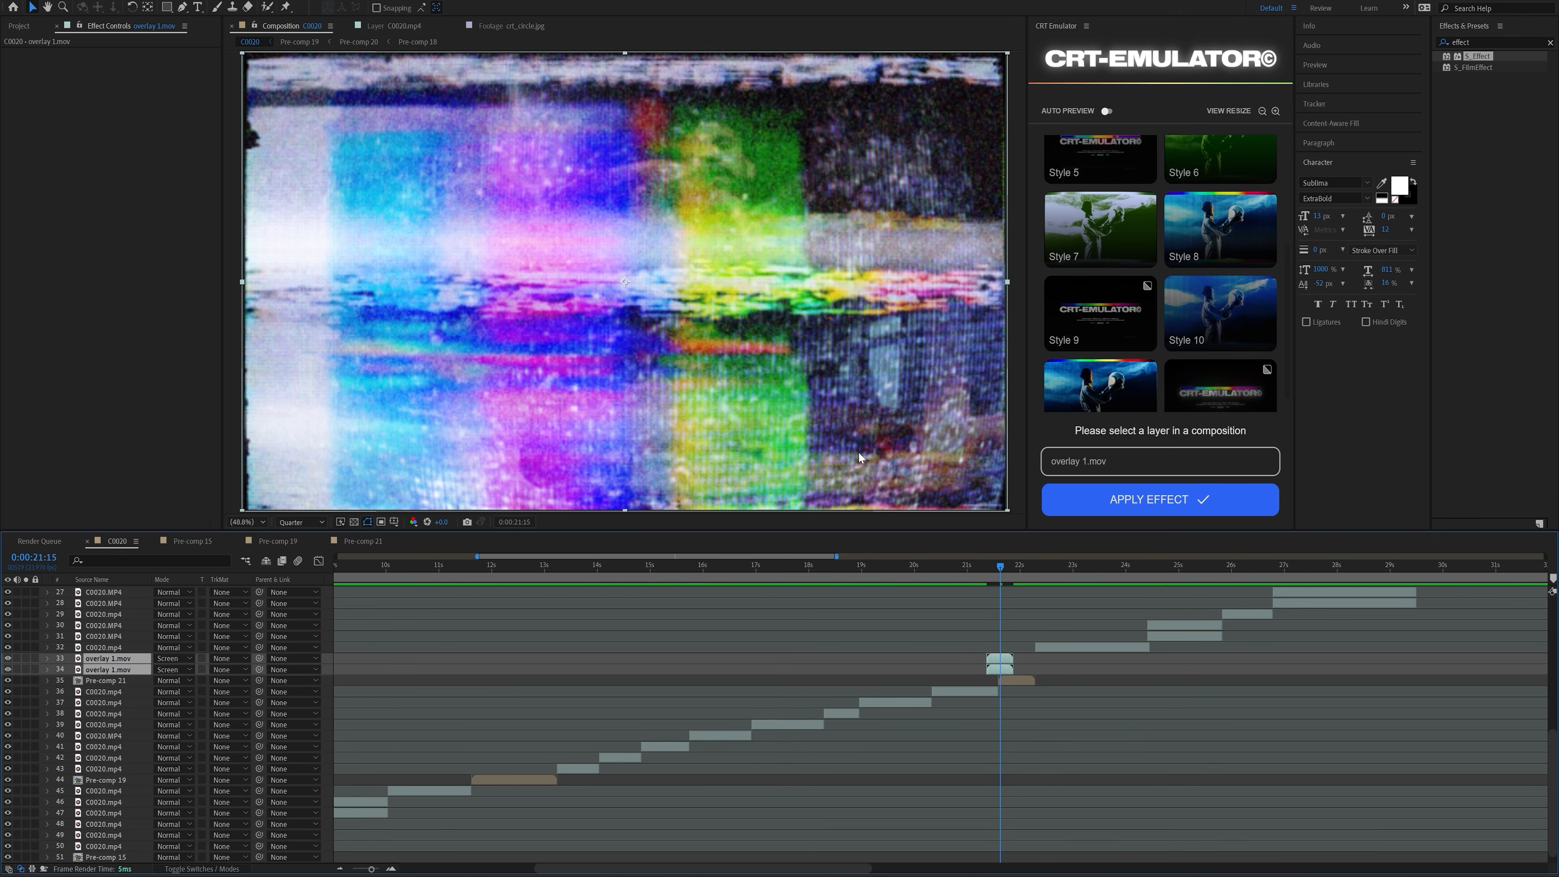
key(ctrl+shift+c)
click(809, 515)
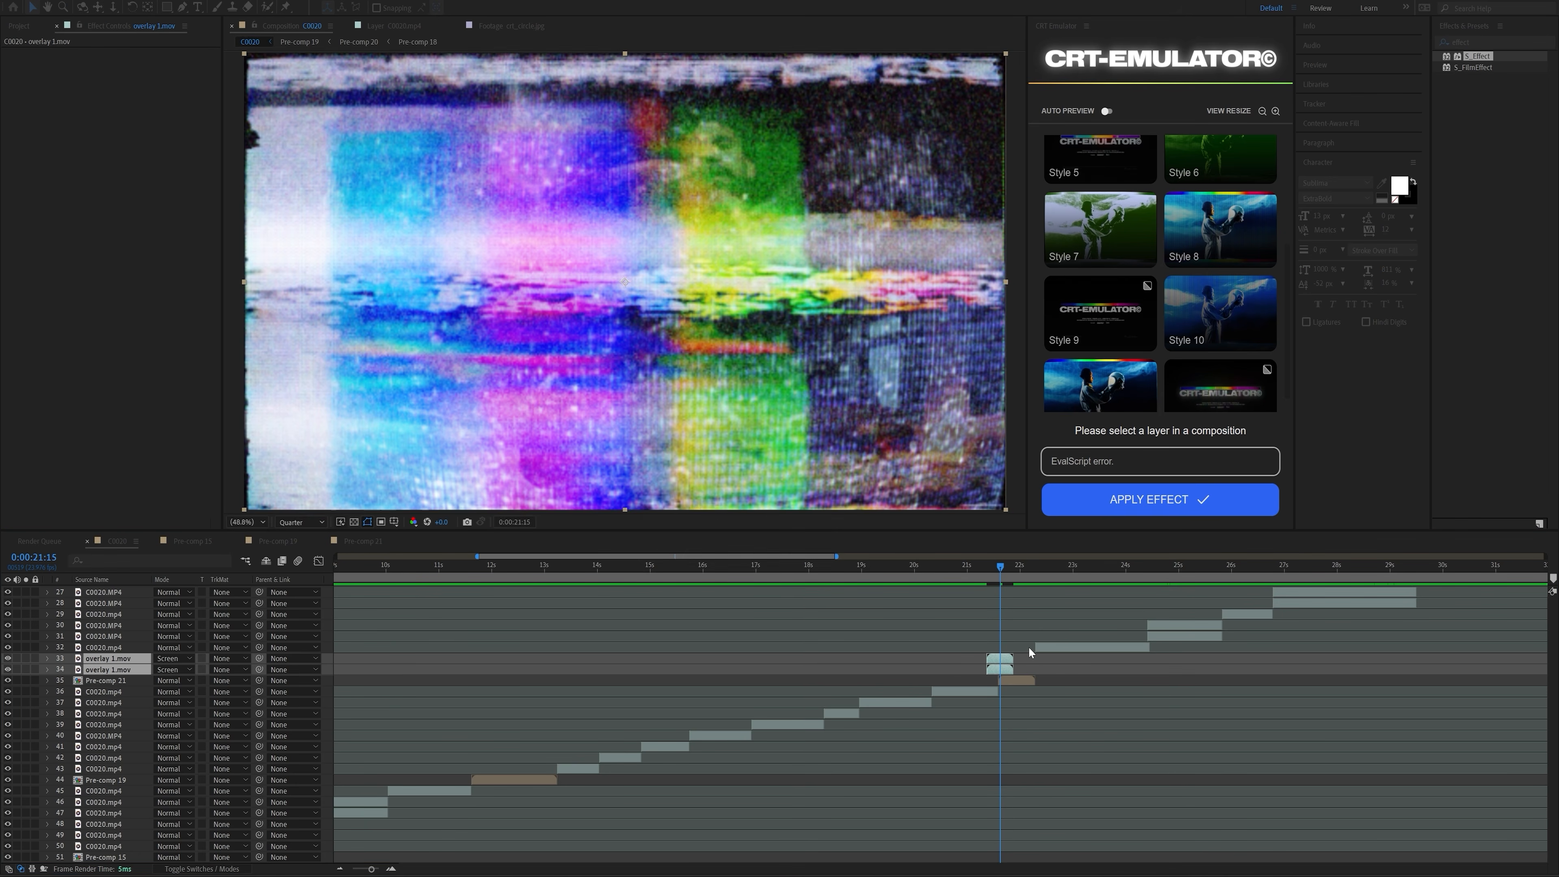
- Pre-compose Pre-comp 21 with the preceding C0020.mp4 clip and set the Pre-comp 22 overlay to Screen mode
click(102, 670)
shift+click(68, 680)
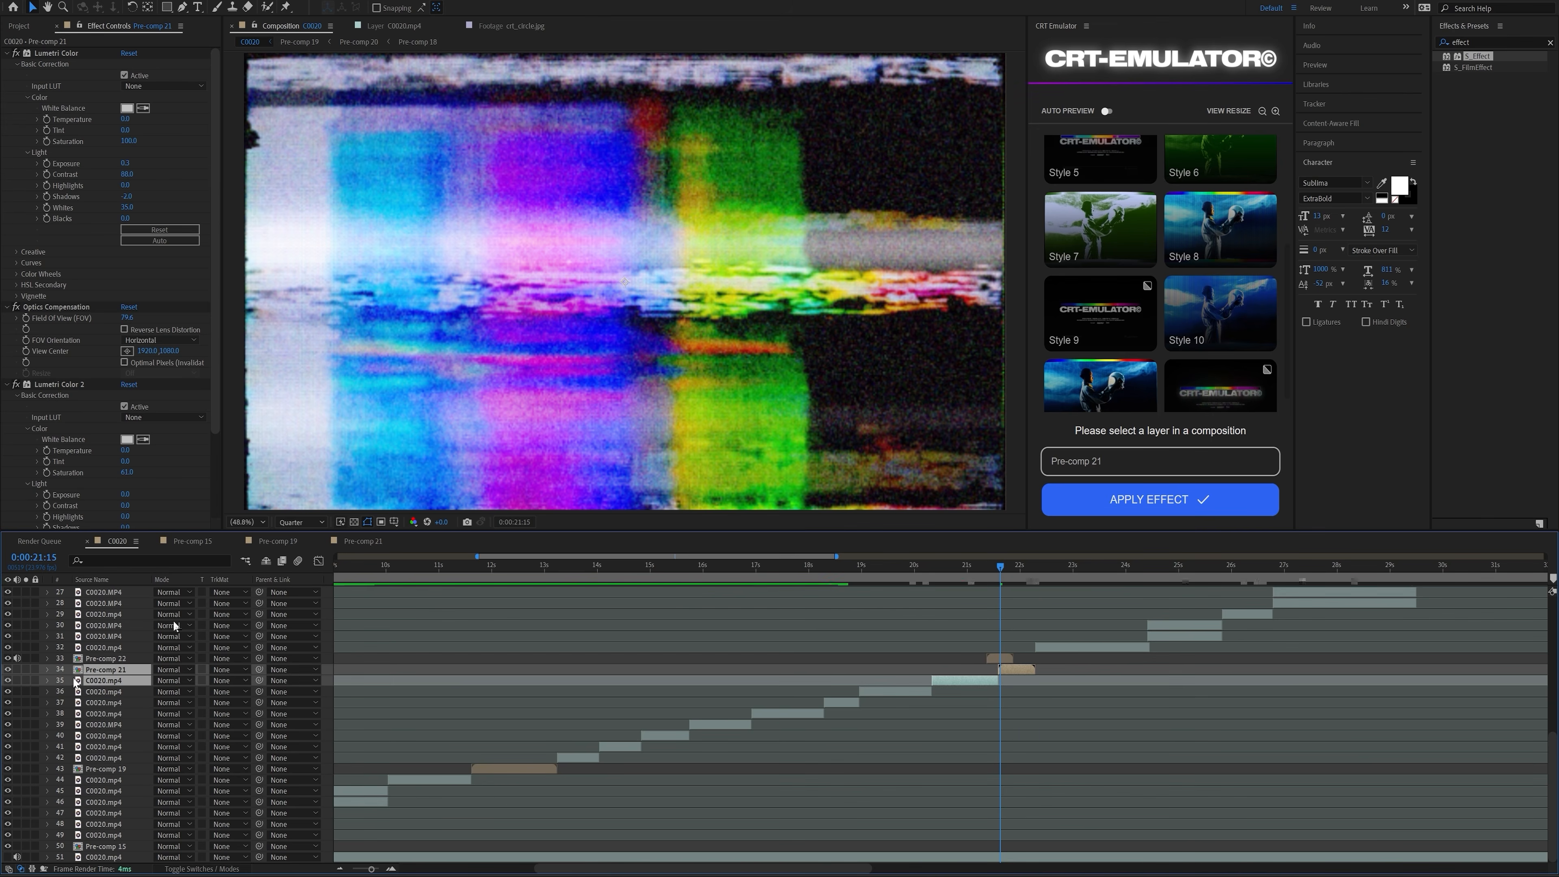
key(ctrl+shift+c)
click(809, 516)
click(984, 568)
mouse_move(984, 572)
mouse_down()
mouse_move(1016, 577)
mouse_move(1001, 577)
mouse_up()
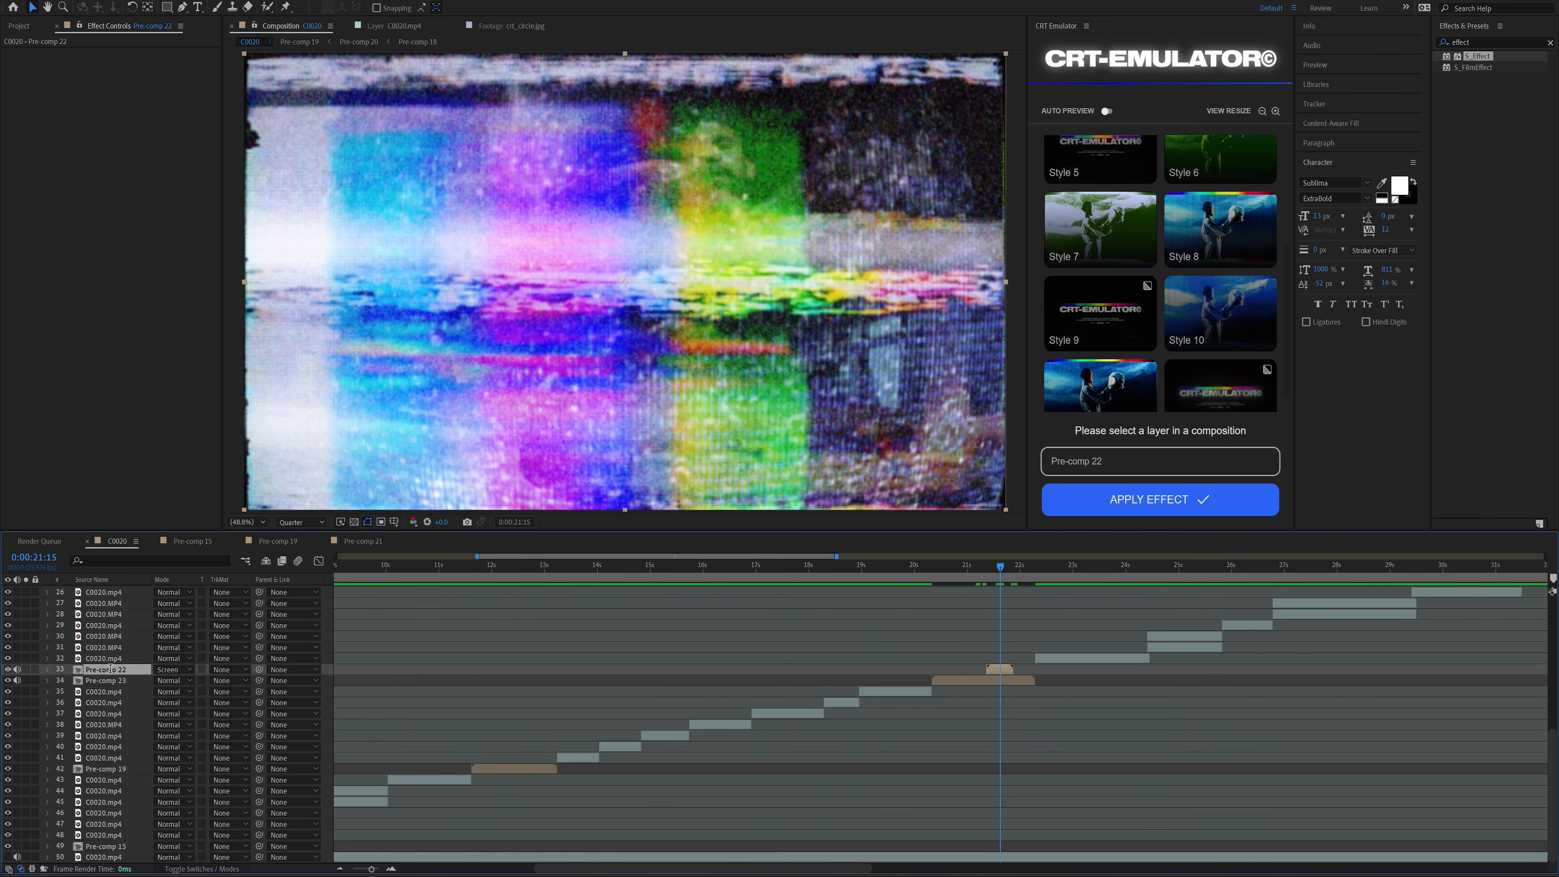
- Rename the Pre-comp 22 layer to "glitch transition" and select the Pre-comp 23 layer below it
key(Return)
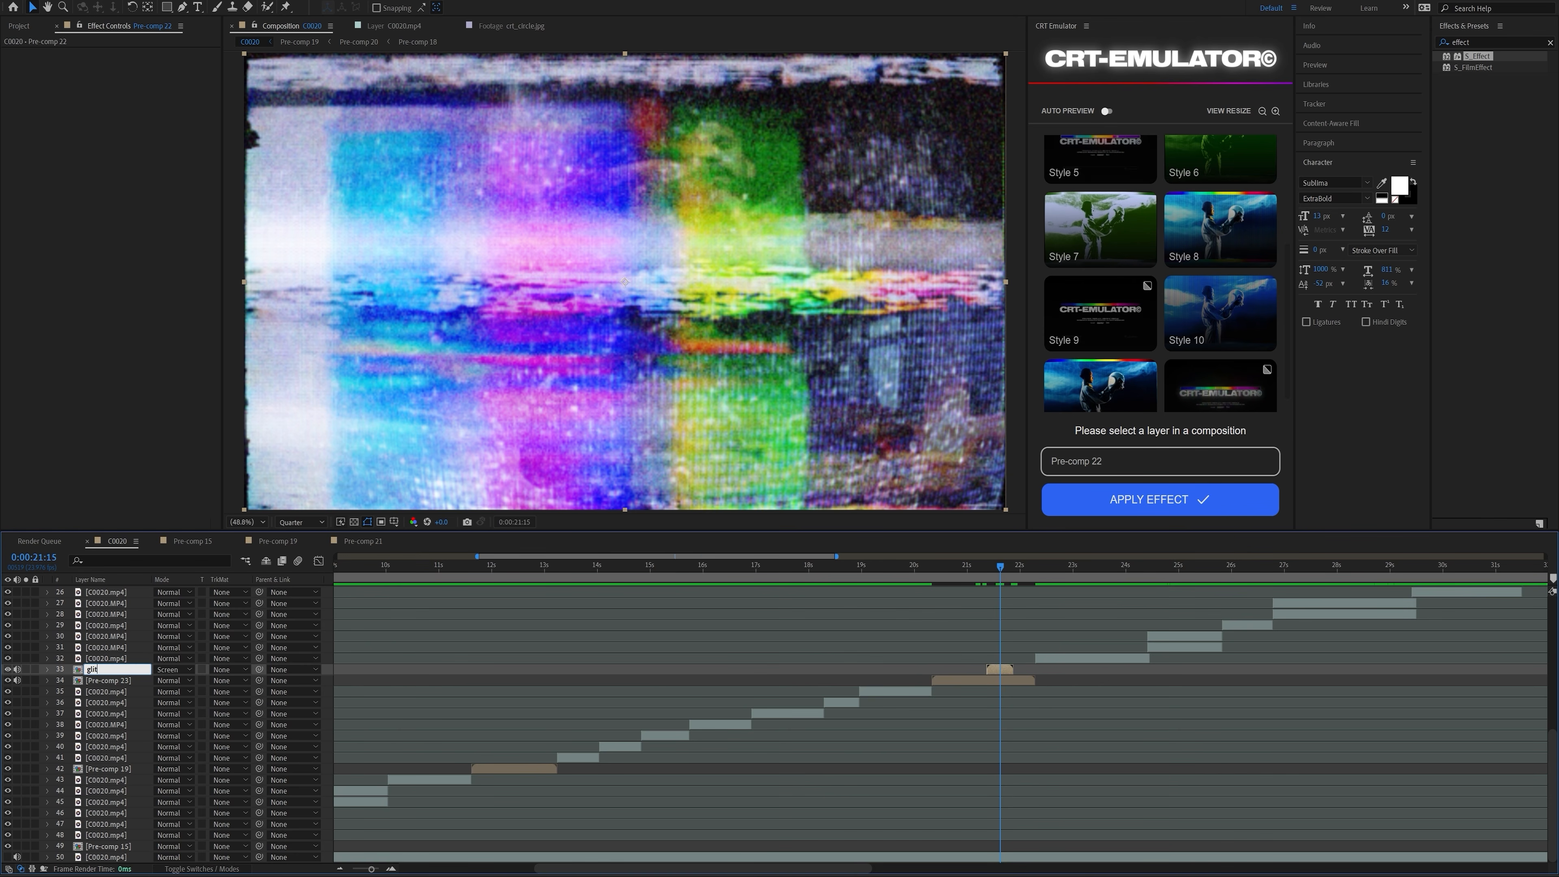
text(glitch transition)
key(Return)
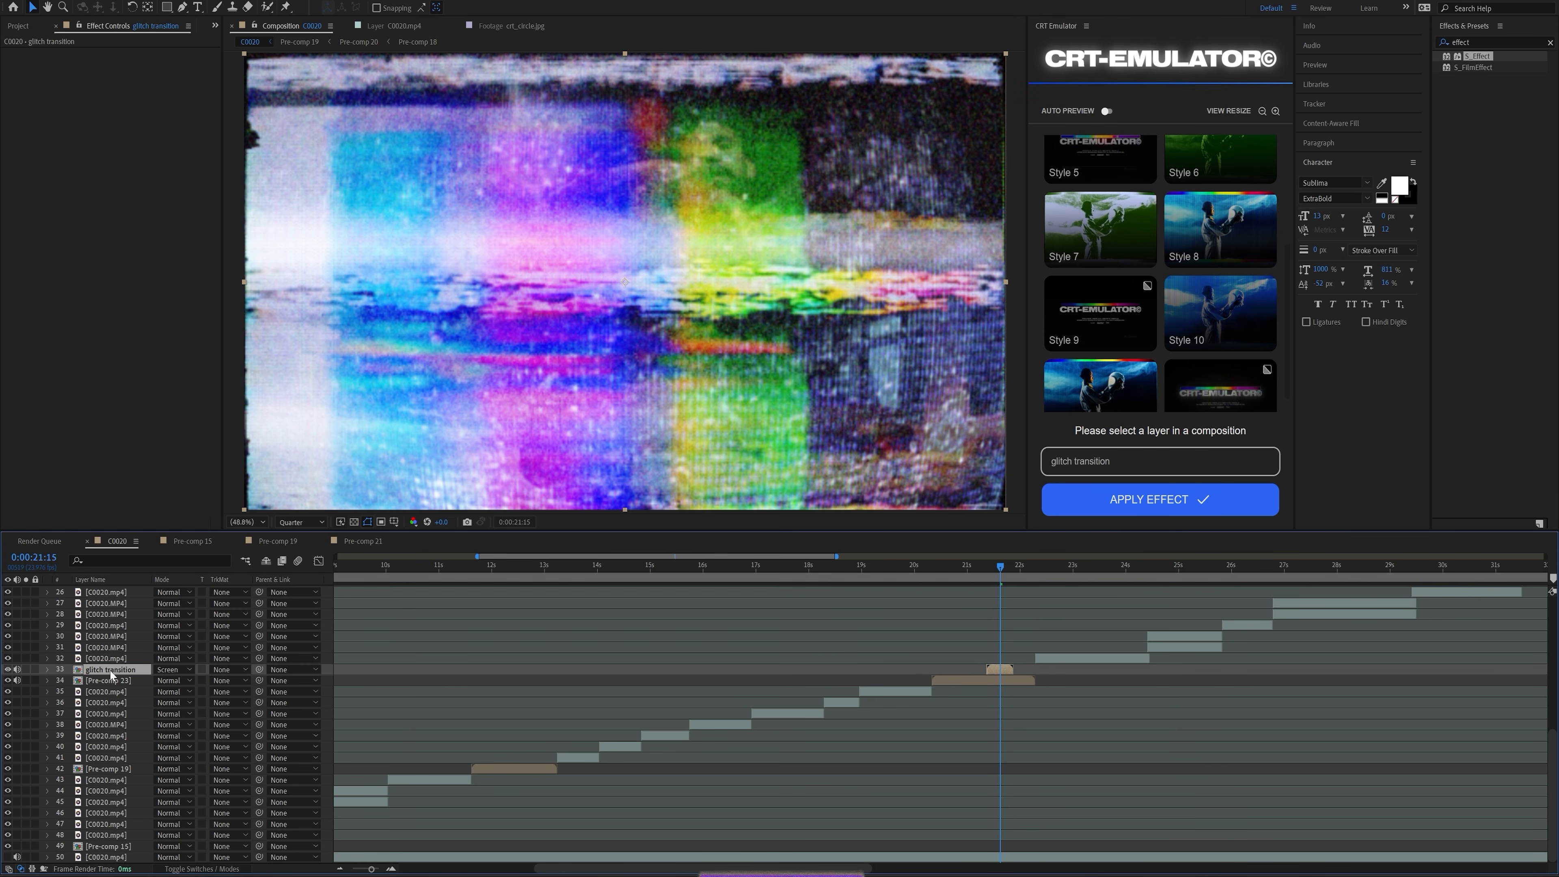
click(153, 682)
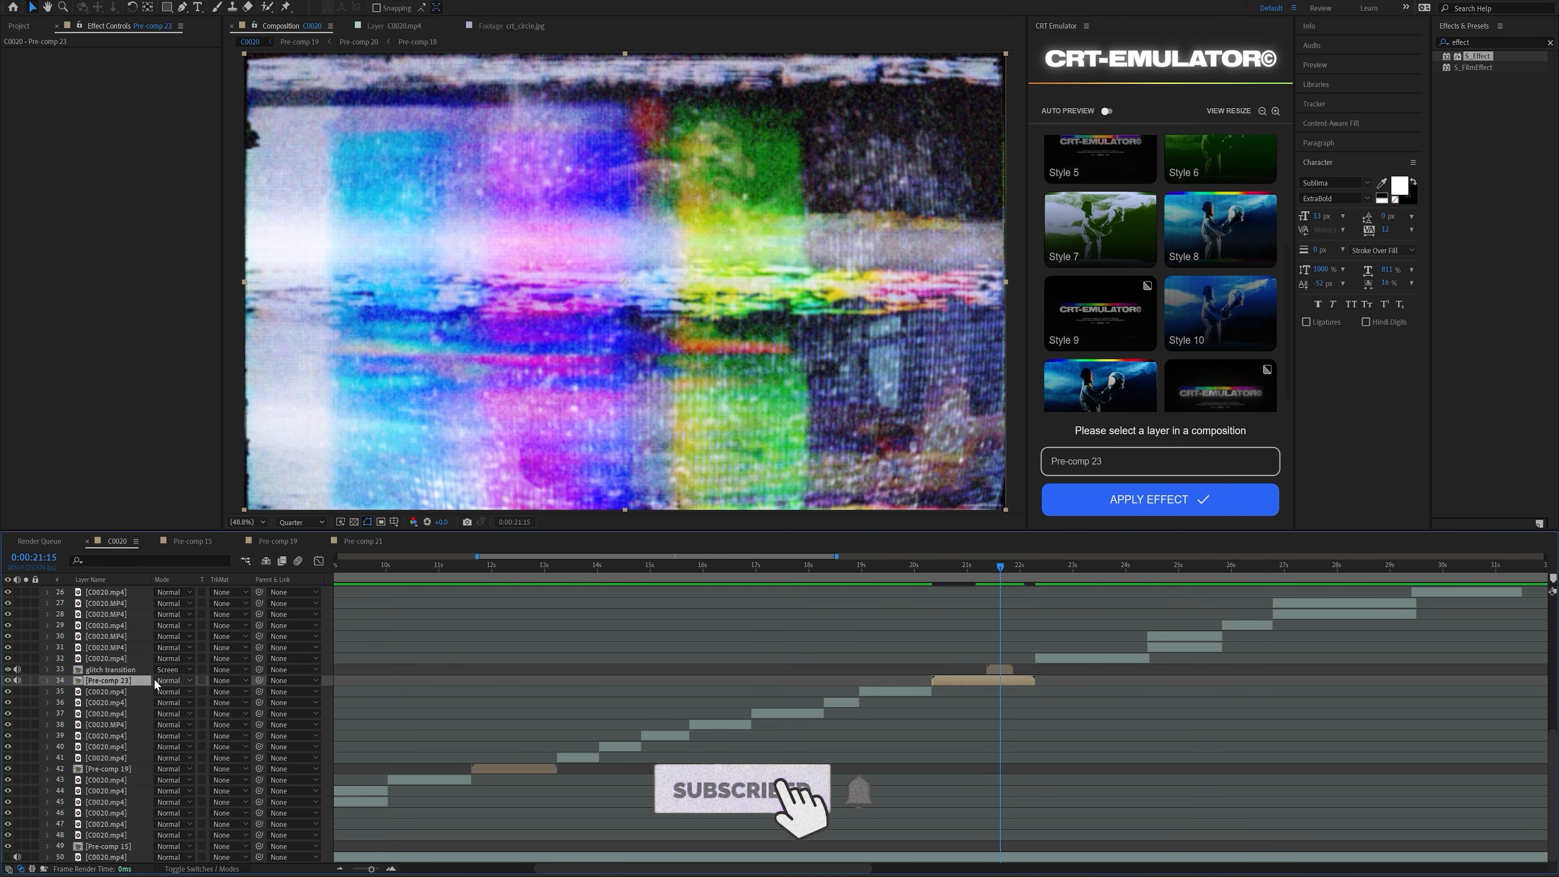
- Apply a Displacement Map effect to Pre-comp 23 and choose the glitch transition layer as its displacement map
key(ctrl+space)
text(displa)
key(Down)
key(Return)
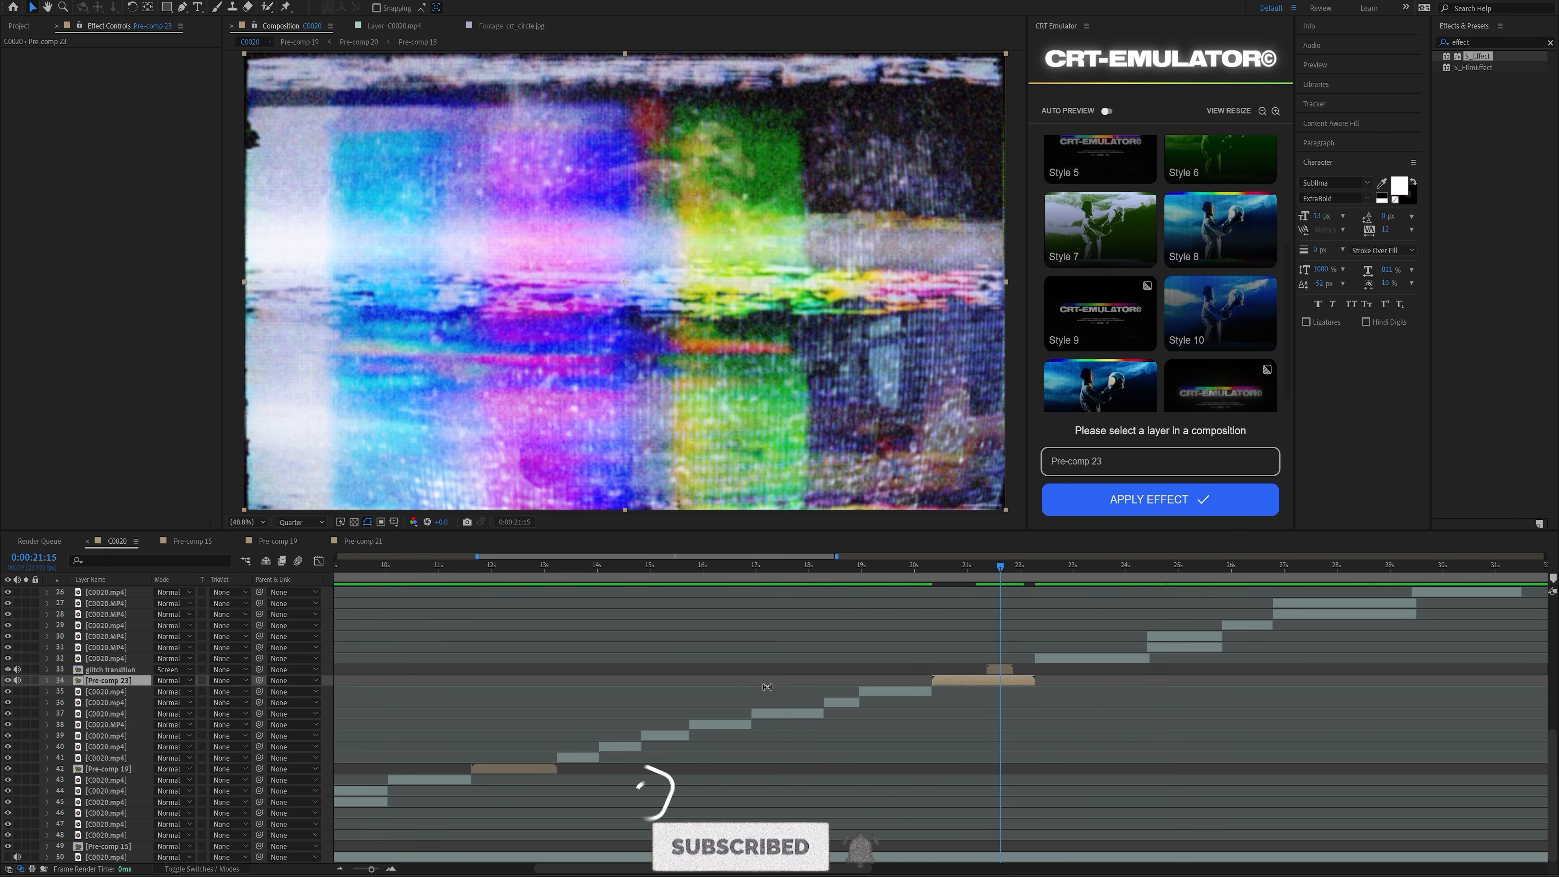
click(142, 64)
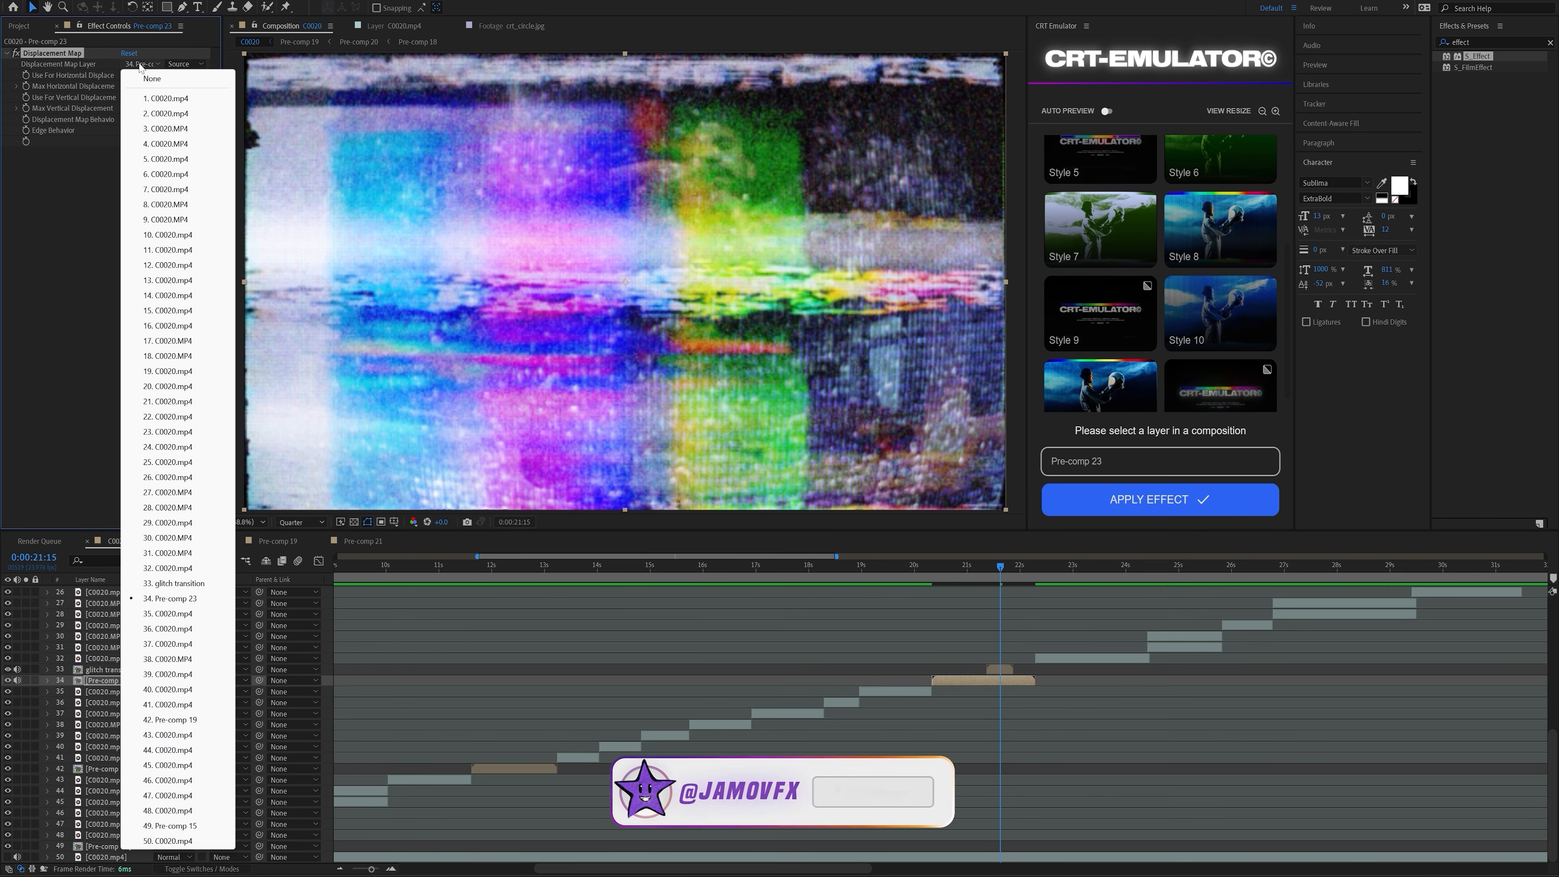
click(180, 583)
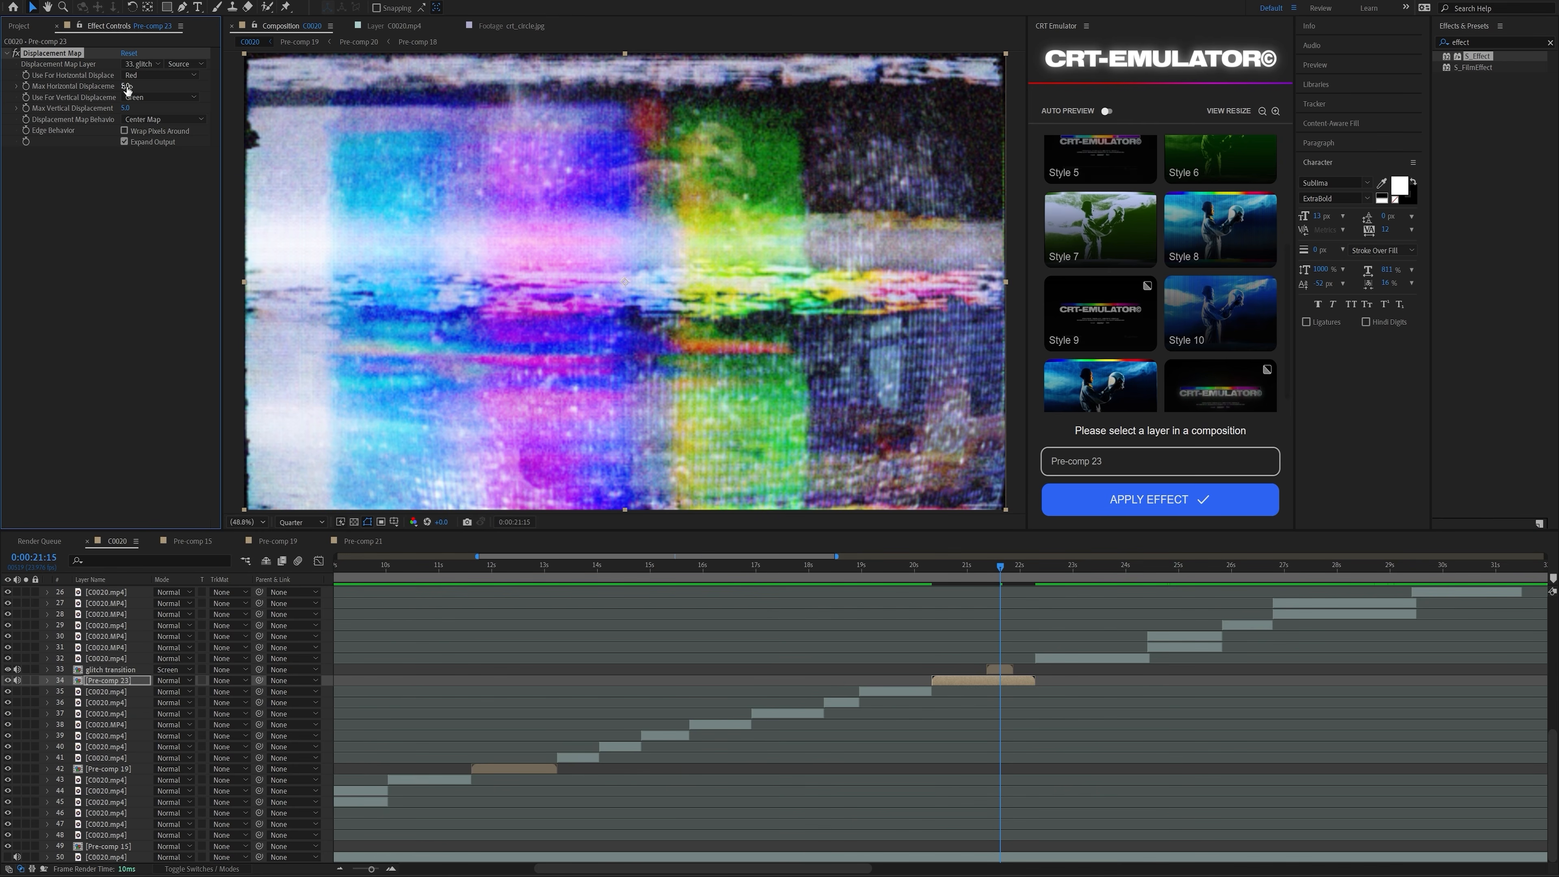
- Keyframe Max Horizontal Displacement at about 450 at 0:00:21:15 and at 0 at 0:00:21:21 and 0:00:21:09, and preview the transition
drag(147, 85, 426, 112)
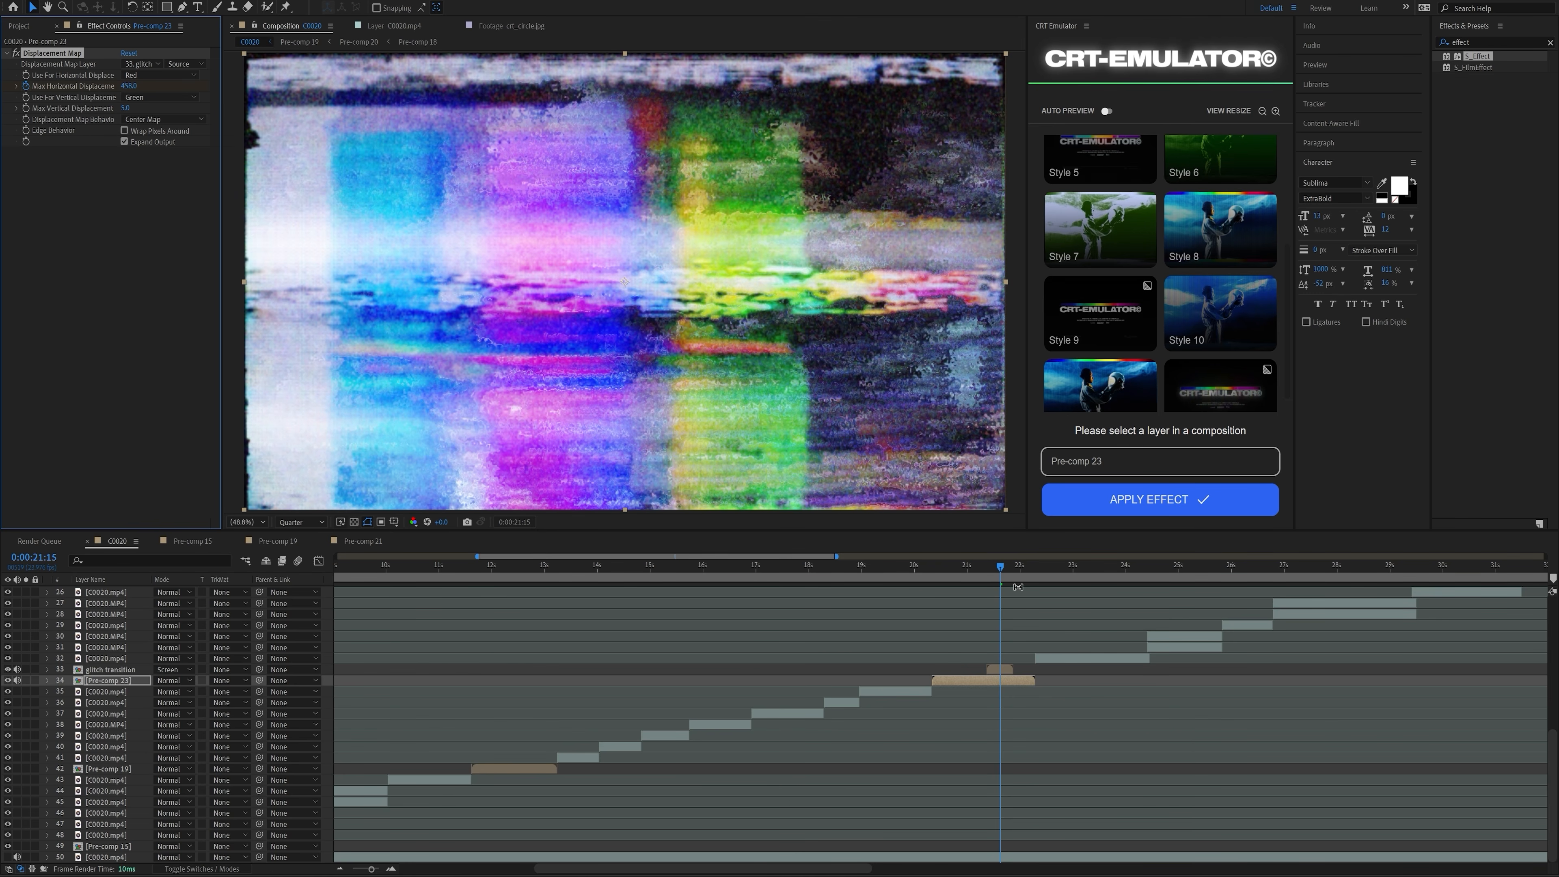
click(1016, 569)
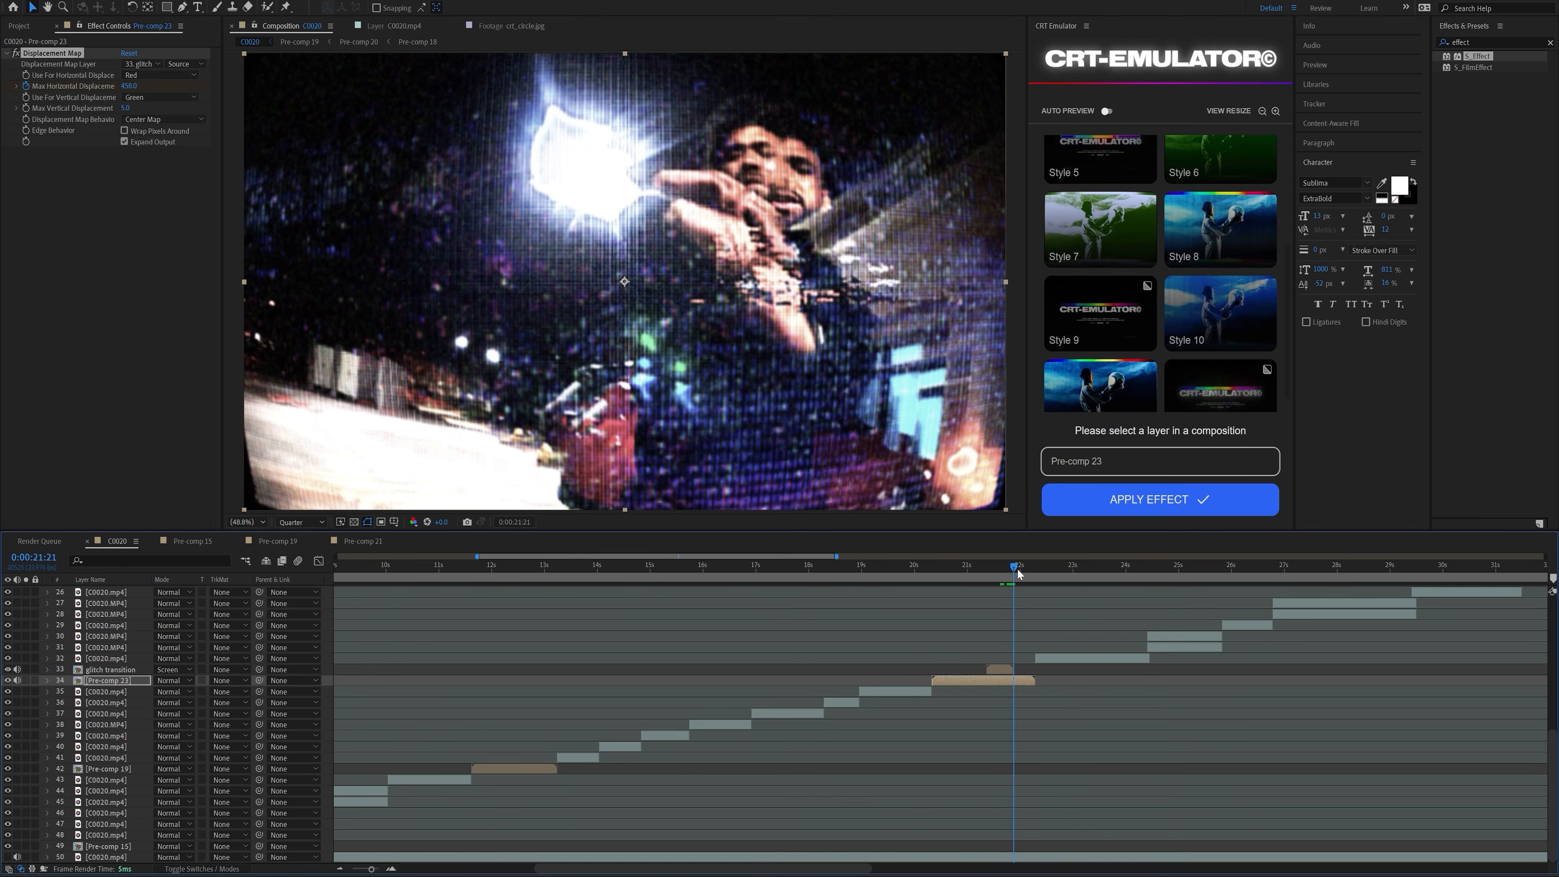
click(129, 86)
text(0)
click(108, 255)
drag(1001, 569, 988, 568)
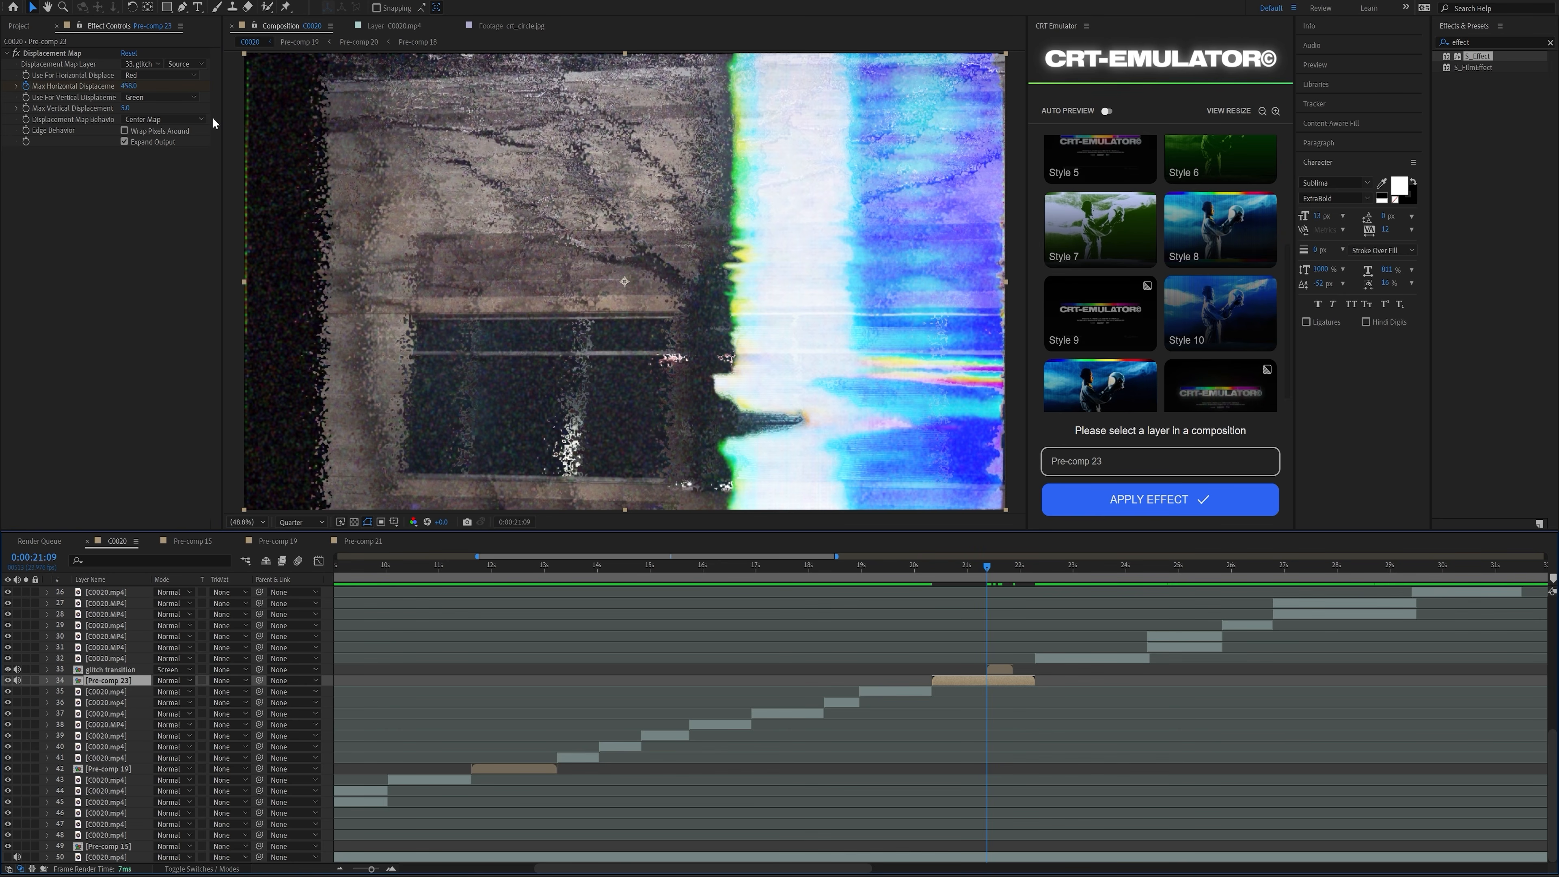
click(132, 87)
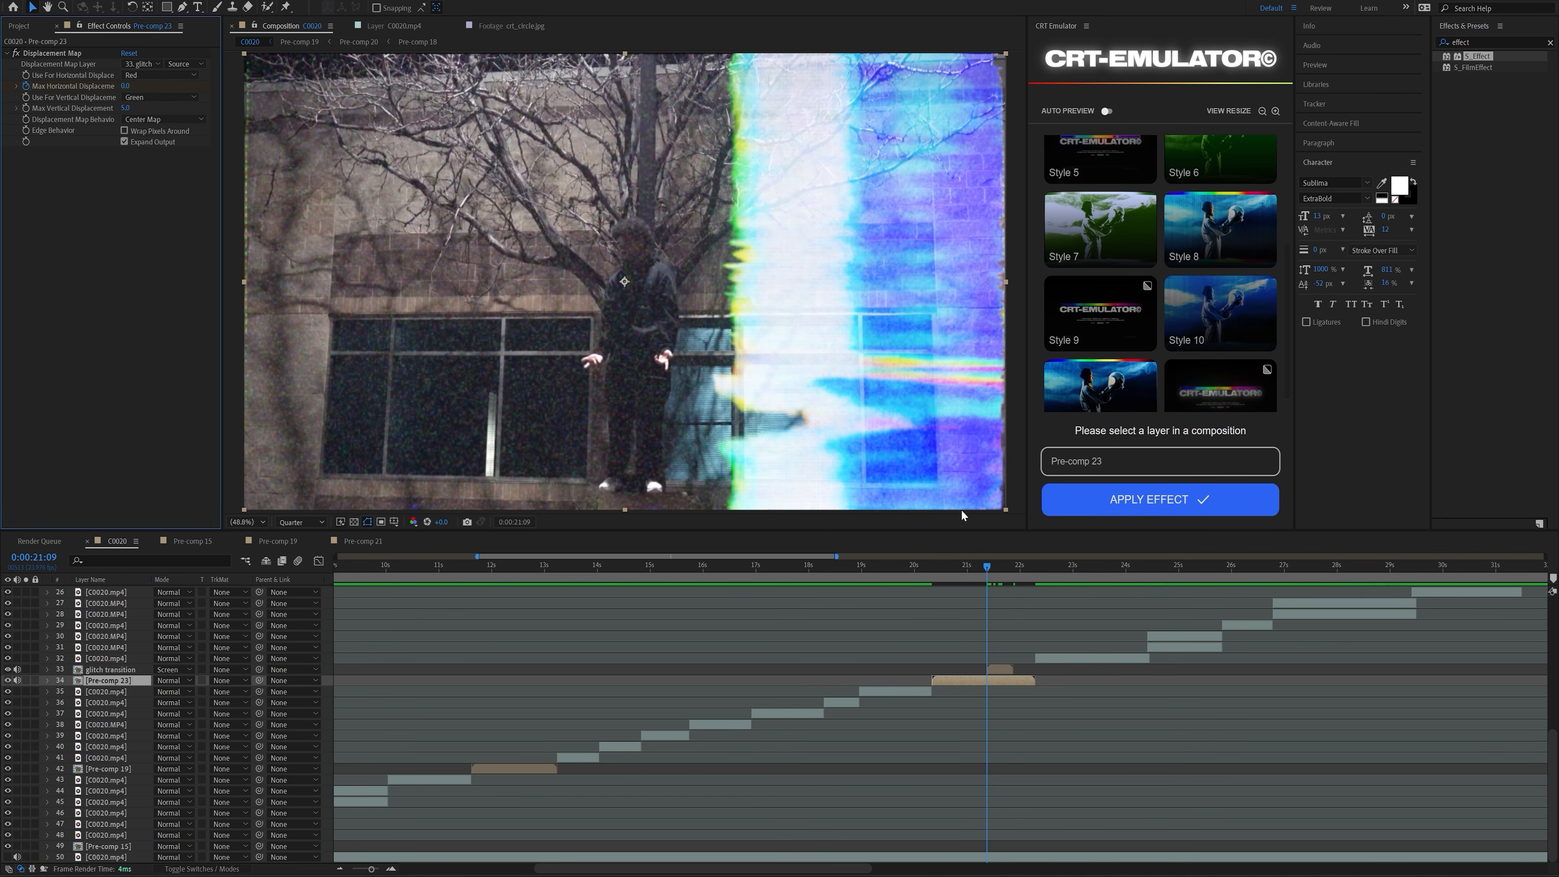
drag(986, 569, 985, 570)
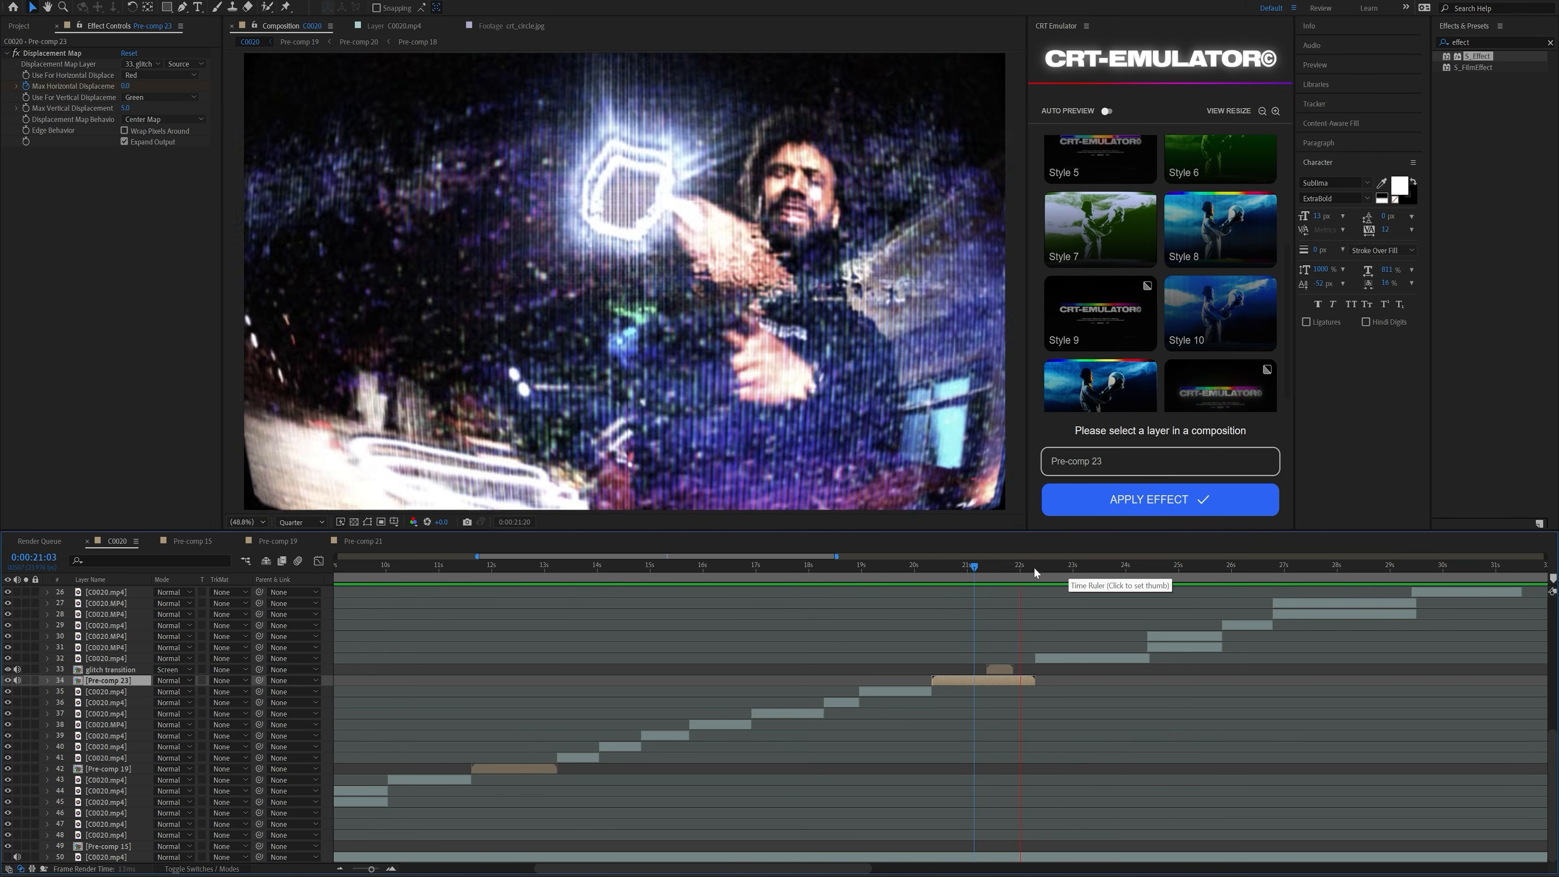
key(space)
- Apply Lumetri Color to the glitch transition layer and set its basic correction saturation to 70
mouse_move(994, 566)
mouse_down()
mouse_move(1016, 566)
mouse_move(975, 567)
mouse_move(999, 578)
mouse_up()
click(1007, 673)
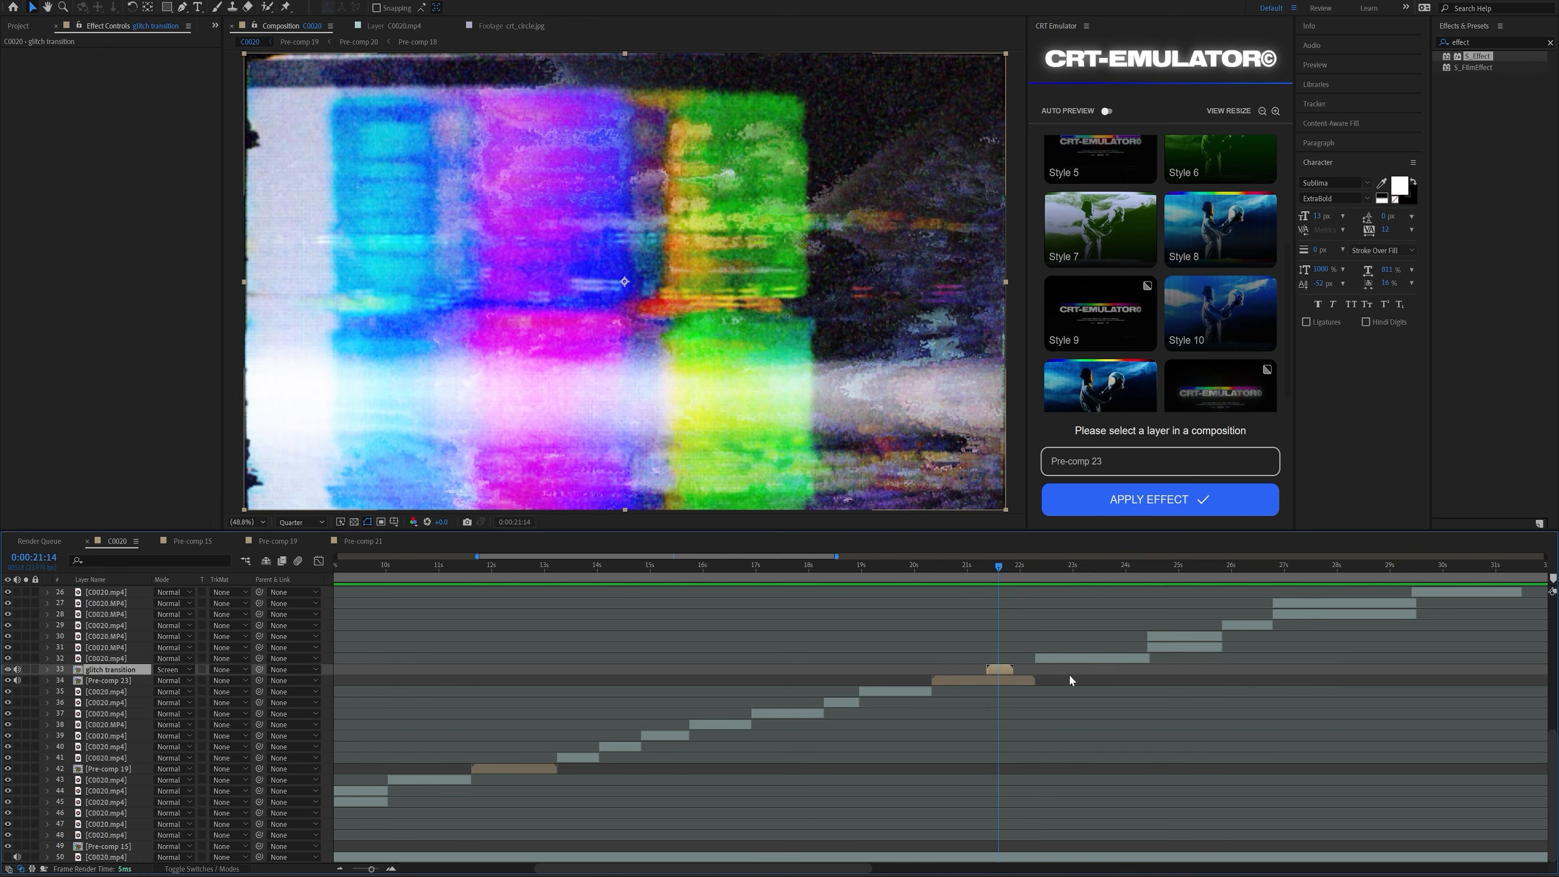
right_click(1119, 673)
key(Escape)
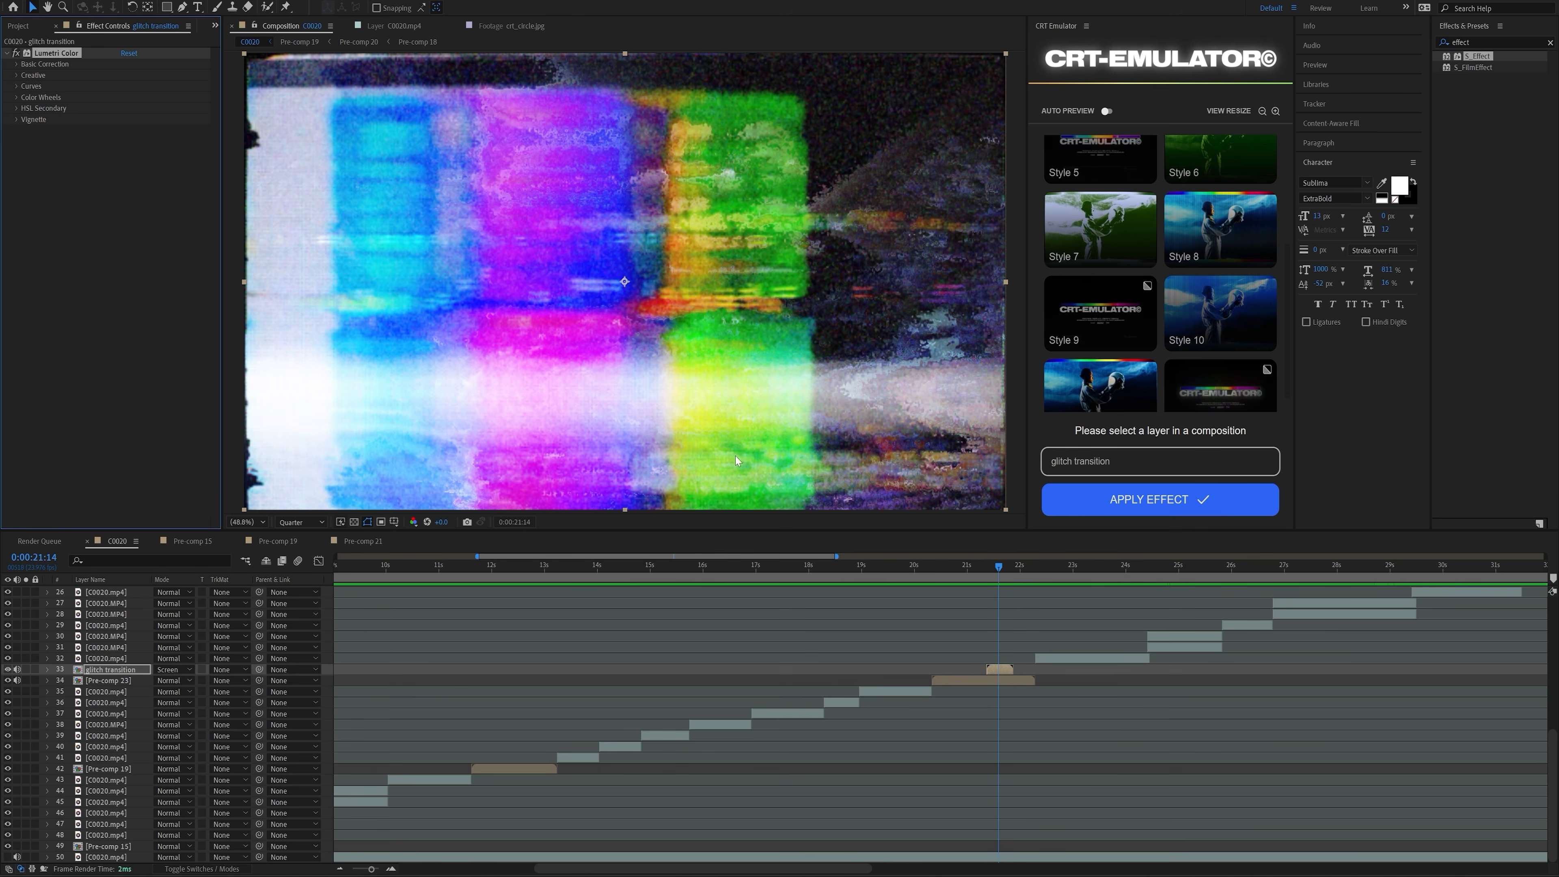
click(16, 64)
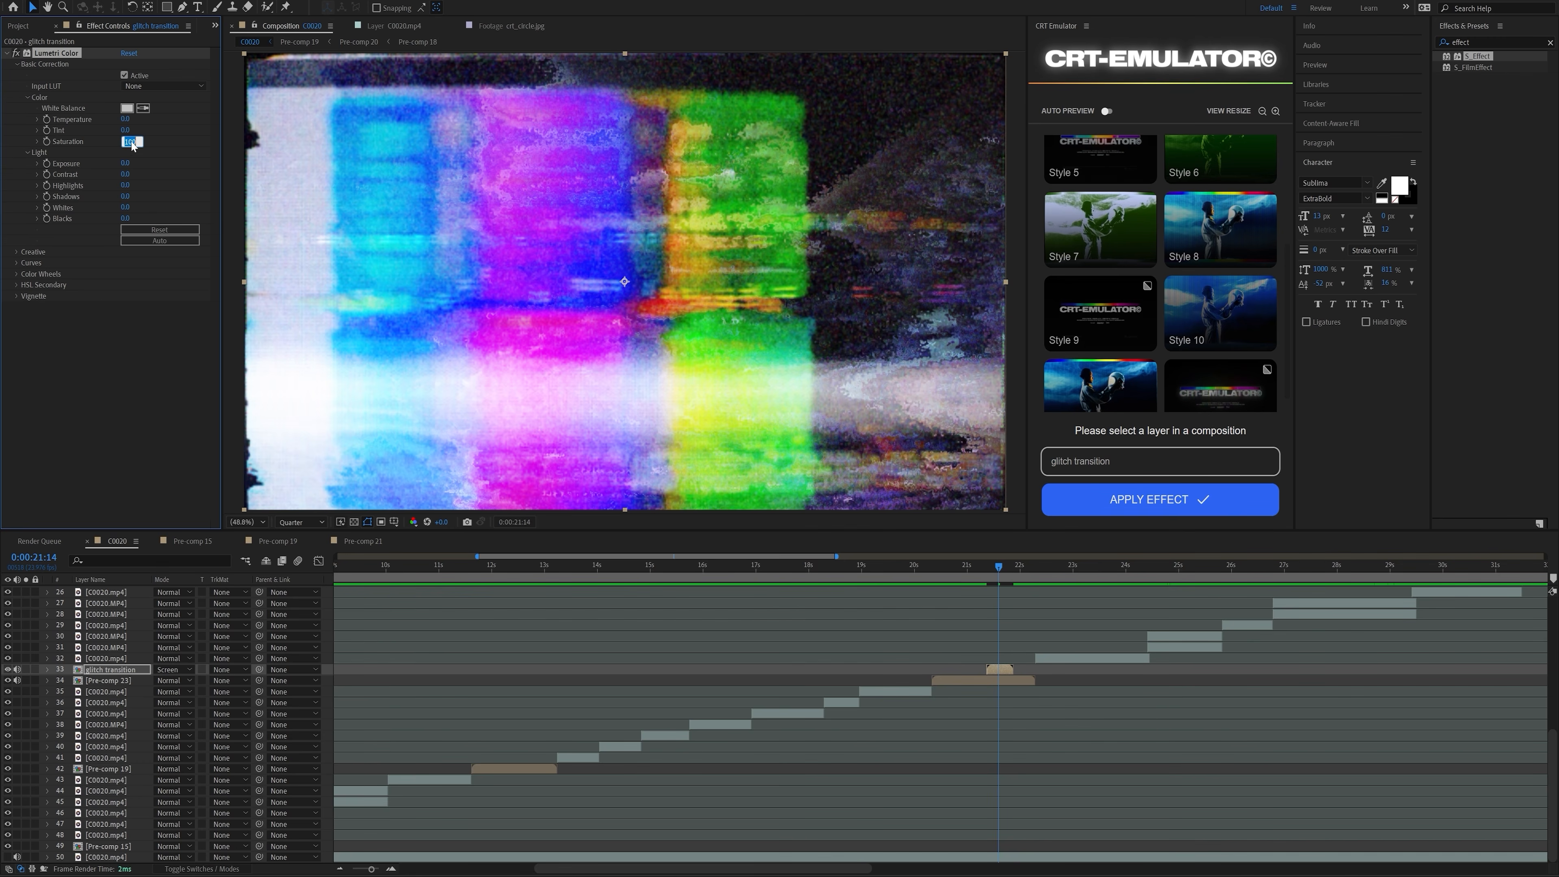
key(Return)
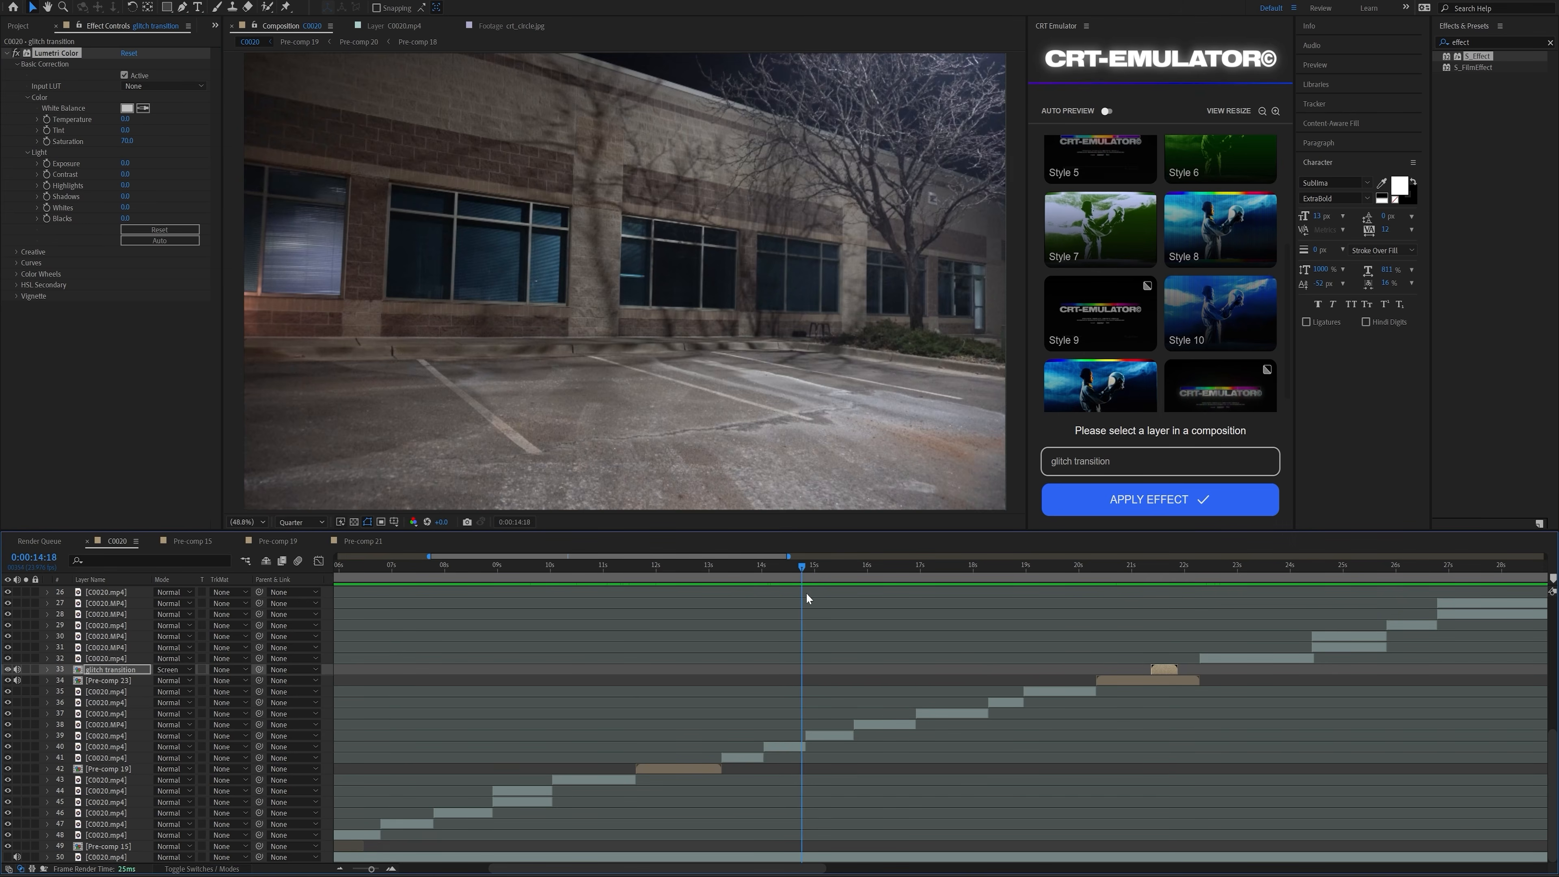
- Add the Spell_Hit_1_1220_4K clip to the C0020 composition at the parking lot shot around 14 seconds
drag(806, 592, 787, 565)
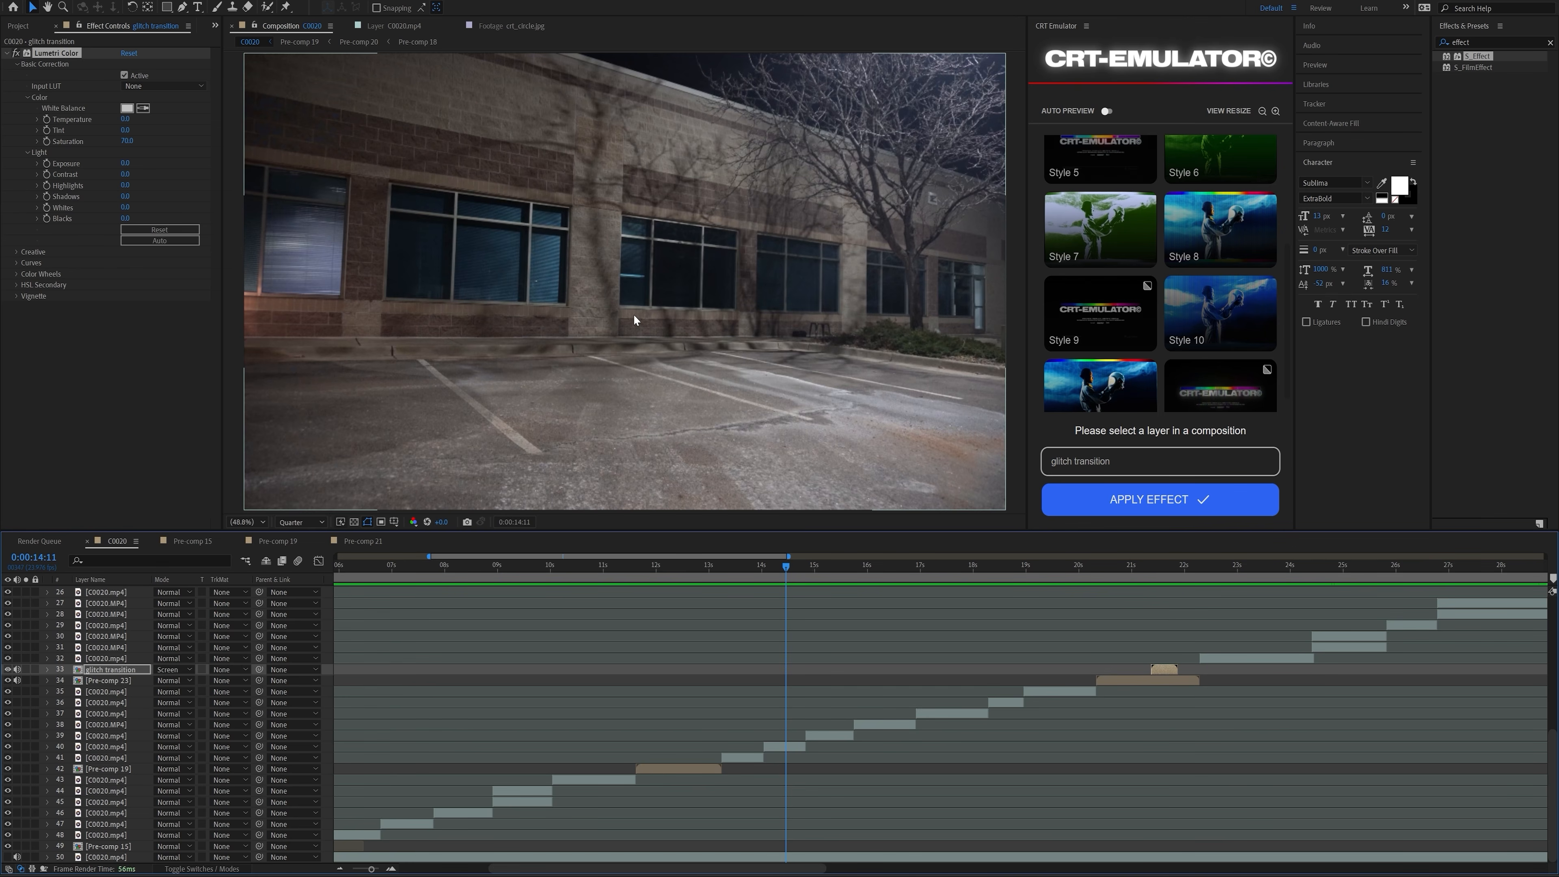
scroll(670, 291, down, 2)
scroll(631, 306, up, 2)
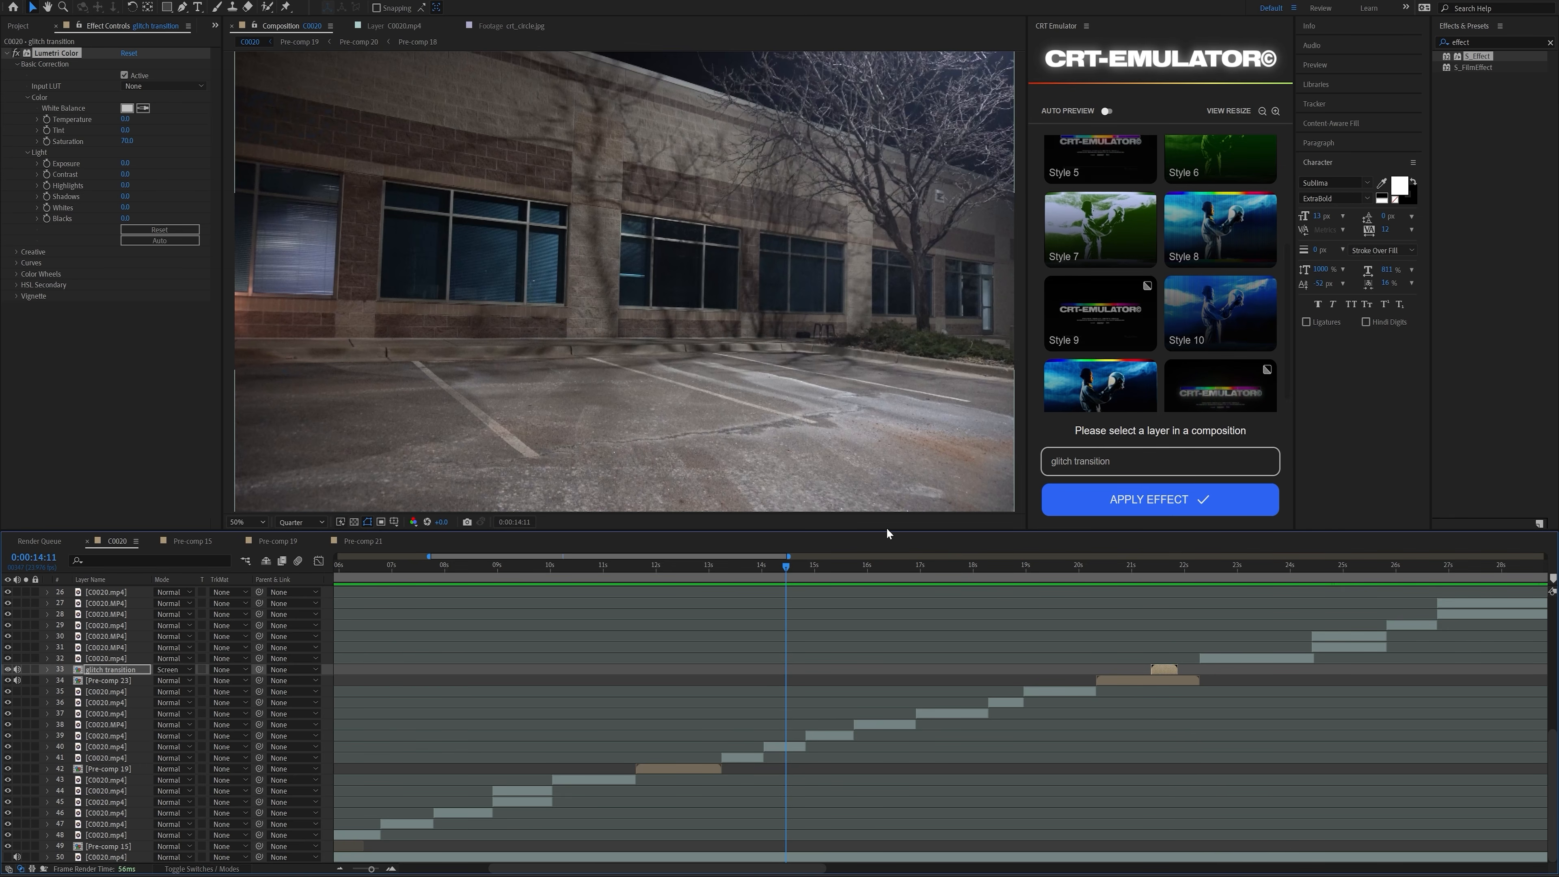
drag(801, 568, 829, 576)
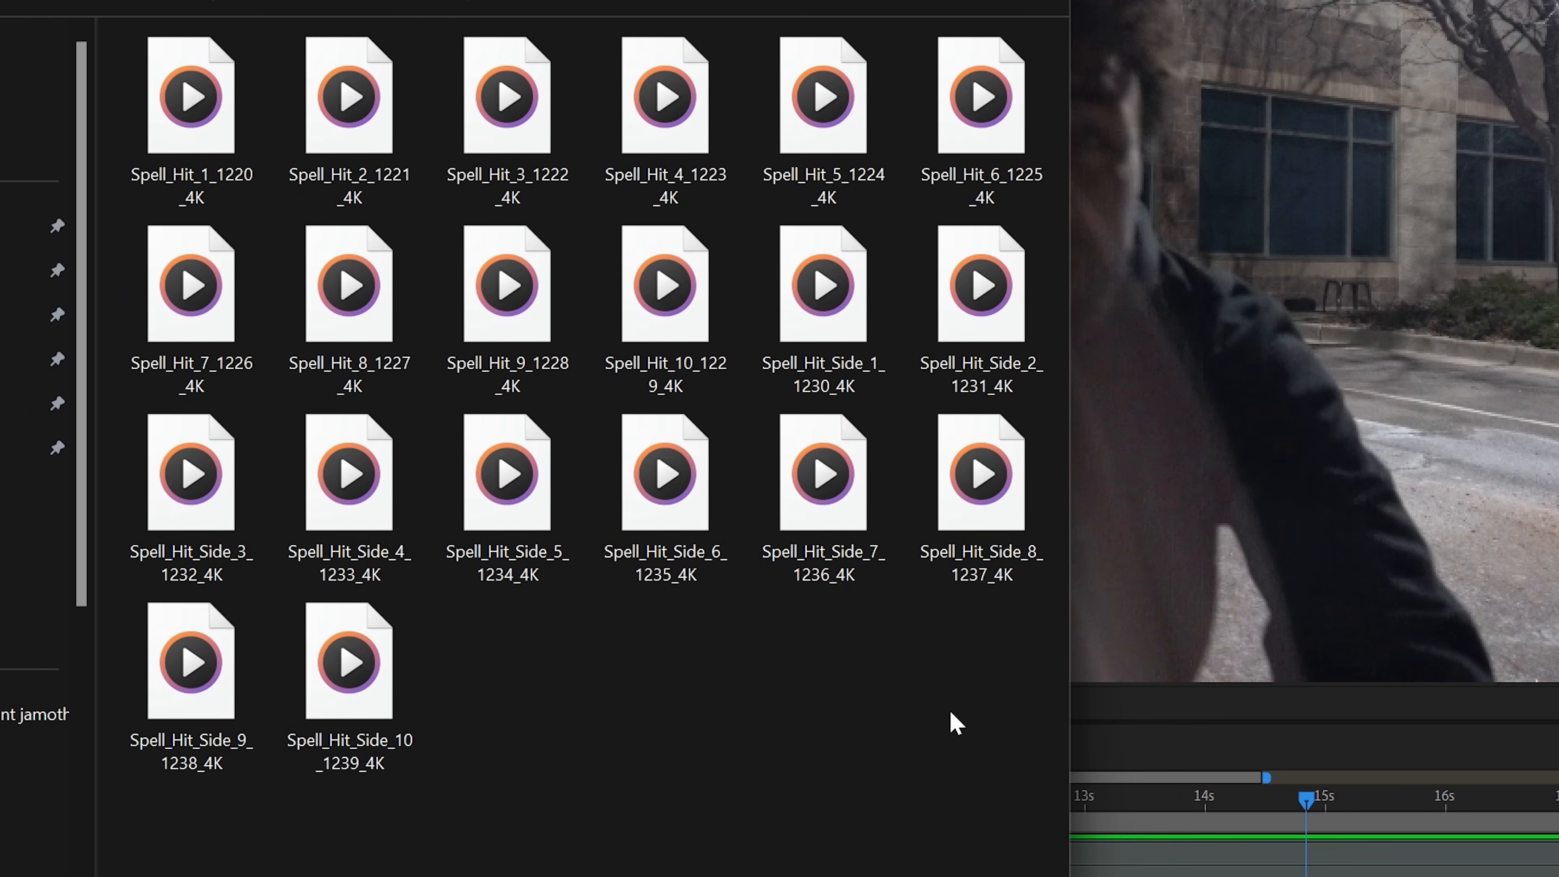
click(196, 136)
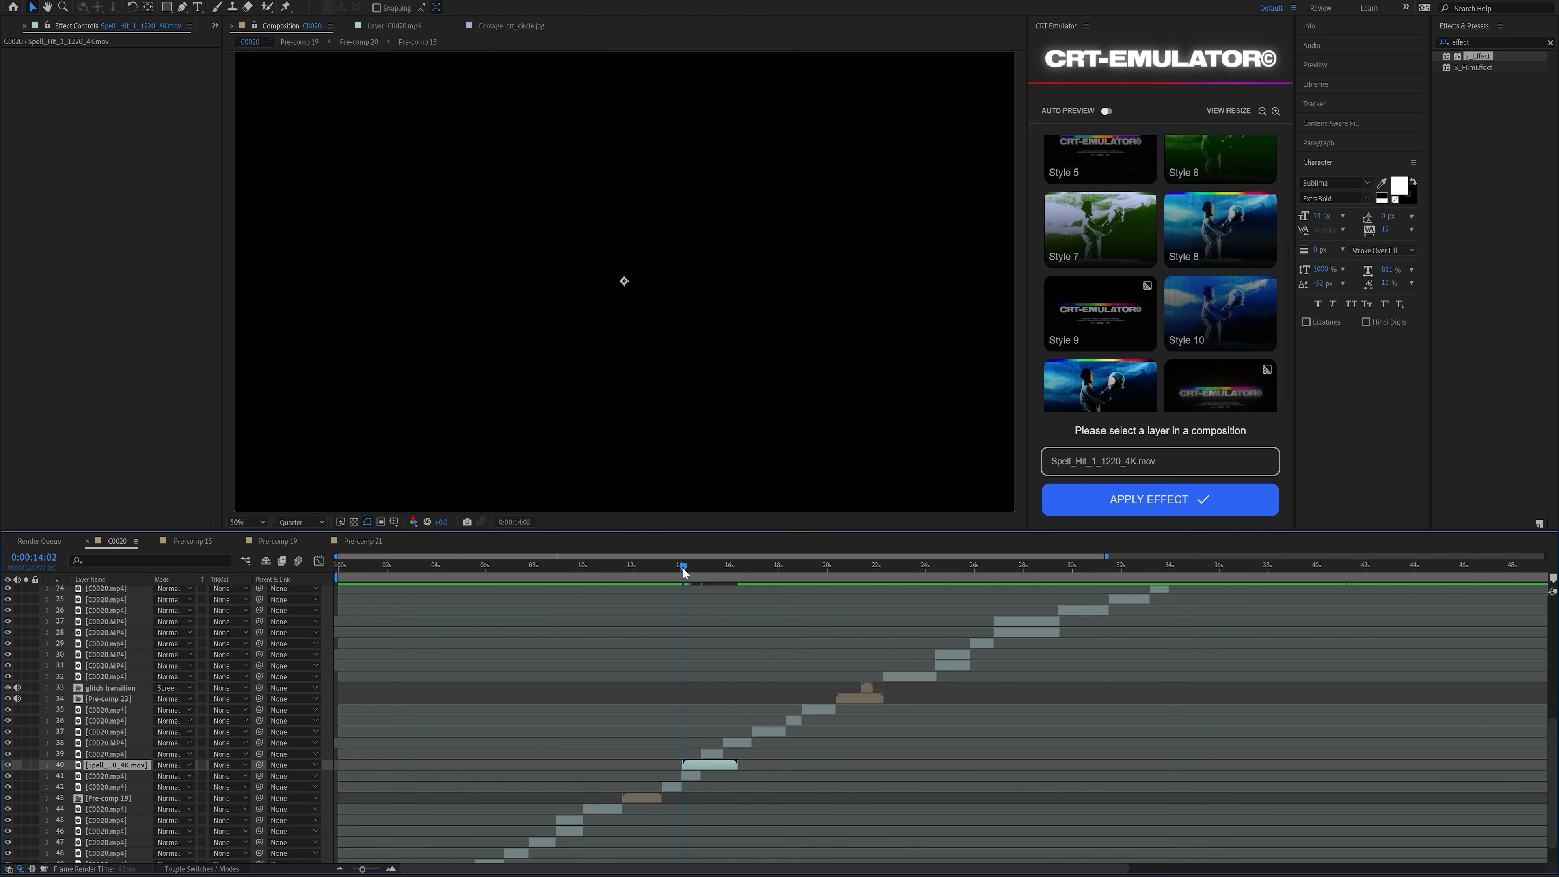
- Set the Spell_Hit_1_1220_4K.mov layer to Screen mode and move it above the next C0020.mp4 clip, starting just before 0:00:14:20
drag(683, 574, 692, 577)
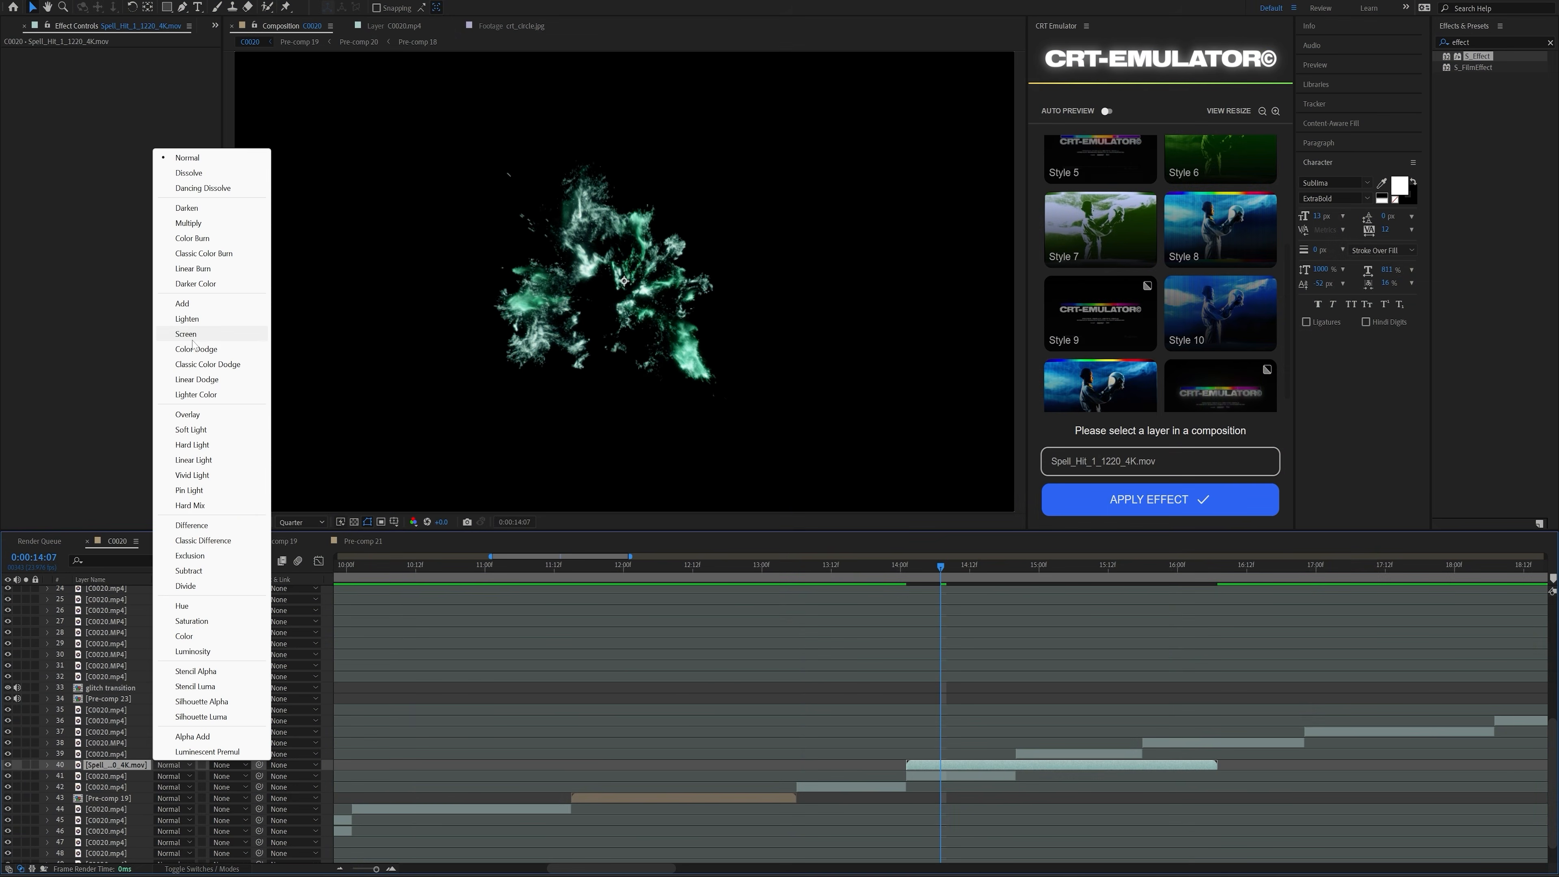
click(192, 335)
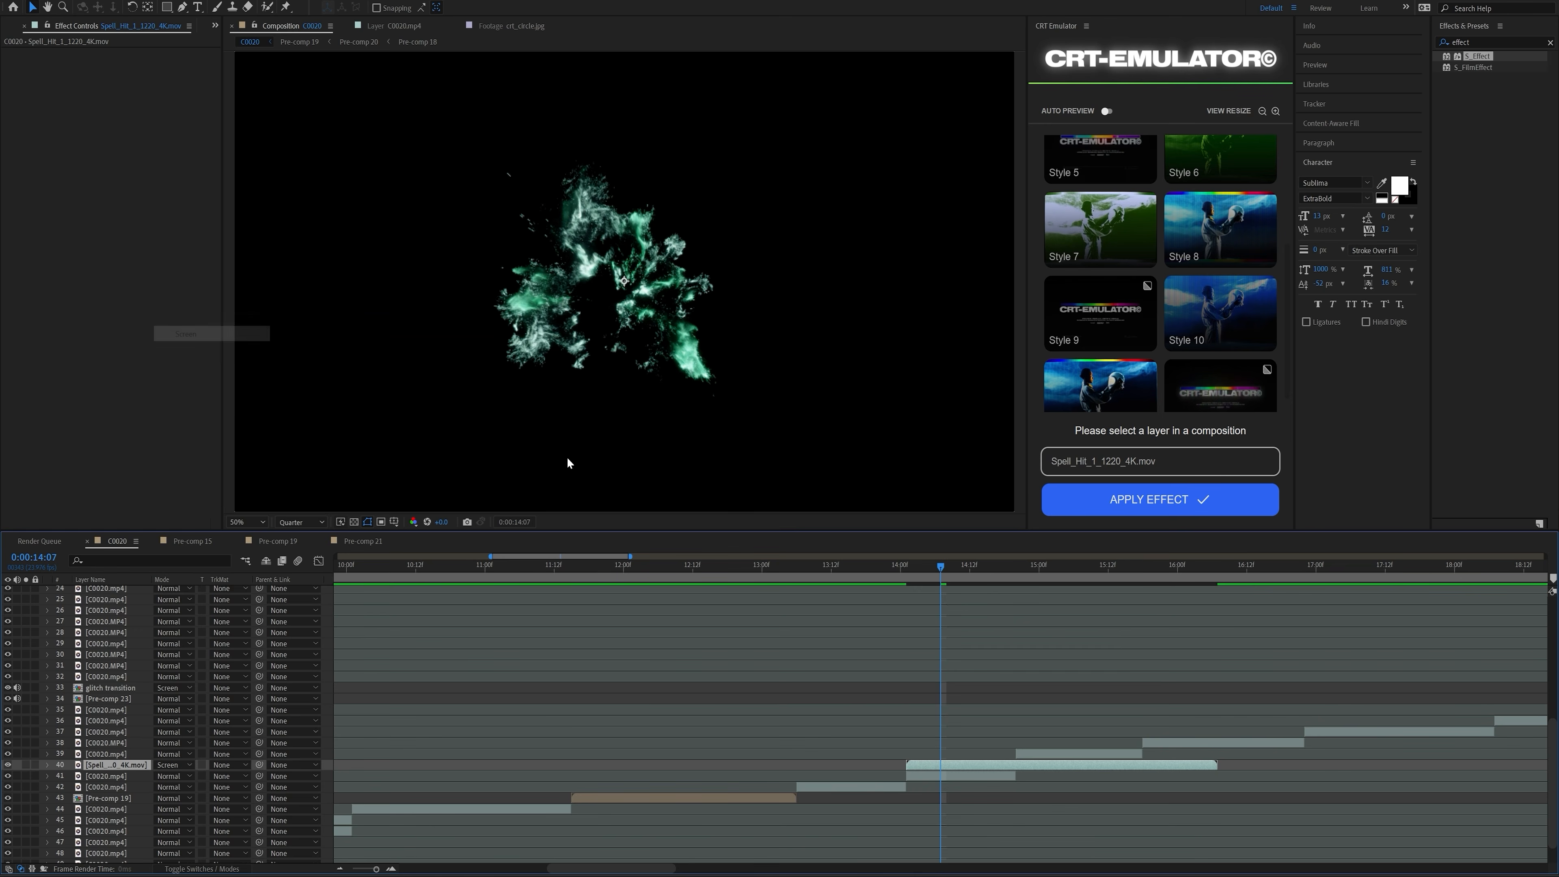
drag(933, 565, 988, 578)
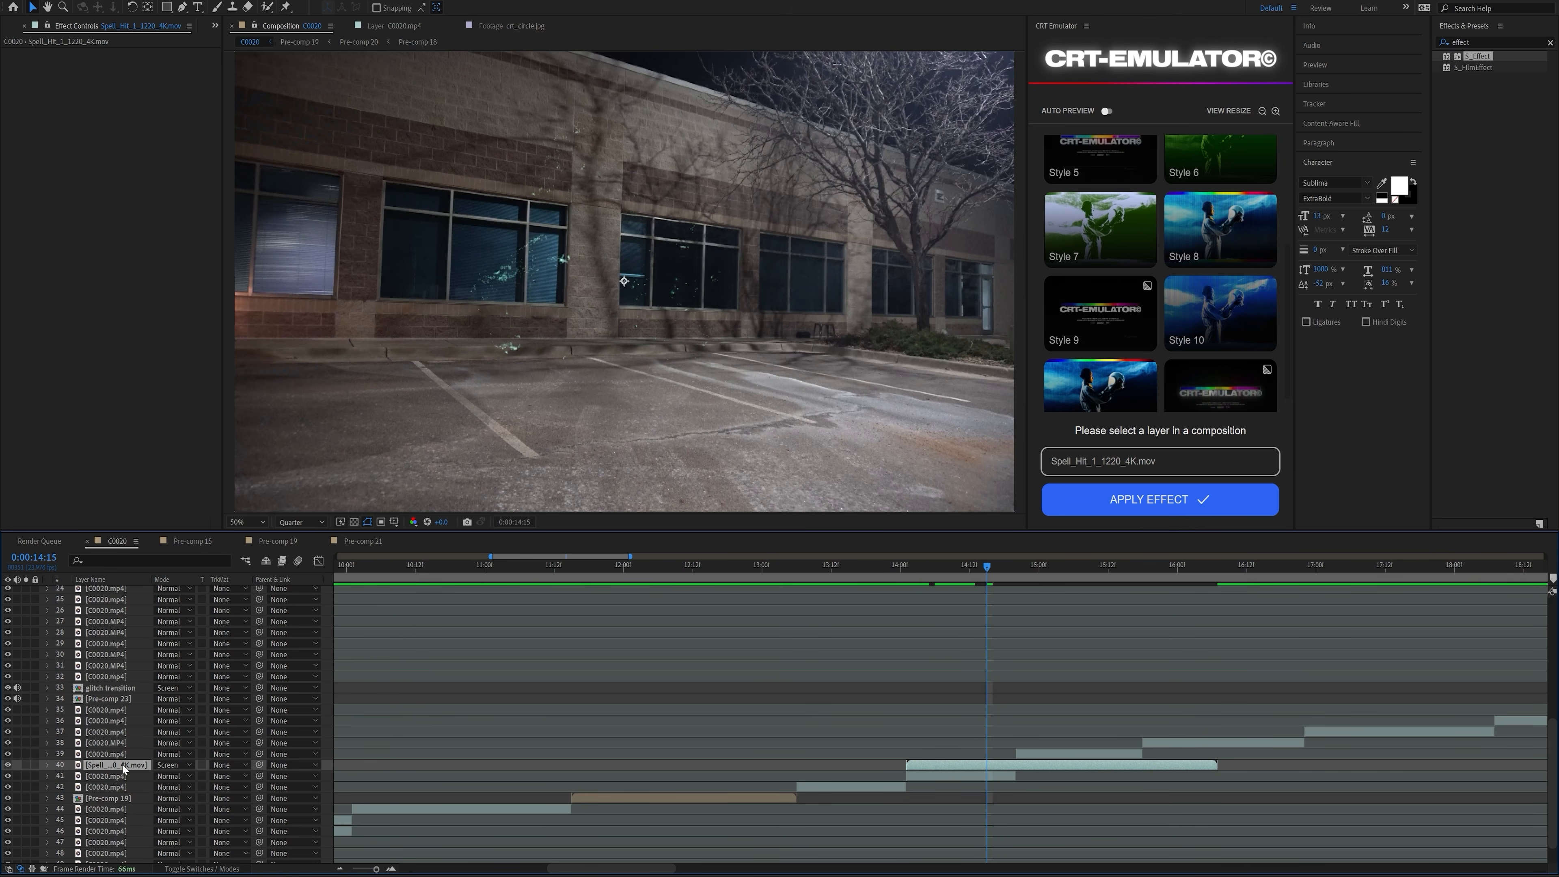
drag(122, 753, 709, 754)
click(1033, 565)
drag(951, 760, 1017, 754)
click(1017, 565)
- Scale the Spell_Hit_1_1220_4K.mov layer up to 360% and rotate it so the burst covers the man in the shot
key(s)
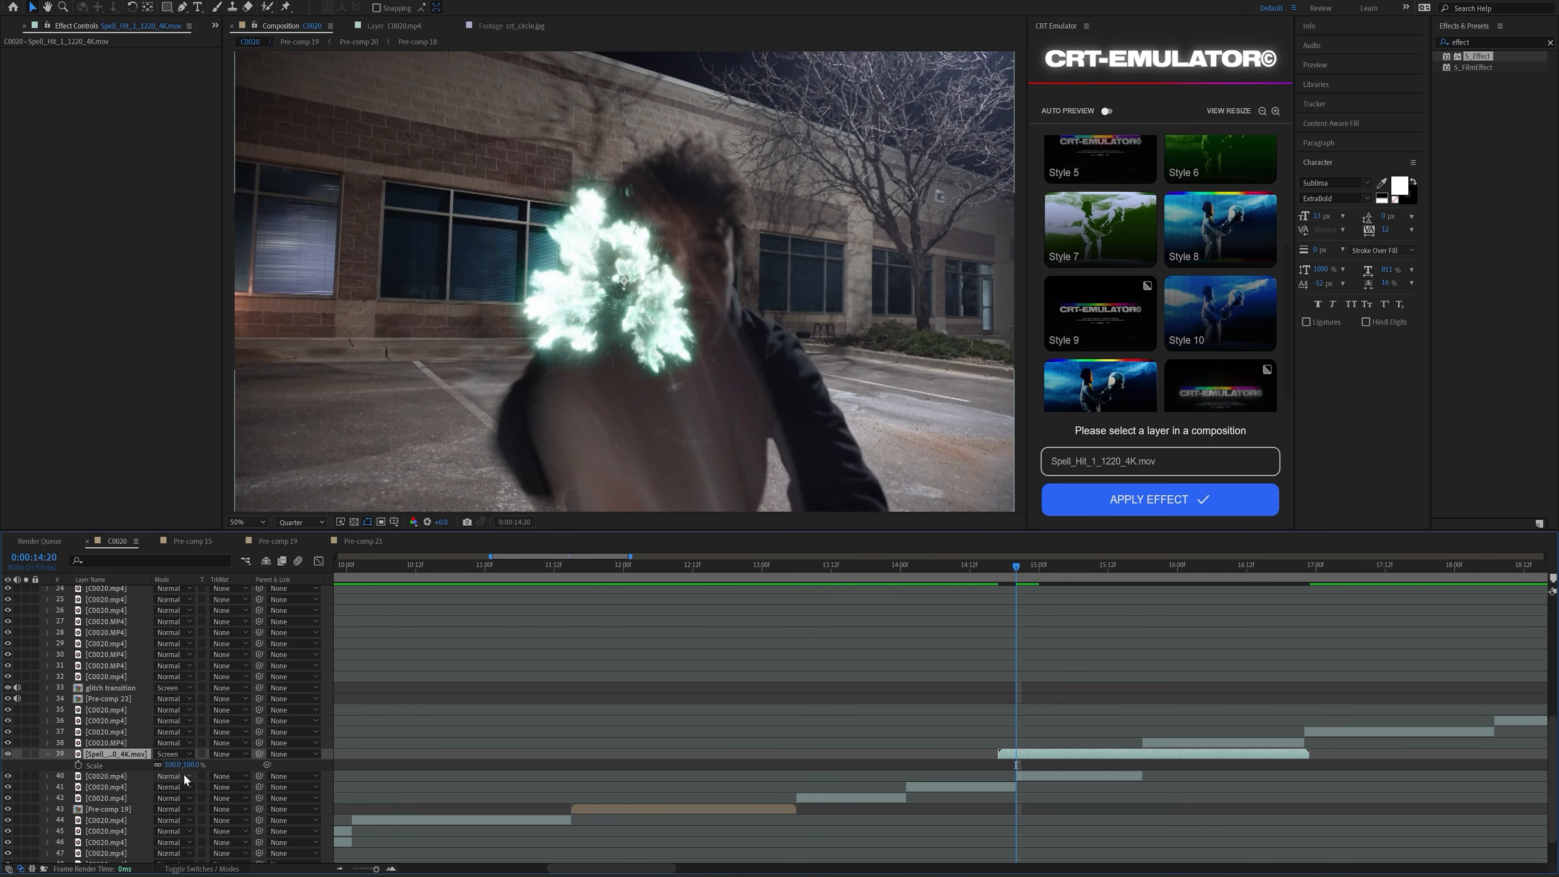
click(186, 772)
click(191, 763)
drag(186, 765, 335, 771)
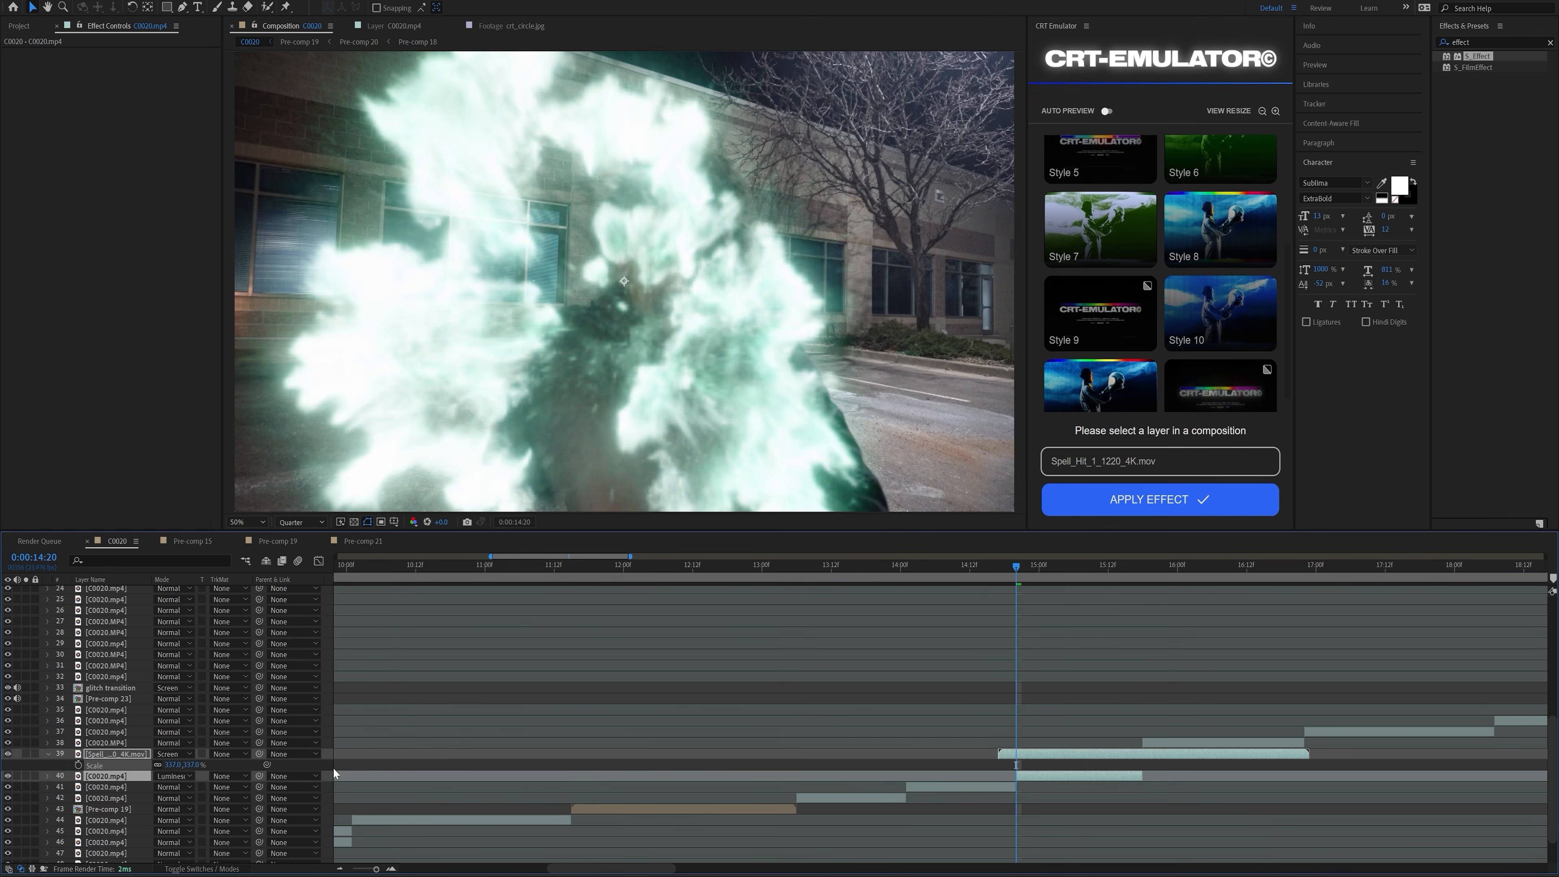
key(r)
drag(171, 765, 80, 779)
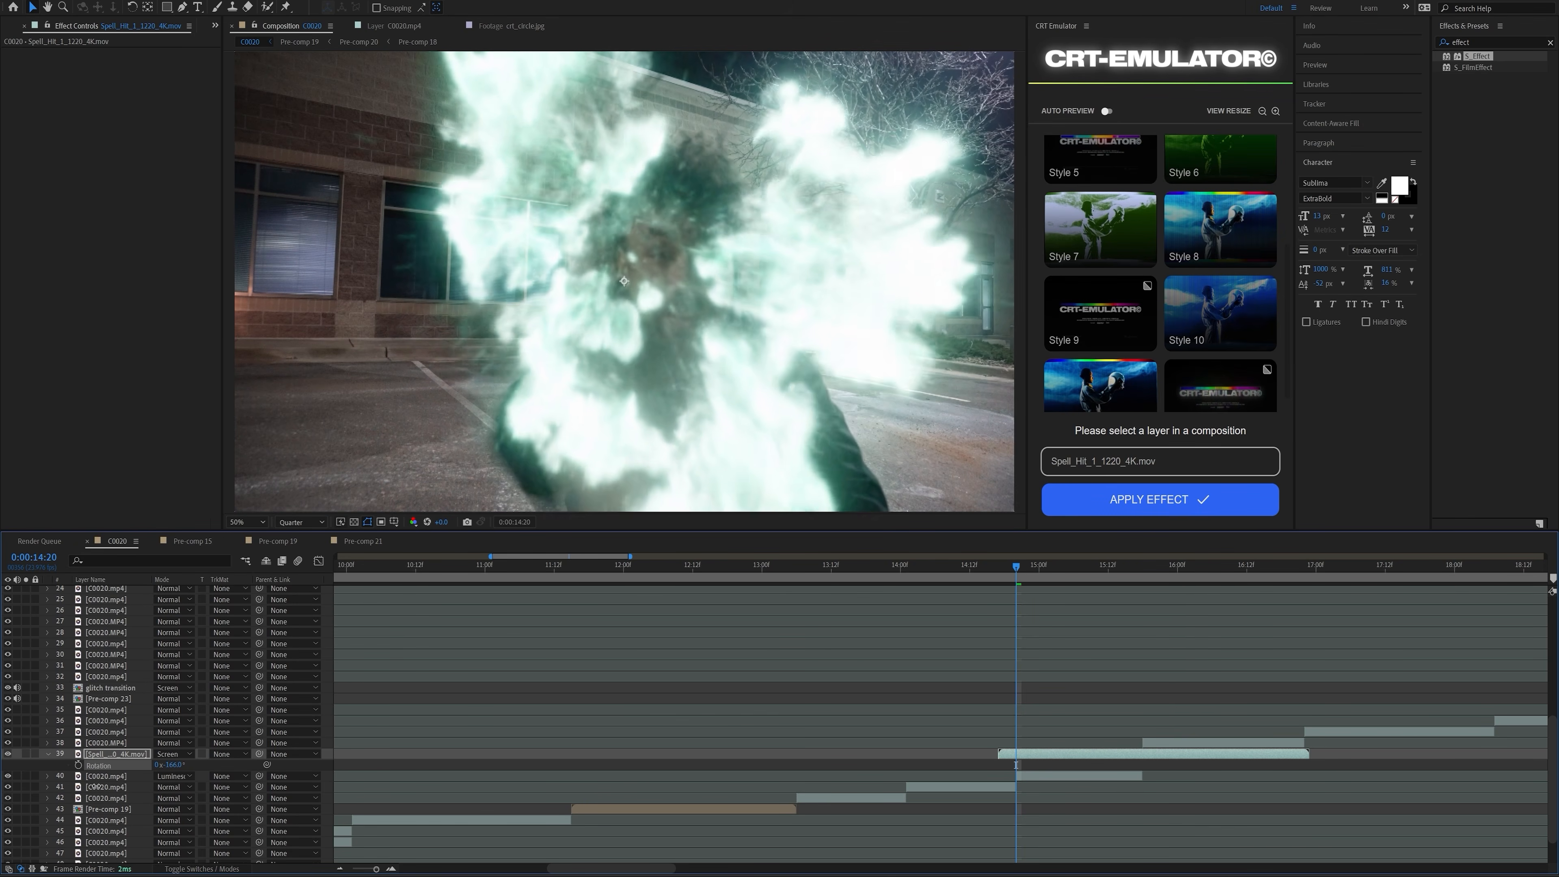
key(s)
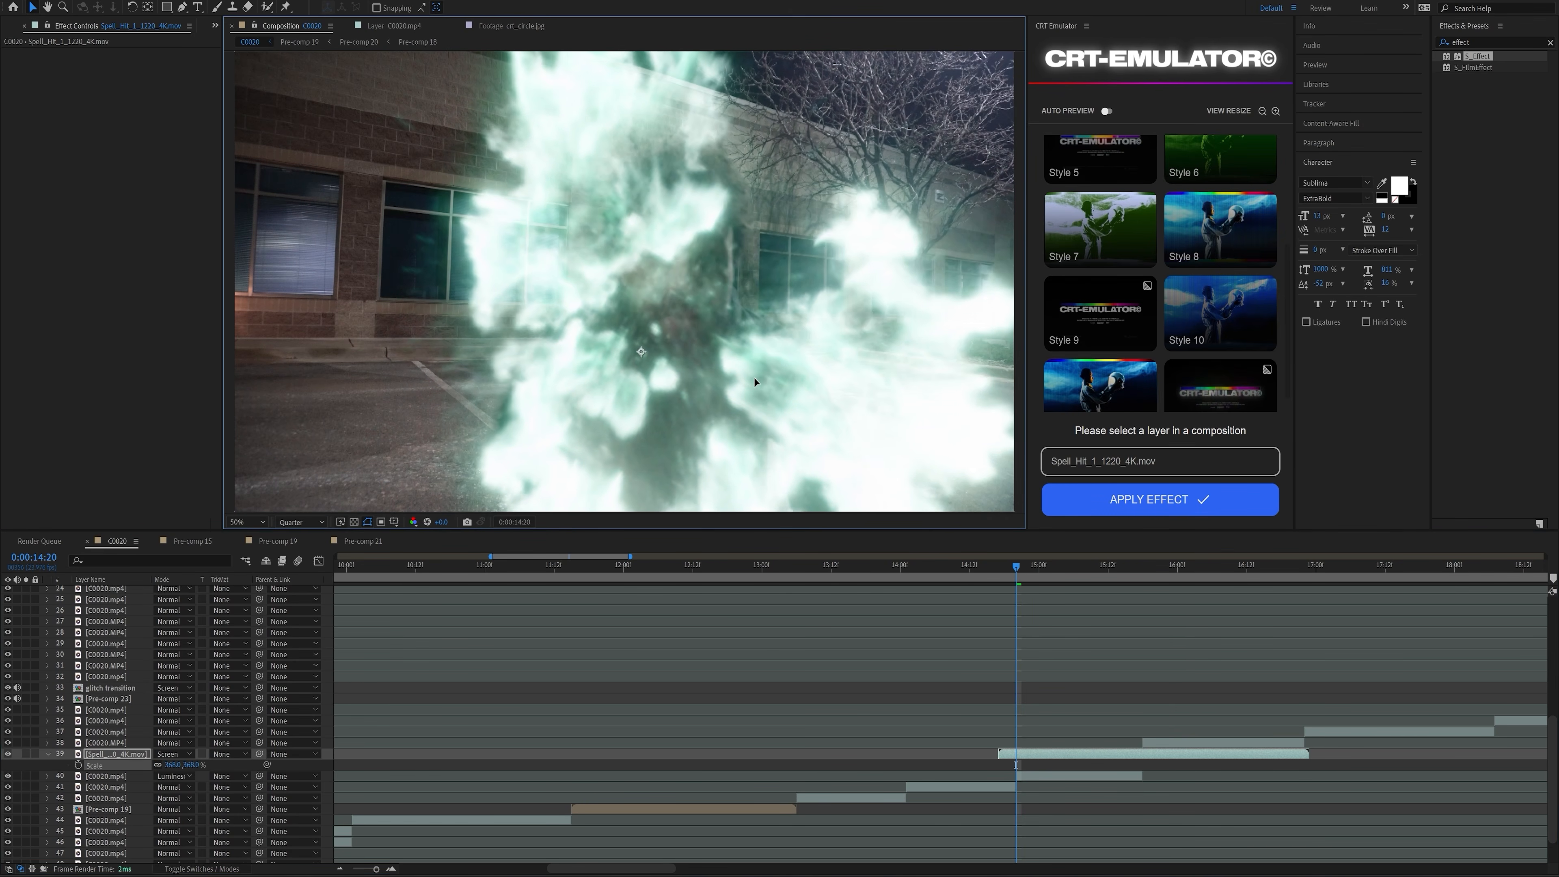
mouse_move(1014, 568)
mouse_down()
mouse_move(989, 571)
mouse_move(1046, 572)
mouse_move(960, 577)
mouse_move(1074, 576)
mouse_move(975, 580)
mouse_move(1054, 583)
mouse_move(1012, 584)
mouse_up()
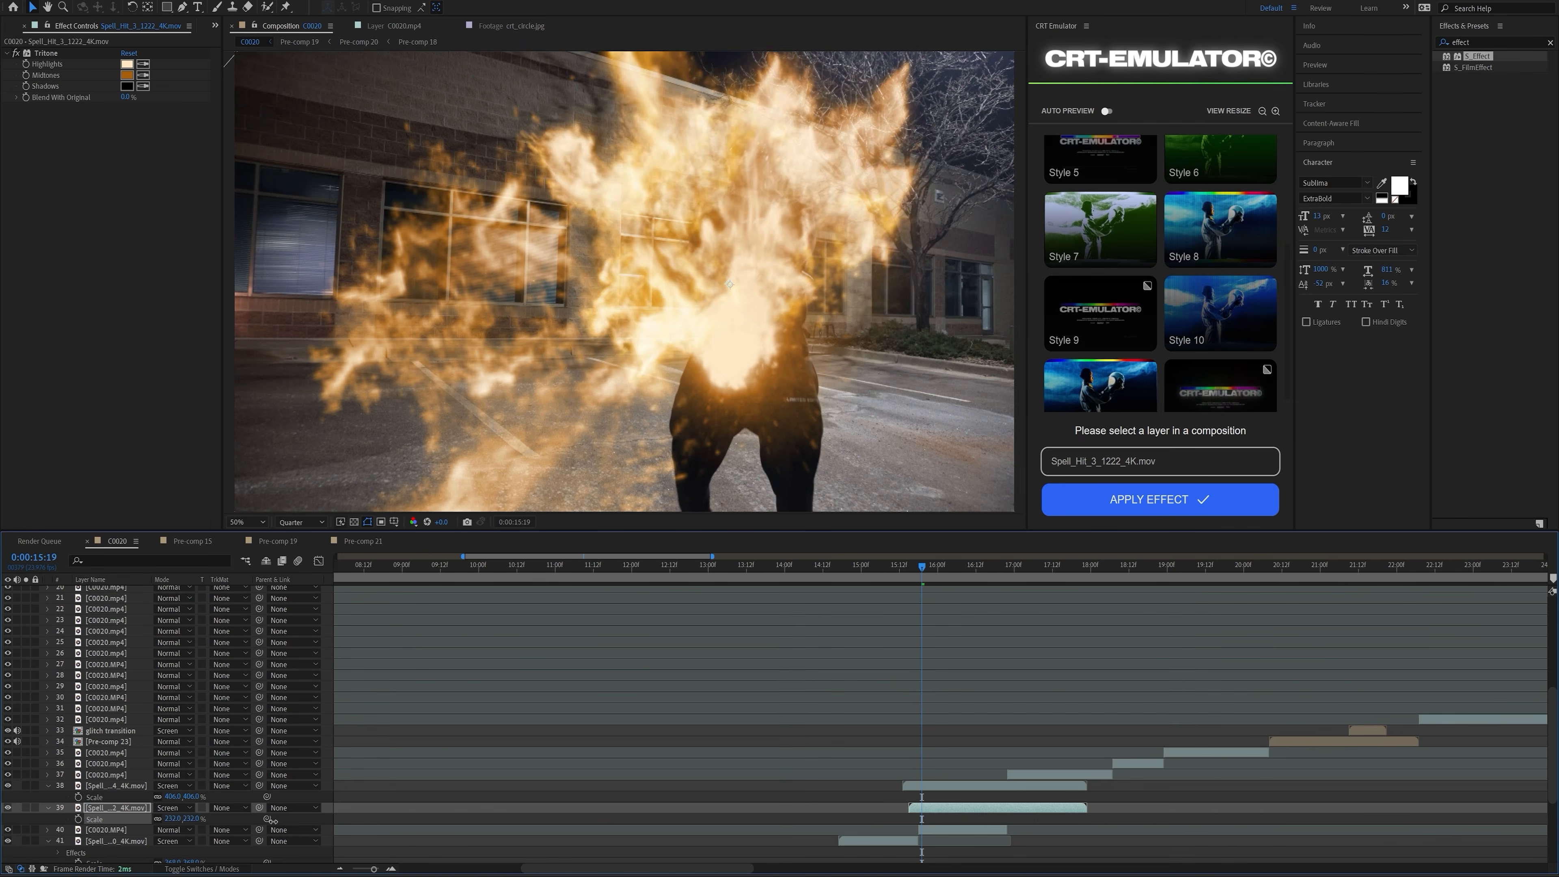
- Scale the Spell_Hit_3_1222_4K.mov layer to 245%, reposition its fire burst over the man's body, and preview it
drag(274, 822, 269, 821)
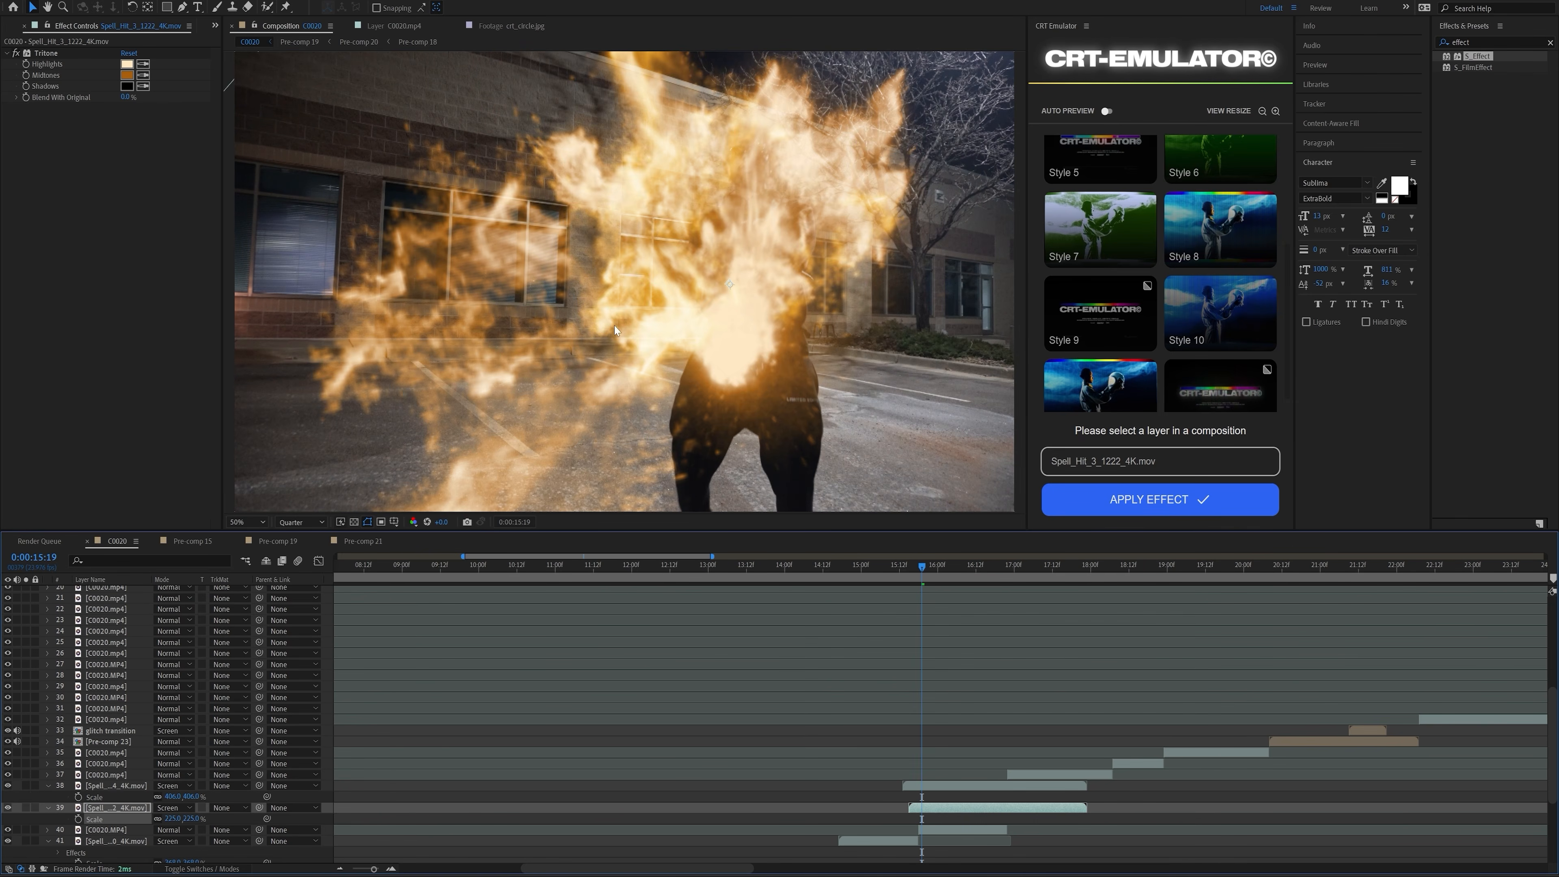
drag(747, 197, 759, 299)
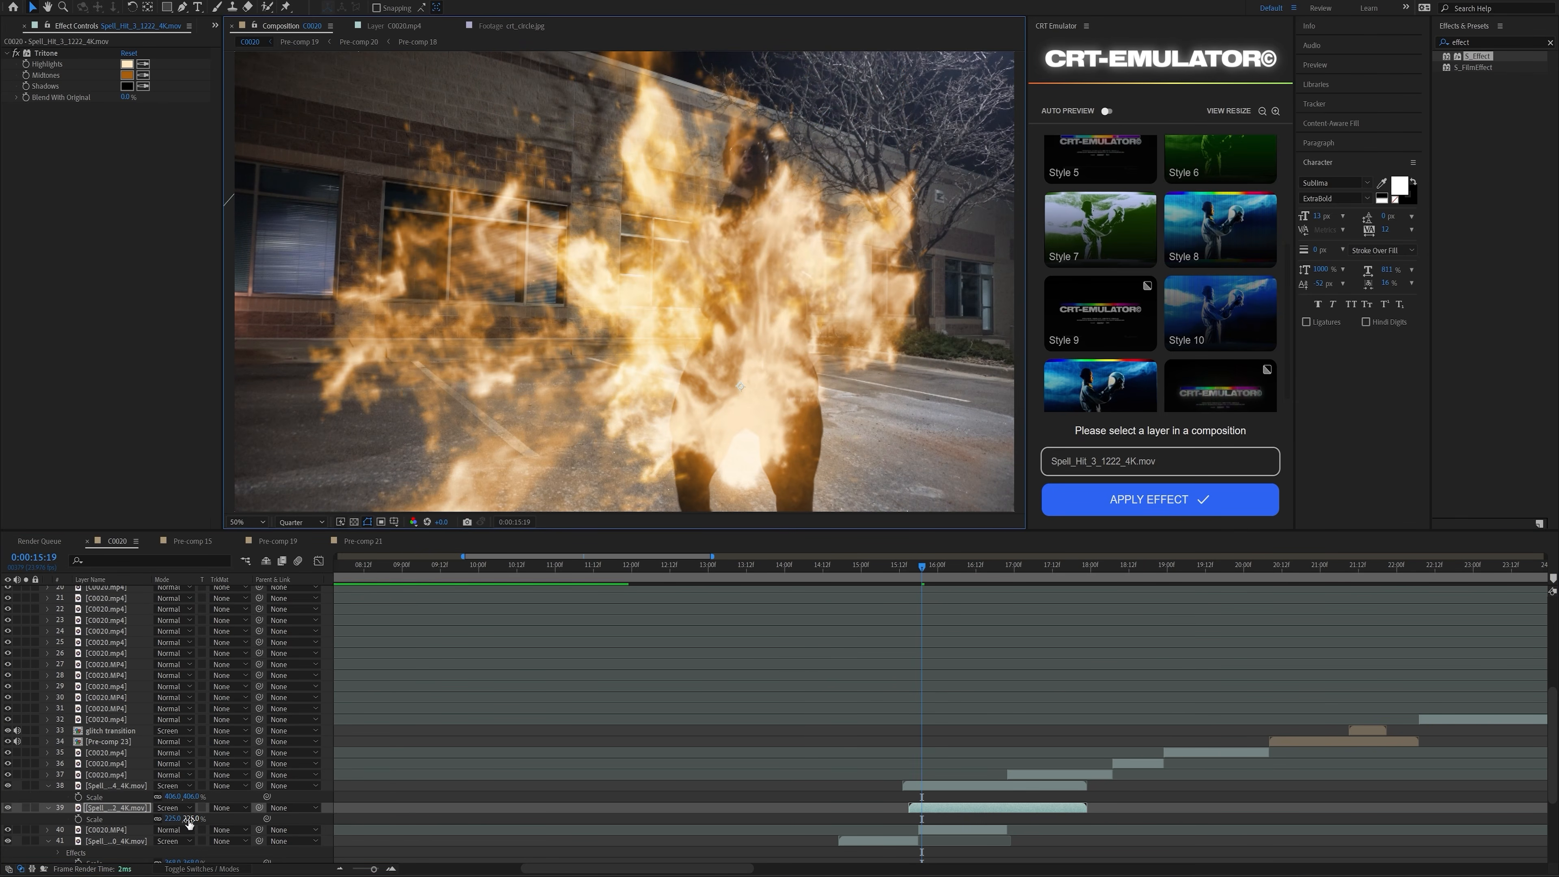
drag(189, 821, 203, 822)
drag(730, 357, 727, 314)
key(space)
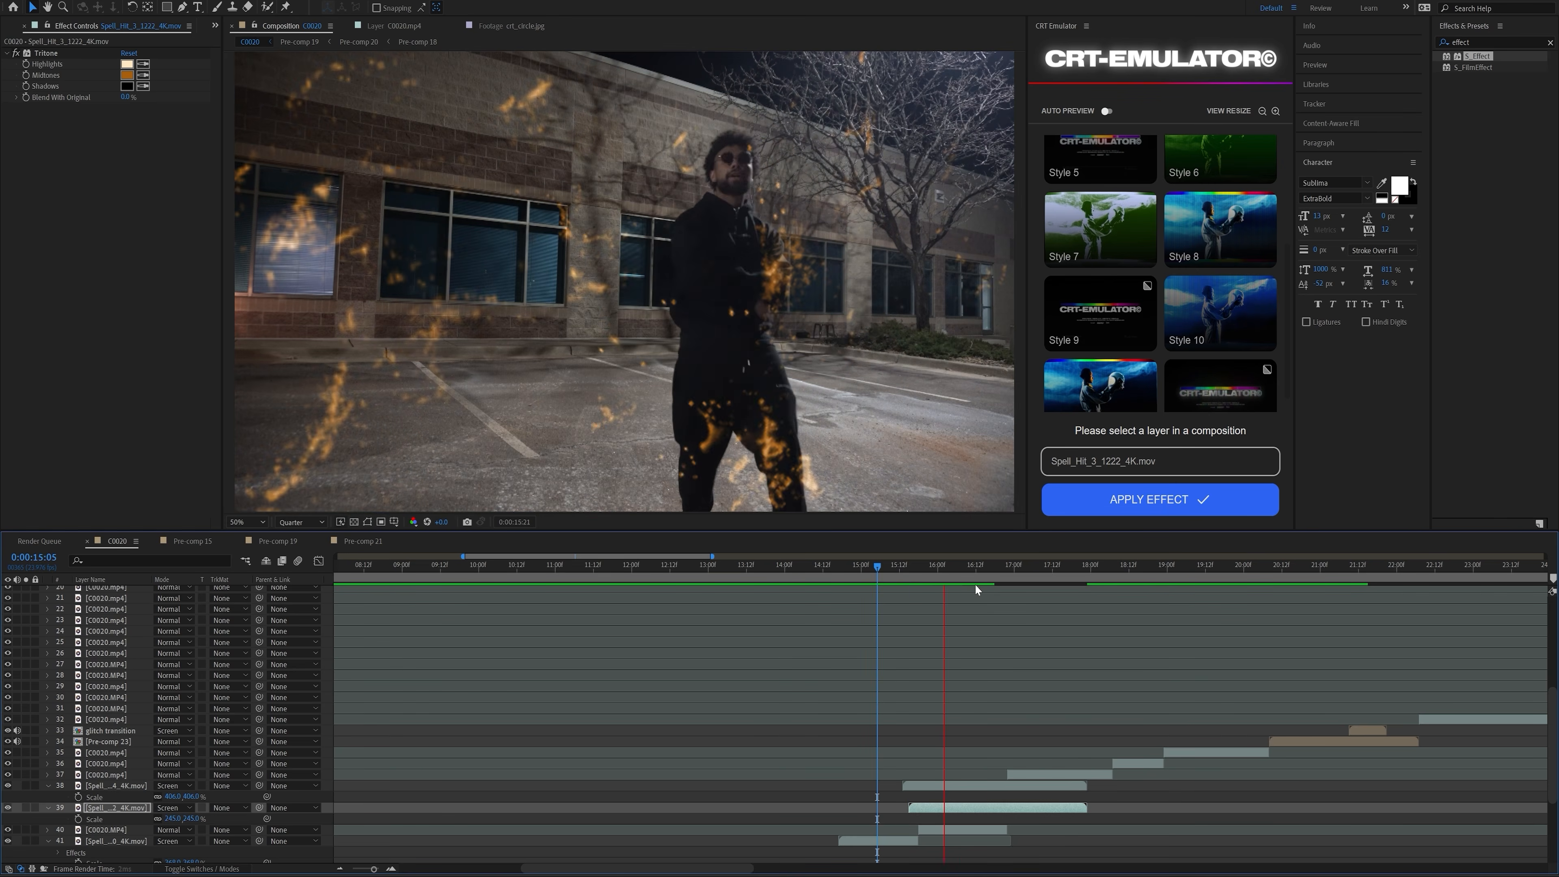
key(space)
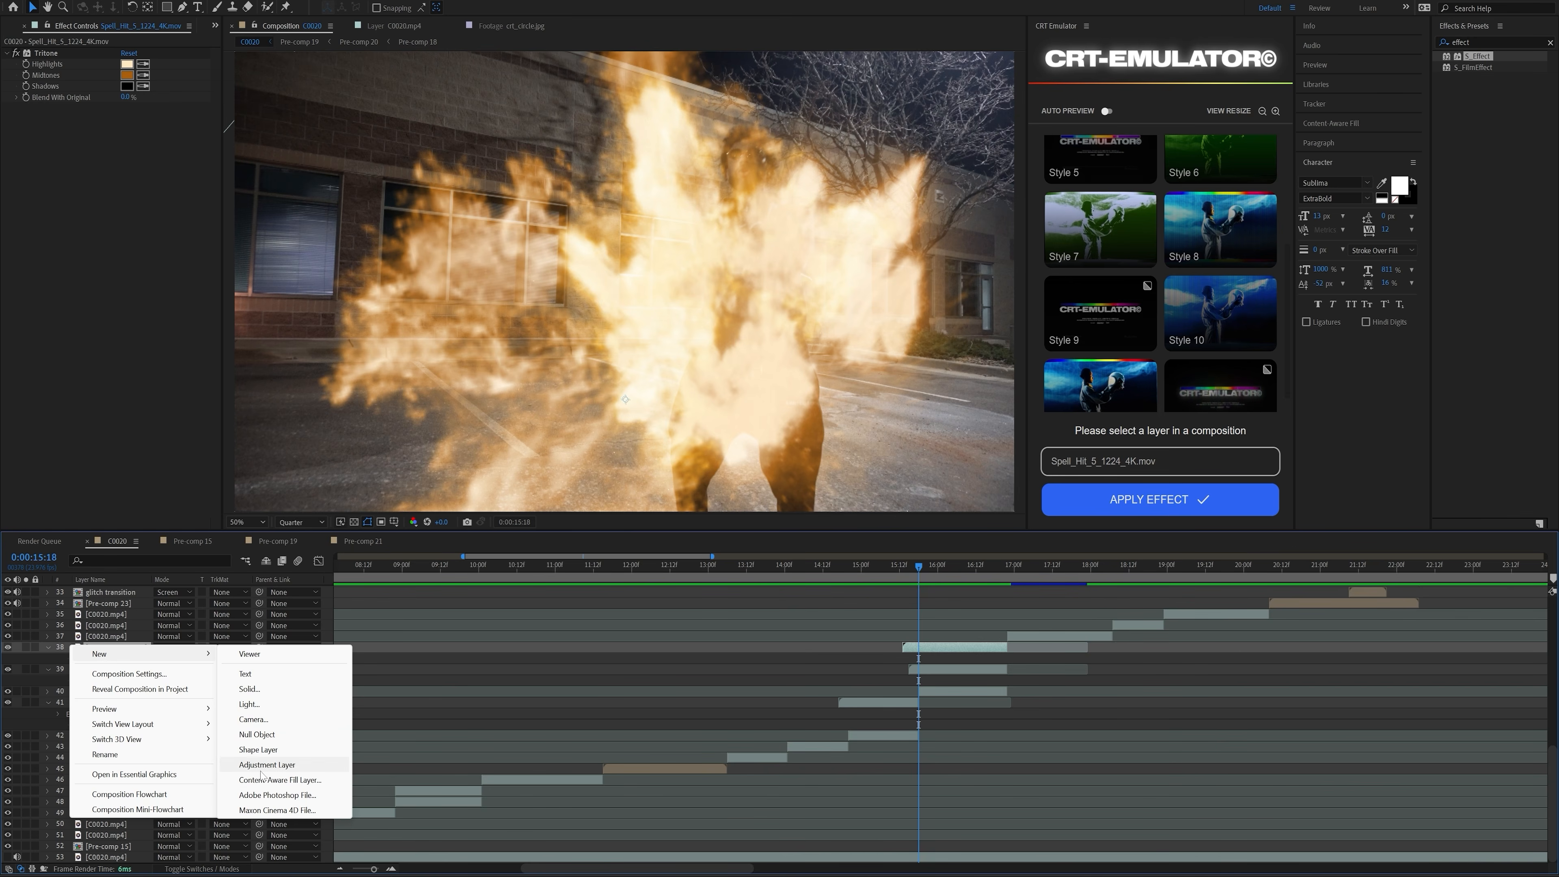
- Create an adjustment layer starting at 0:00:15:18 above the Spell_Hit layers and paste the Motion Tile, S_Shake and Exposure effects onto it
click(261, 771)
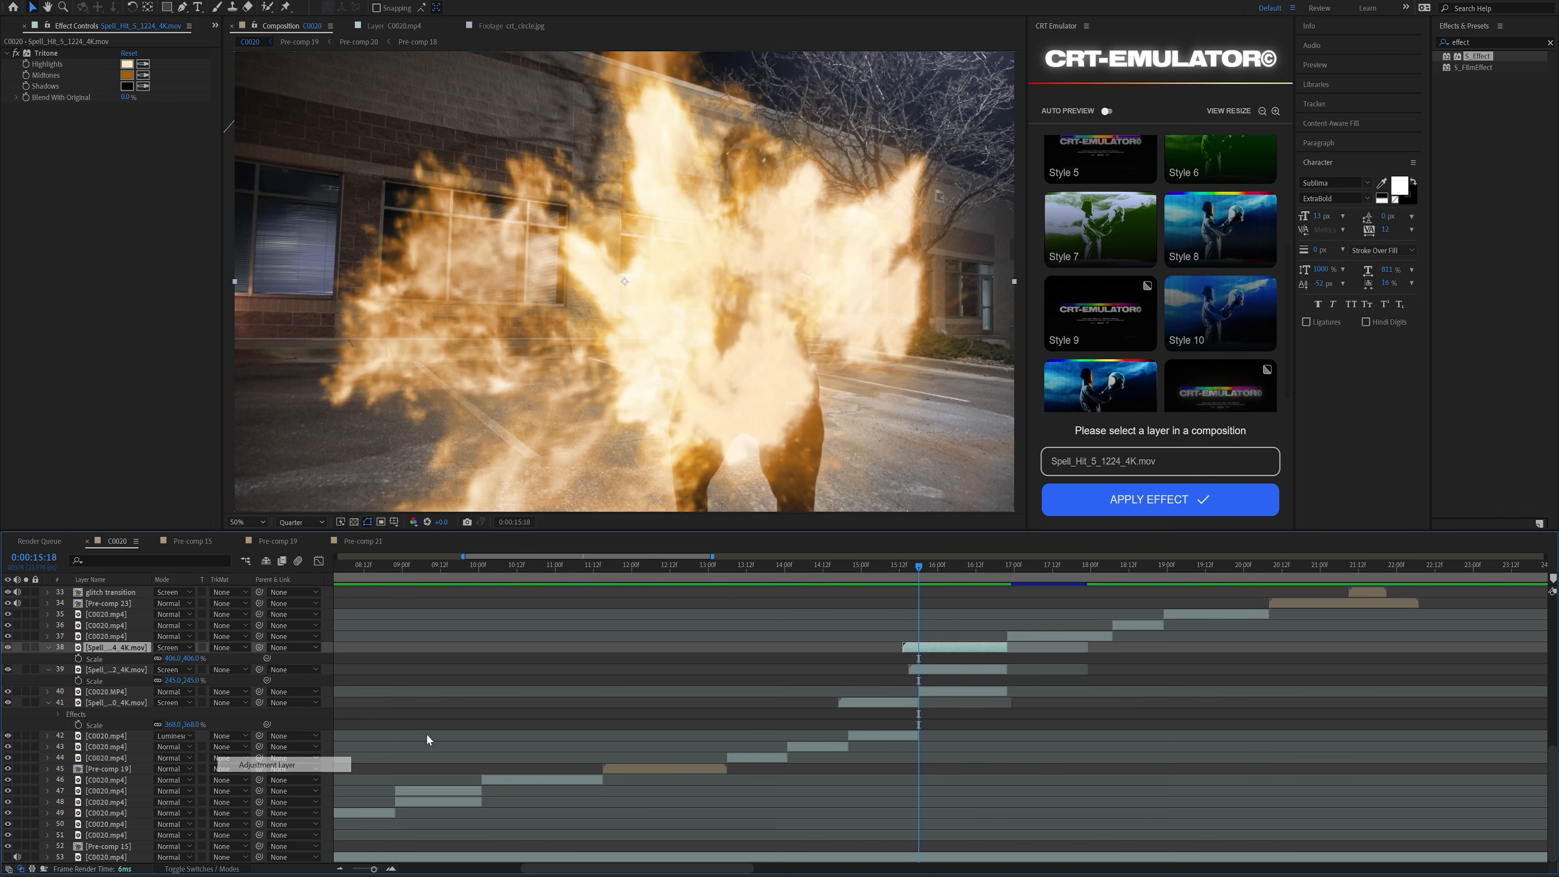
key(ctrl+shift+d)
click(887, 658)
key(Delete)
click(945, 651)
key(ctrl+v)
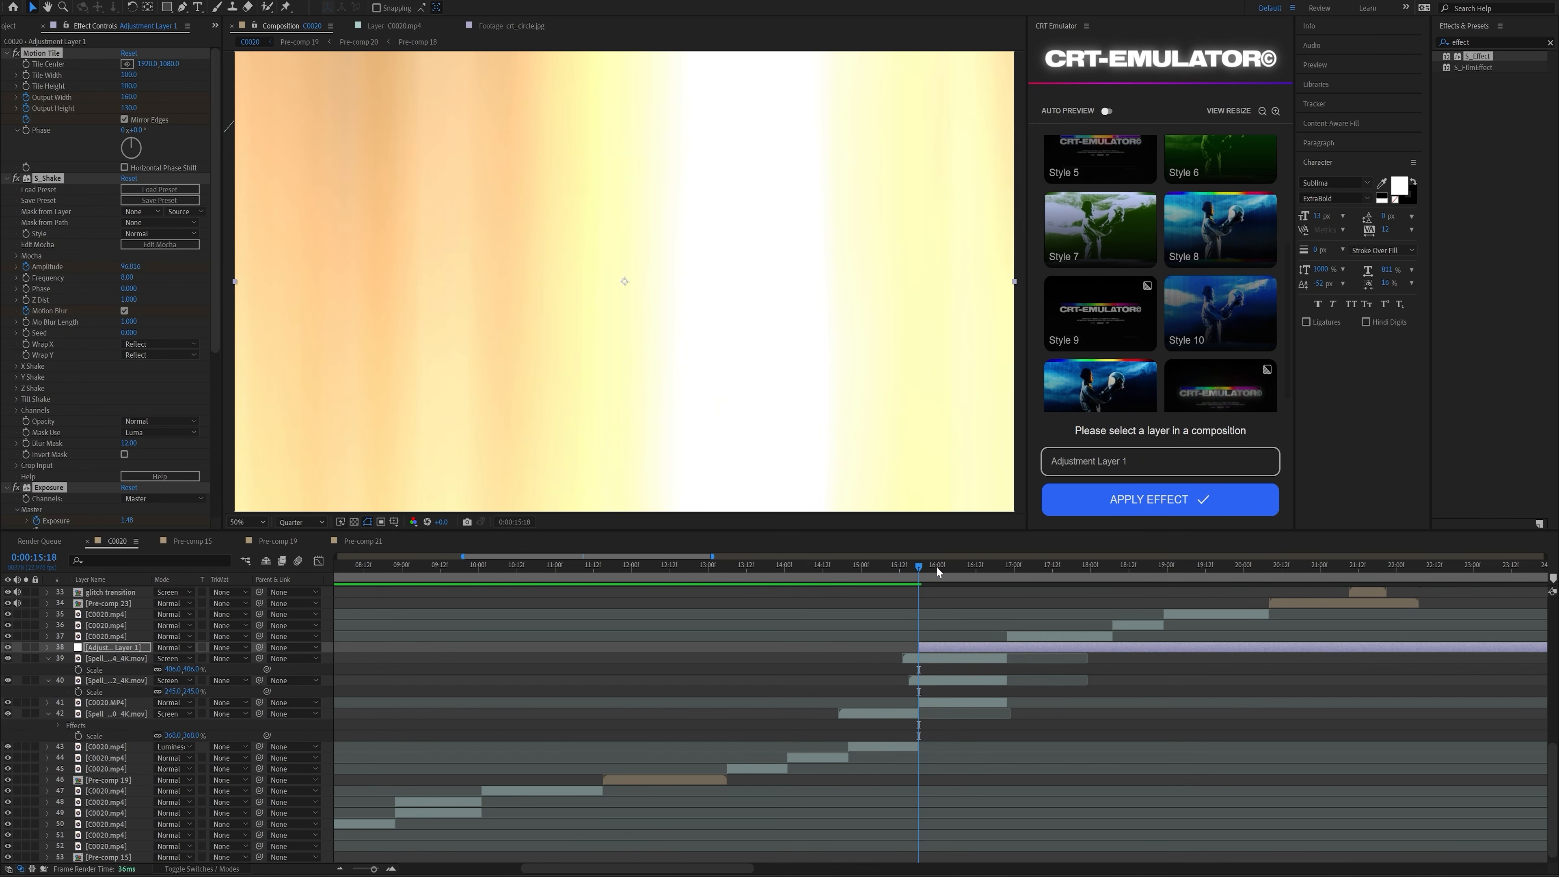
- Play back the fire burst shots to check the shake and exposure effects of the adjustment layers
click(898, 566)
key(space)
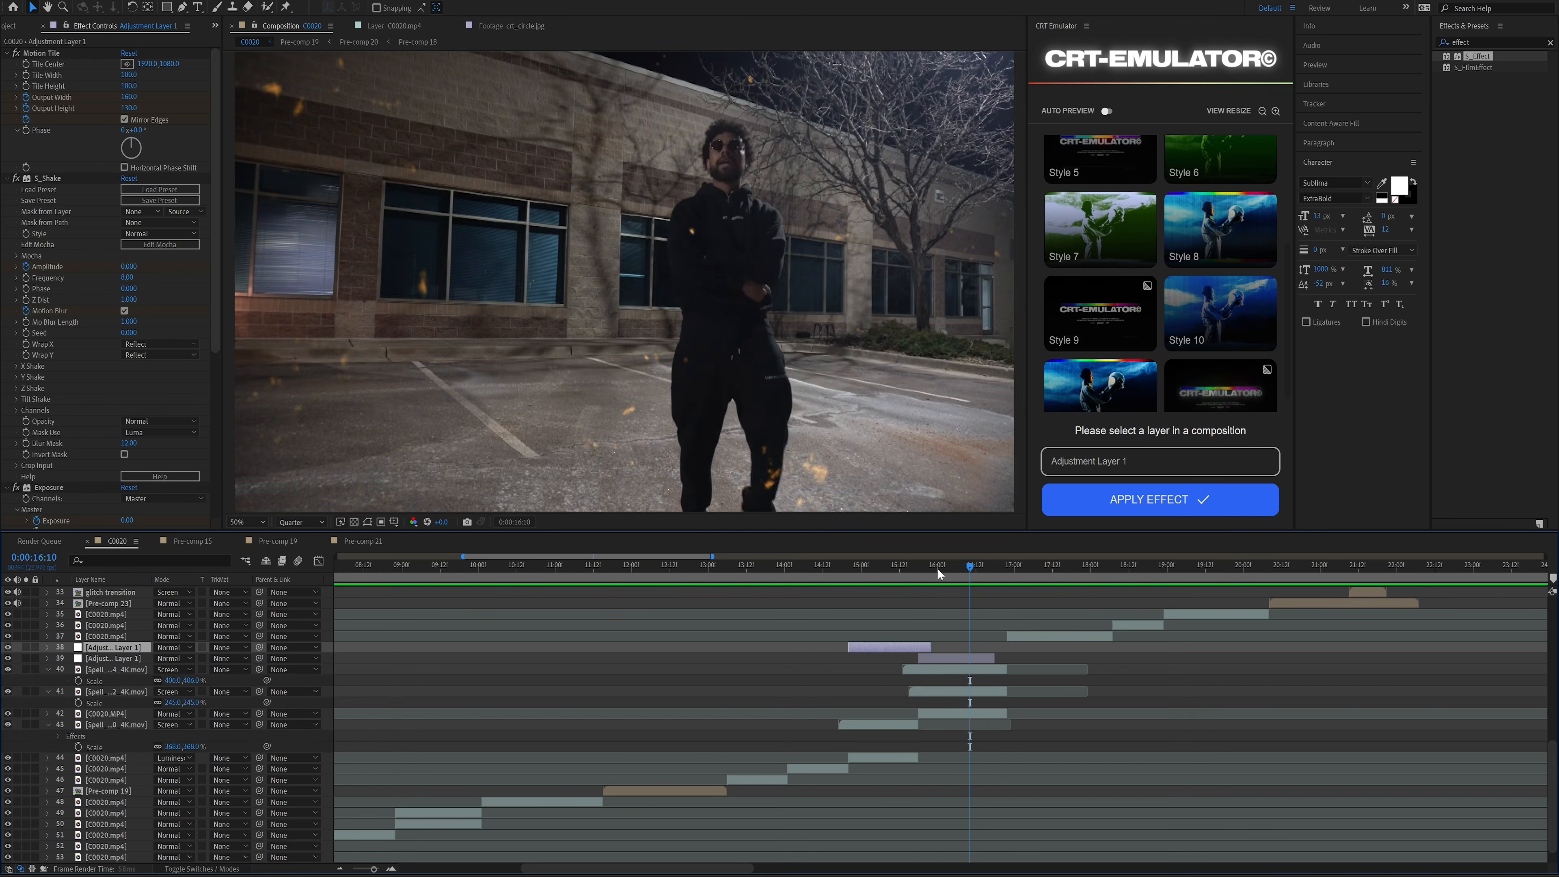
drag(938, 568, 816, 575)
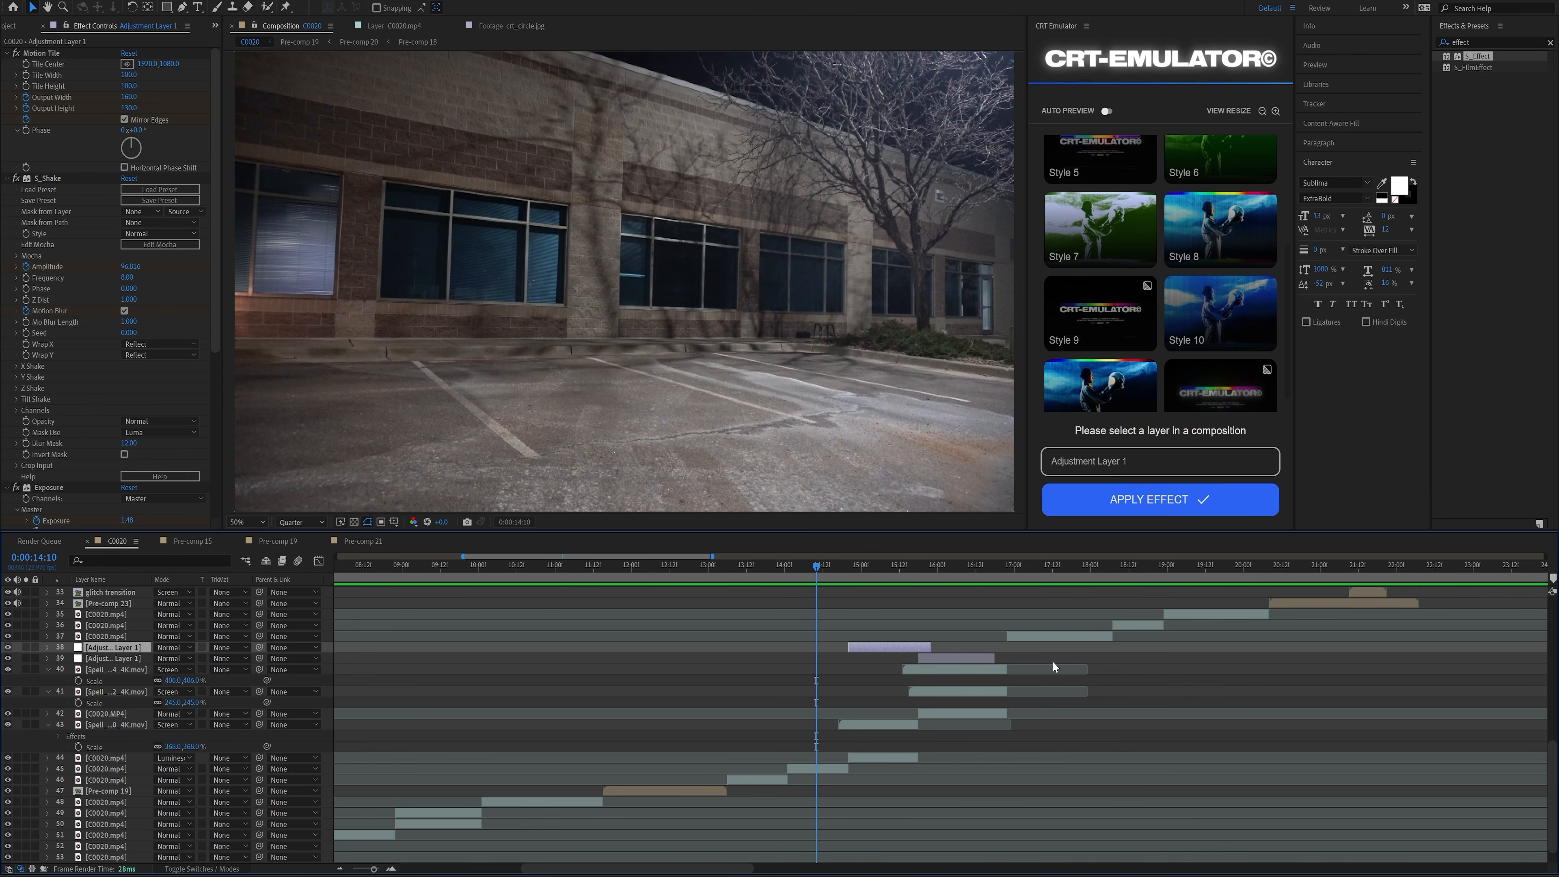
key(space)
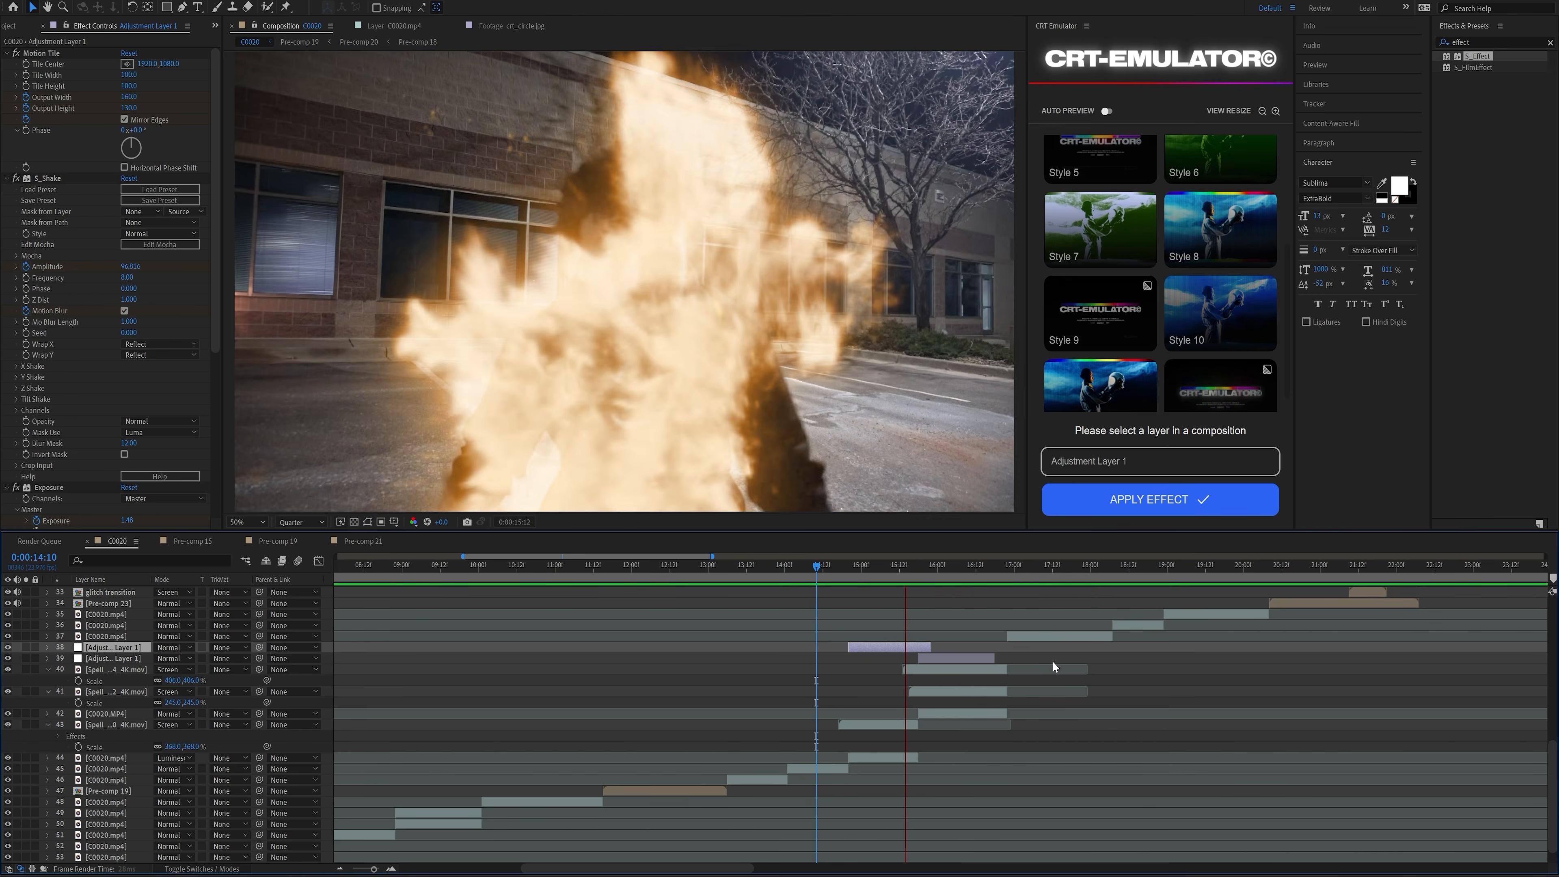
- Pre-compose the two adjustment layers, the Spell_Hit layers and their C0020 clips around 0:00:14:19 into one composition
click(845, 569)
click(891, 654)
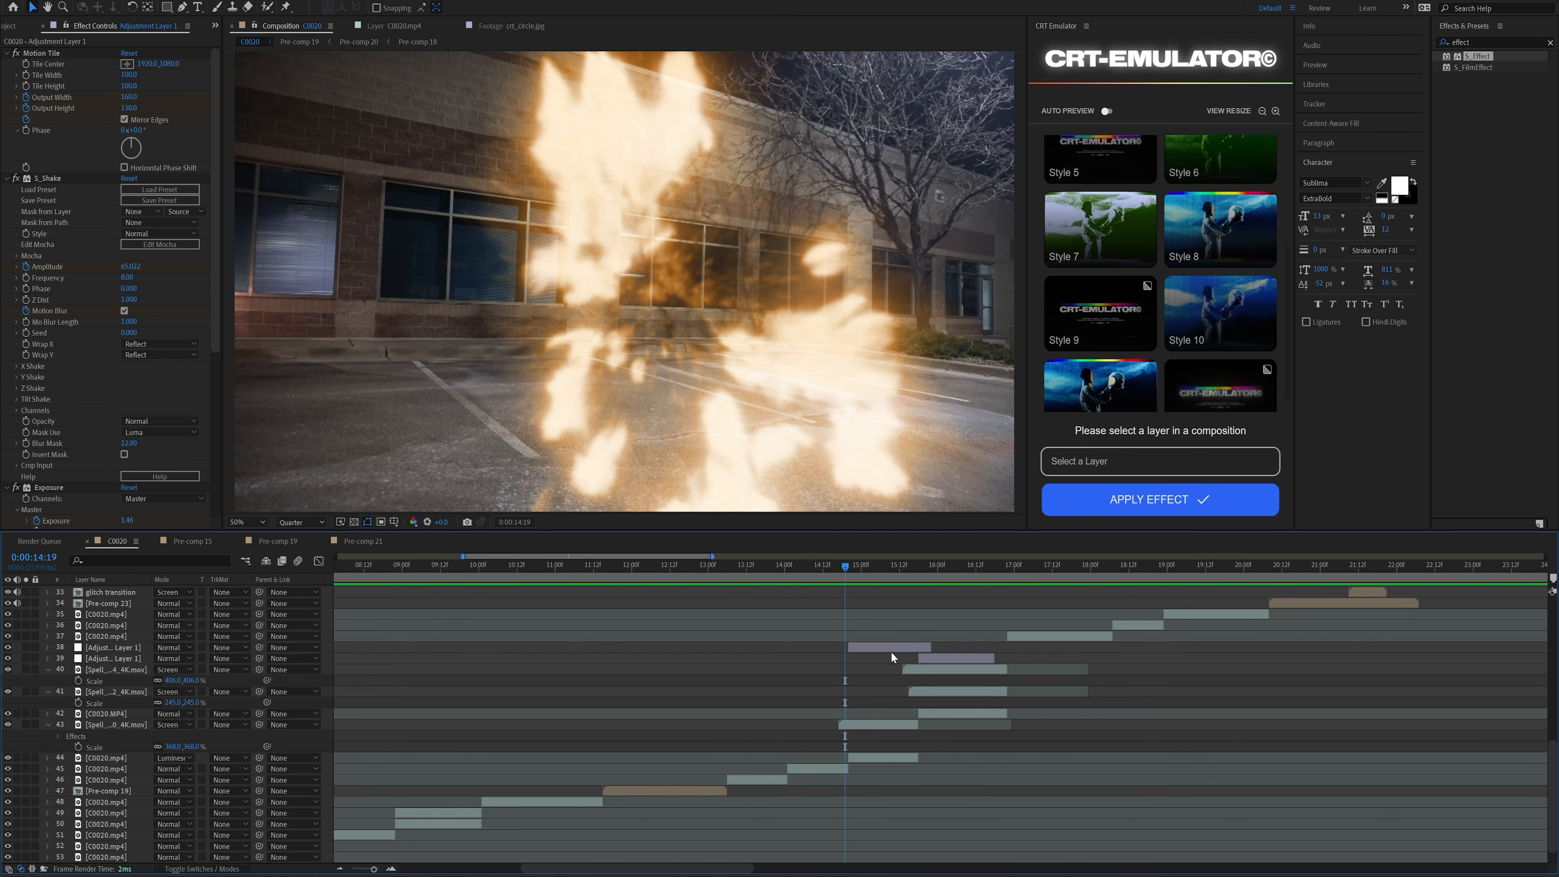
click(890, 648)
drag(340, 655, 132, 769)
click(823, 522)
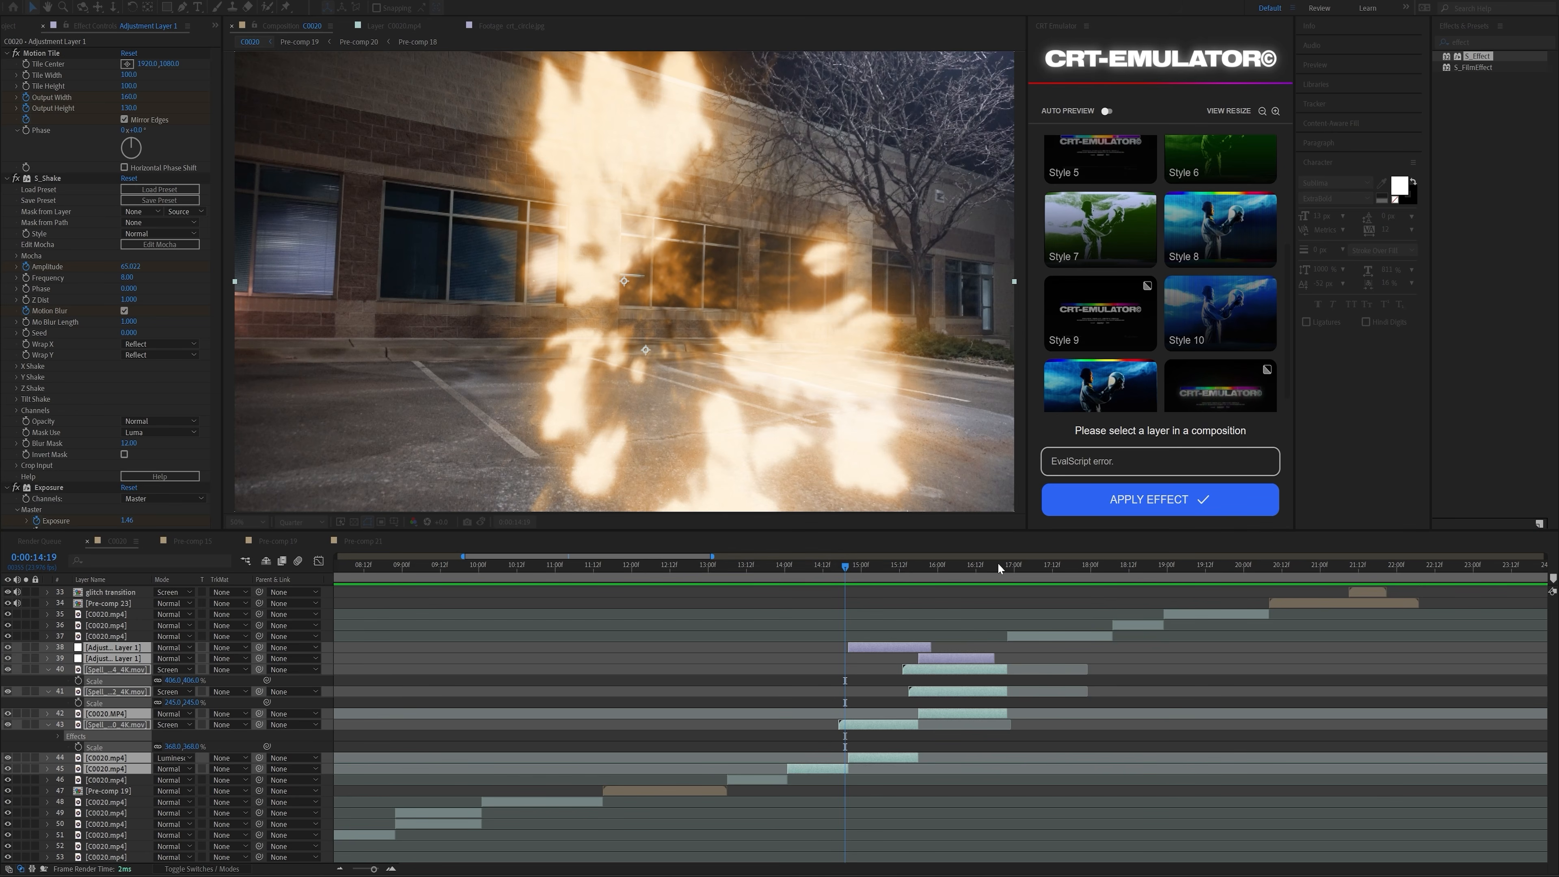
- Keyframe Pre-comp 24's transform at 0:00:15:14, and at 0:00:16:21 scale it to 199% and shift its anchor point to centre the man
click(905, 568)
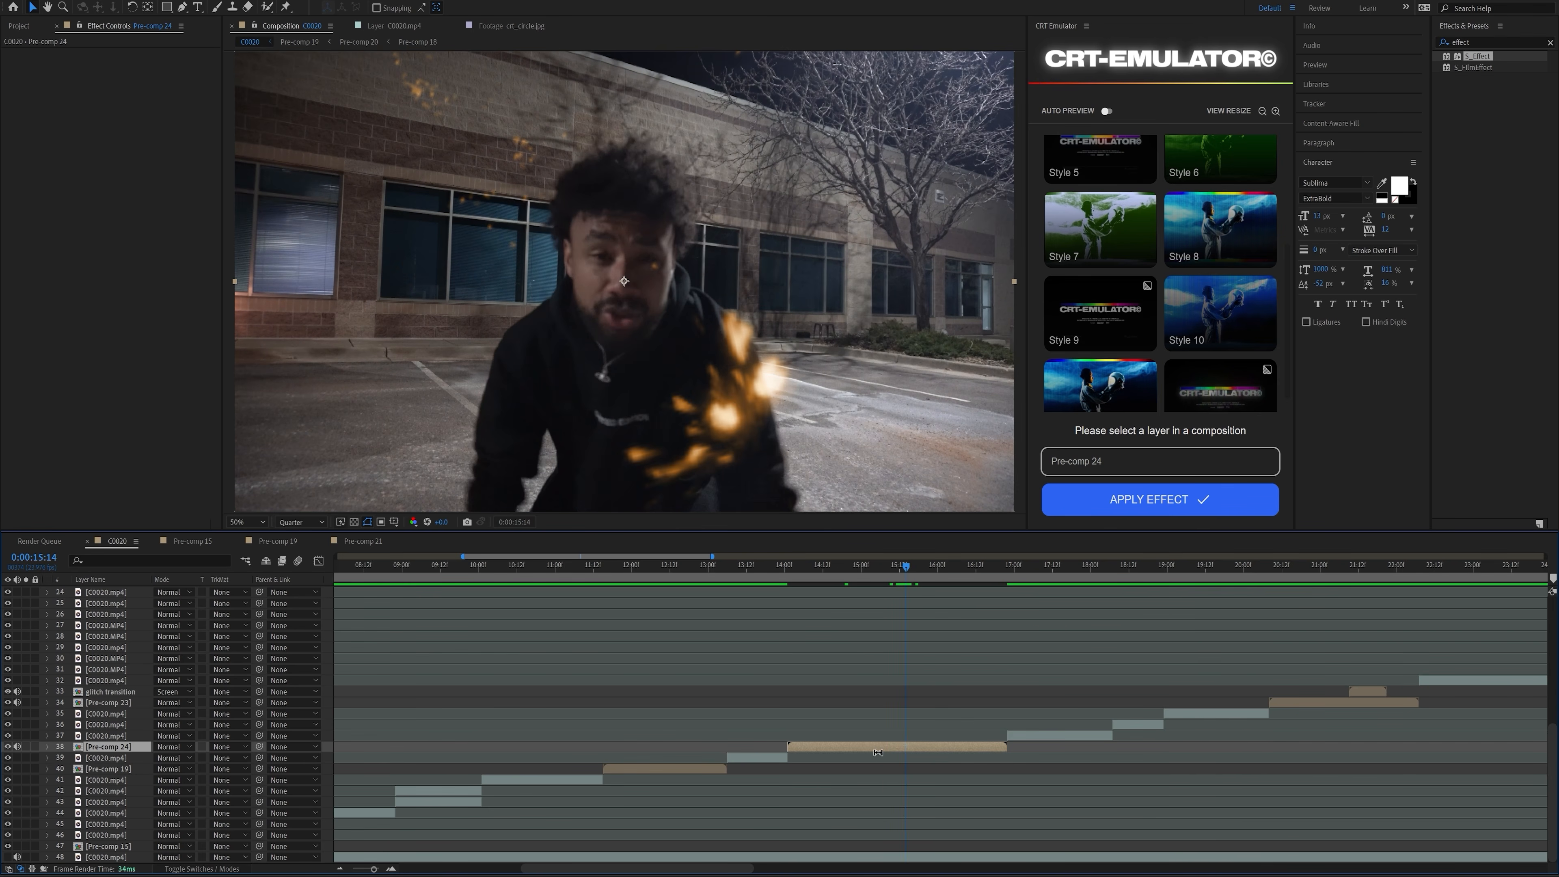
click(59, 759)
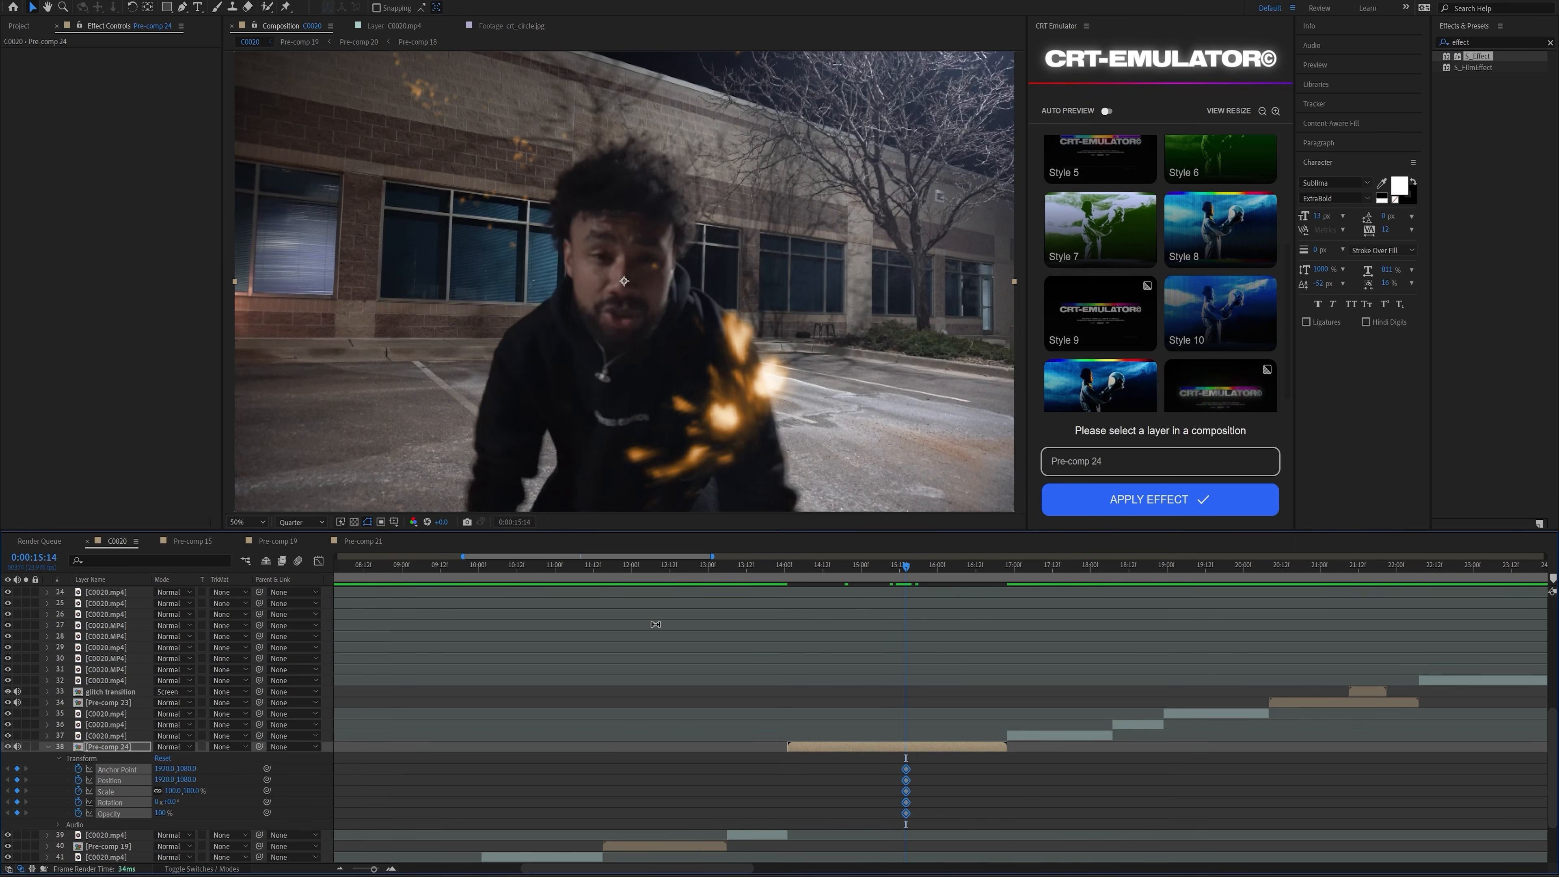
drag(963, 567, 1005, 573)
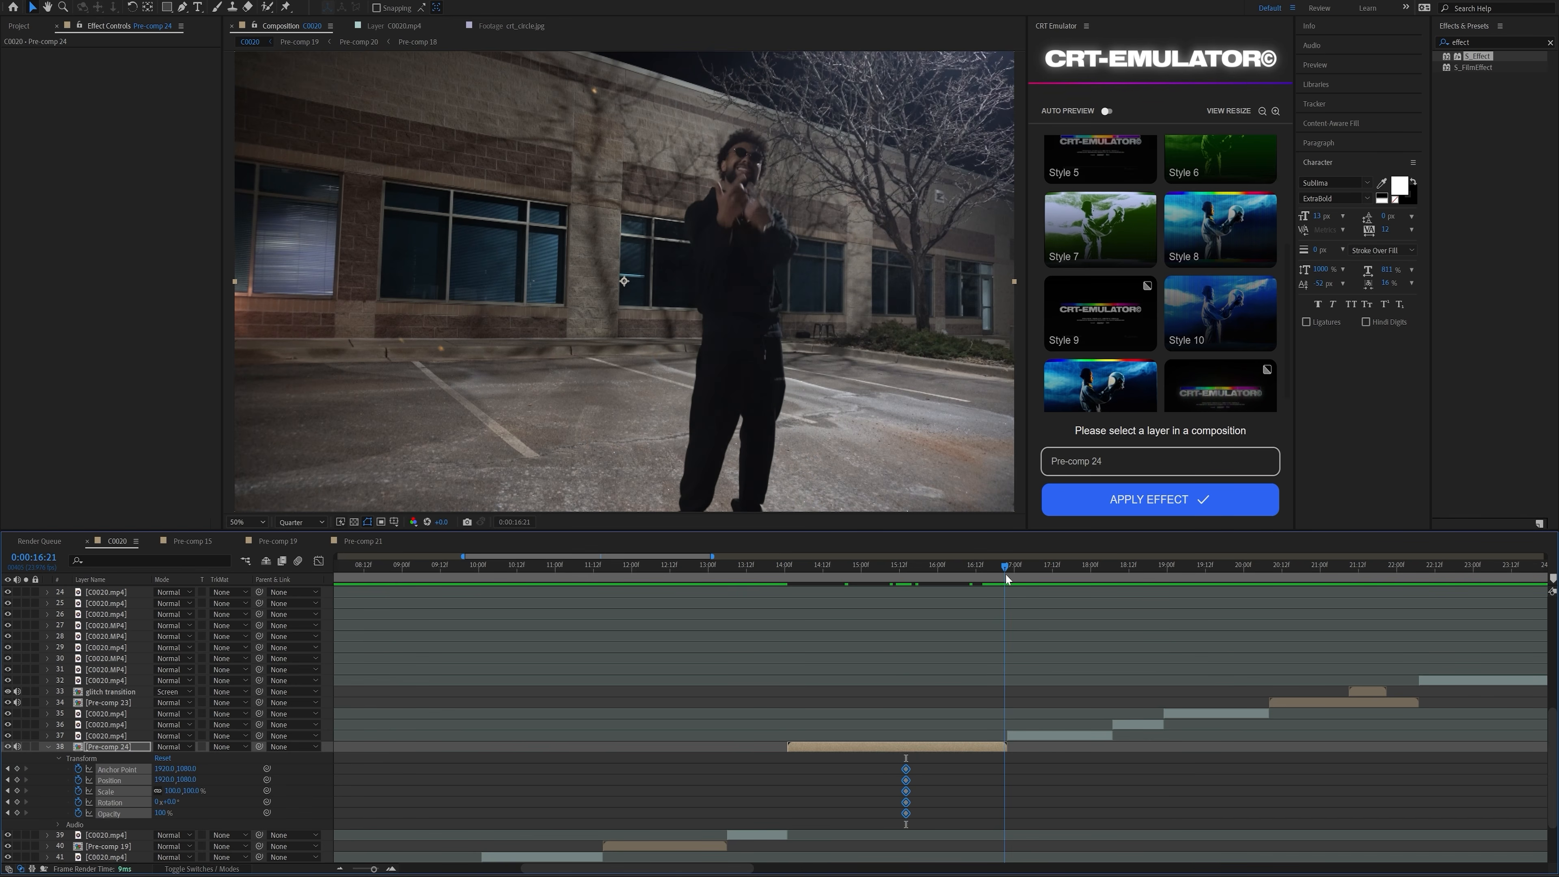
click(534, 814)
drag(180, 791, 475, 764)
drag(186, 769, 148, 769)
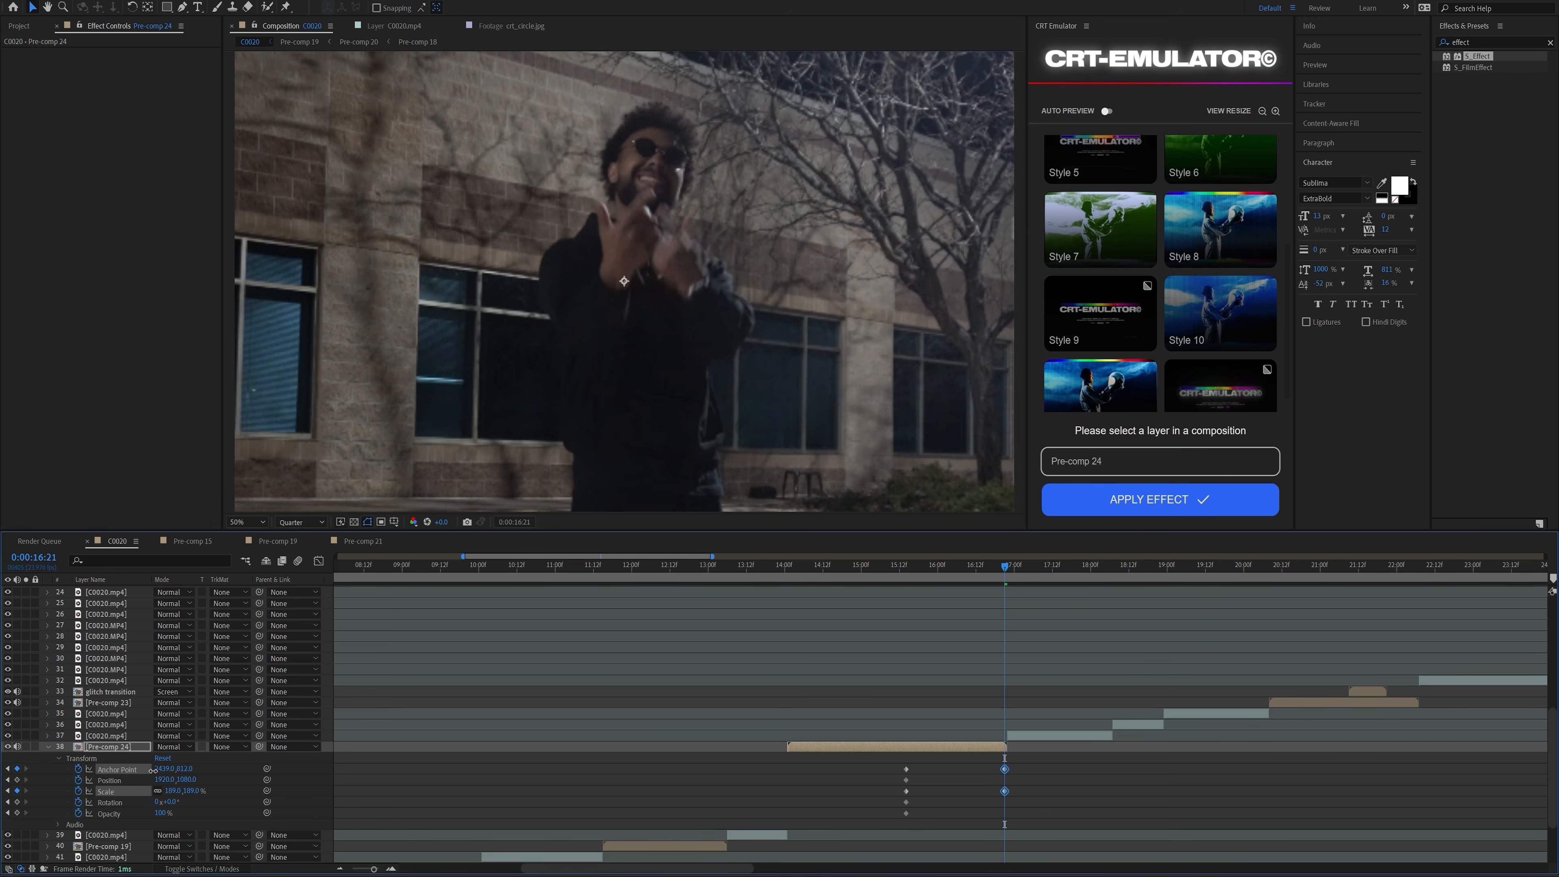
- Apply Easy Ease to all of Pre-comp 24's transform keyframes
drag(887, 760, 1150, 837)
key(F9)
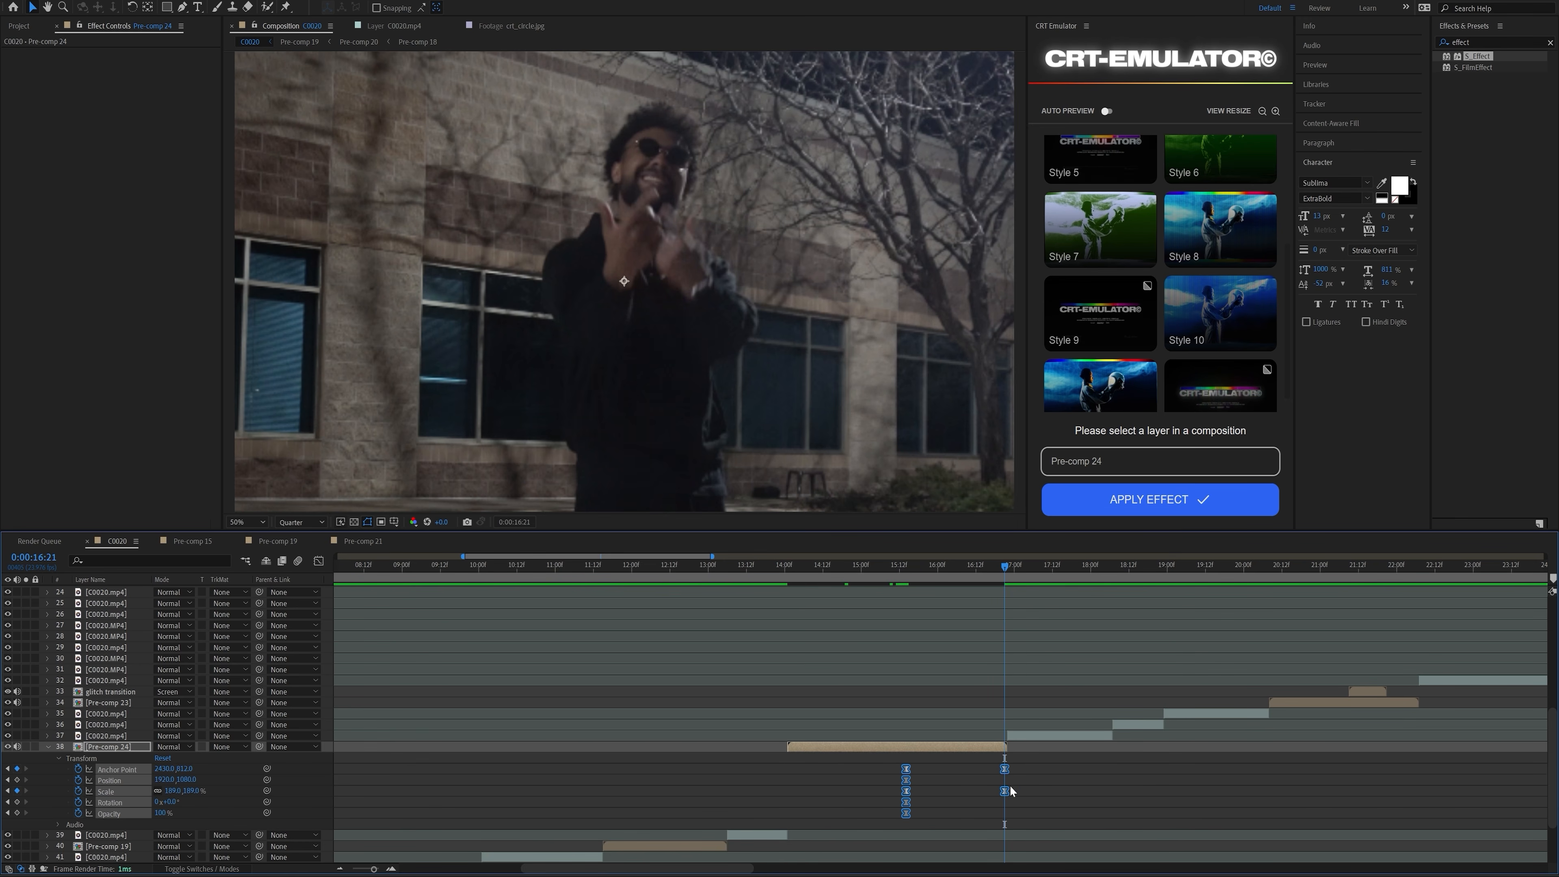
right_click(912, 772)
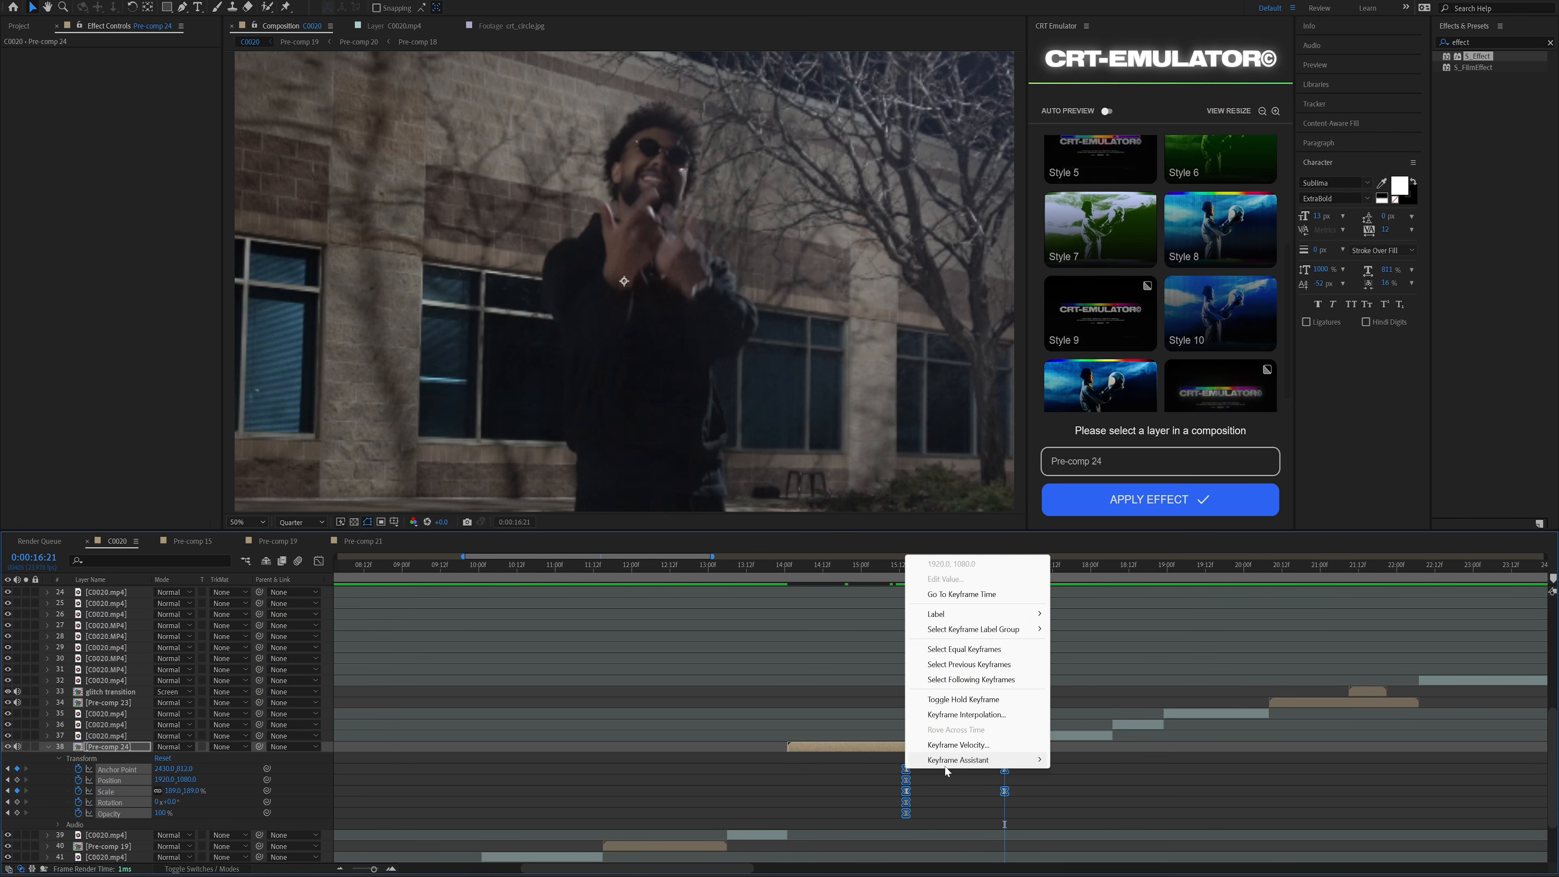
mouse_move(958, 759)
click(1110, 806)
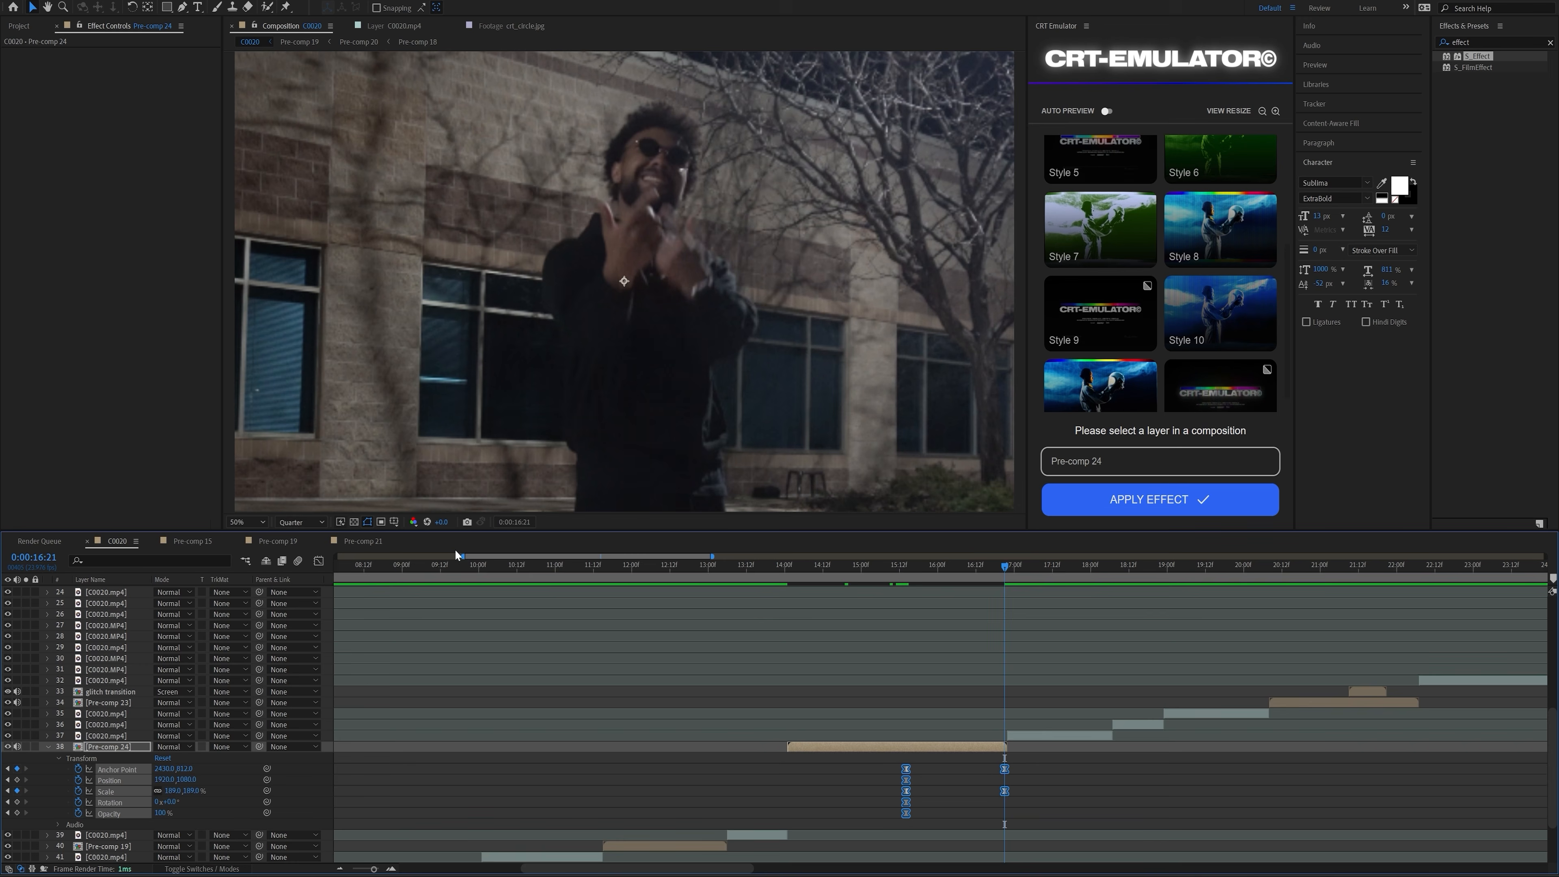
- Reshape the zoom's speed curves in the Graph Editor into a sharp early peak and preview the fire burst shots
click(319, 561)
drag(713, 679, 1176, 821)
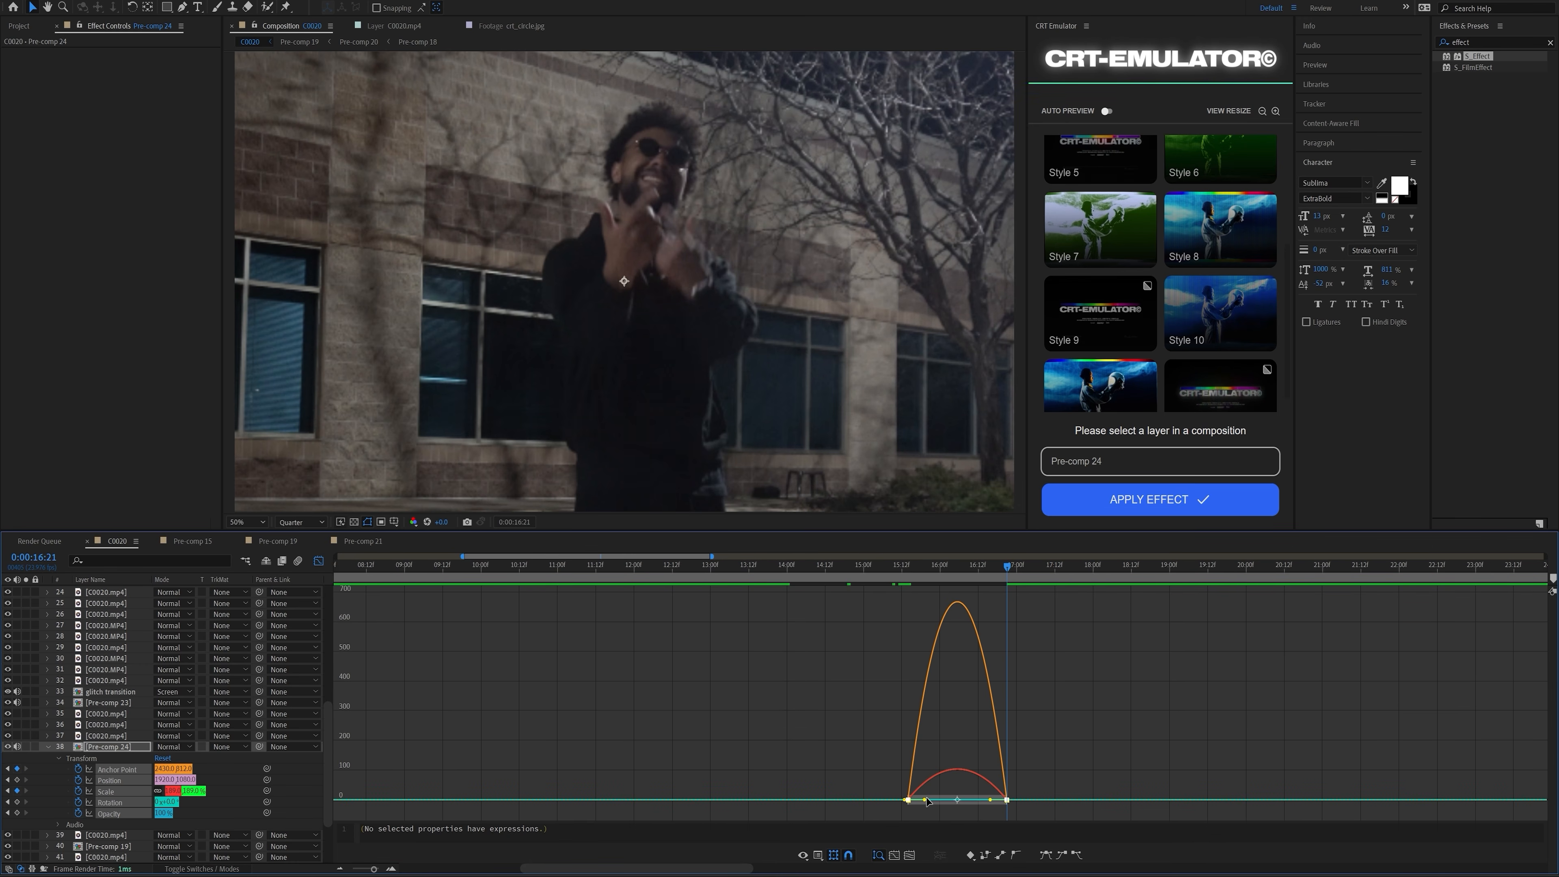
drag(922, 800, 939, 807)
drag(934, 568, 878, 562)
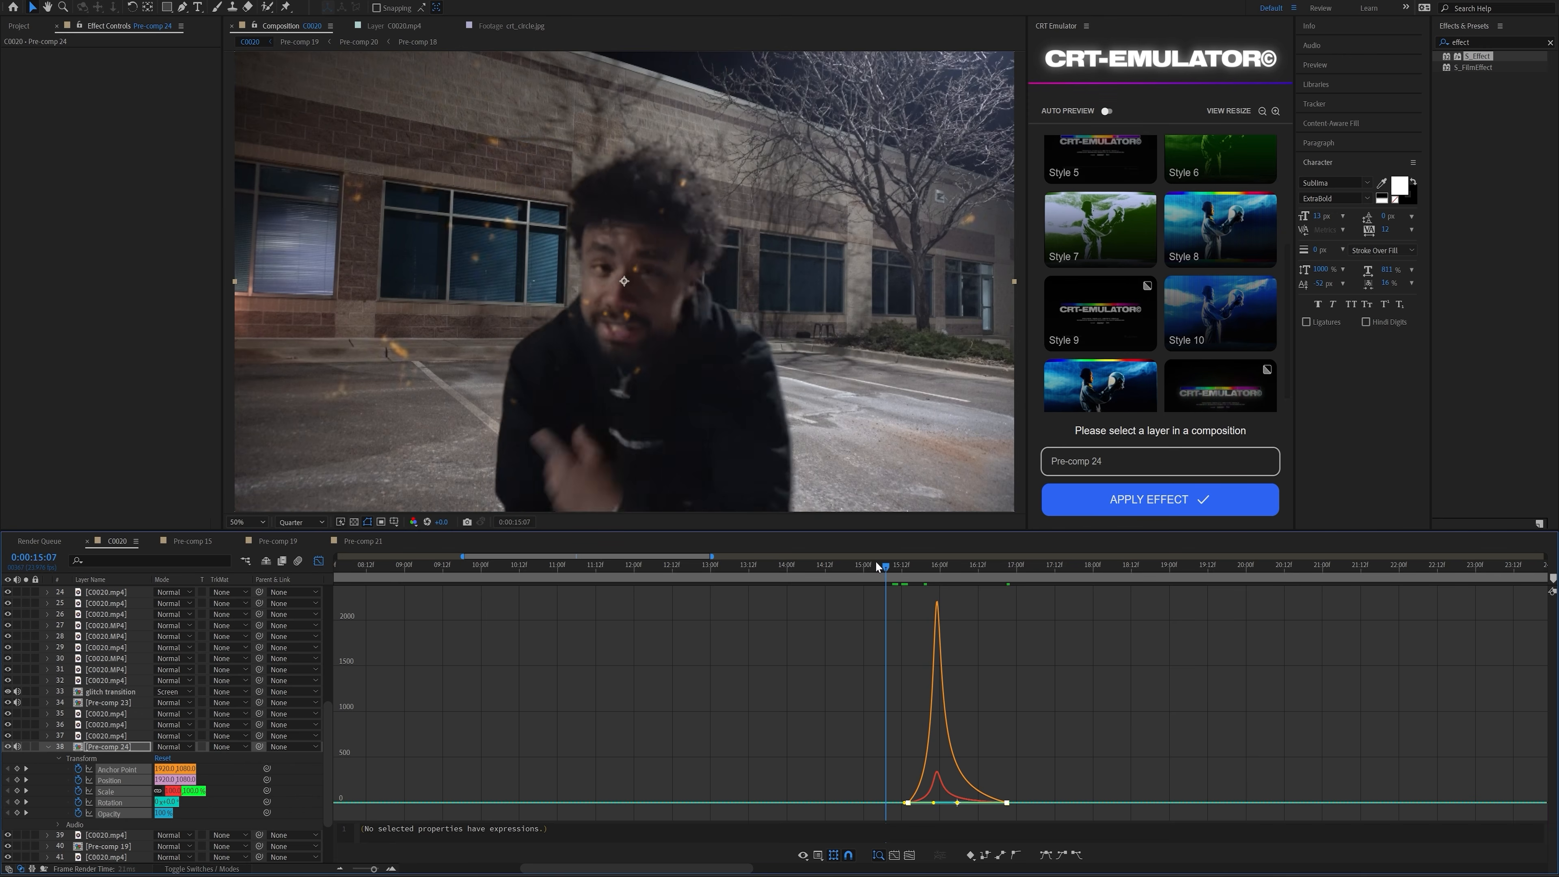
key(space)
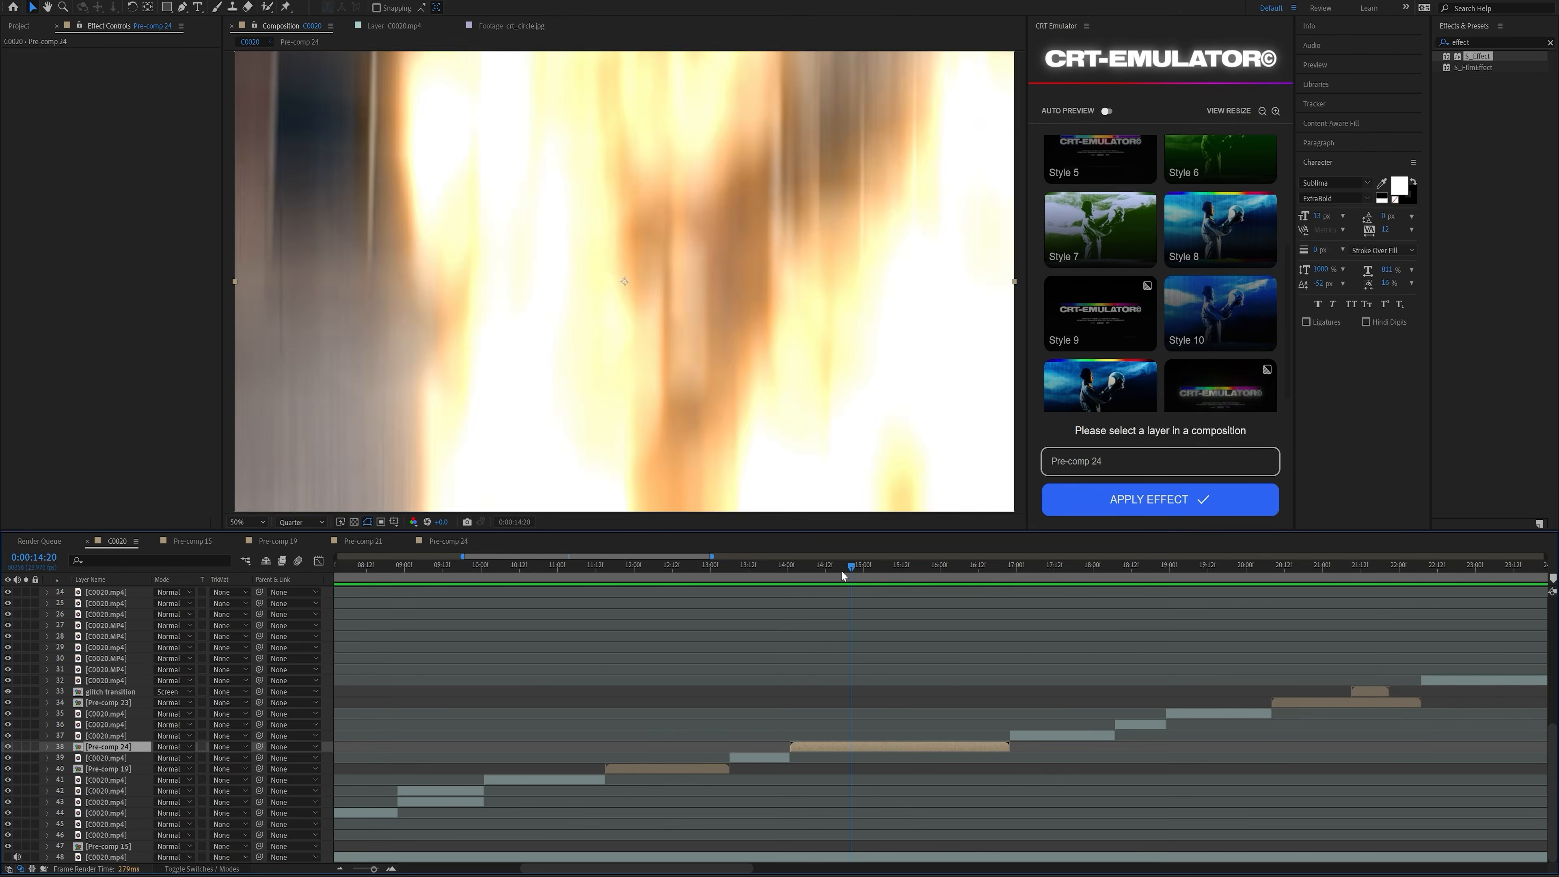
drag(841, 570, 961, 572)
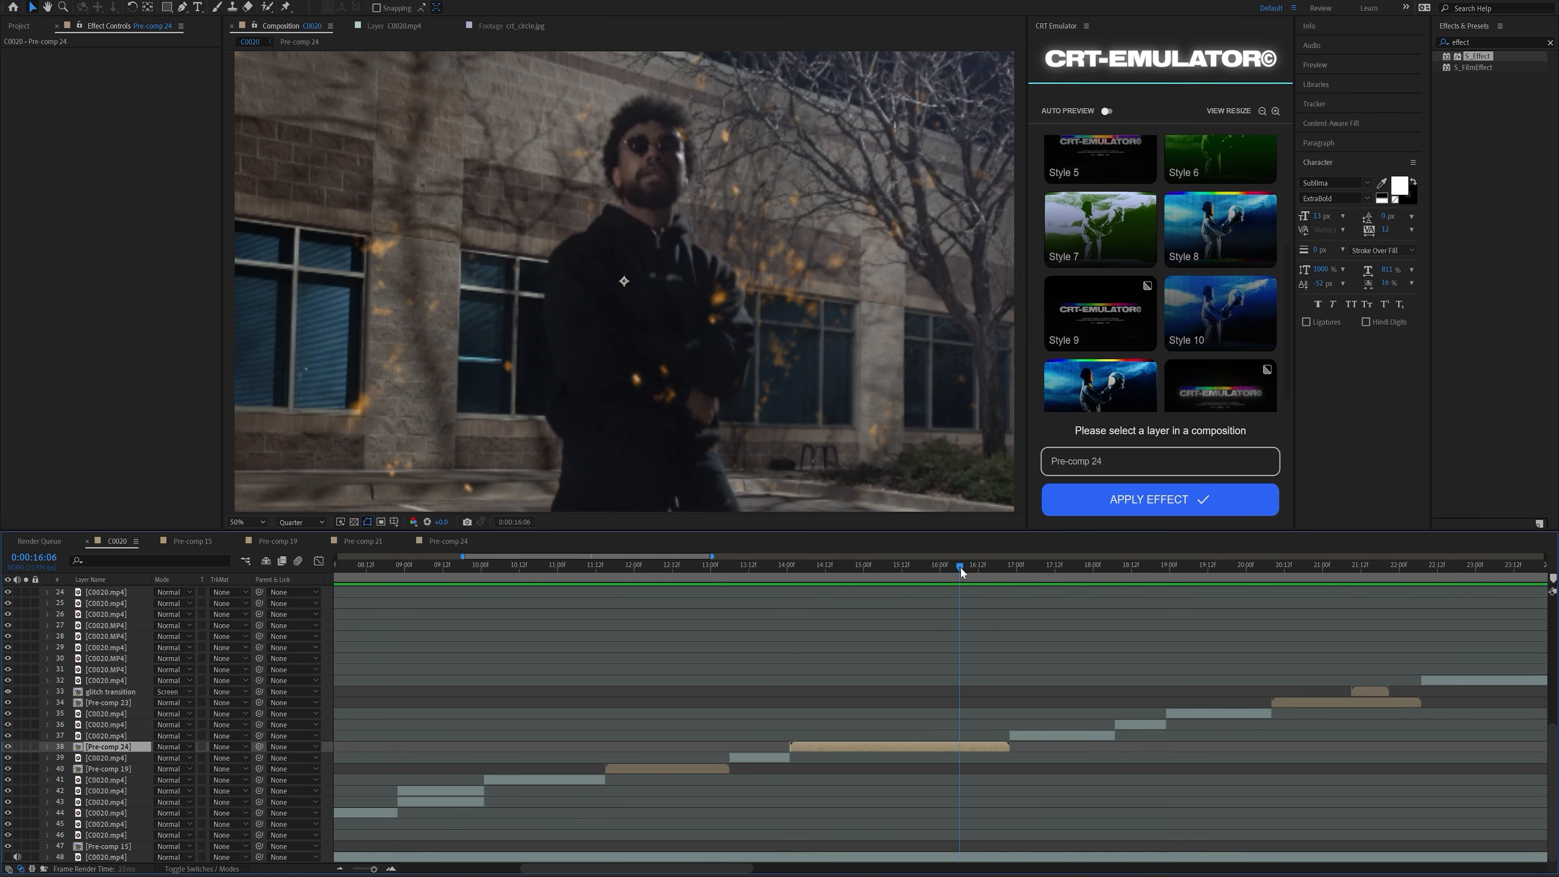
- Toggle the visibility of the upper C0020.MP4 clip at 0:01:01:10 to compare it with the clip beneath
drag(374, 869, 348, 870)
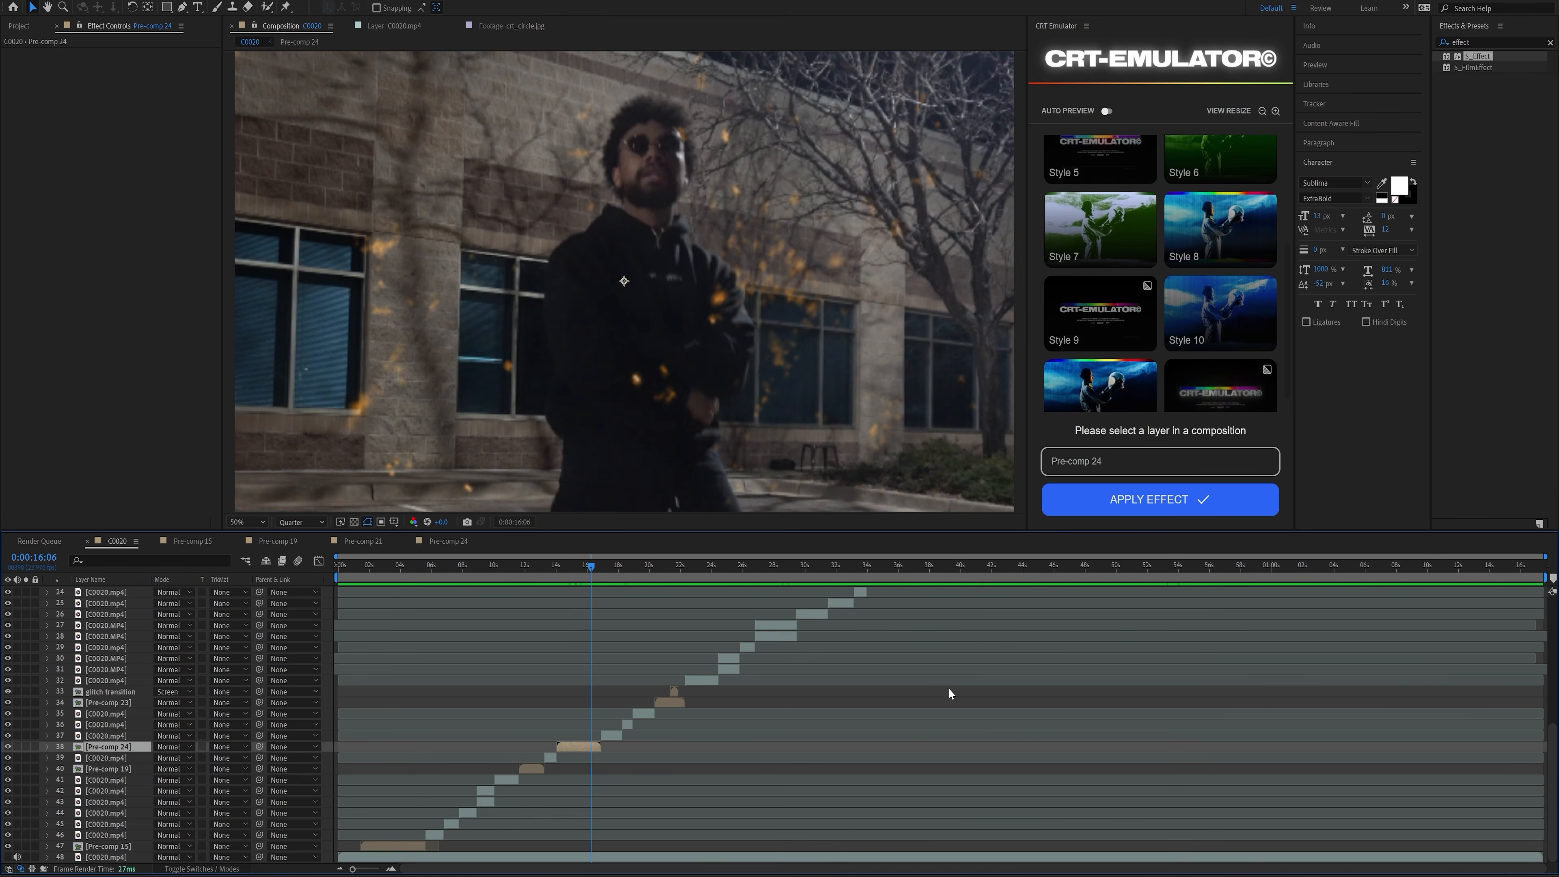
scroll(950, 693, up, 8)
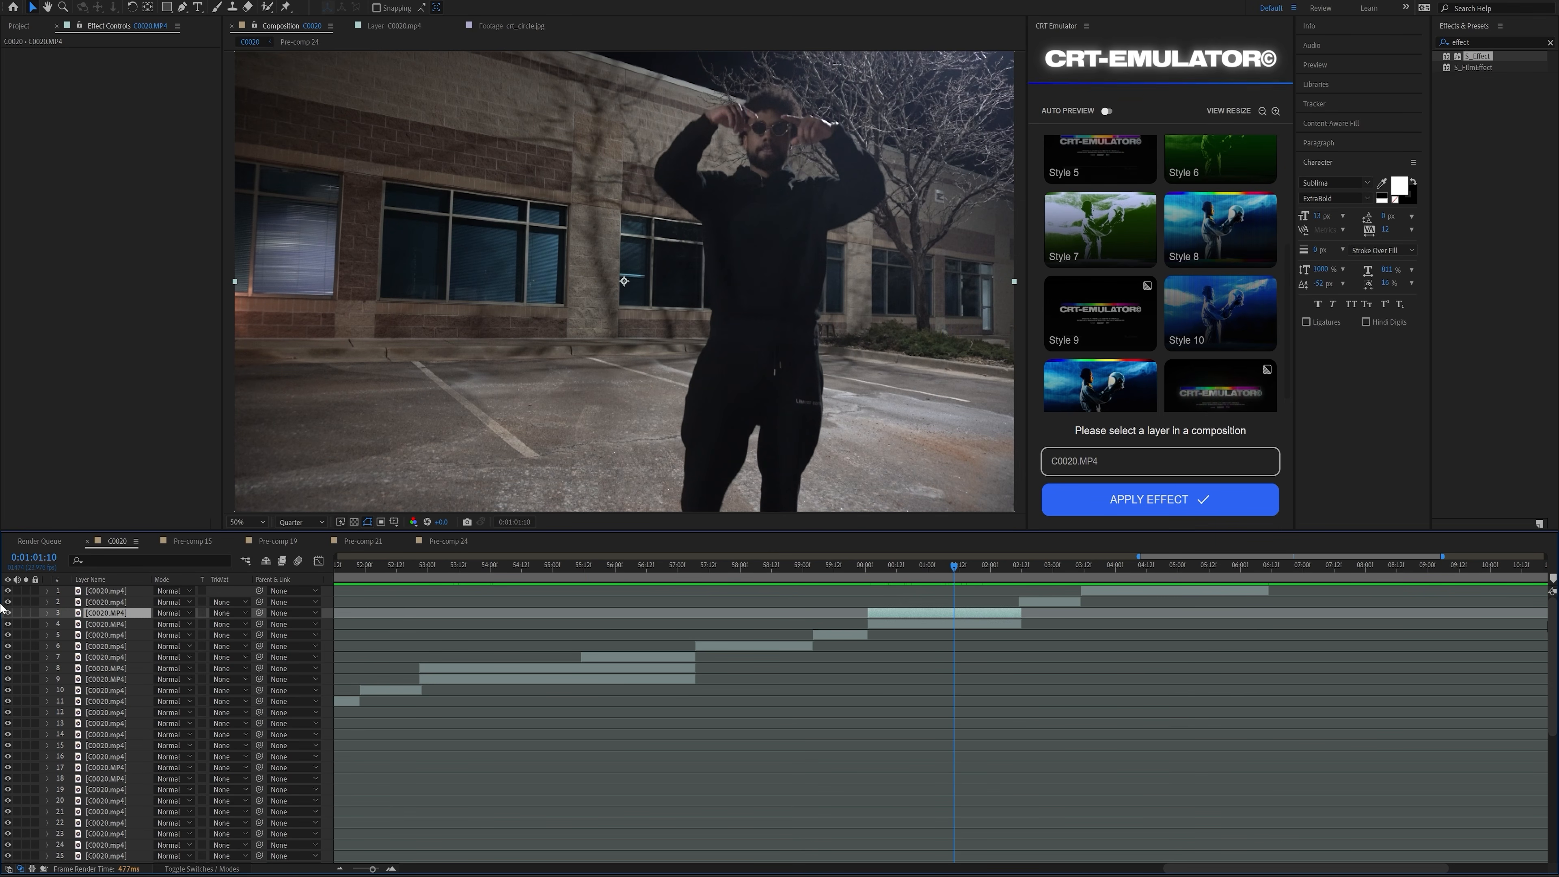
click(9, 613)
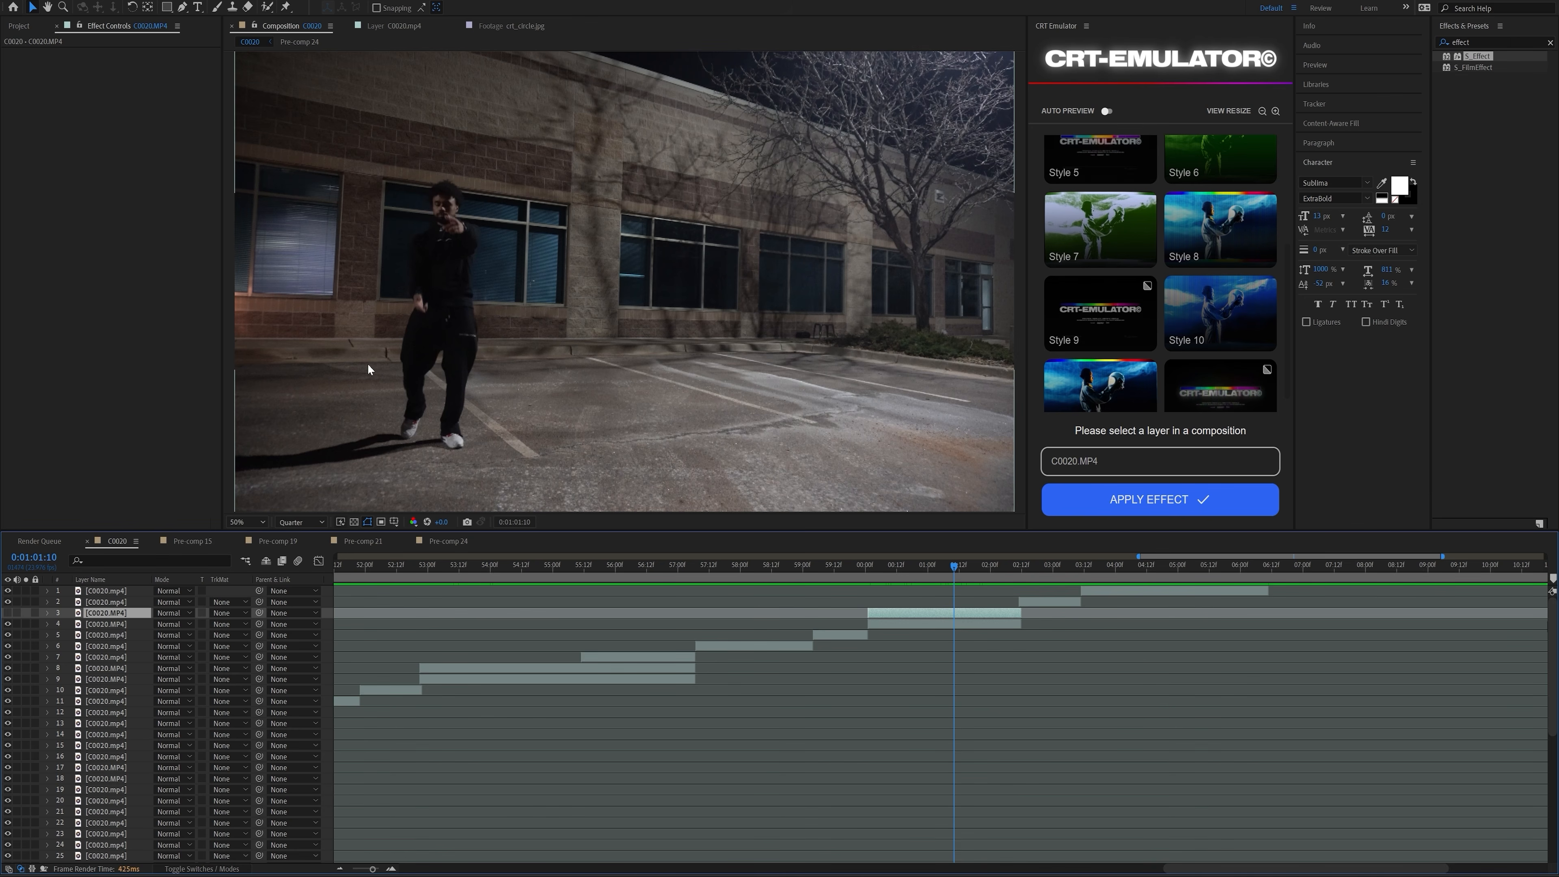
click(8, 613)
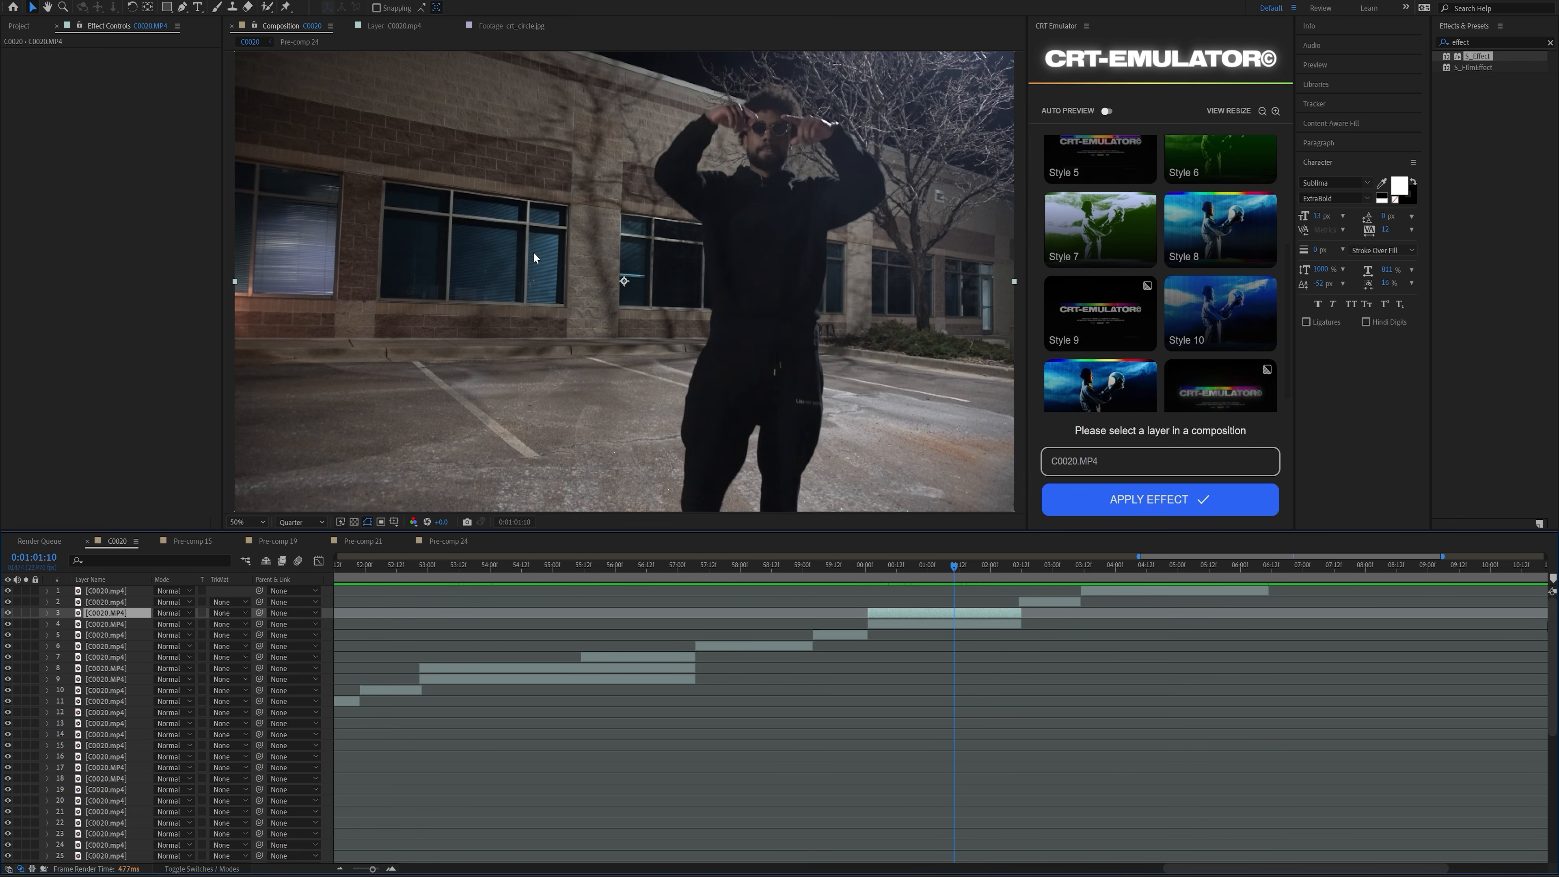
- Draw a tall rectangular mask on the upper C0020.MP4 clip around the nearer man, extending beyond the frame
key(comma)
click(166, 8)
drag(610, 122, 846, 474)
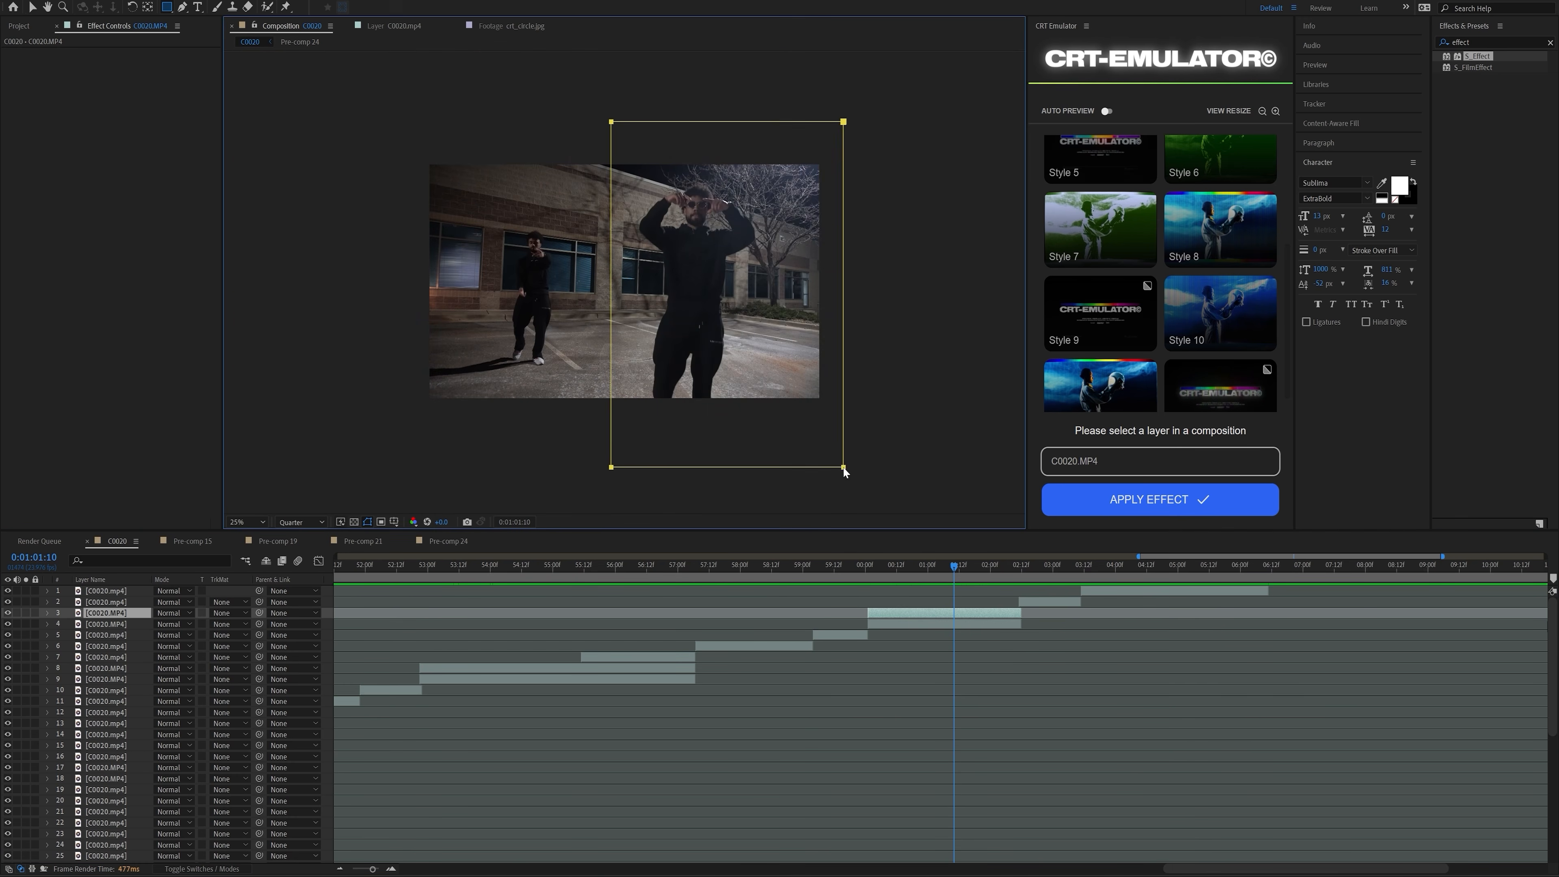
click(975, 614)
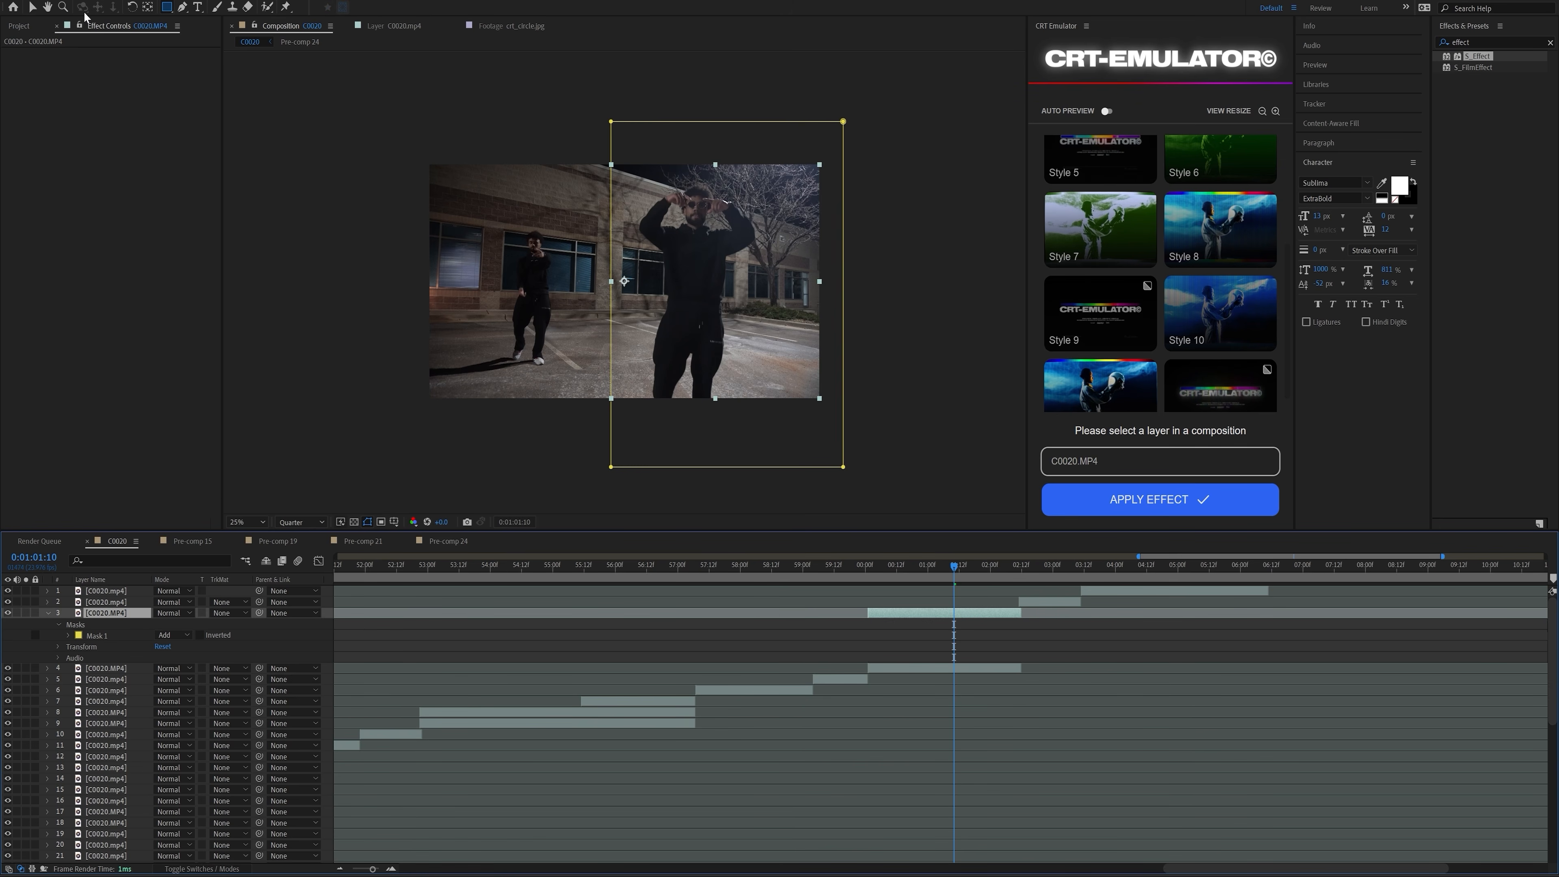
- Set the mask feather of the upper C0020.MP4 clip to 75 pixels
key(v)
key(m)
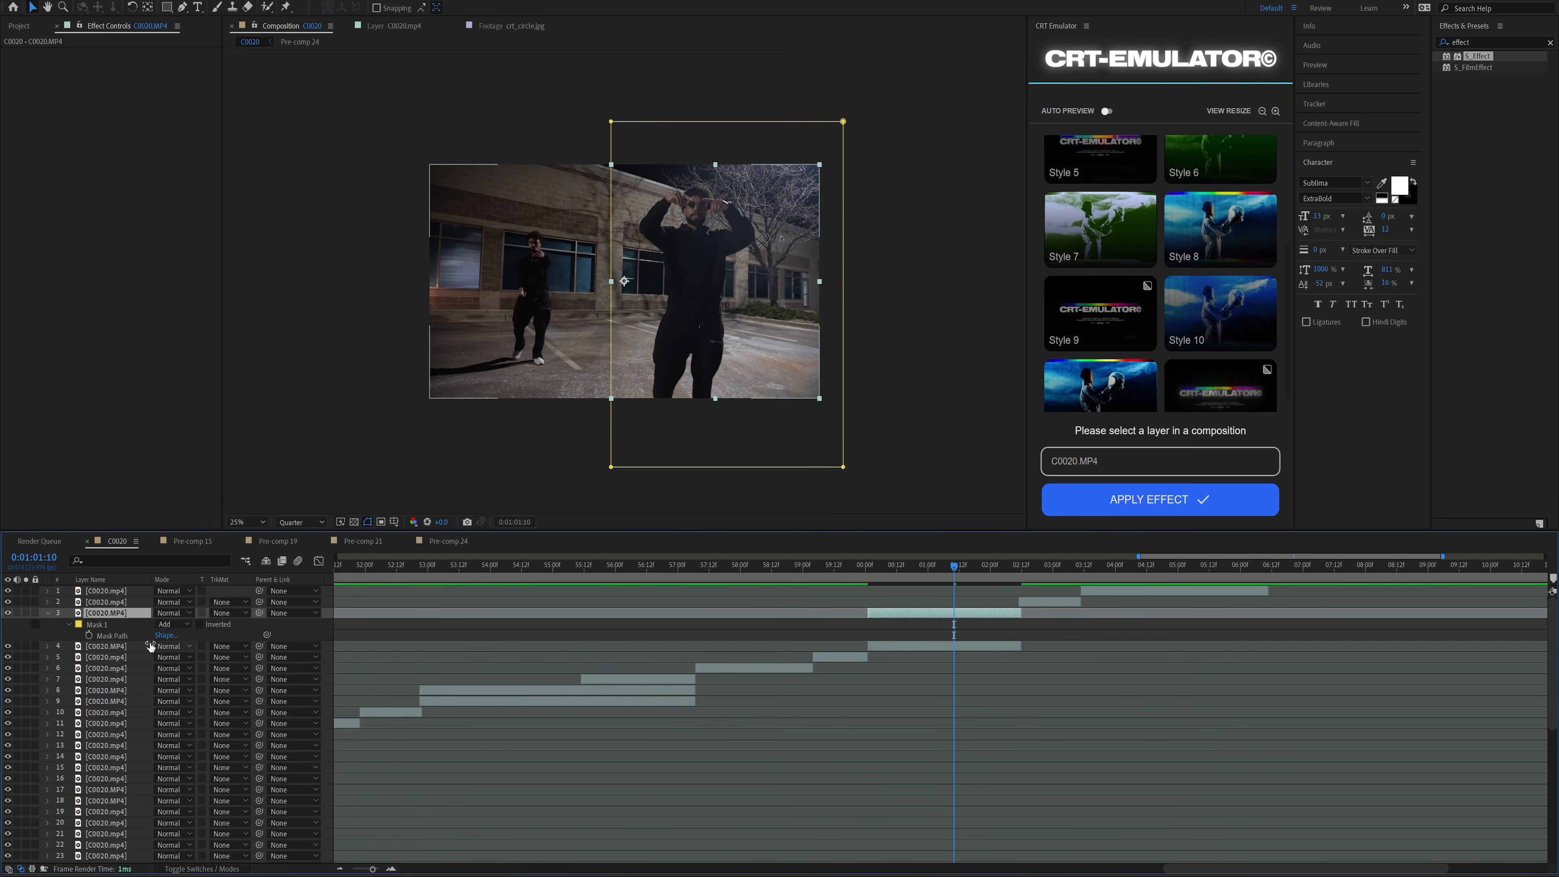
key(m)
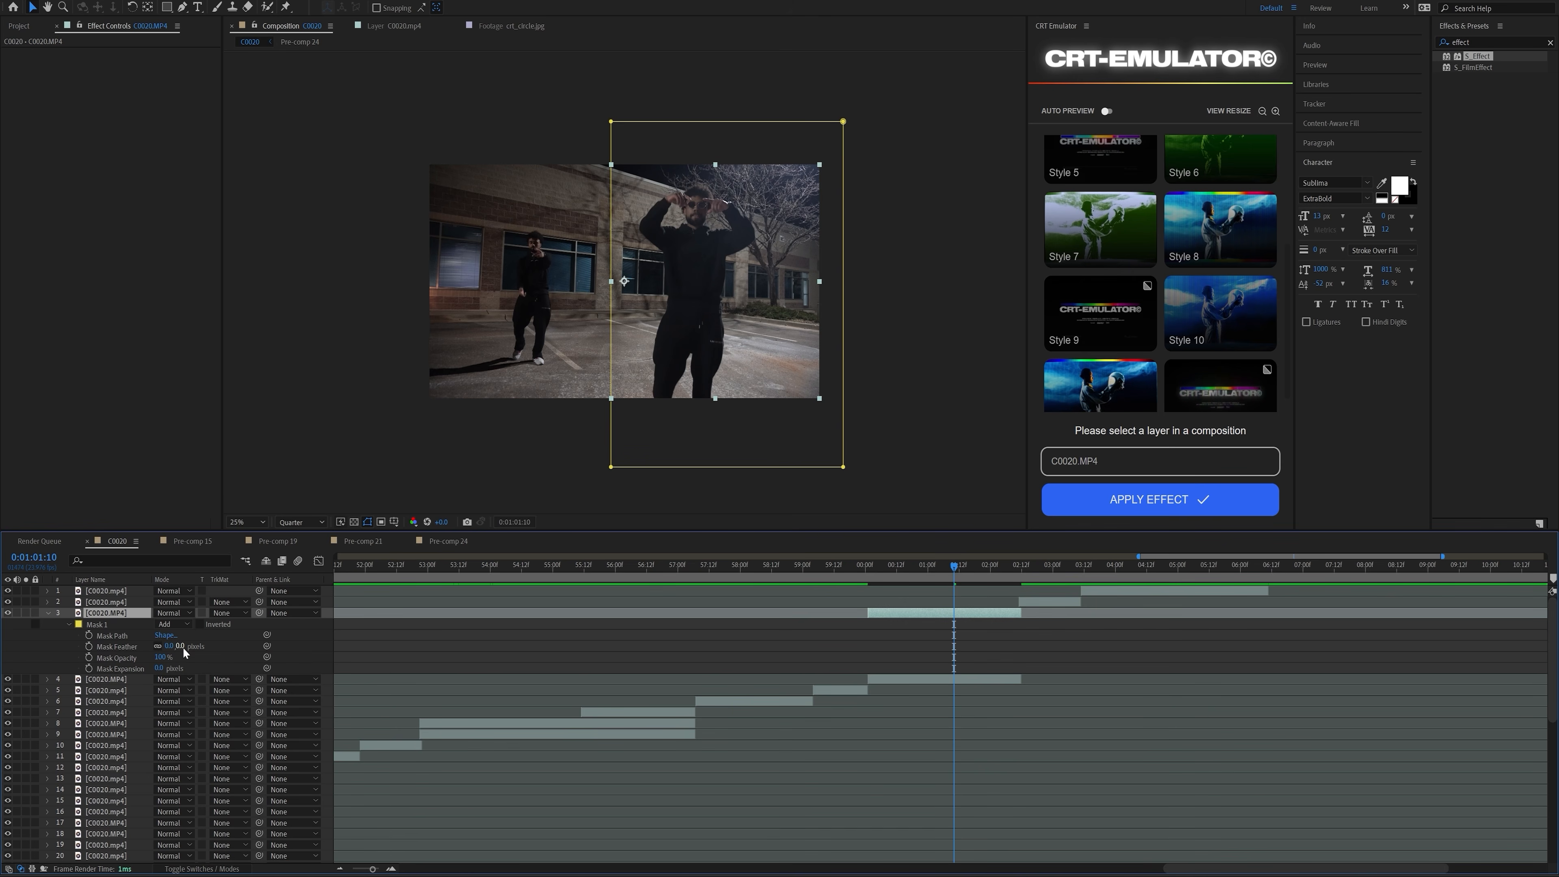
drag(183, 650, 196, 646)
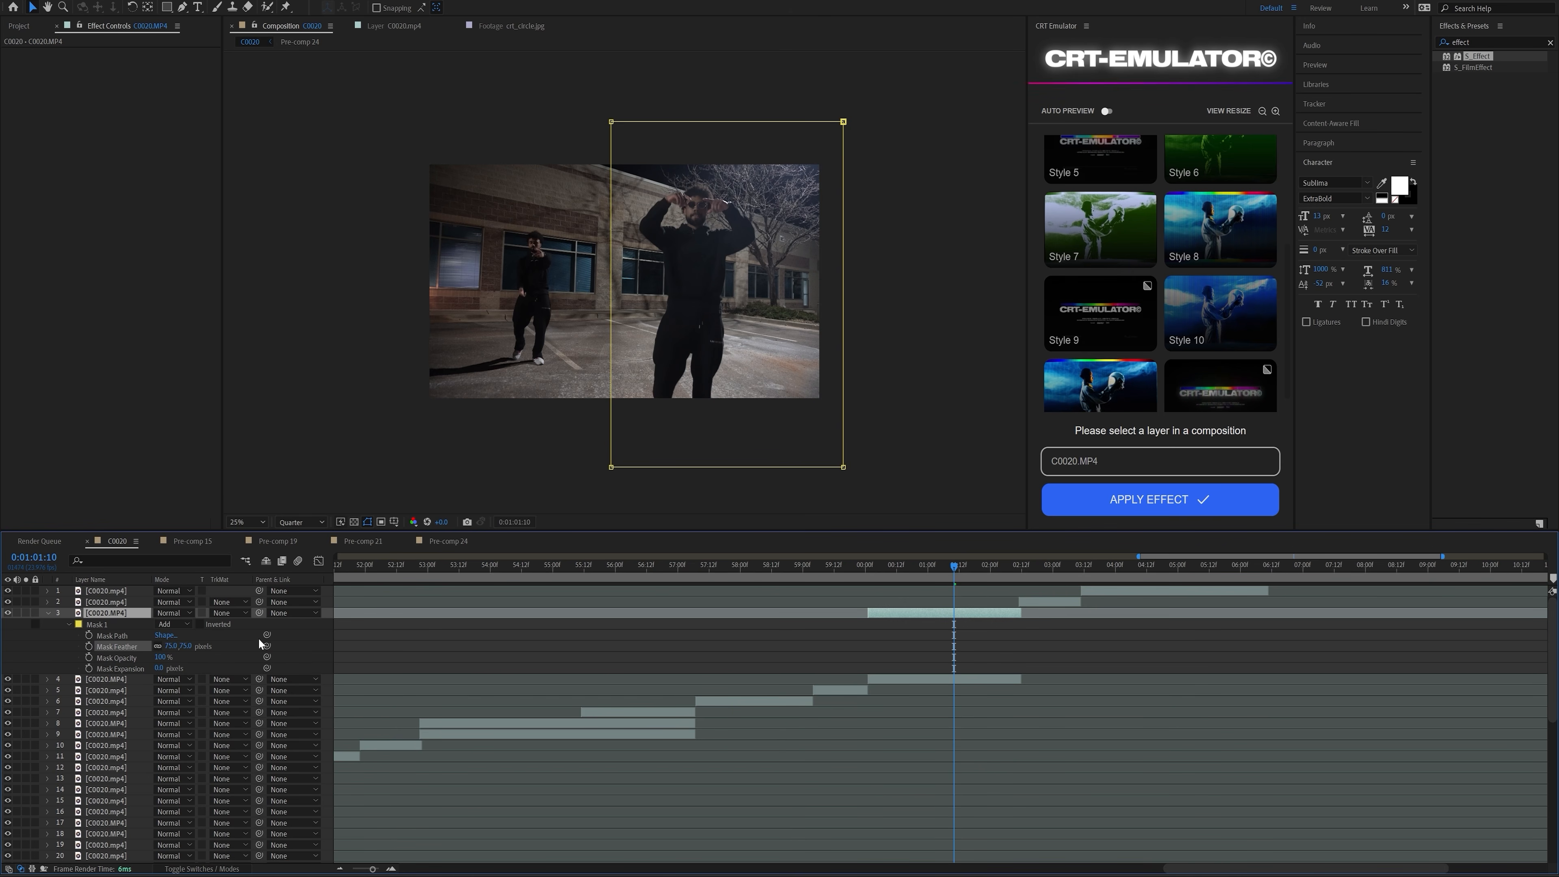
- Check the masked clip at 0:01:00:12 and move the mask's inner edge outward to clear the nearer man's arm
drag(851, 575, 897, 575)
click(897, 642)
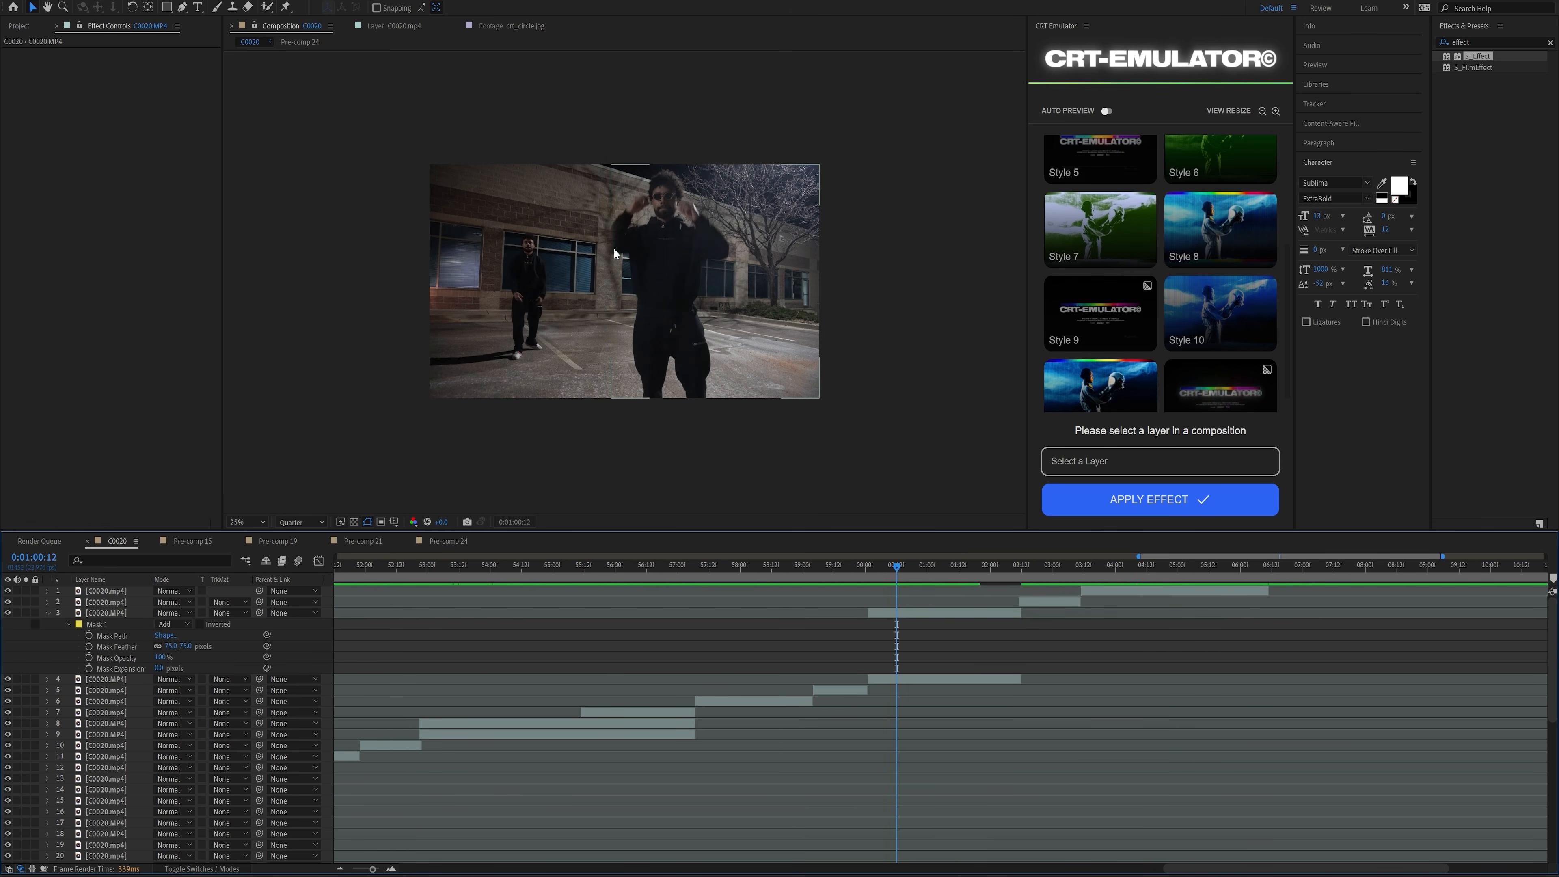
drag(677, 247, 663, 270)
scroll(663, 269, up, 1)
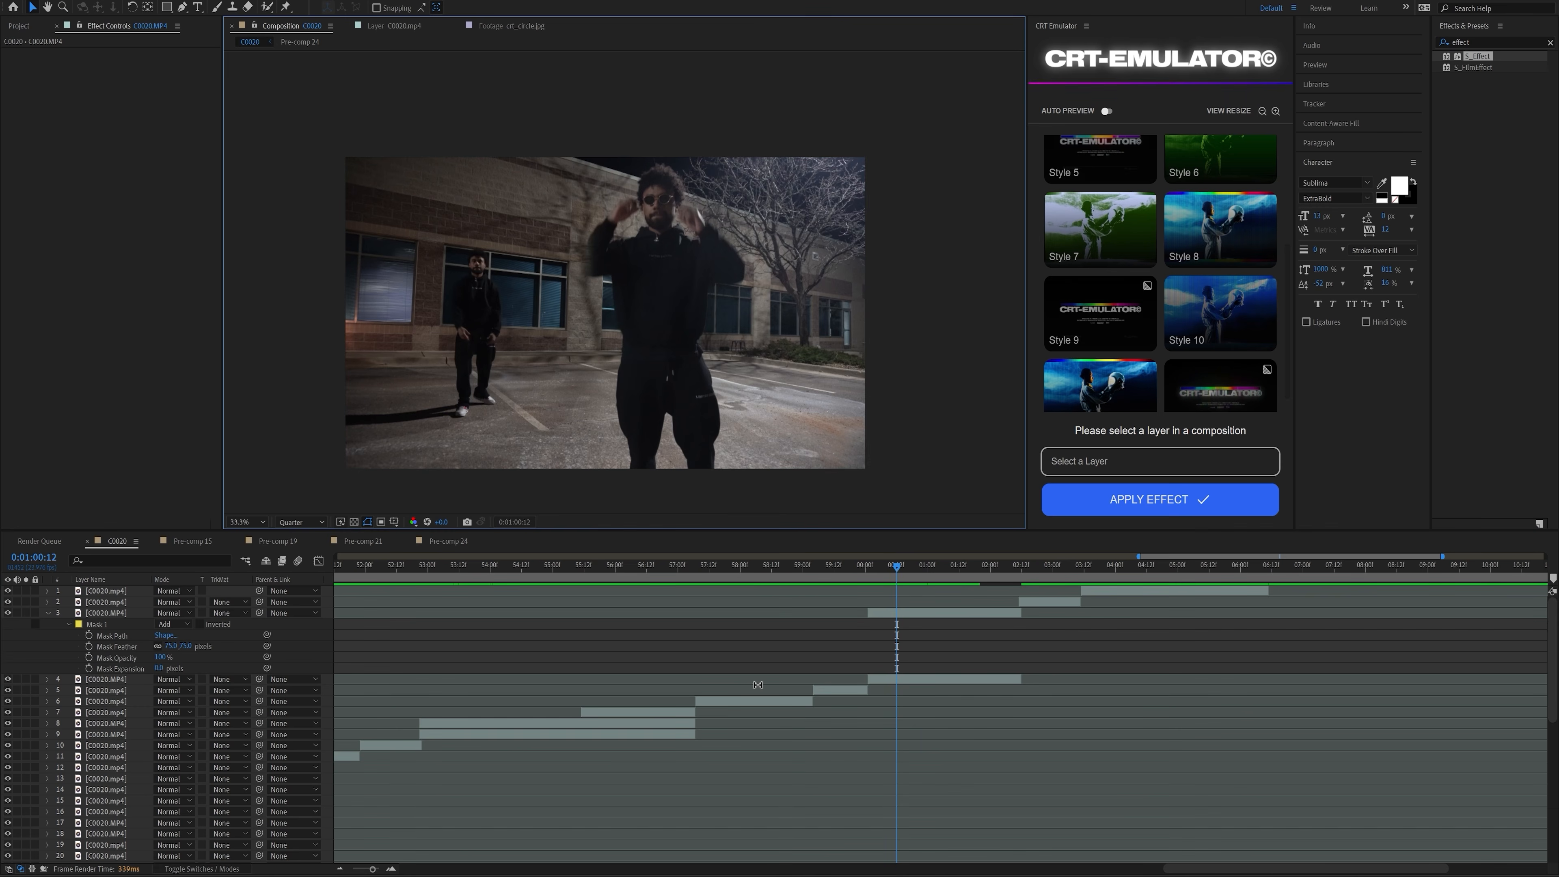
click(935, 614)
drag(588, 101, 545, 103)
drag(634, 334, 665, 207)
drag(620, 434, 603, 436)
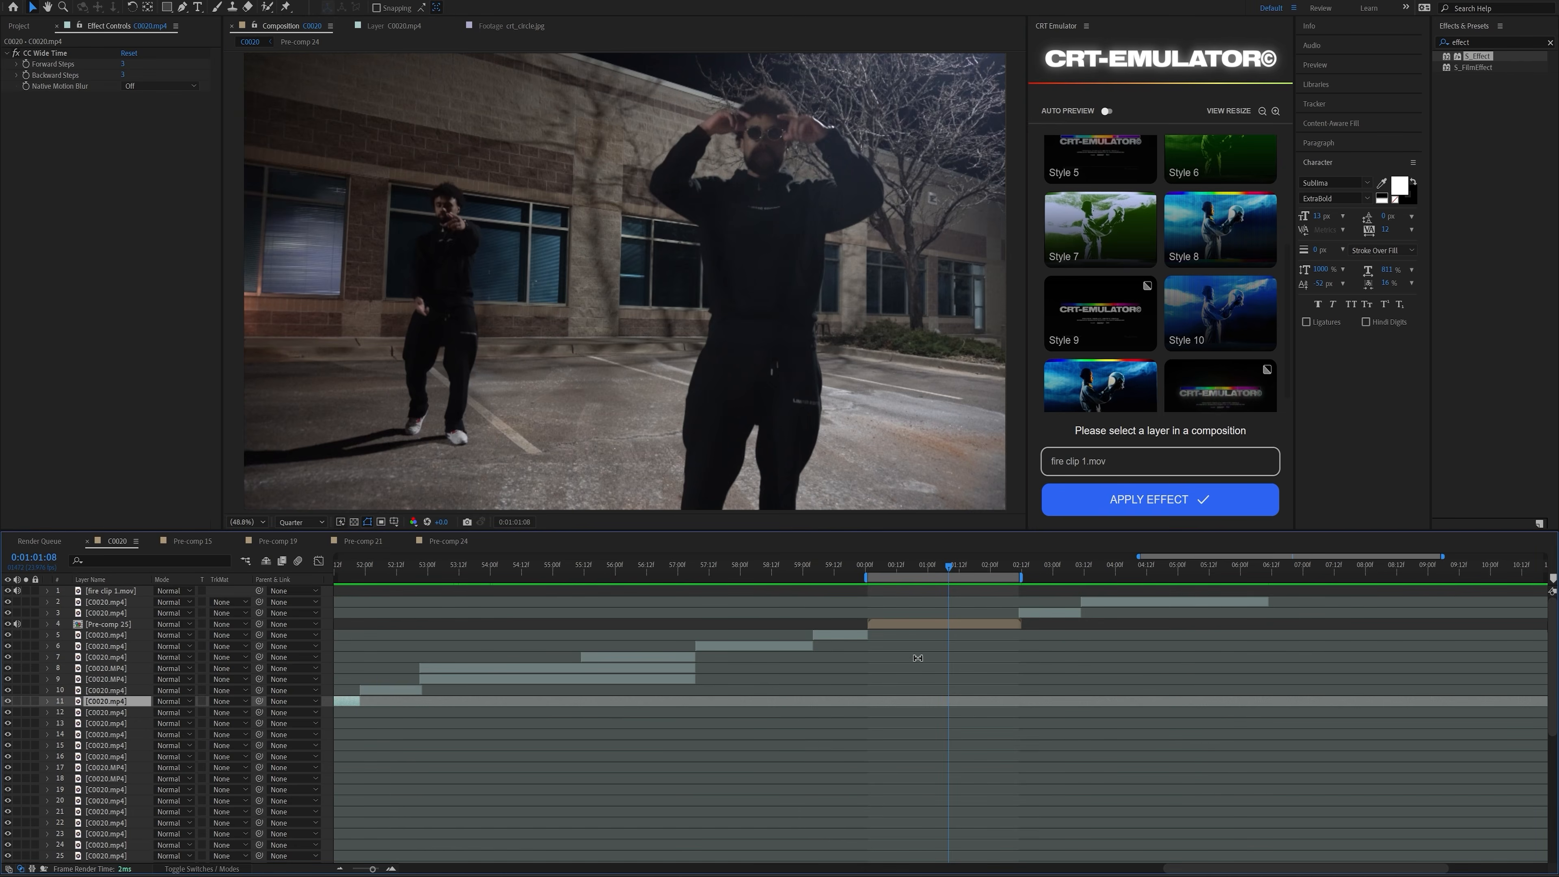
- Move the fire clip 1.mov layer along the timeline to line up with Pre-comp 25
click(938, 626)
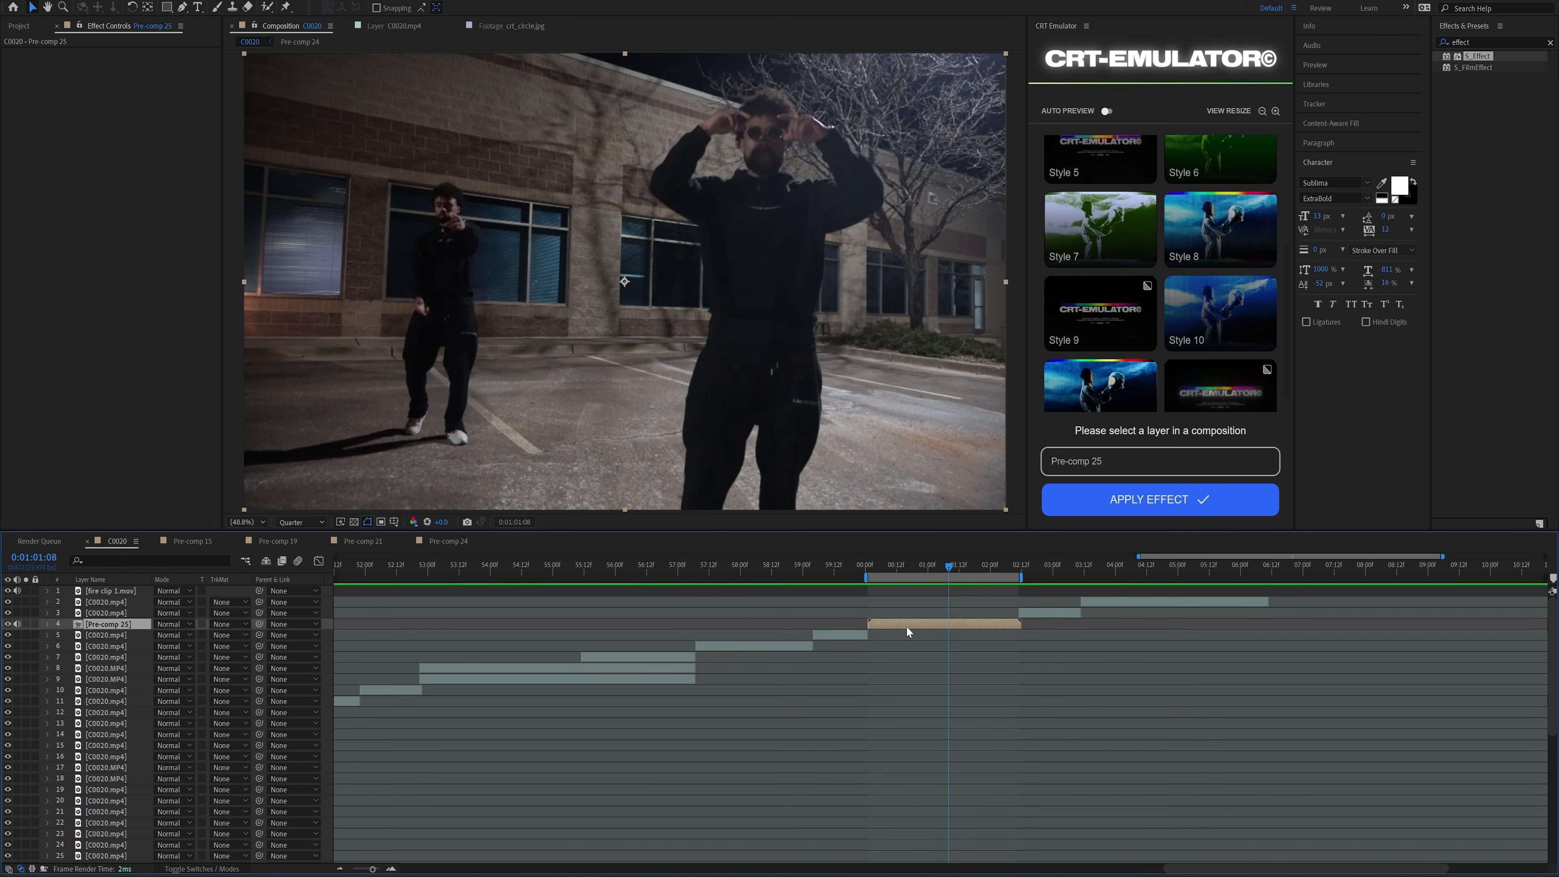
drag(374, 869, 352, 869)
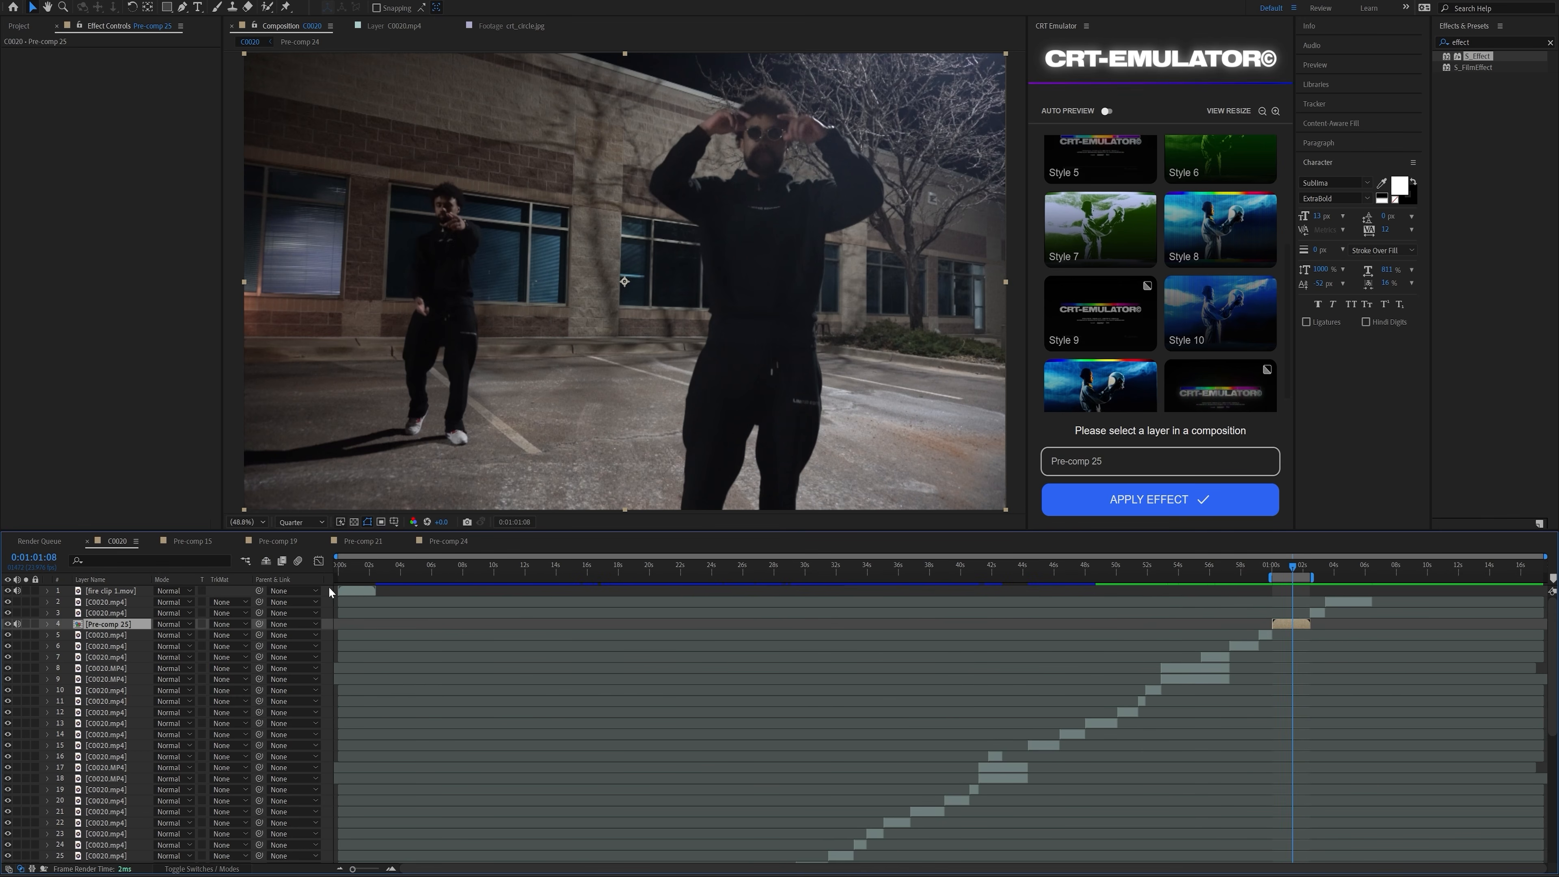
drag(359, 595, 1283, 596)
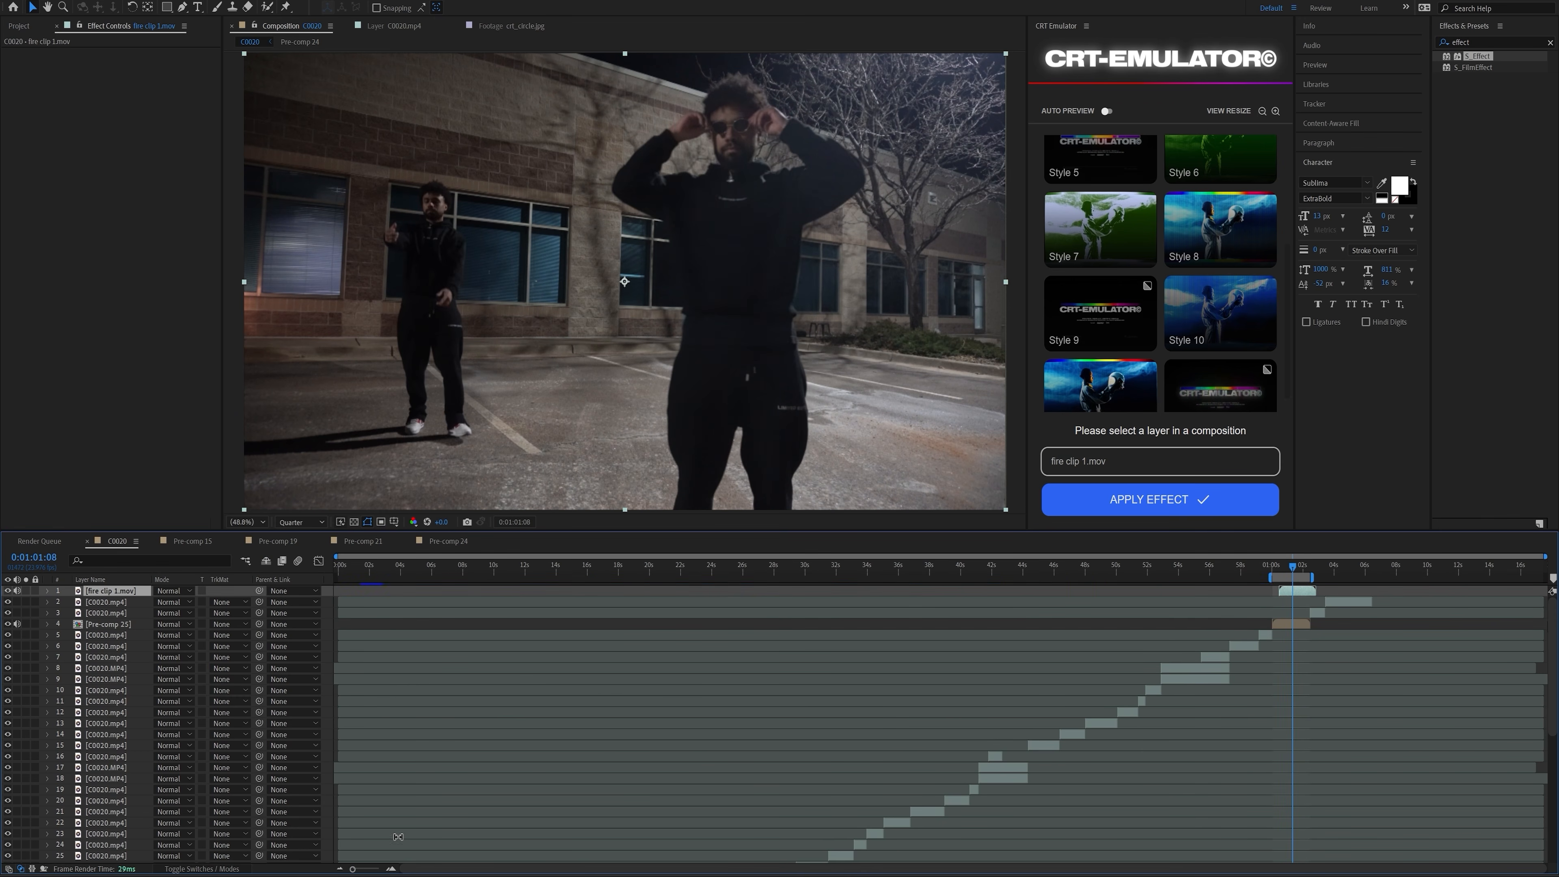
drag(362, 871, 374, 870)
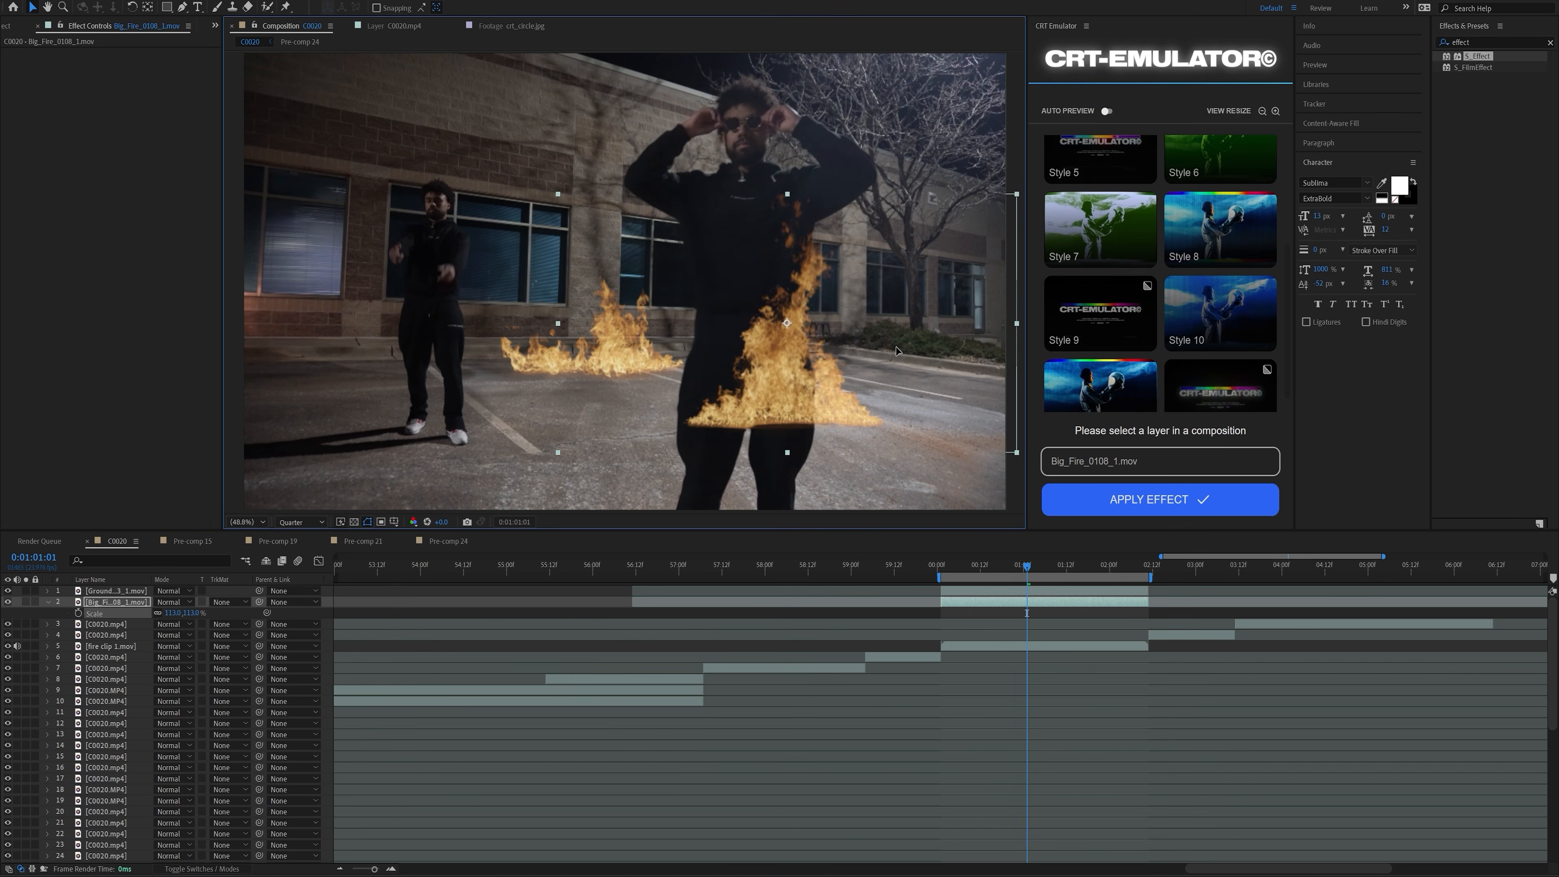
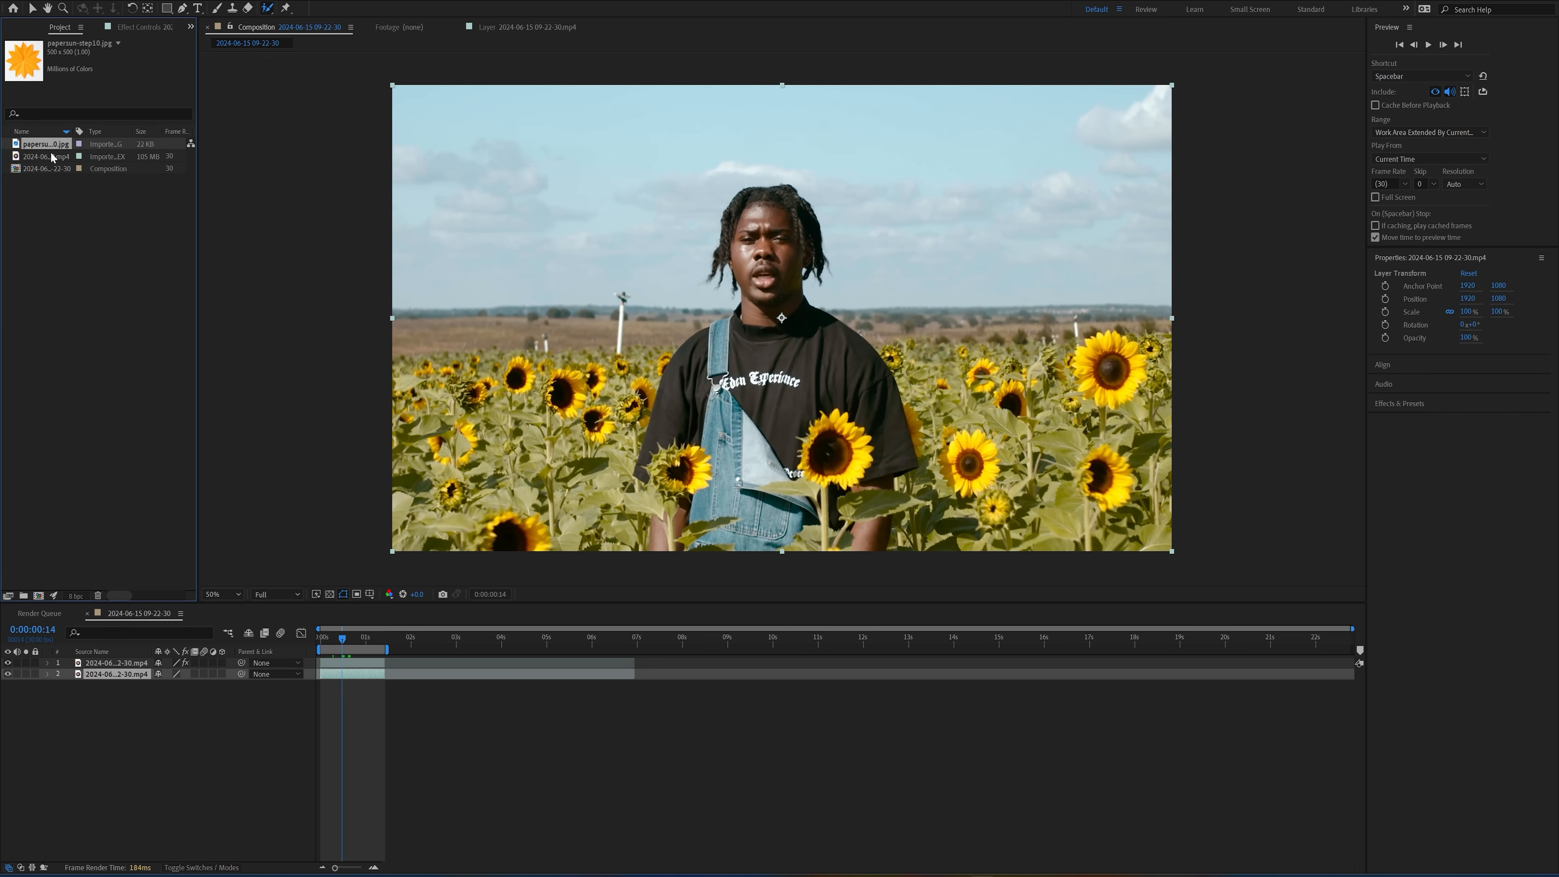
- Place the paper sun image between the two video layers, scale it to 425%, and position it behind the man's head
drag(44, 146, 330, 675)
key(s)
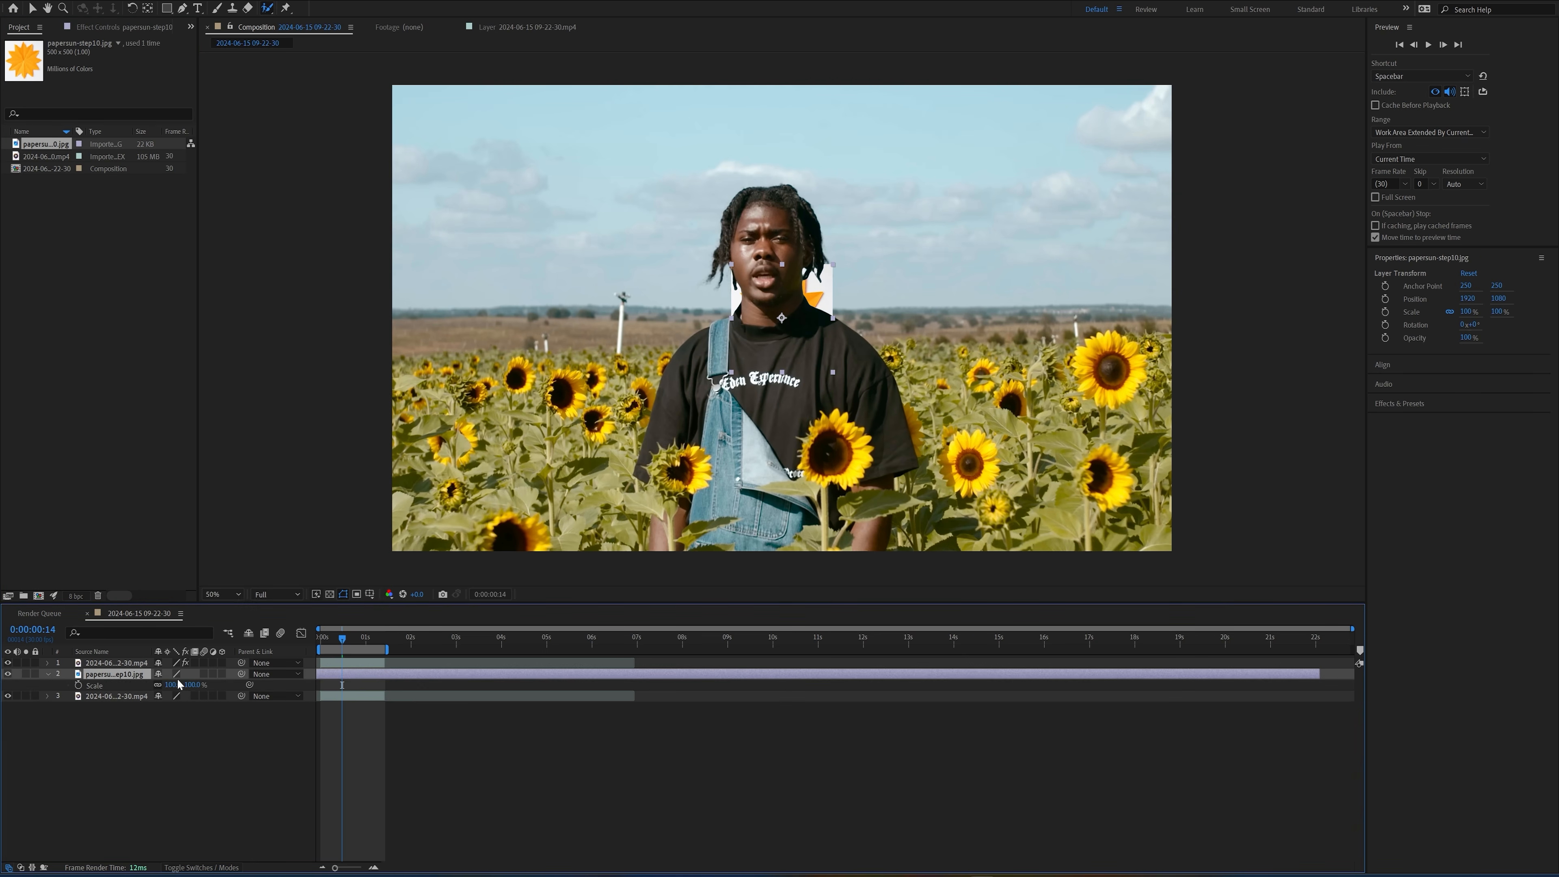
drag(191, 685, 392, 683)
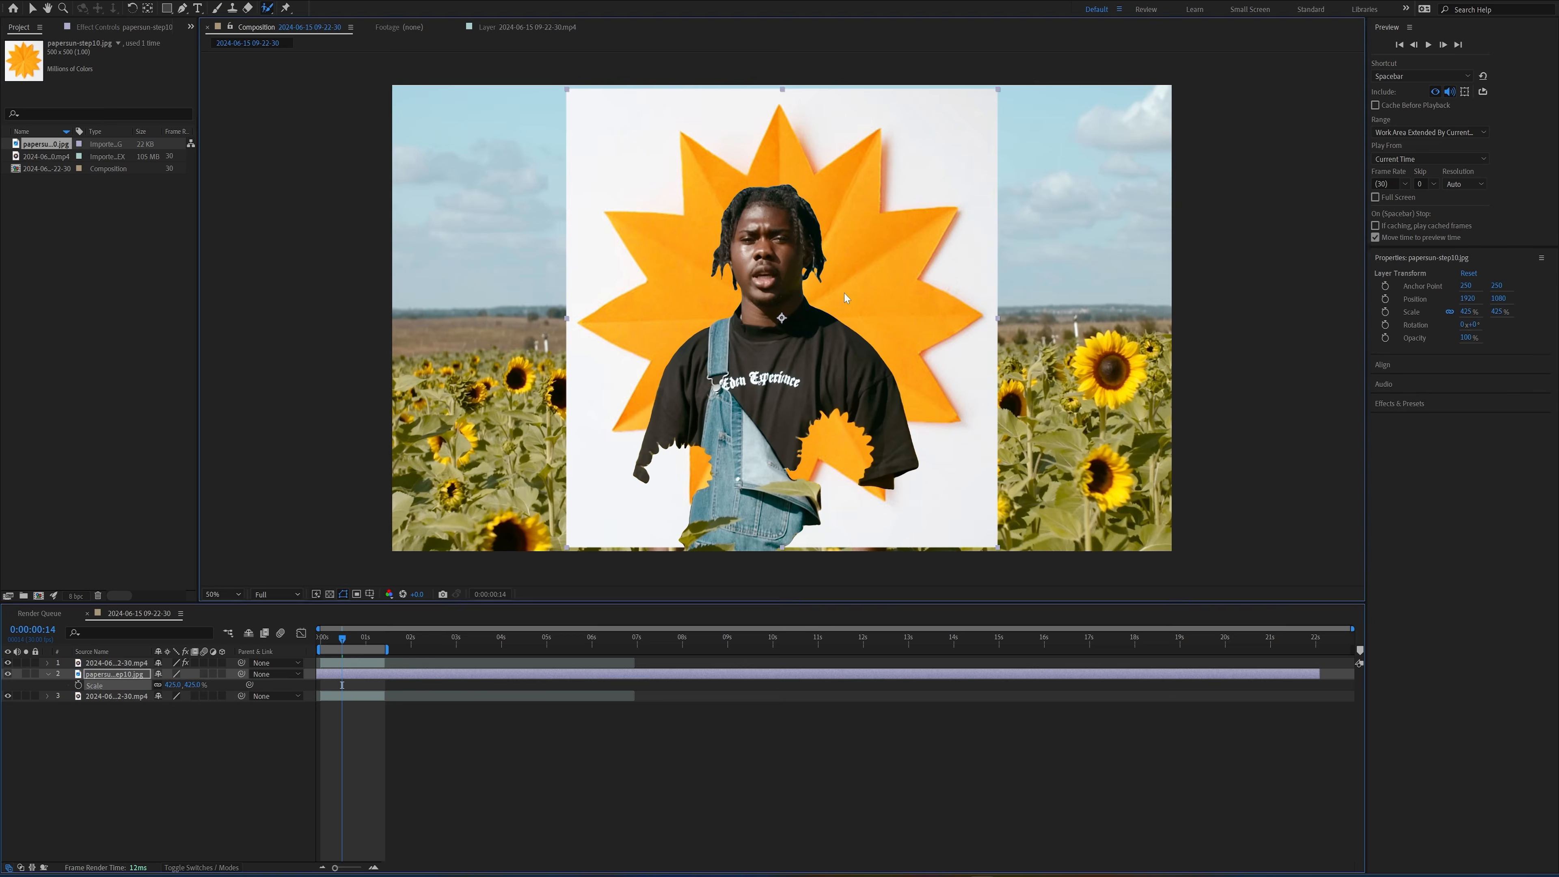
drag(869, 331, 834, 282)
- Apply Luma Key to the paper sun layer with Key Out Brighter and adjust the threshold to remove the white background
key(ctrl+space)
text(luma)
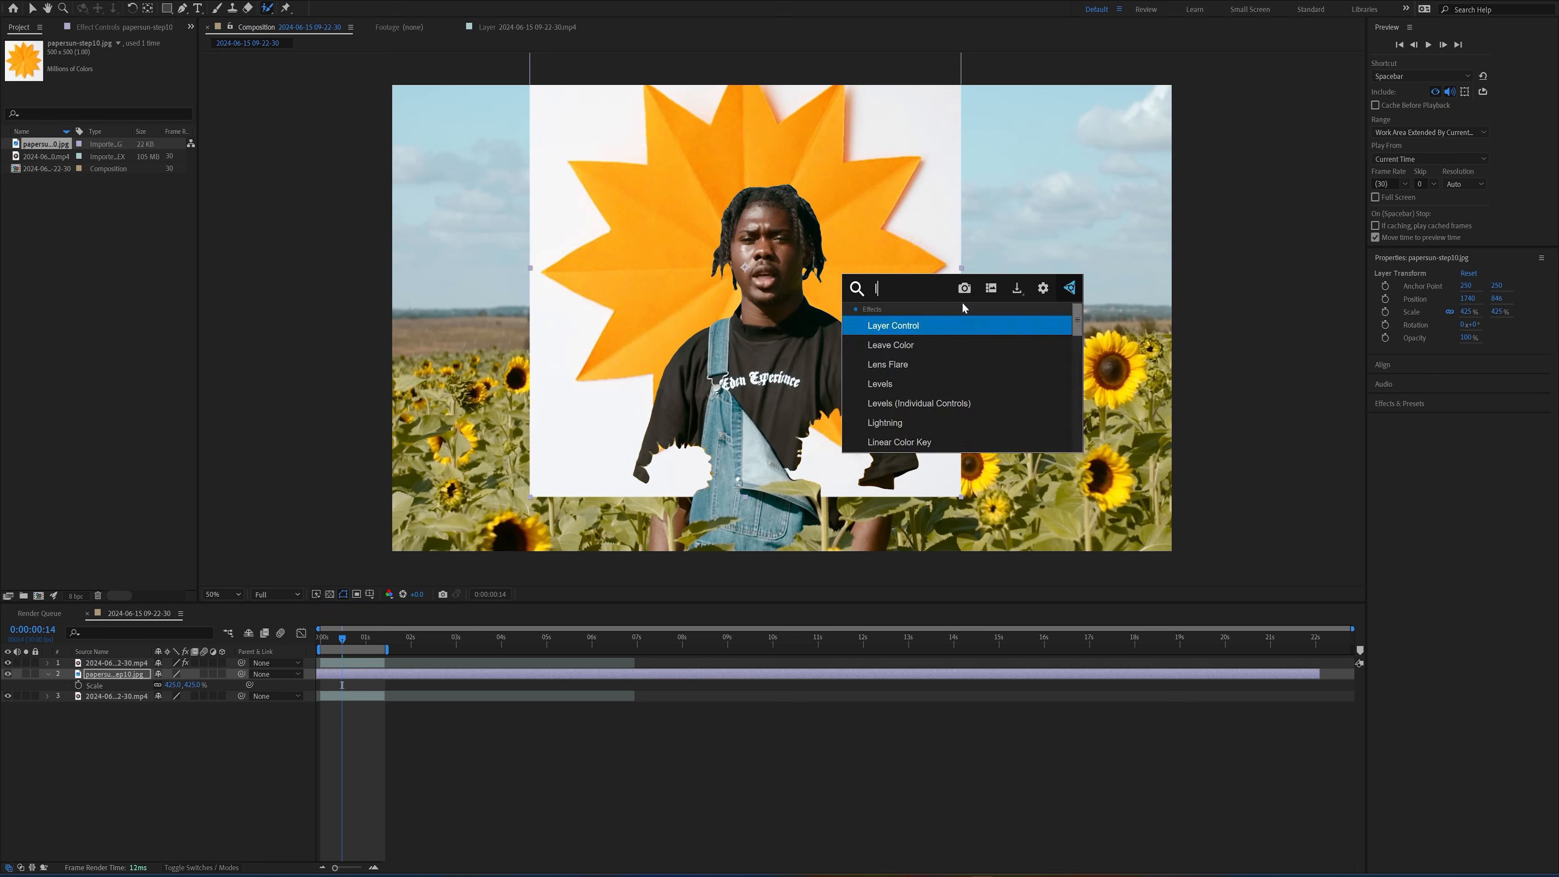
key(Return)
click(145, 65)
click(140, 75)
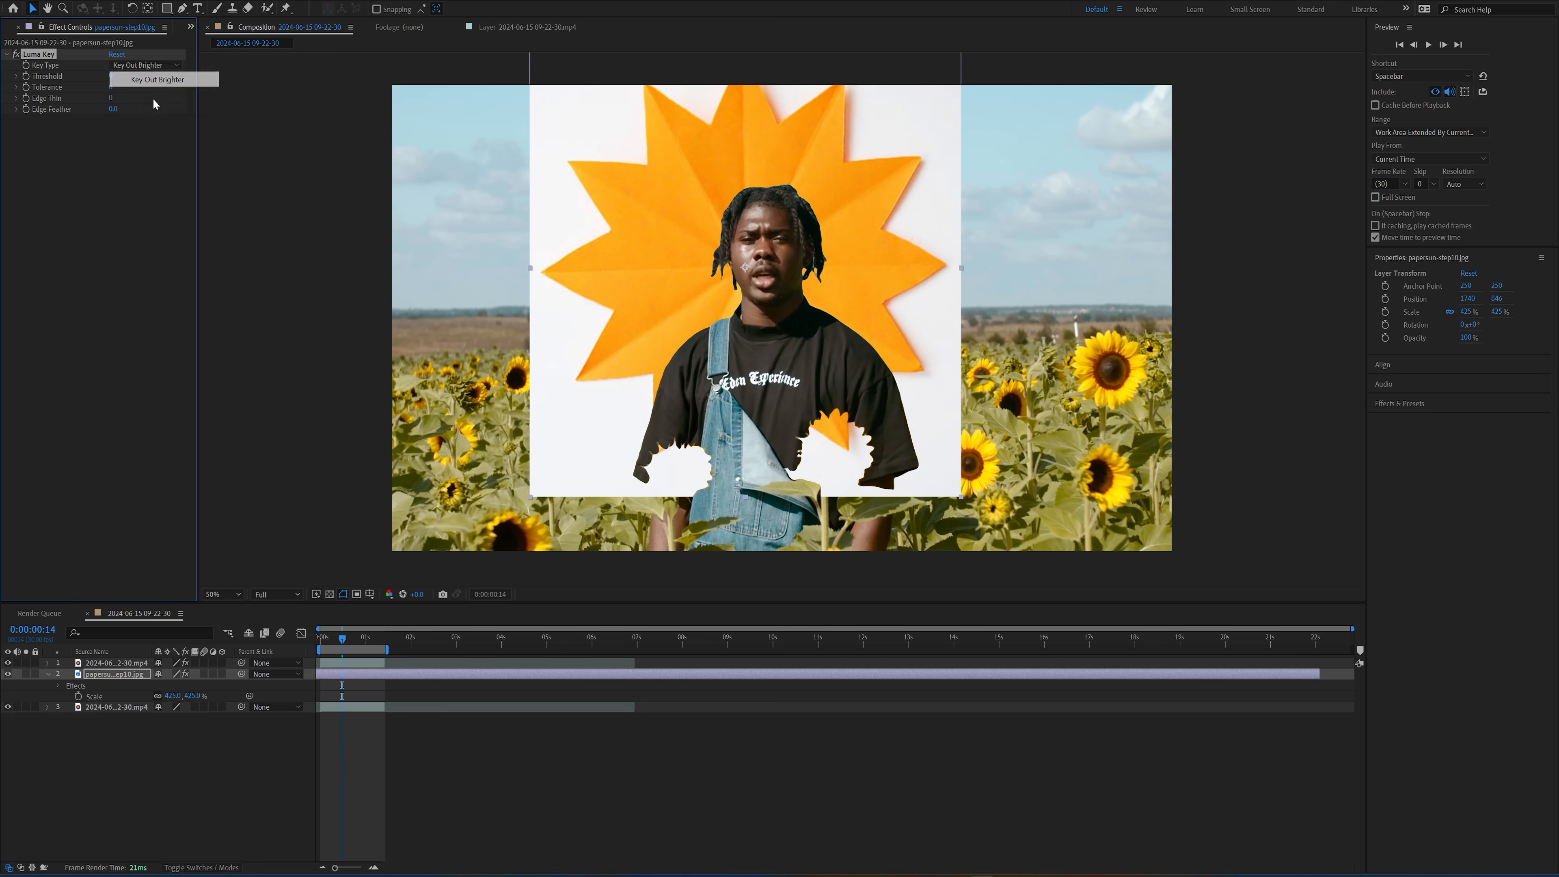
drag(112, 76, 252, 72)
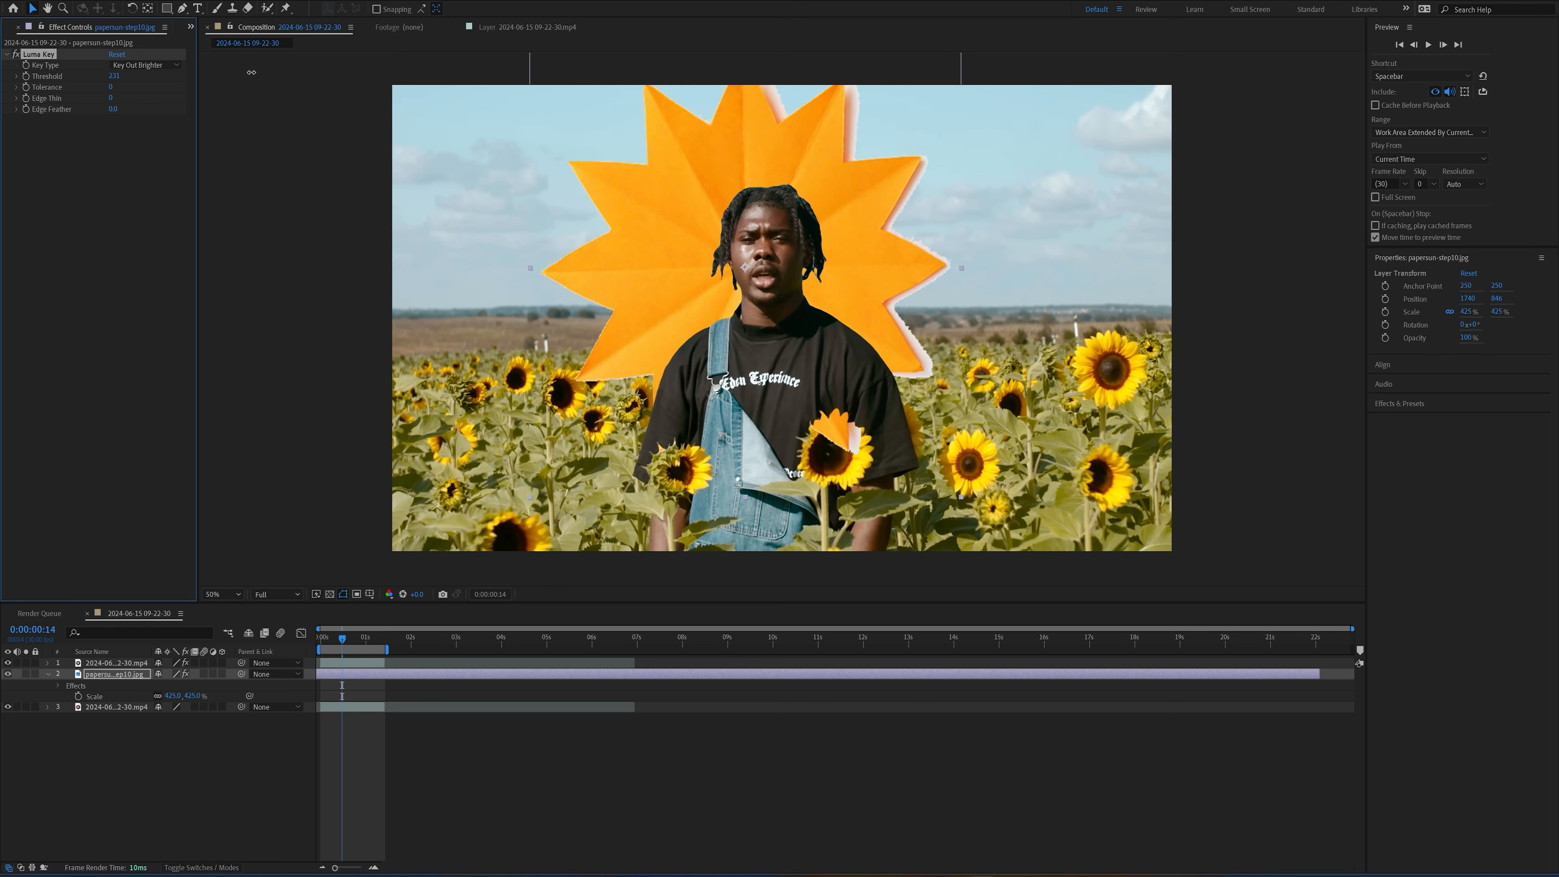
- Lower the paper sun behind the man's head and keyframe its Rotation at 0:00:00:00 and 0:00:01:12
drag(814, 140, 832, 163)
key(r)
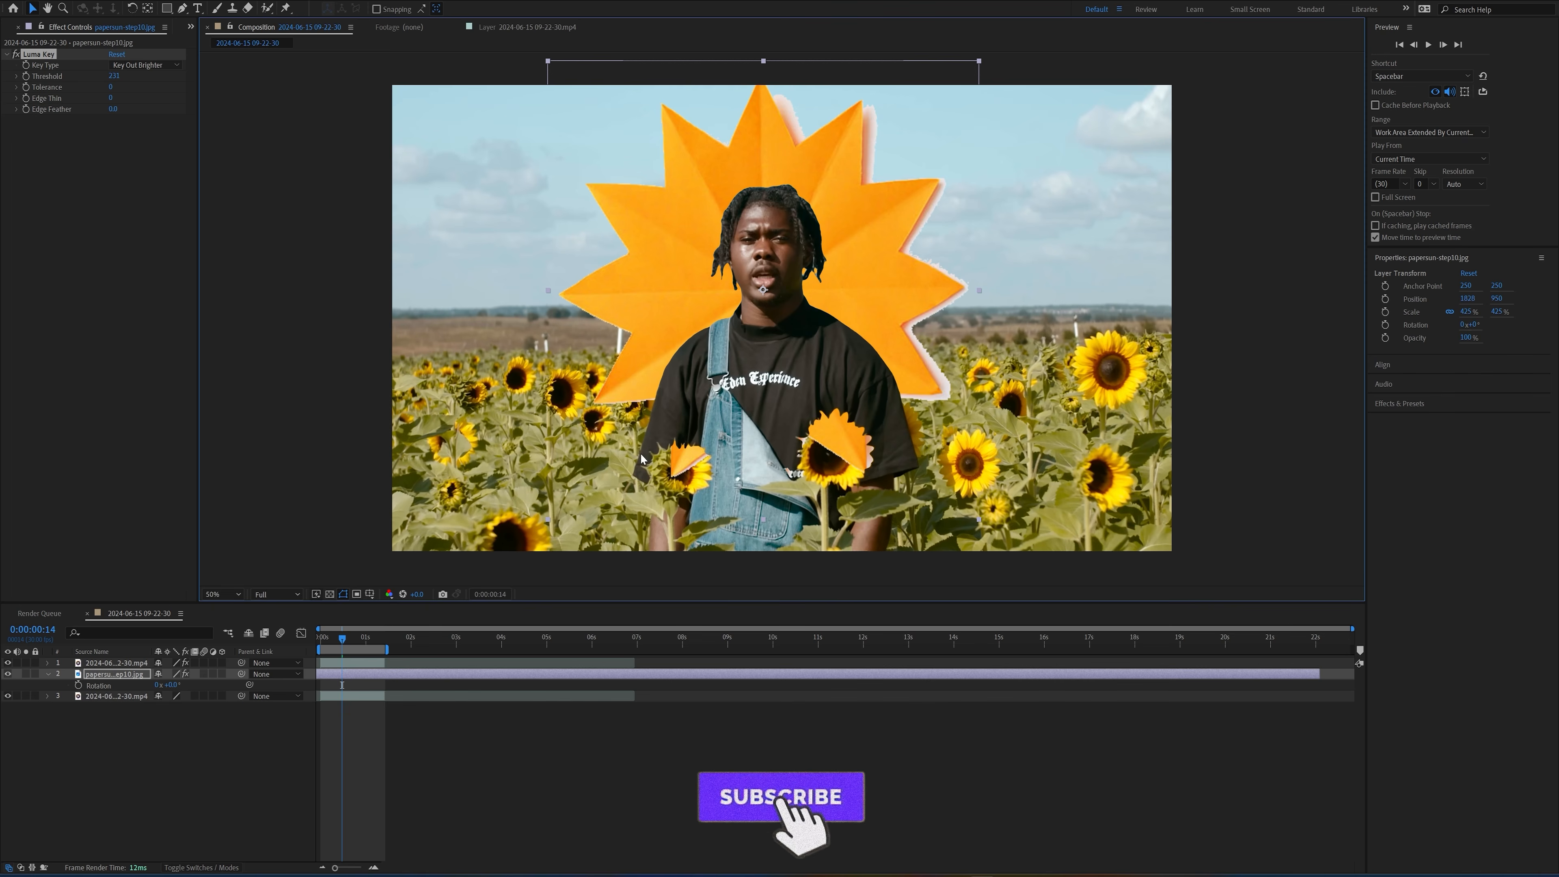
drag(172, 685, 337, 708)
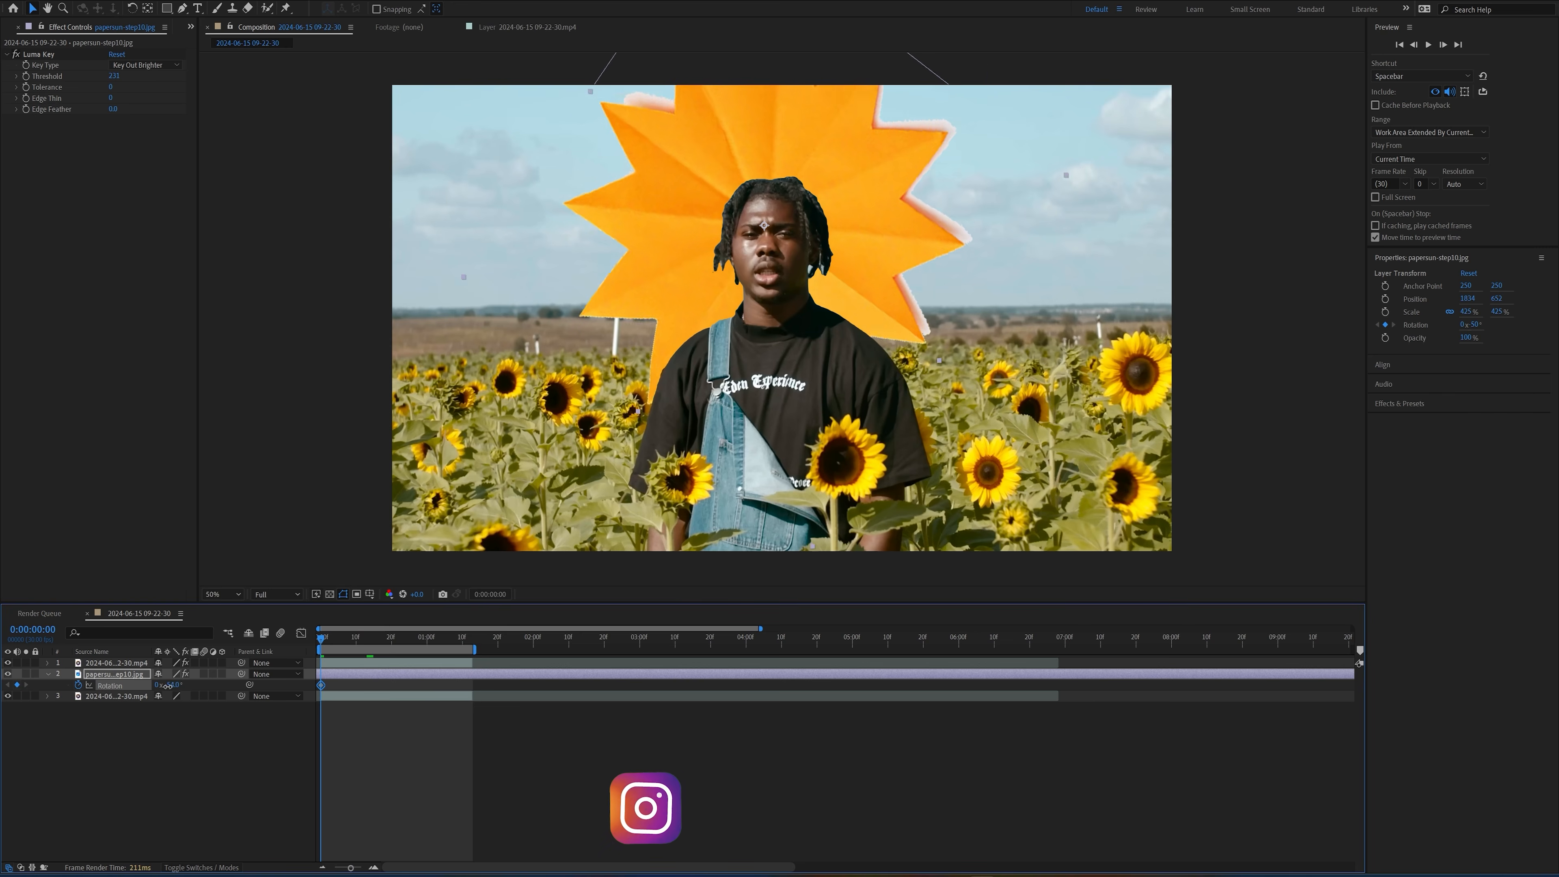
drag(142, 692, 152, 692)
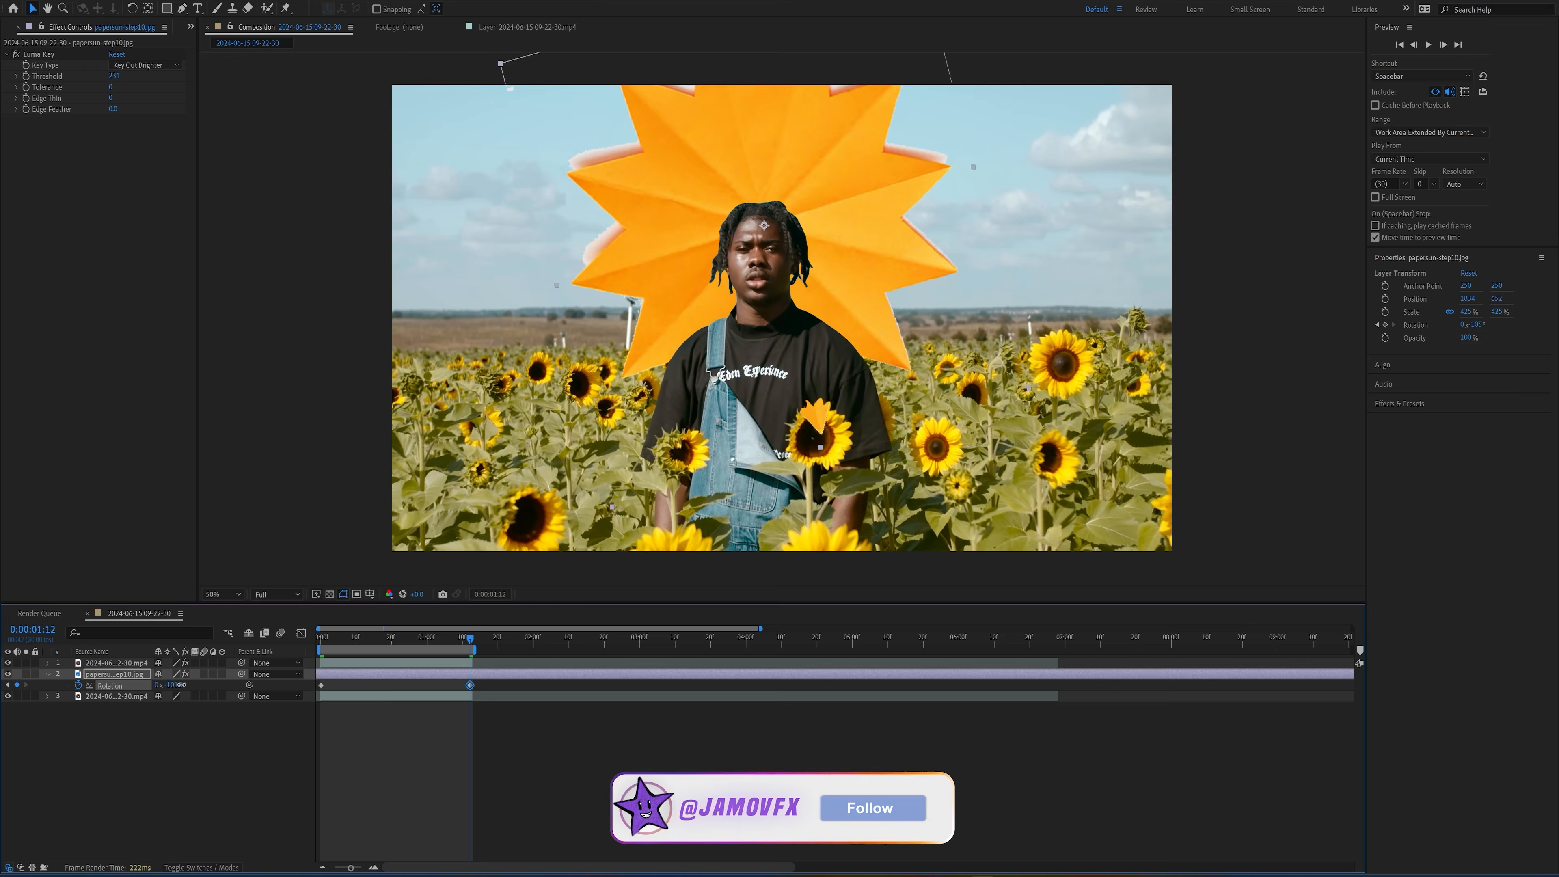
drag(184, 690, 243, 688)
- Move the sun's second Rotation keyframe past the end of the shot to slow the spin and preview it
drag(433, 638, 391, 639)
drag(470, 685, 583, 684)
drag(417, 636, 289, 638)
key(space)
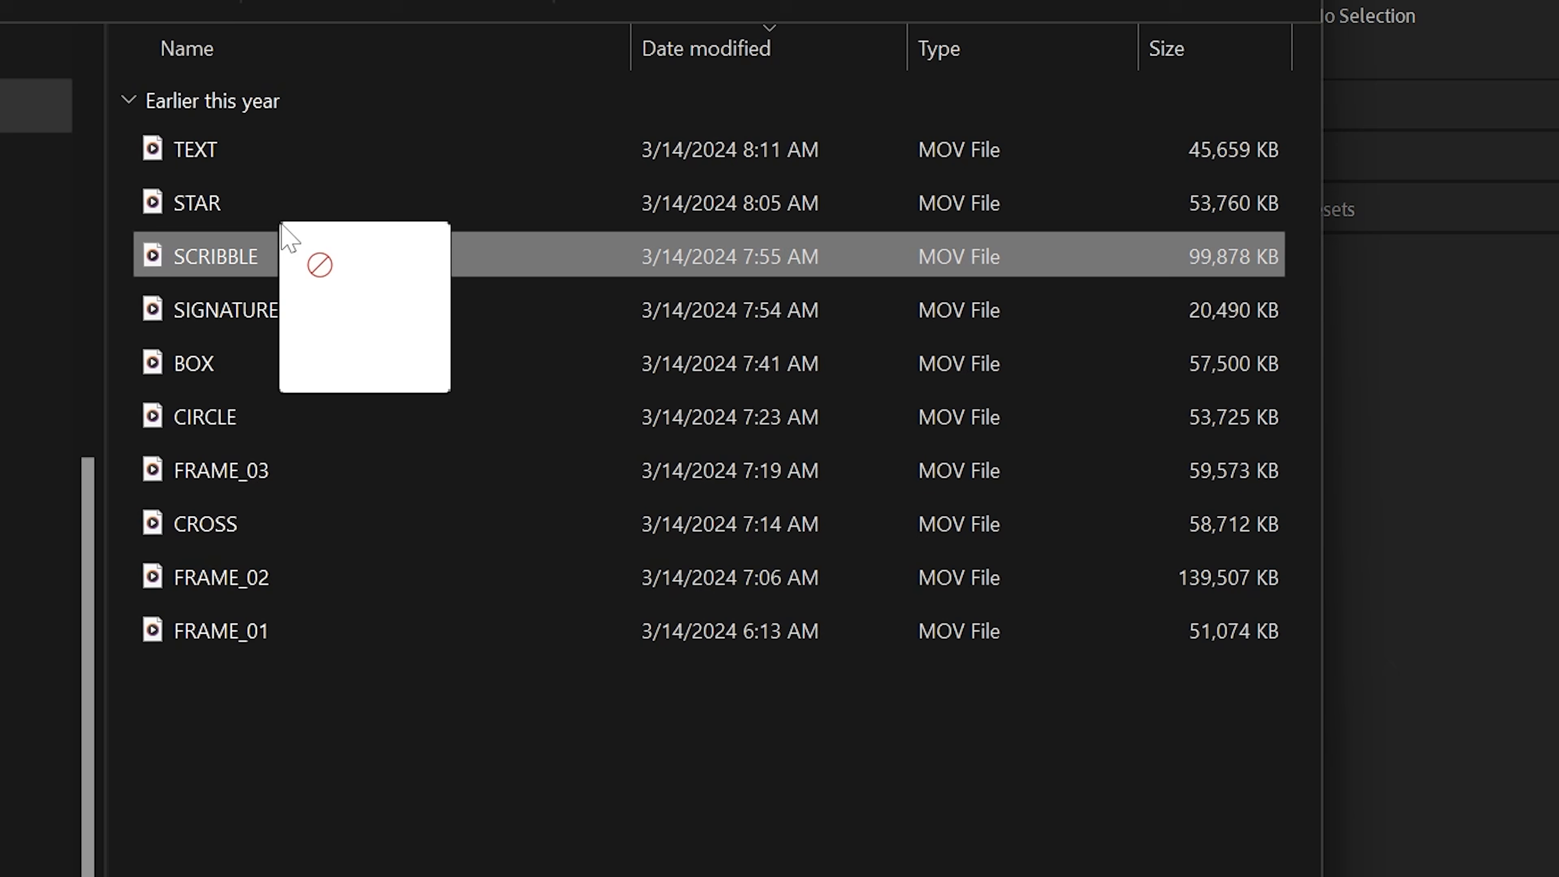
- Add the hand-drawn CIRCLE.mov clip to the composition as the top layer
mouse_move(285, 234)
mouse_down()
mouse_move(378, 724)
mouse_move(248, 159)
mouse_up()
click(250, 261)
mouse_move(266, 264)
mouse_down()
mouse_move(109, 332)
mouse_move(122, 660)
mouse_up()
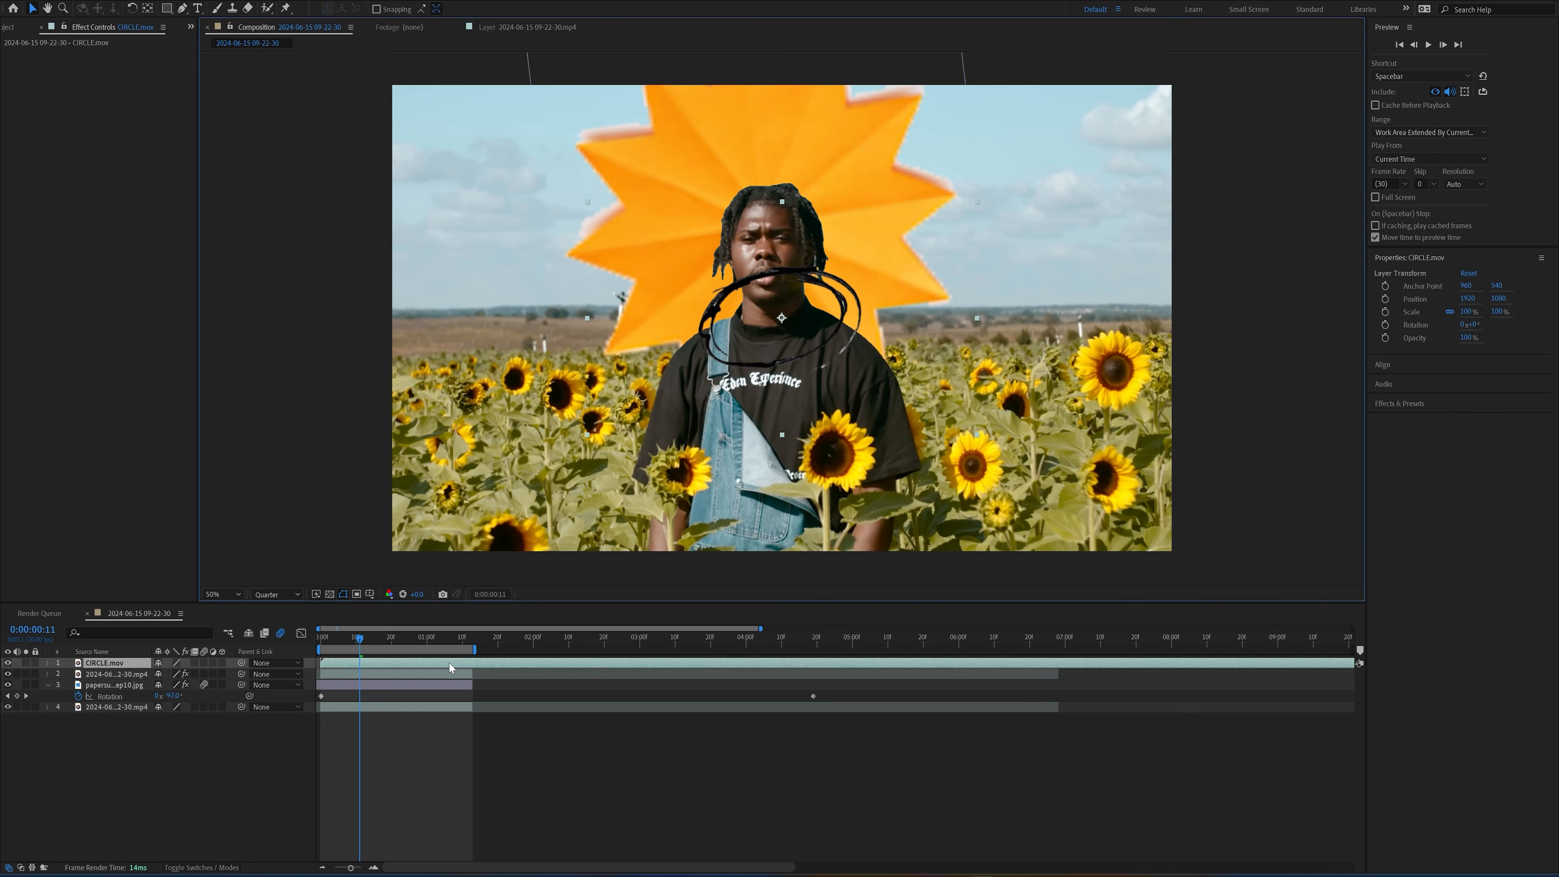
mouse_move(450, 664)
mouse_down()
mouse_move(325, 670)
mouse_move(467, 670)
mouse_move(417, 674)
mouse_up()
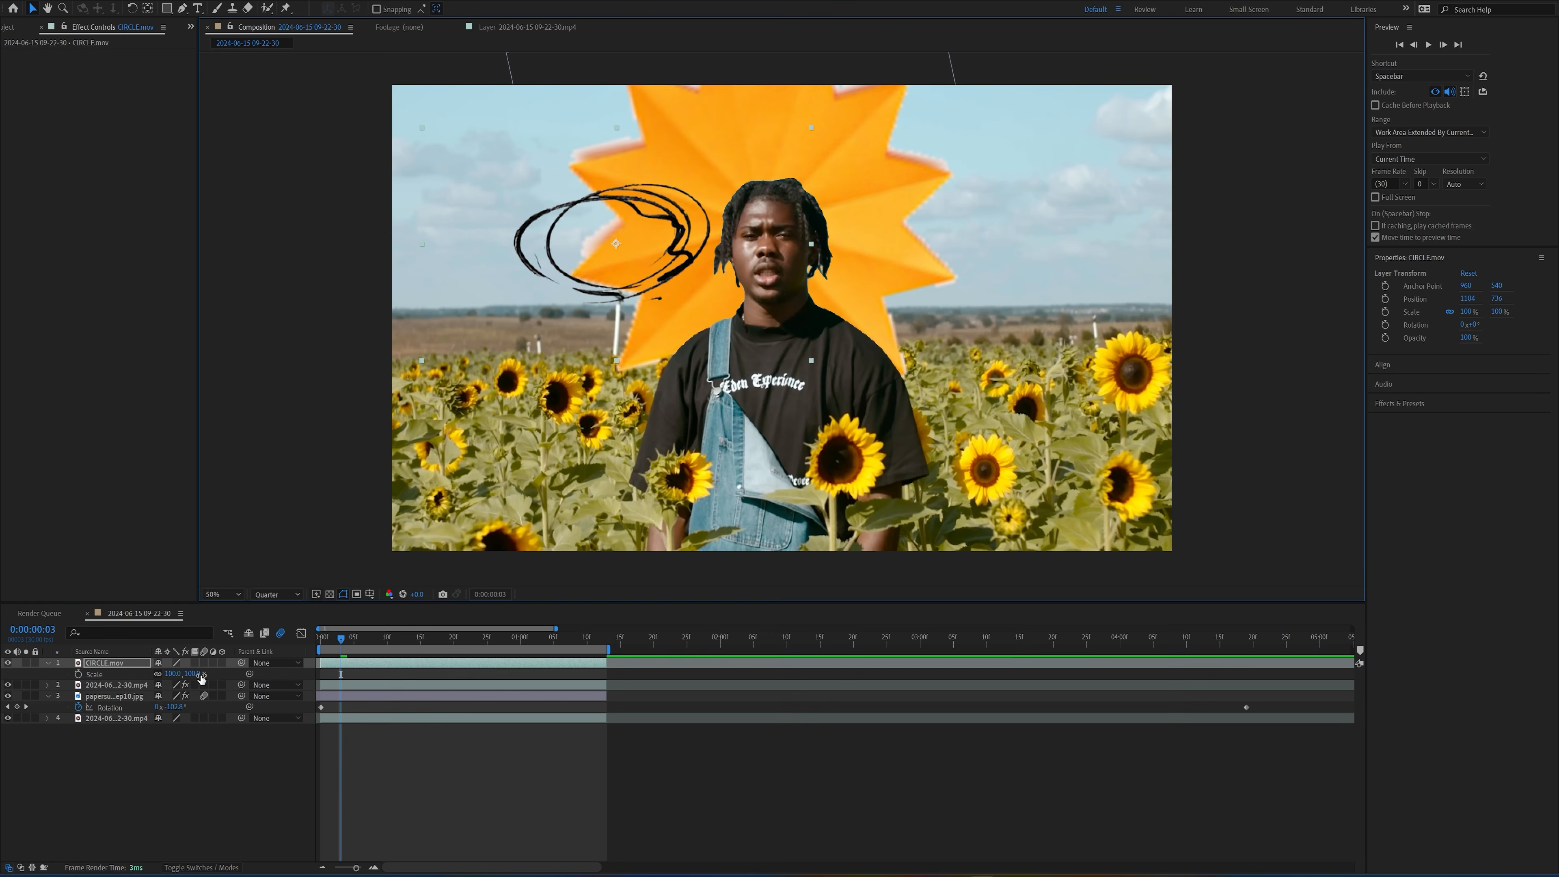
- Scale CIRCLE.mov to 129%, centre it on the man's head and place it beneath his cut-out layer
drag(177, 675, 176, 677)
drag(616, 246, 770, 222)
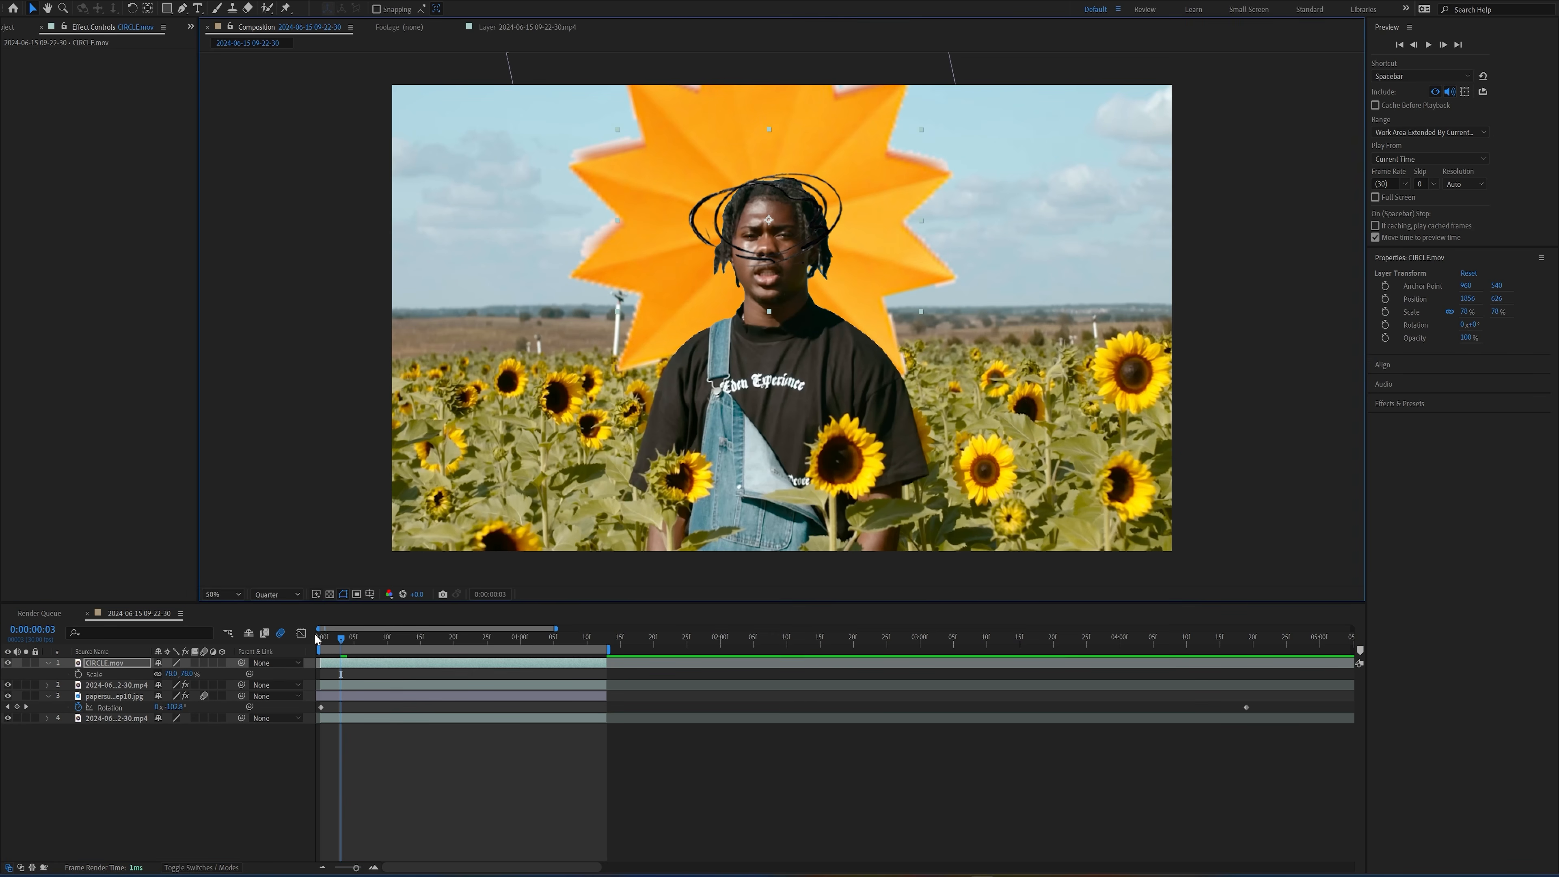
mouse_move(188, 675)
mouse_down()
mouse_move(237, 674)
mouse_move(130, 698)
mouse_up()
key(space)
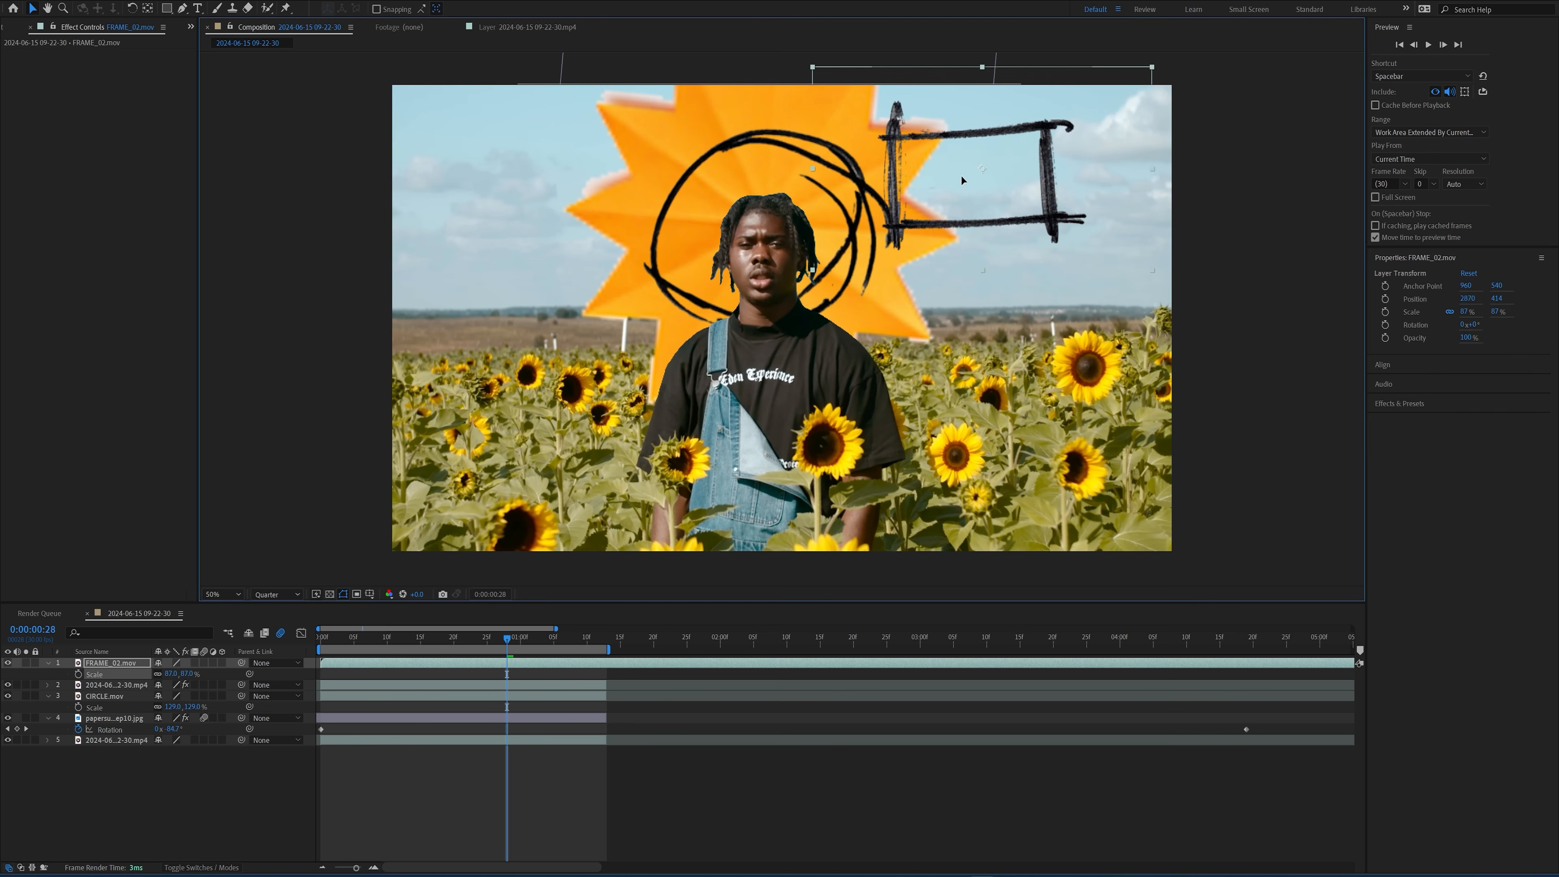
- Place FRAME_02.mov around the lower sunflower beside the man and pre-compose it with all attributes moved
mouse_move(962, 180)
mouse_down()
mouse_move(1046, 166)
mouse_move(1005, 389)
mouse_move(1045, 496)
mouse_up()
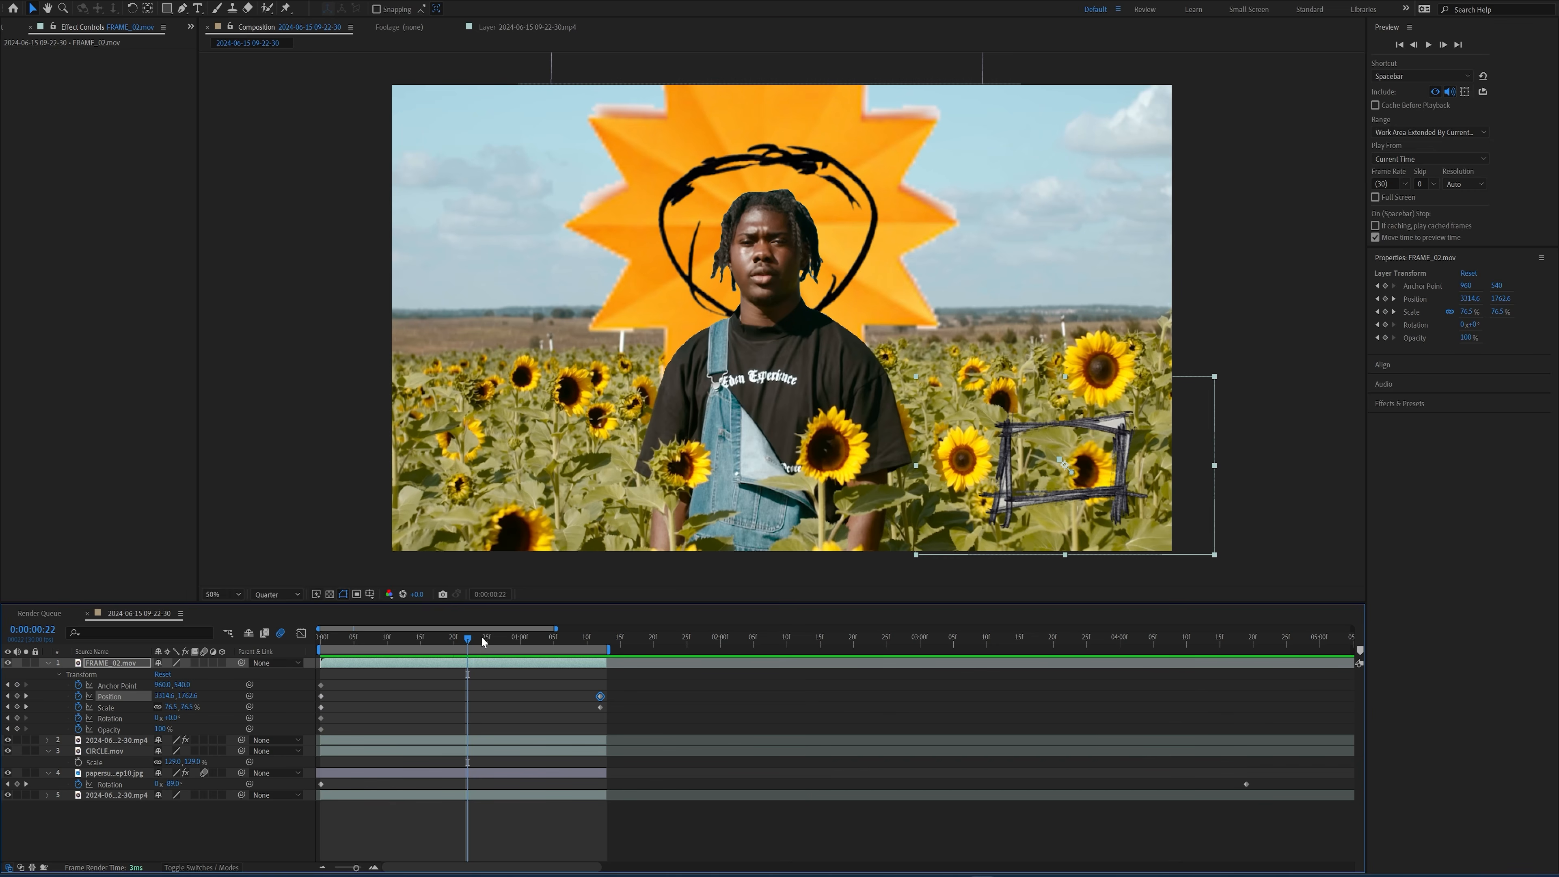
key(ctrl+shift+c)
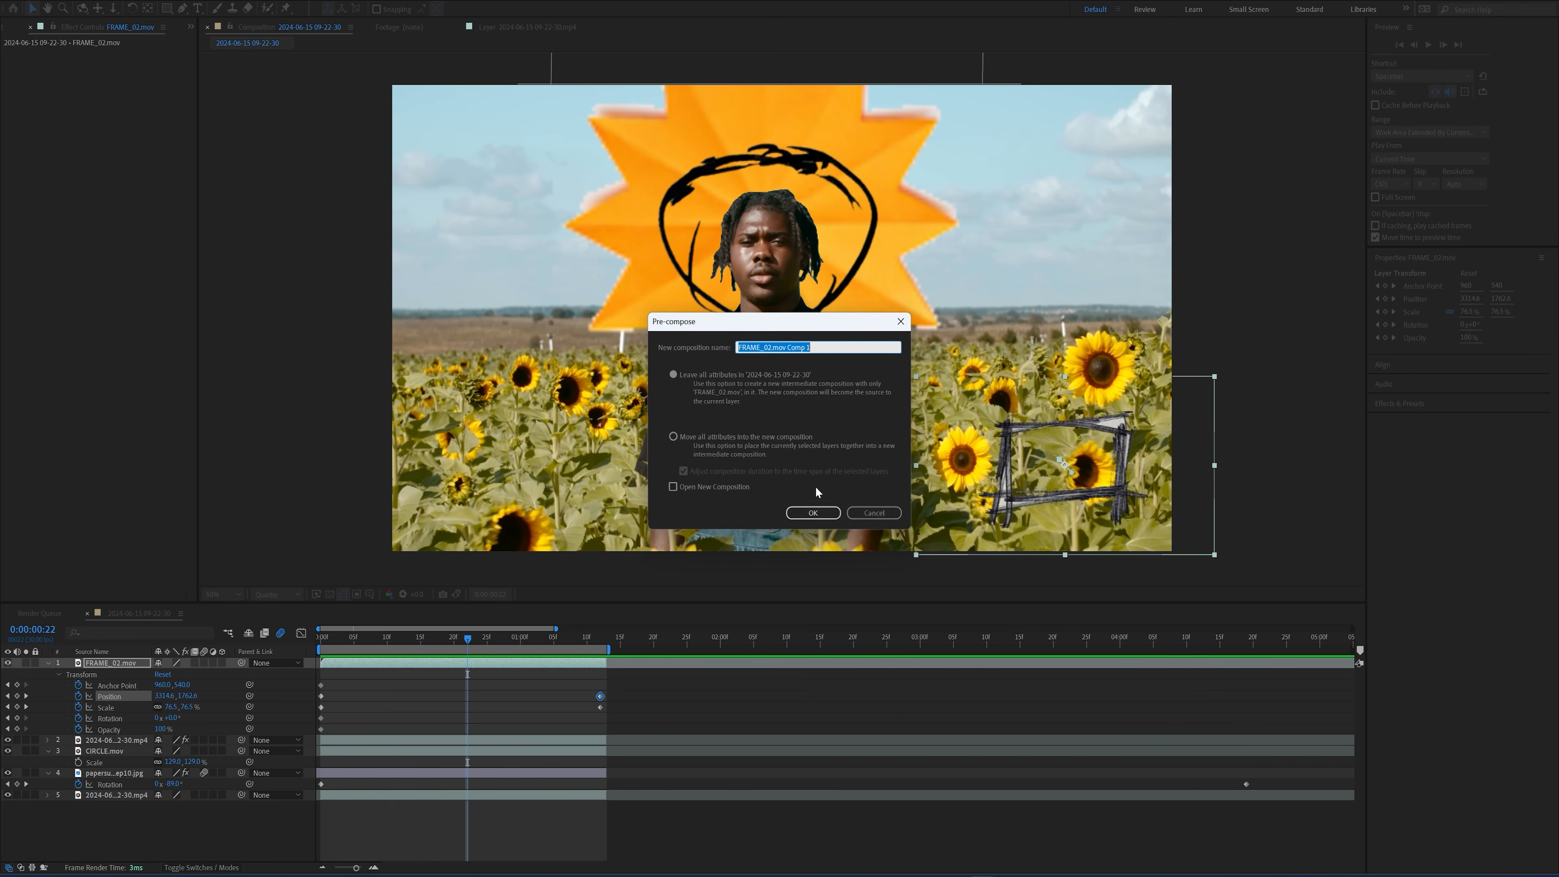
click(686, 440)
click(813, 513)
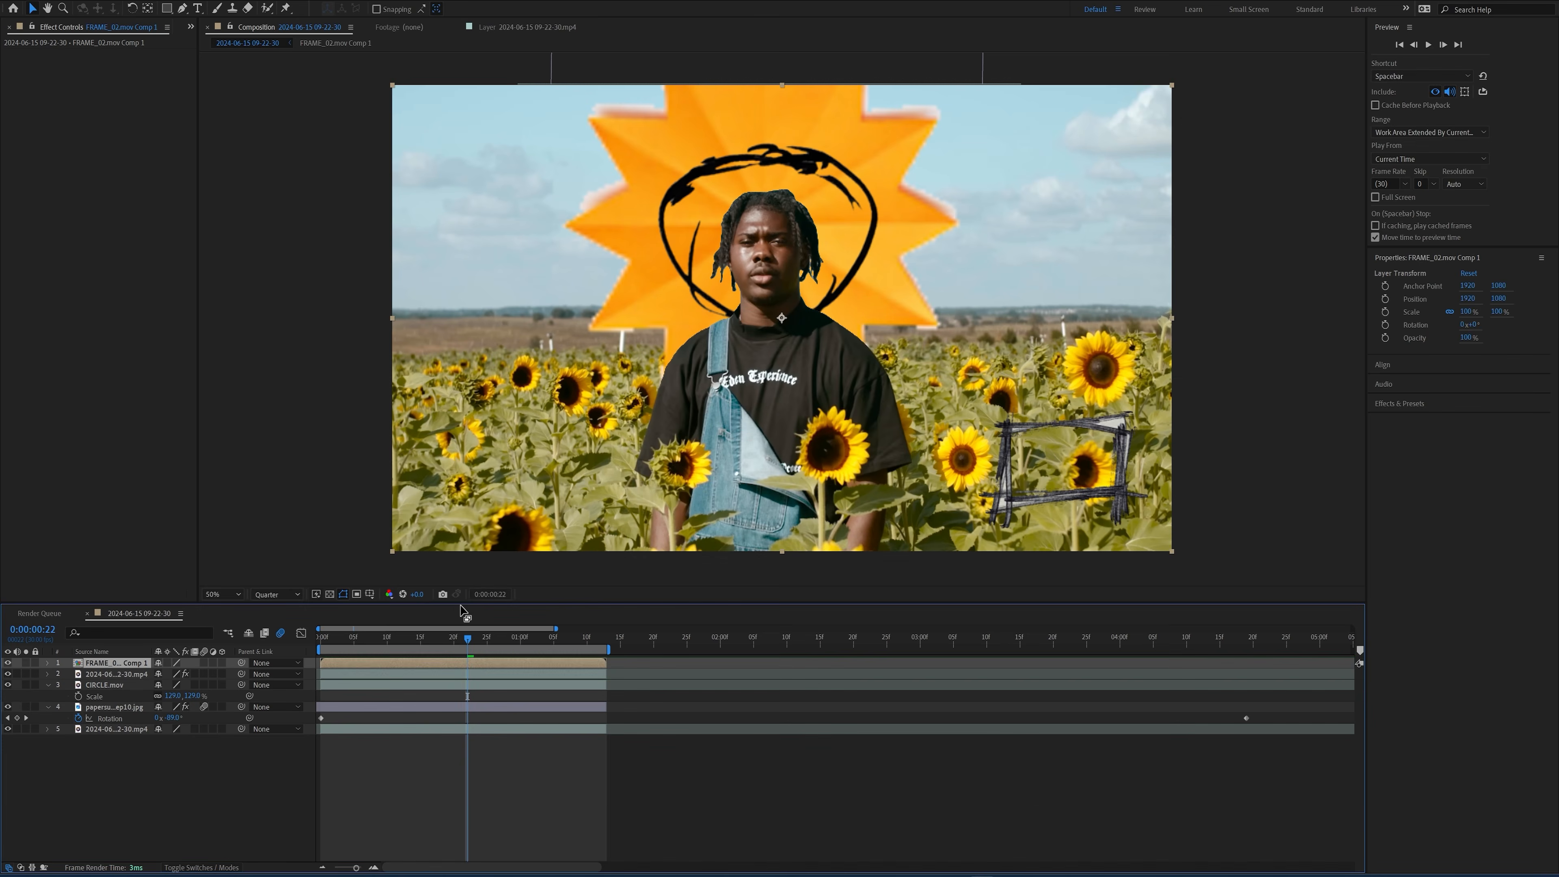
- Split the pre-composed FRAME_02 layer at 0:00:00:13 and 0:00:00:22
click(407, 640)
key(ctrl+shift+d)
click(468, 642)
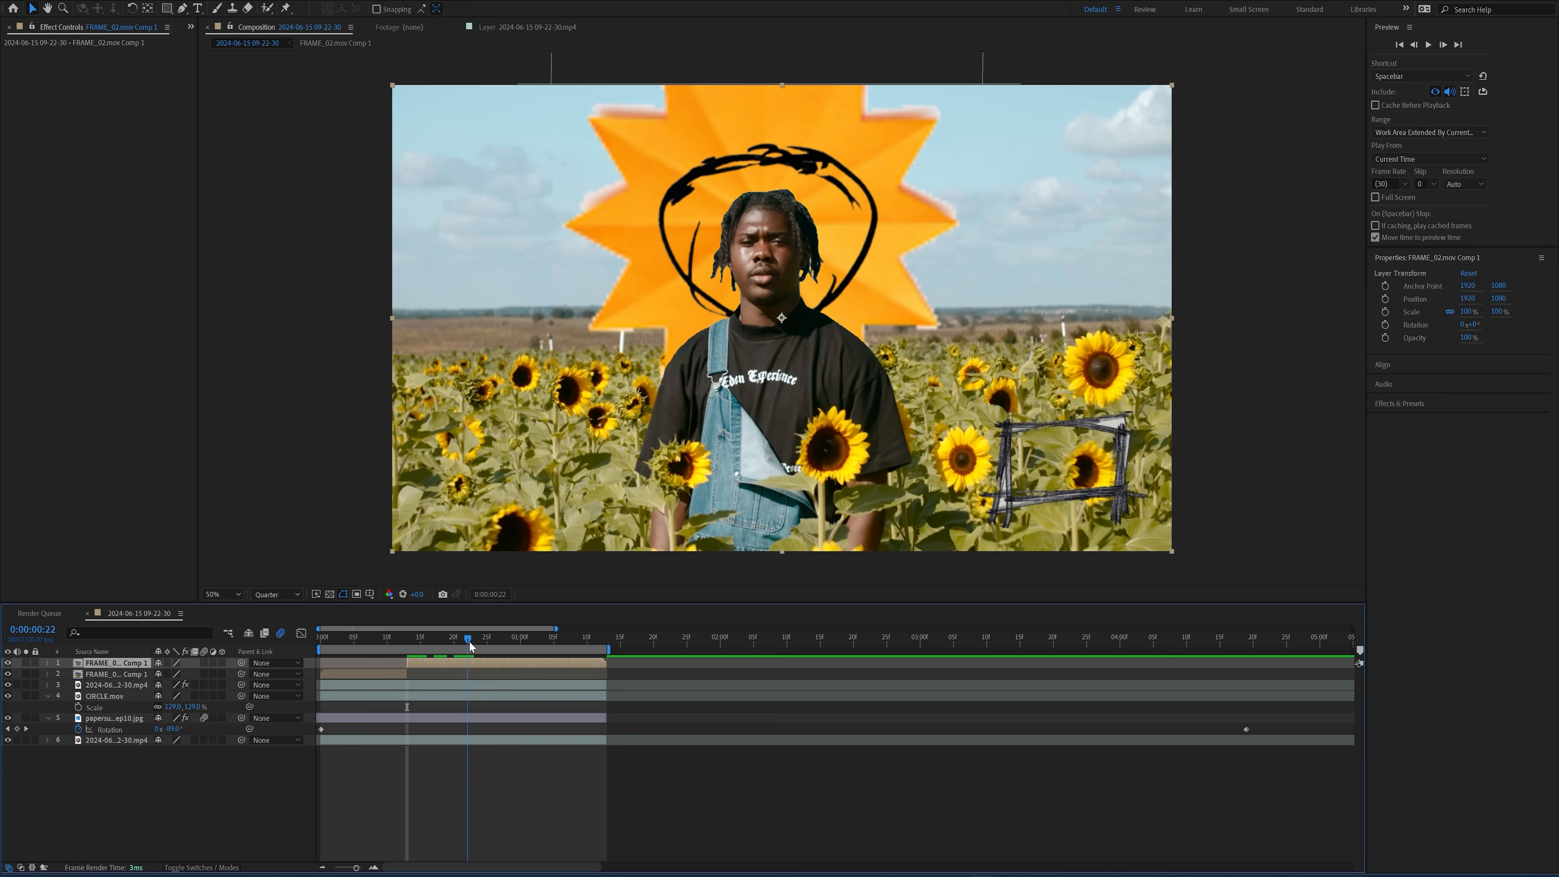
key(ctrl+shift+d)
drag(468, 642, 447, 641)
- Scale the middle FRAME_02 segment to 158%, reposition it around the upper large sunflower and preview the result
click(443, 675)
key(s)
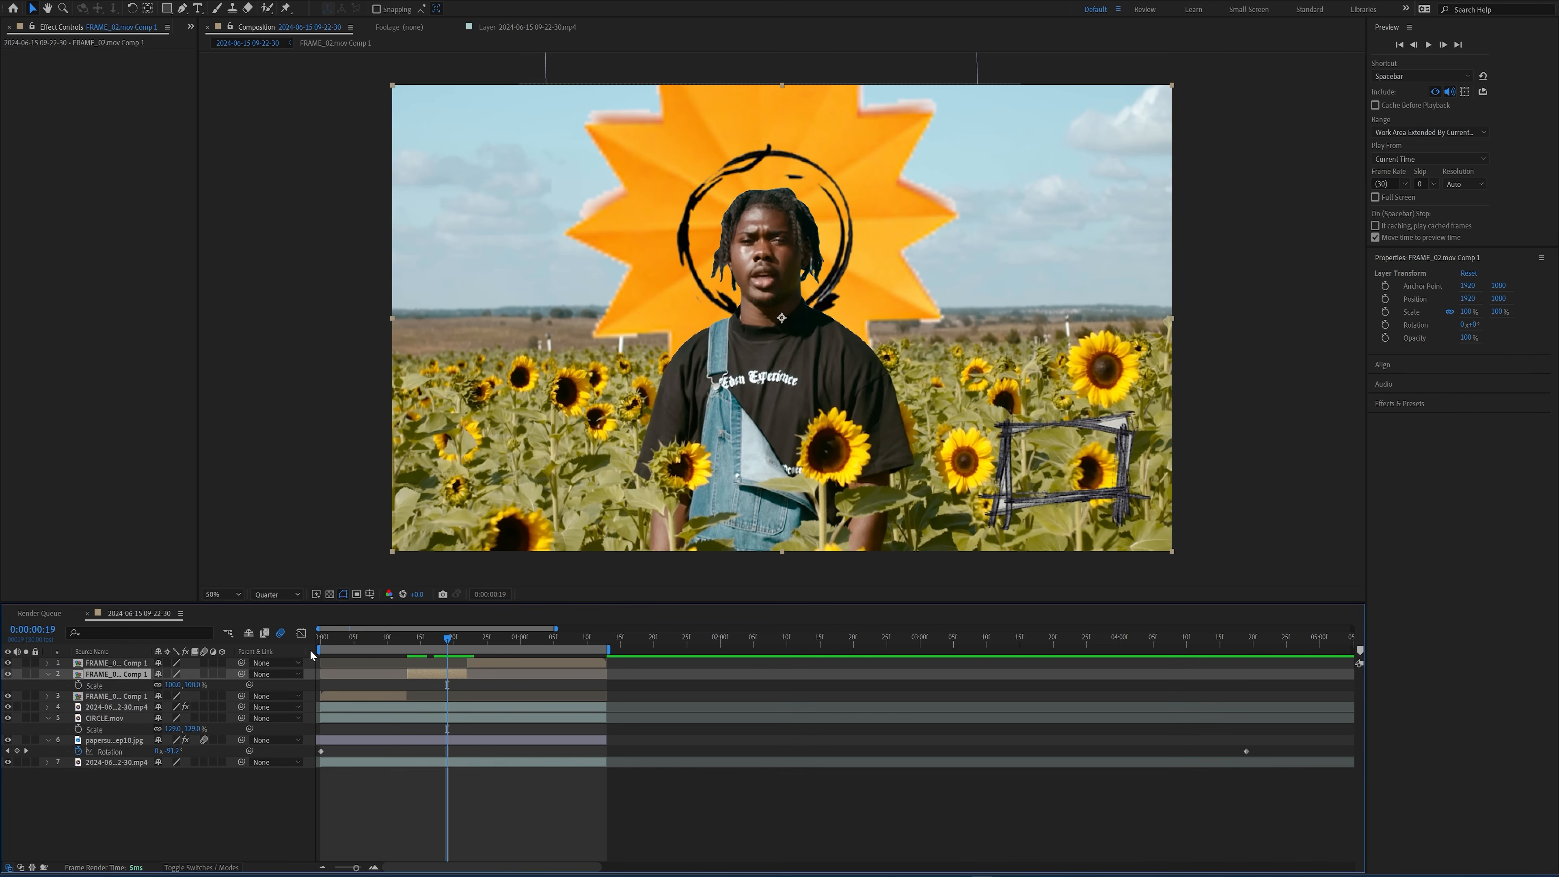
drag(172, 685, 202, 685)
drag(1139, 489, 925, 278)
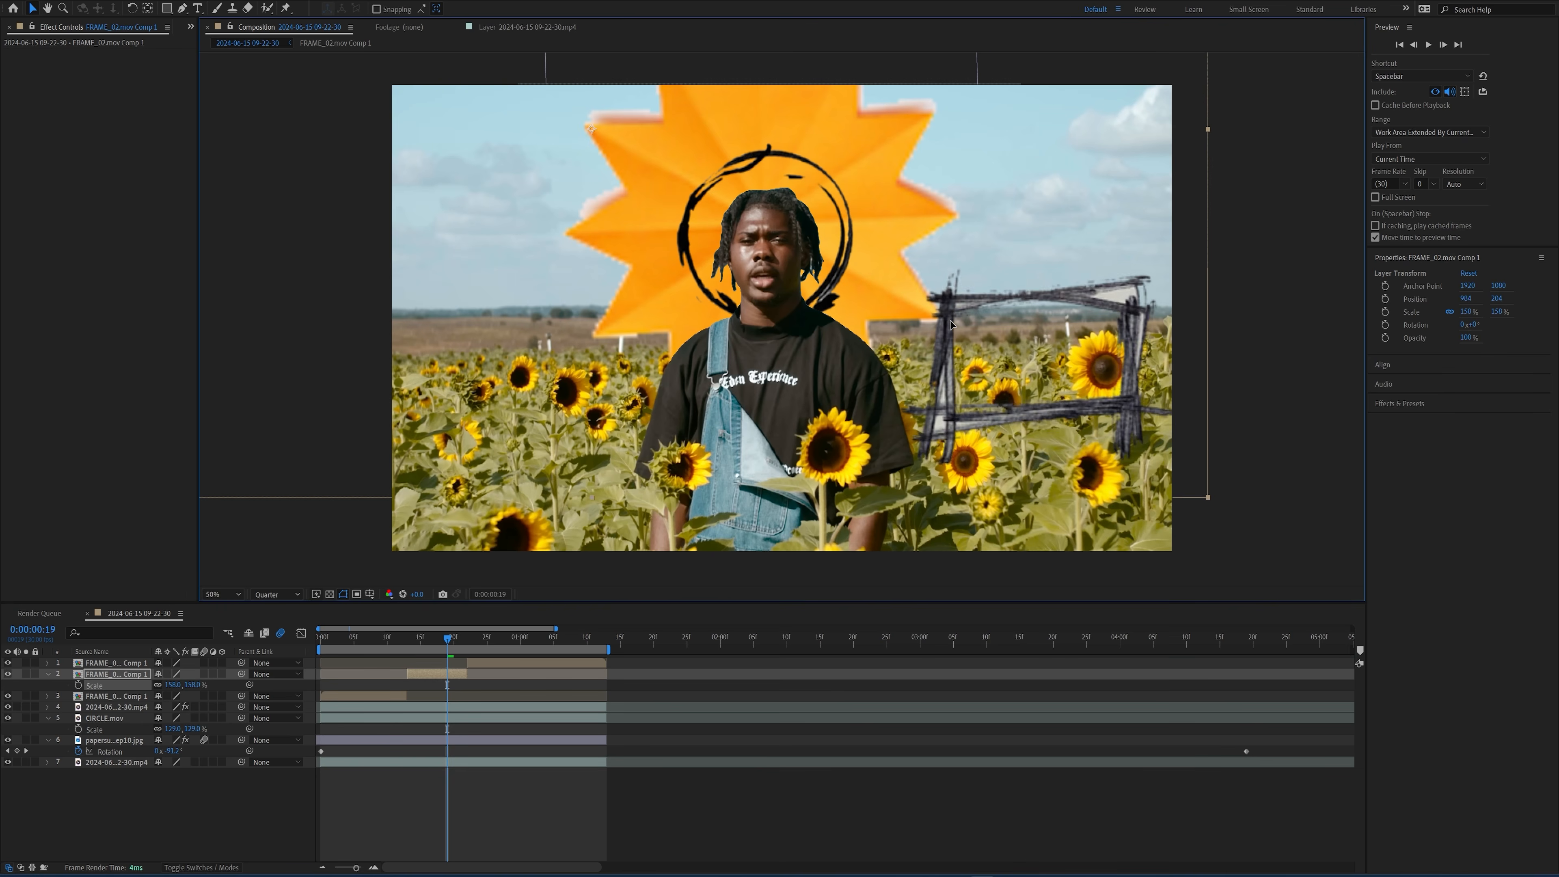
key(space)
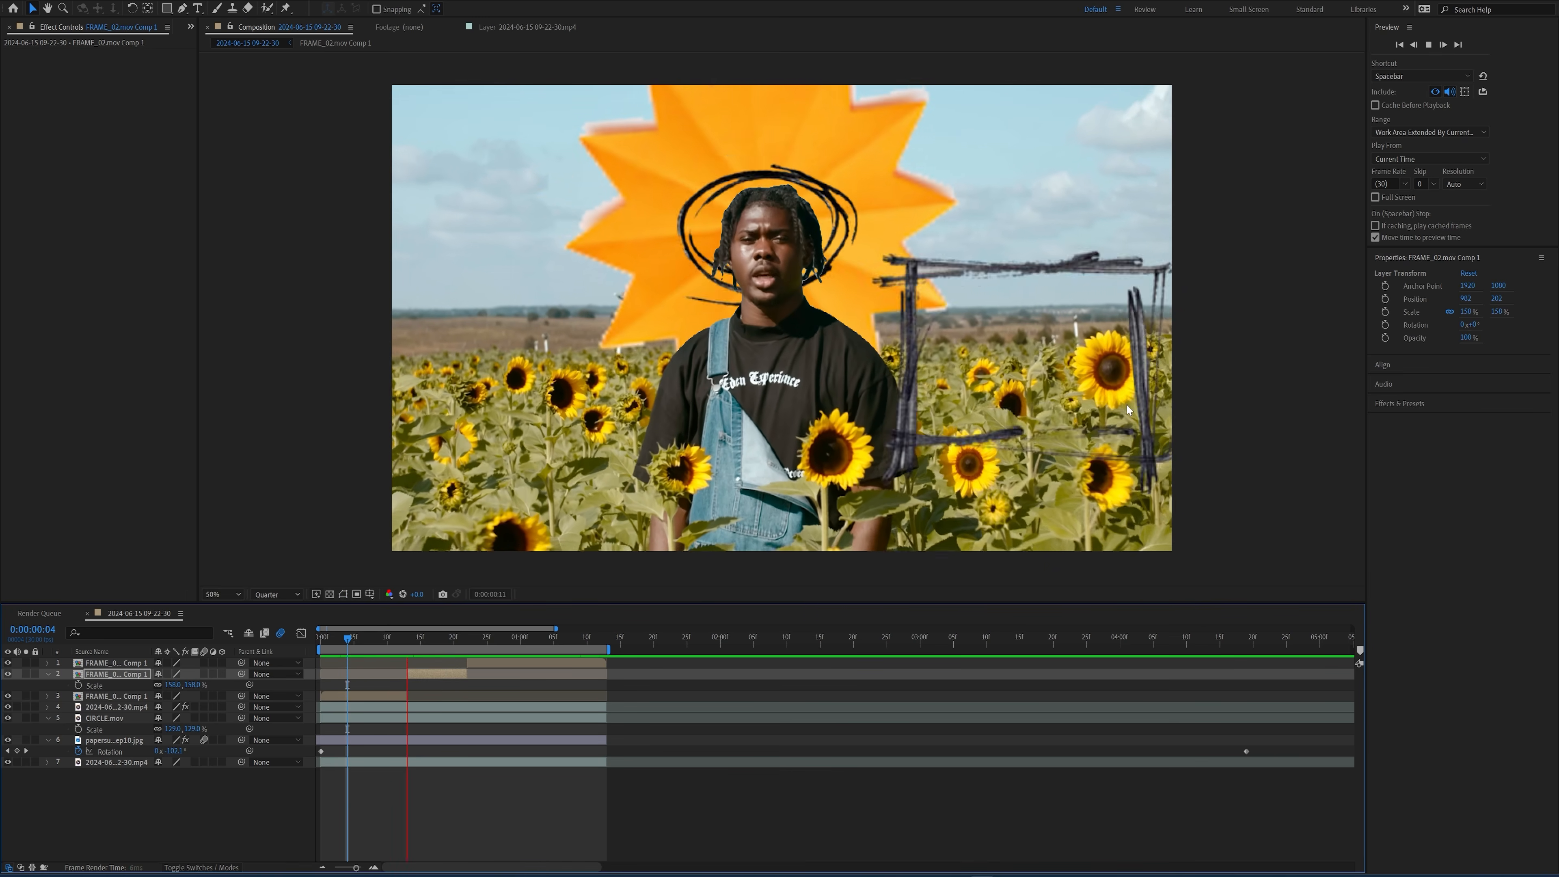
click(539, 637)
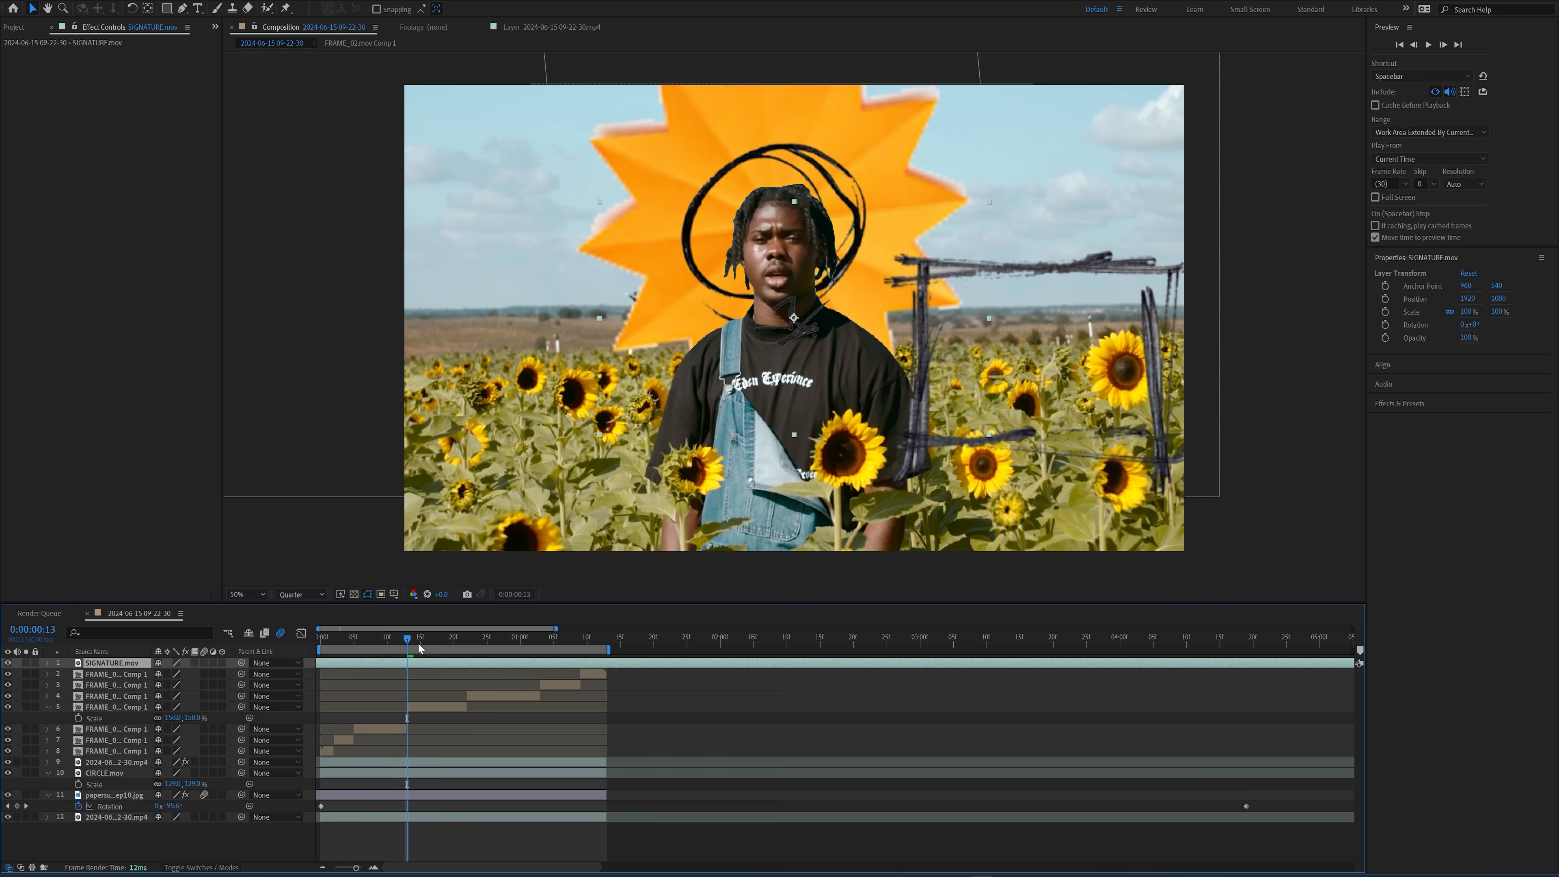
- Move SIGNATURE.mov to the upper-left sky of the shot, trim it to the scene's end and preview the animation
drag(418, 643, 469, 642)
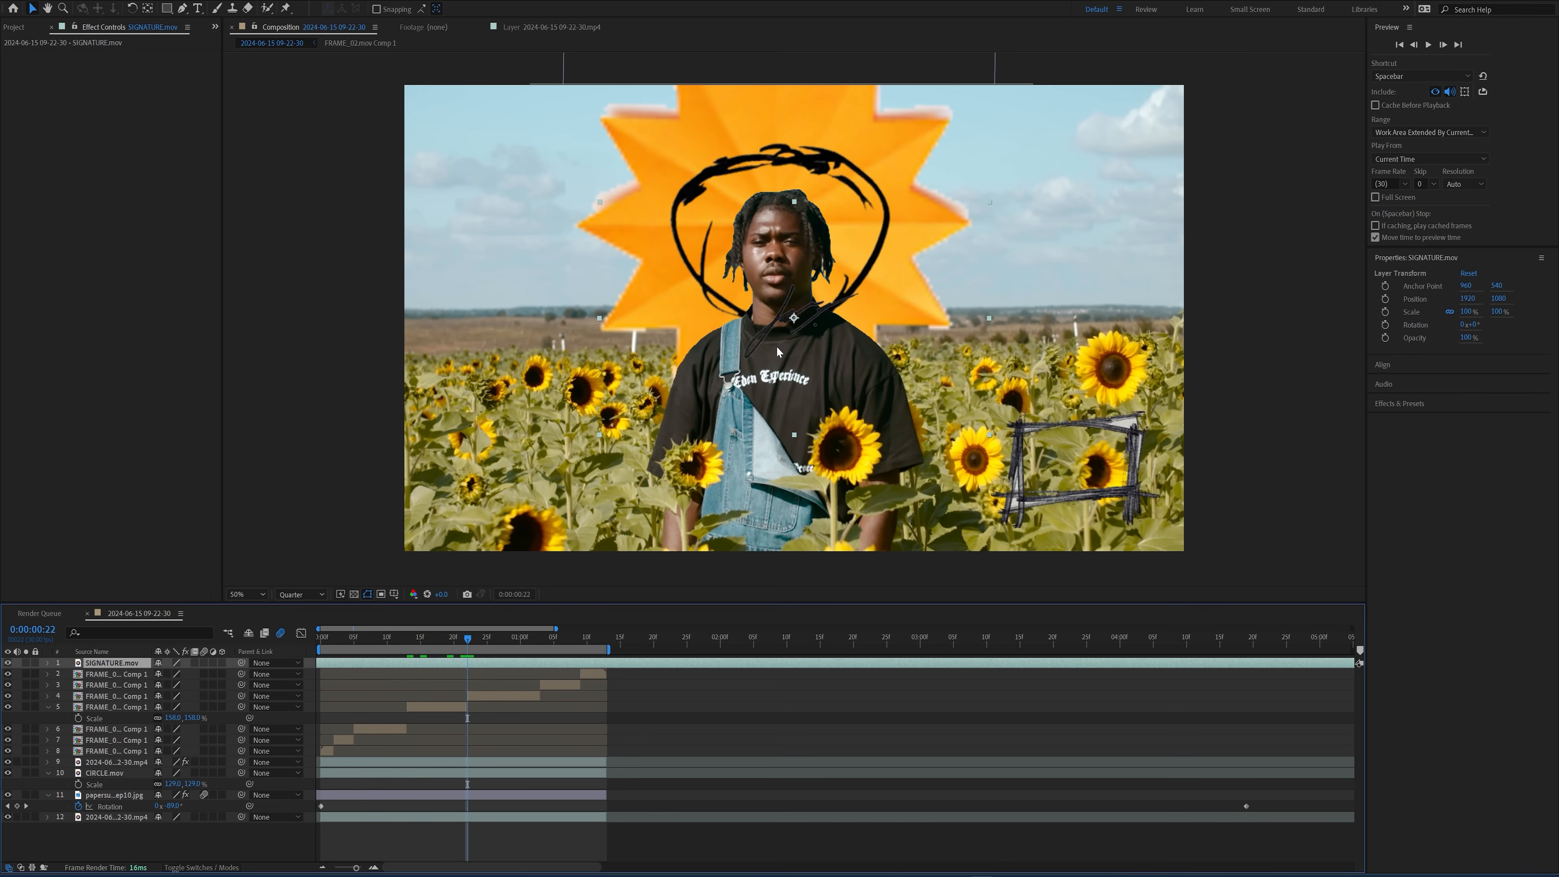
mouse_move(836, 313)
mouse_down()
mouse_move(777, 300)
mouse_move(499, 116)
mouse_move(496, 132)
mouse_up()
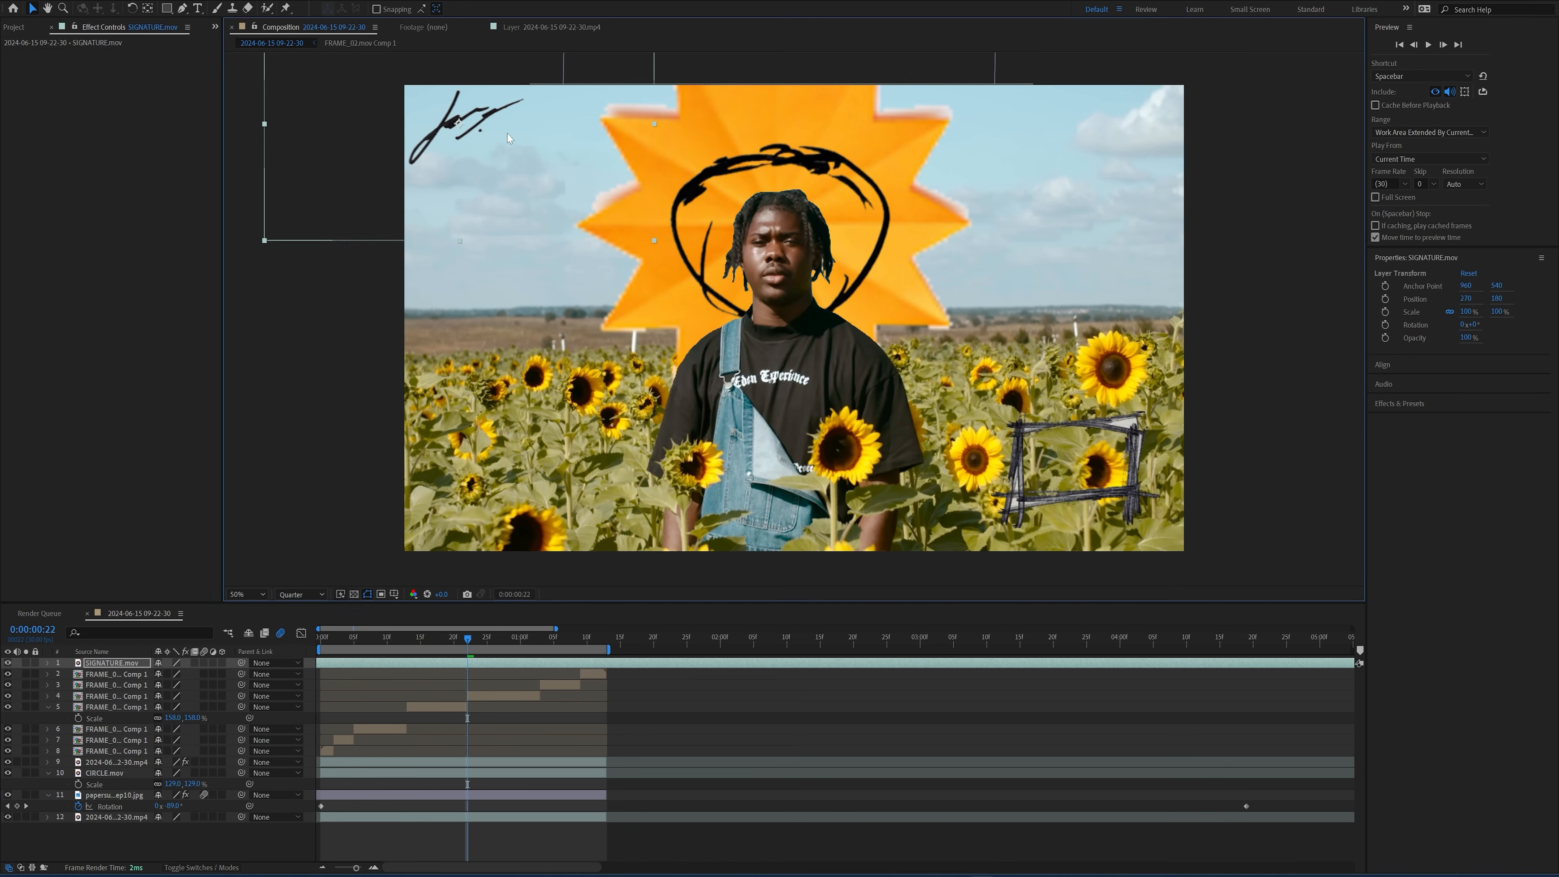
key(space)
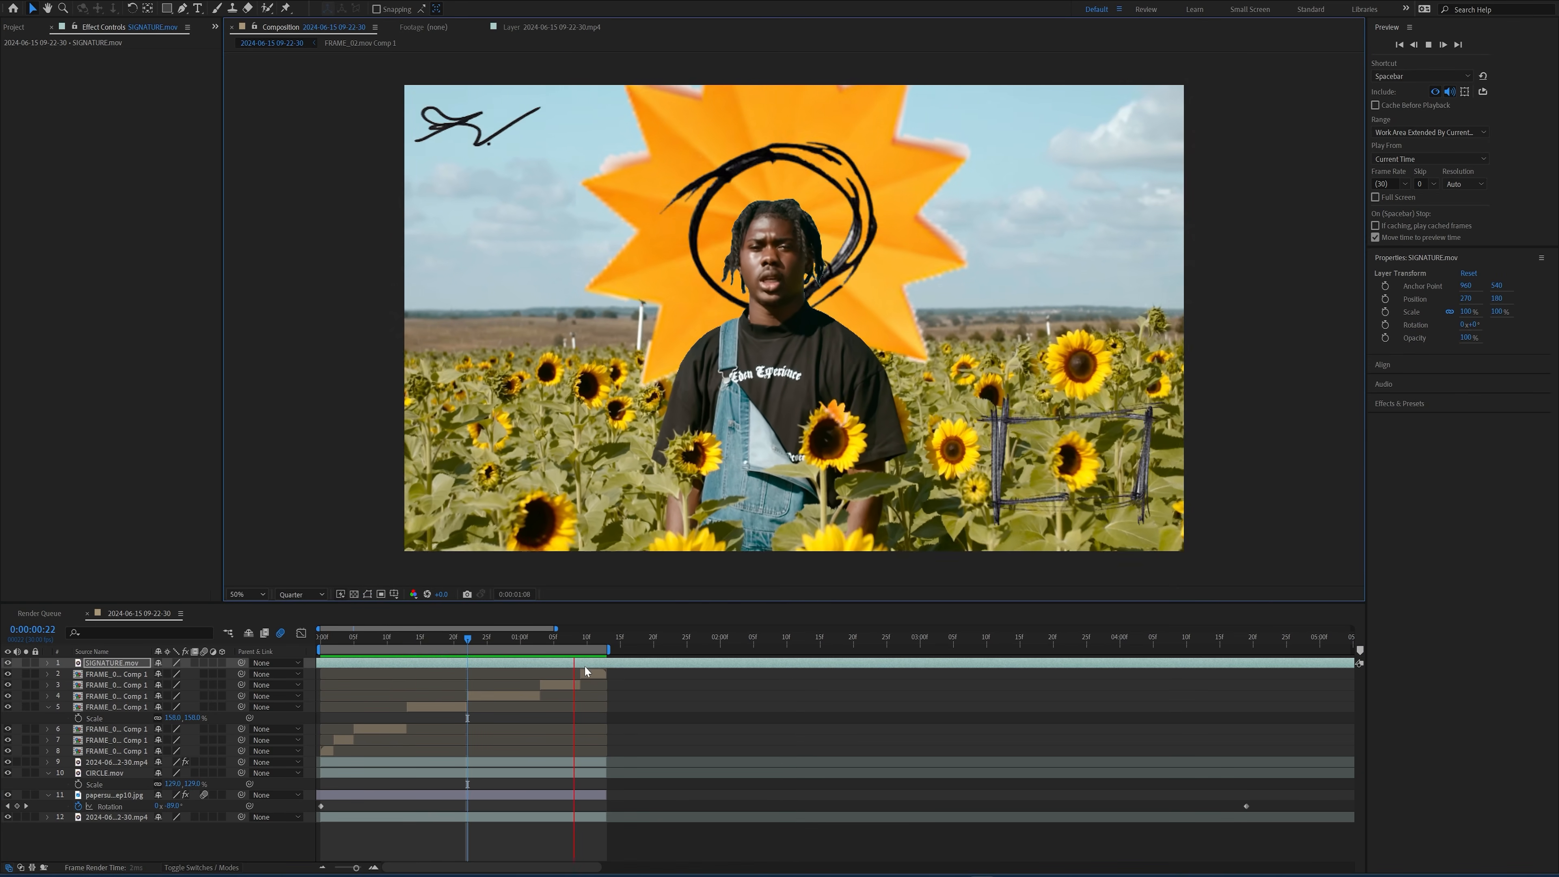
click(607, 642)
key(alt+])
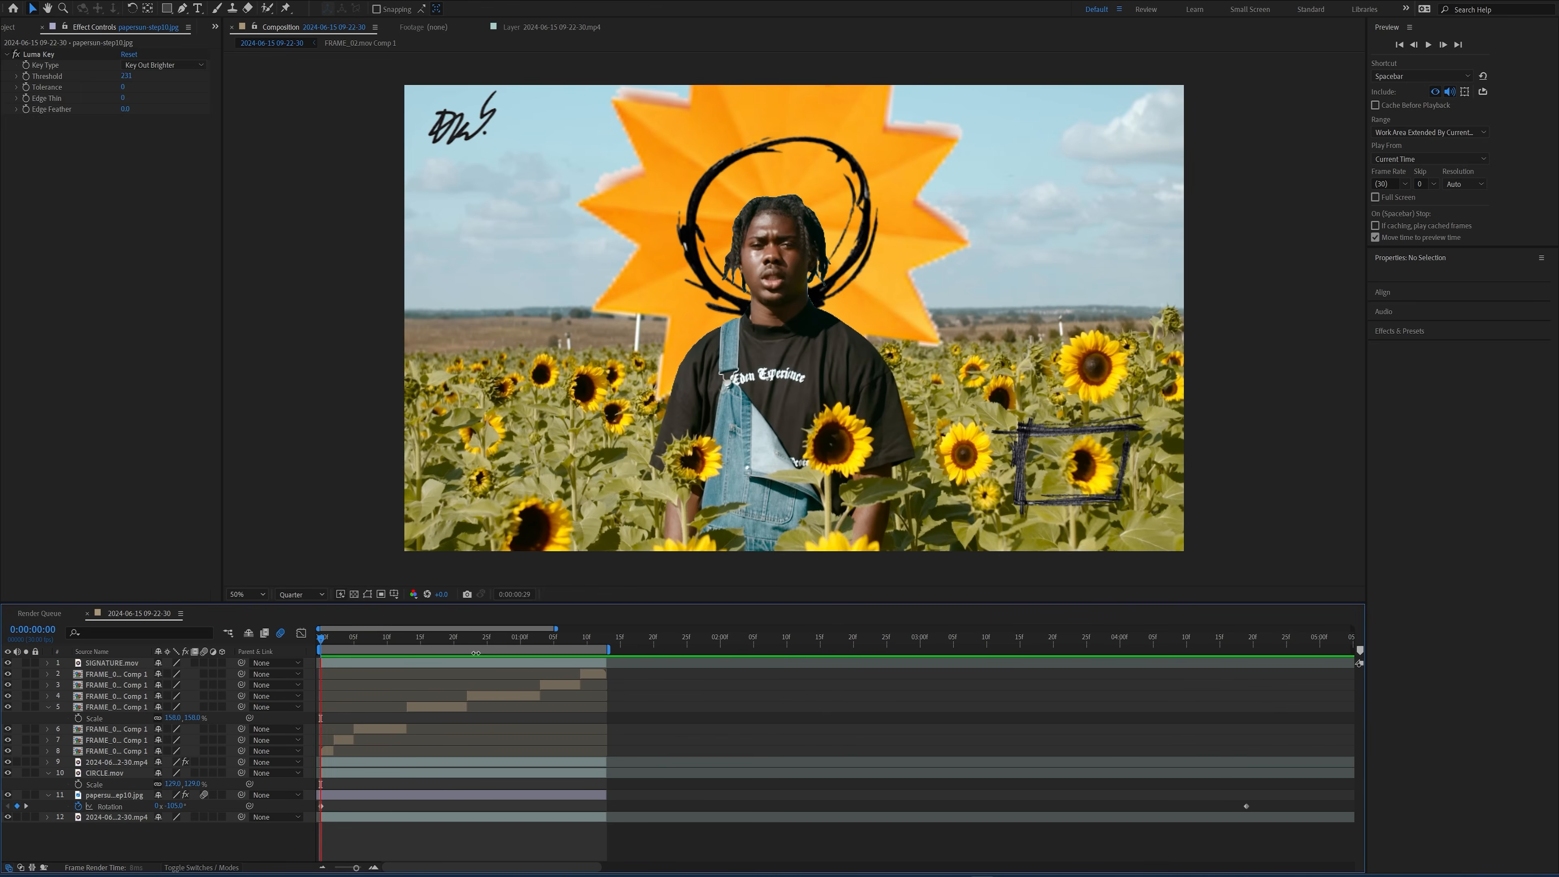
click(655, 663)
key(space)
key(space)
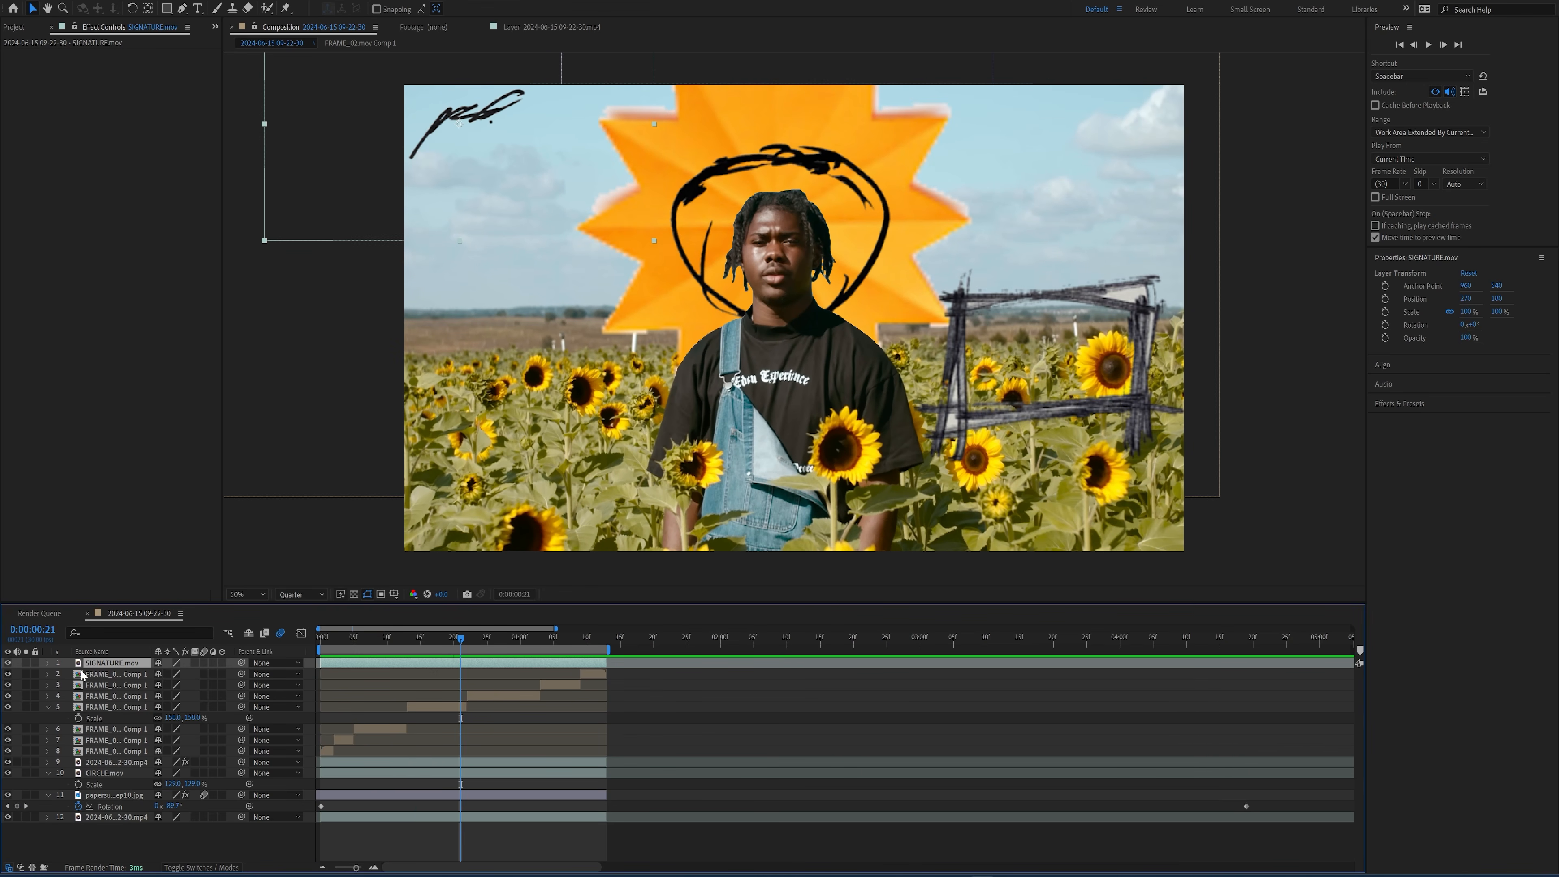
- Pre-compose all the layers together and open the MXM extension in a panel wide enough to use
key(ctrl+a)
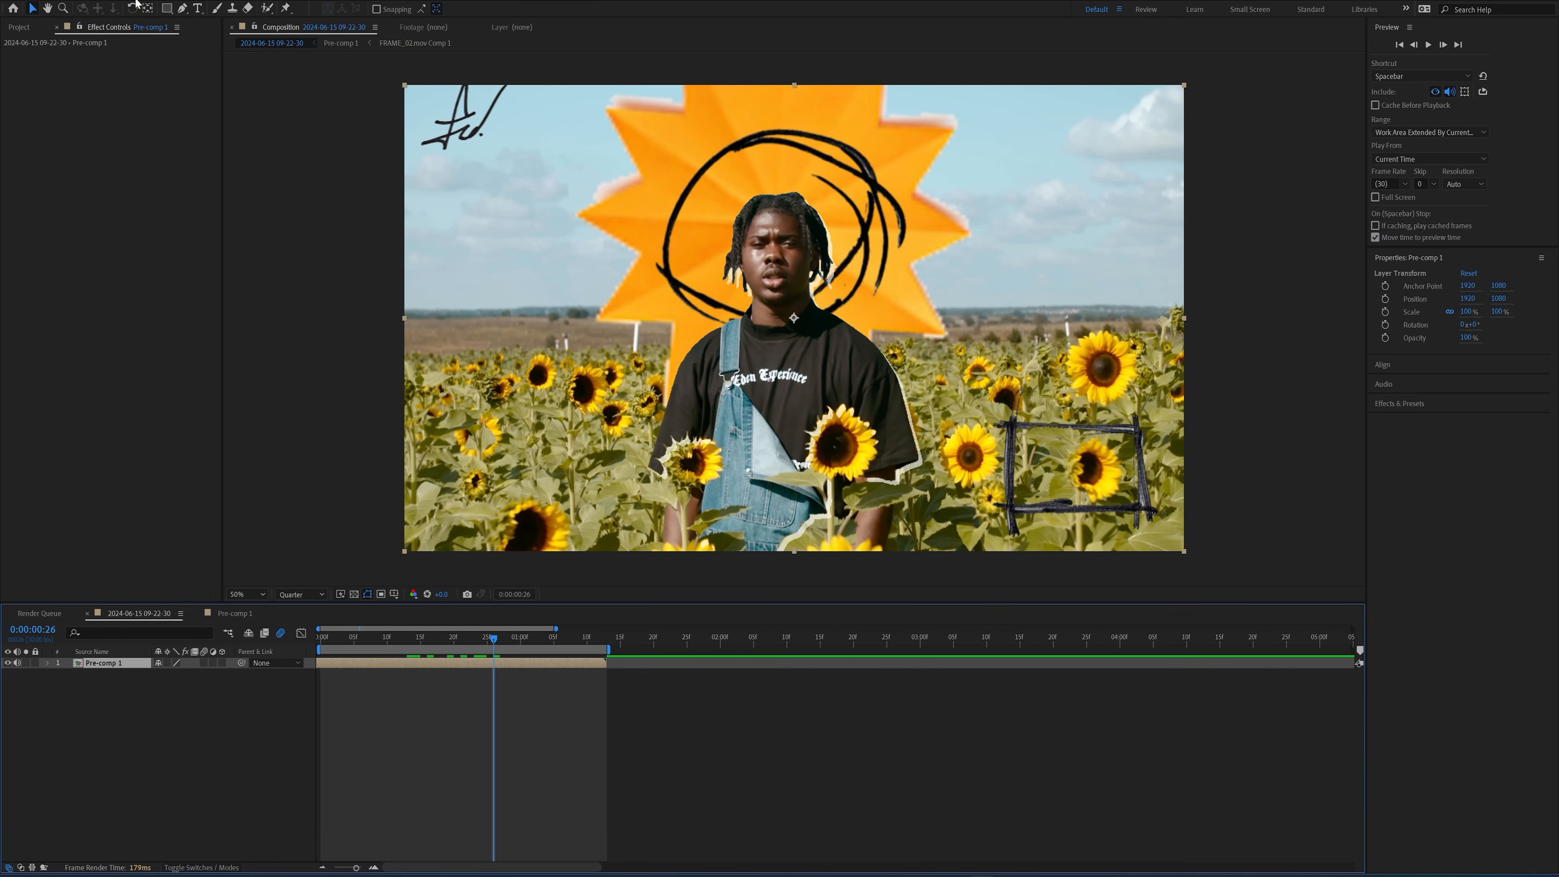
click(219, 3)
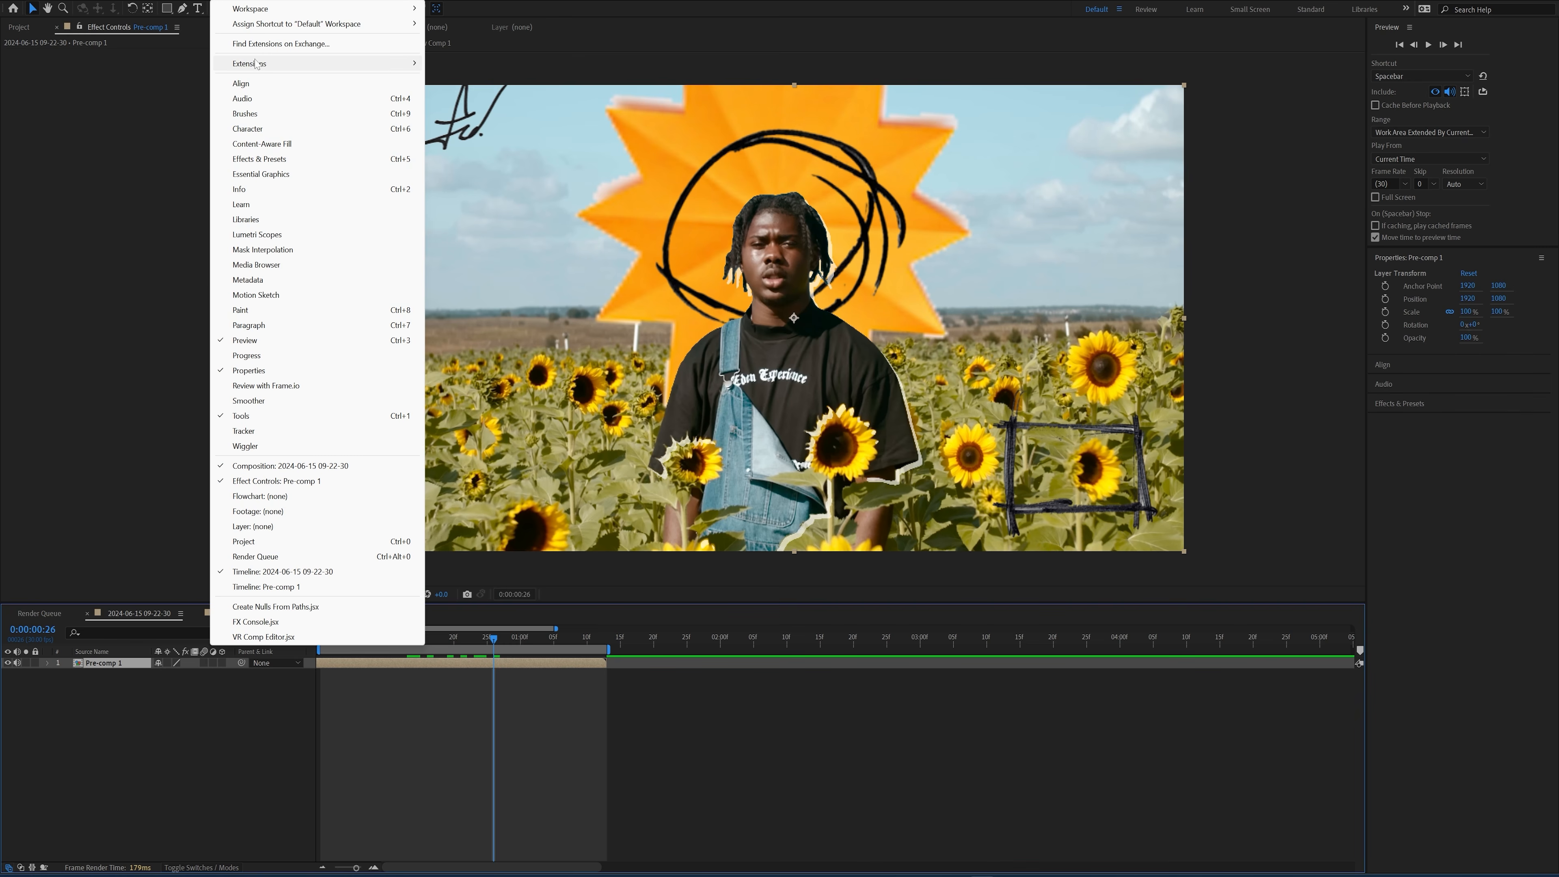
mouse_move(393, 64)
click(472, 93)
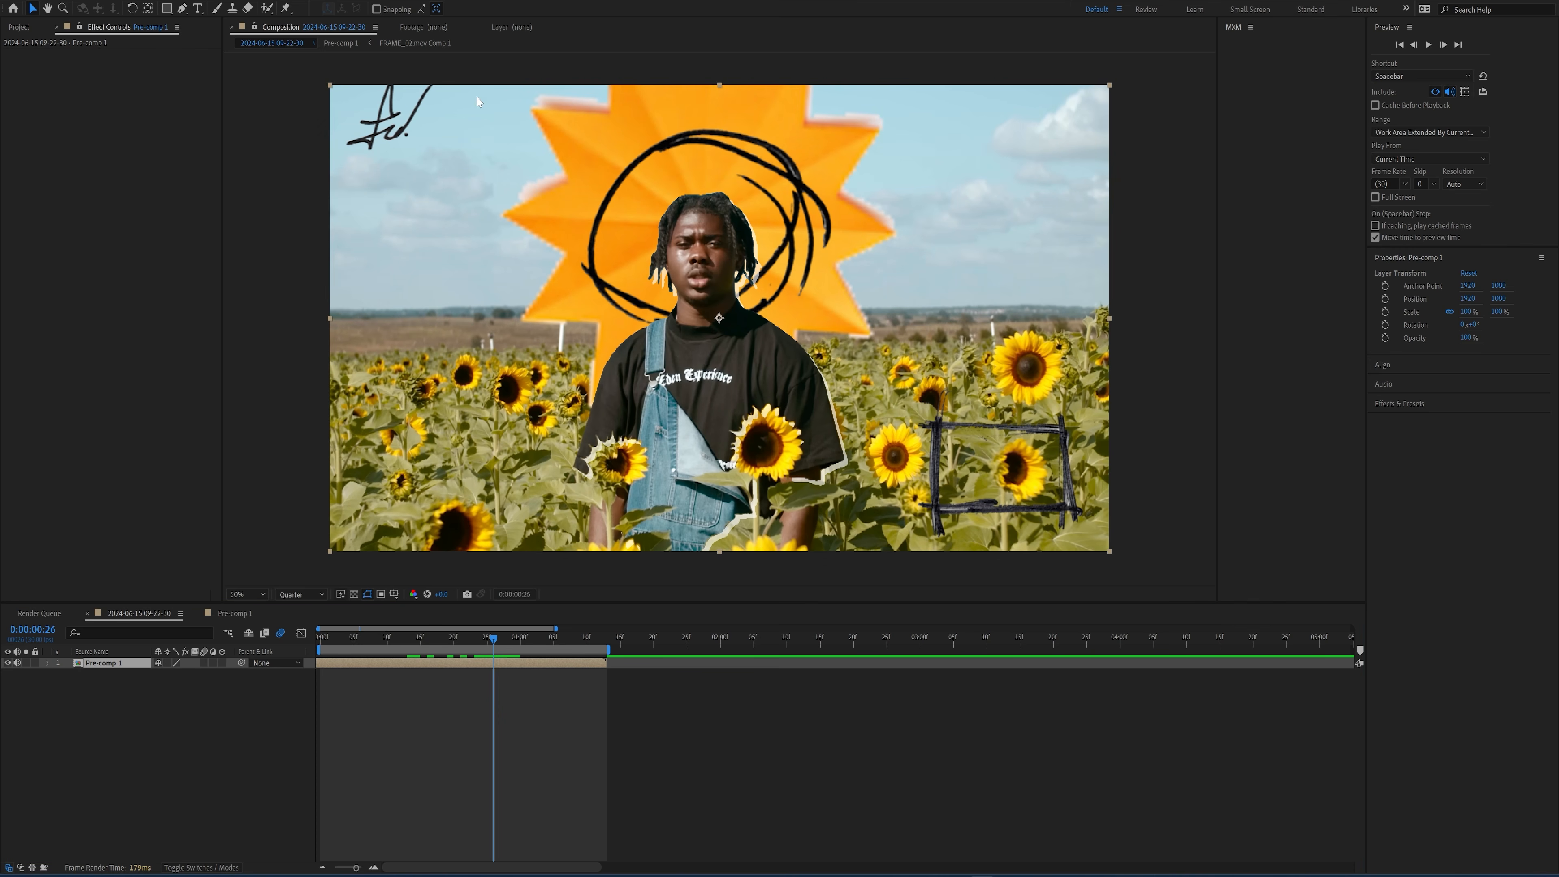
mouse_move(1218, 120)
mouse_down()
mouse_move(1078, 123)
mouse_move(1201, 129)
mouse_up()
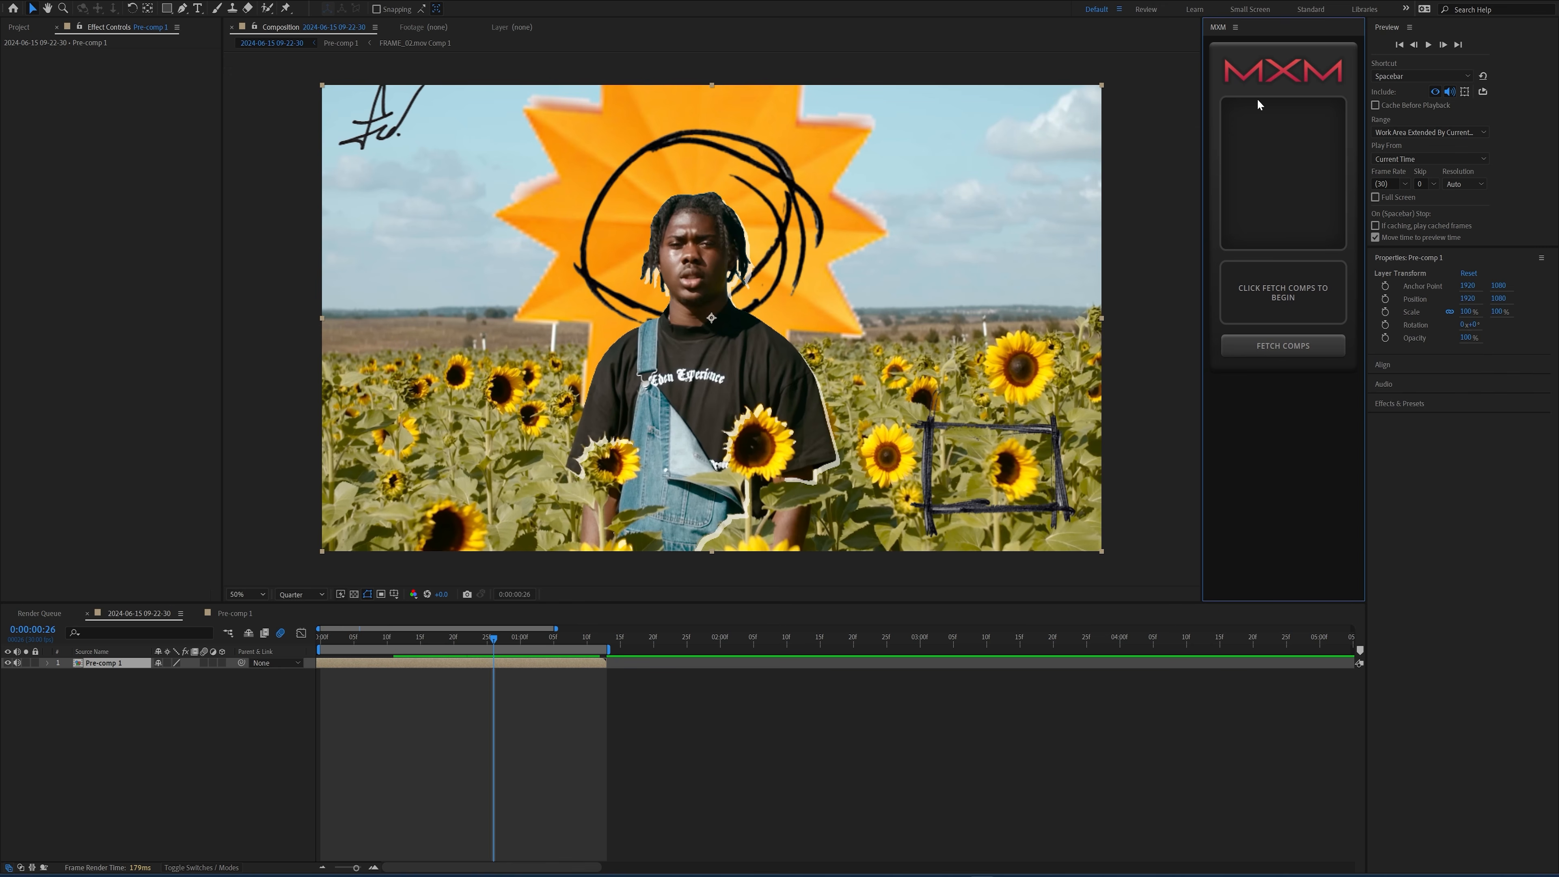
- Fetch the project's compositions in MXM and launch it for the pre-composed scene
click(482, 664)
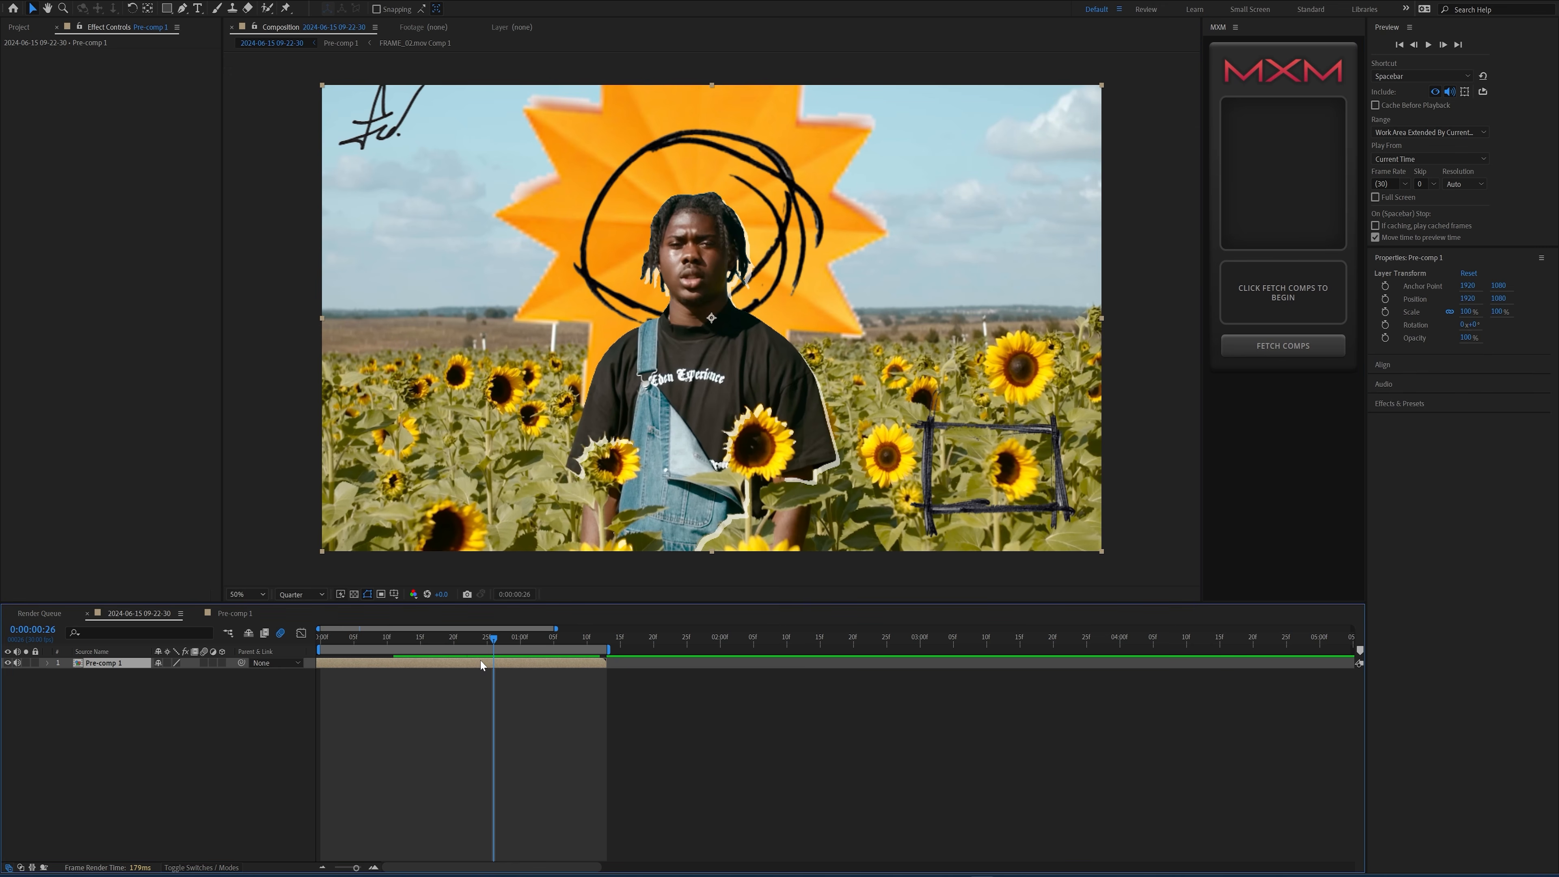
click(1290, 348)
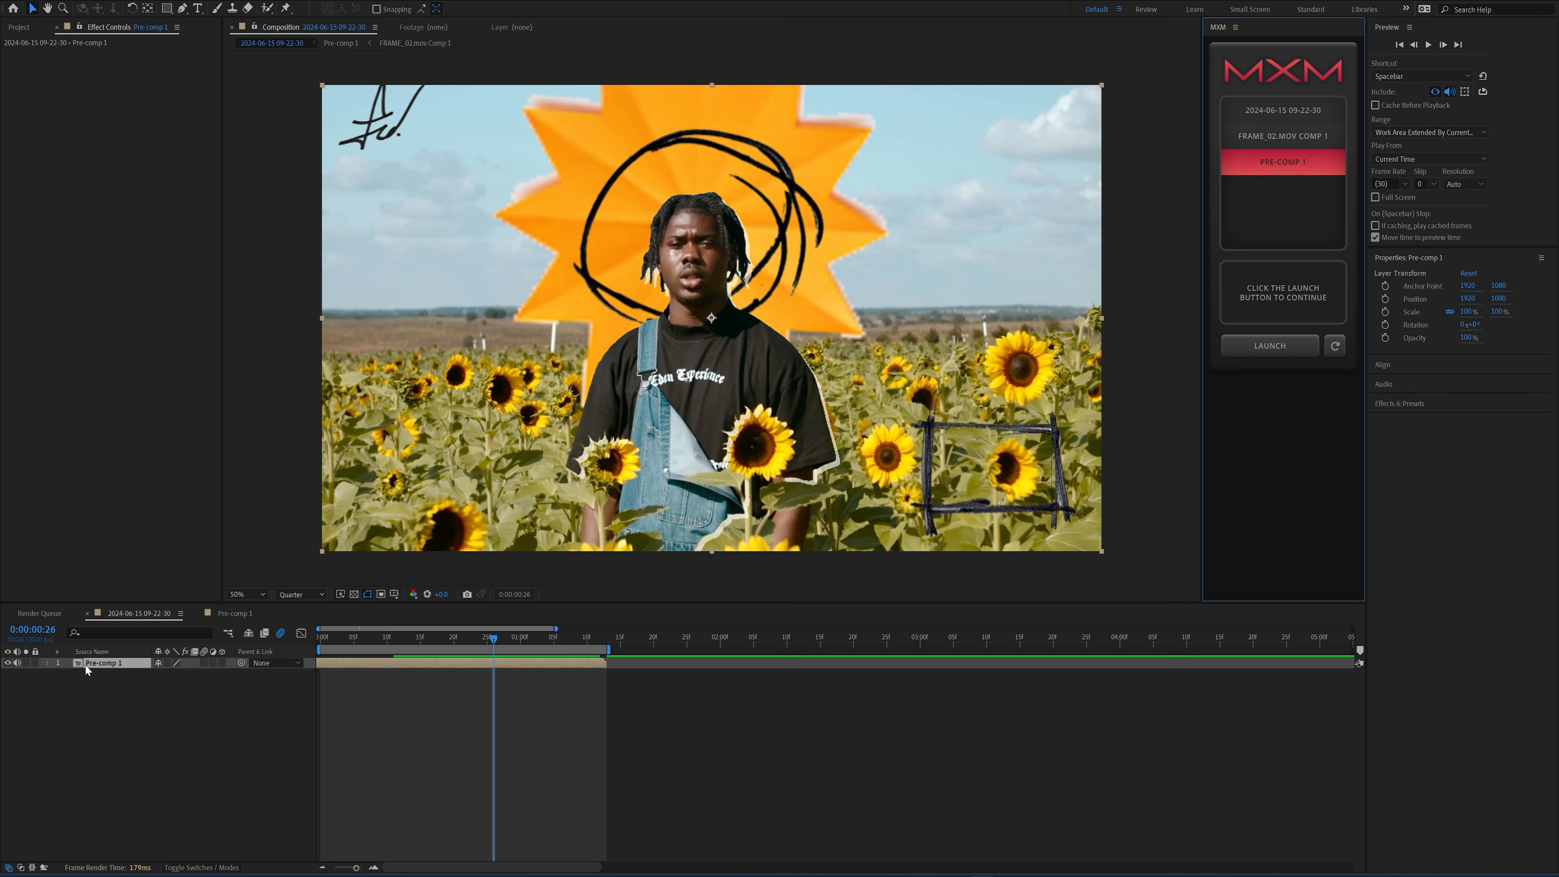
click(1273, 350)
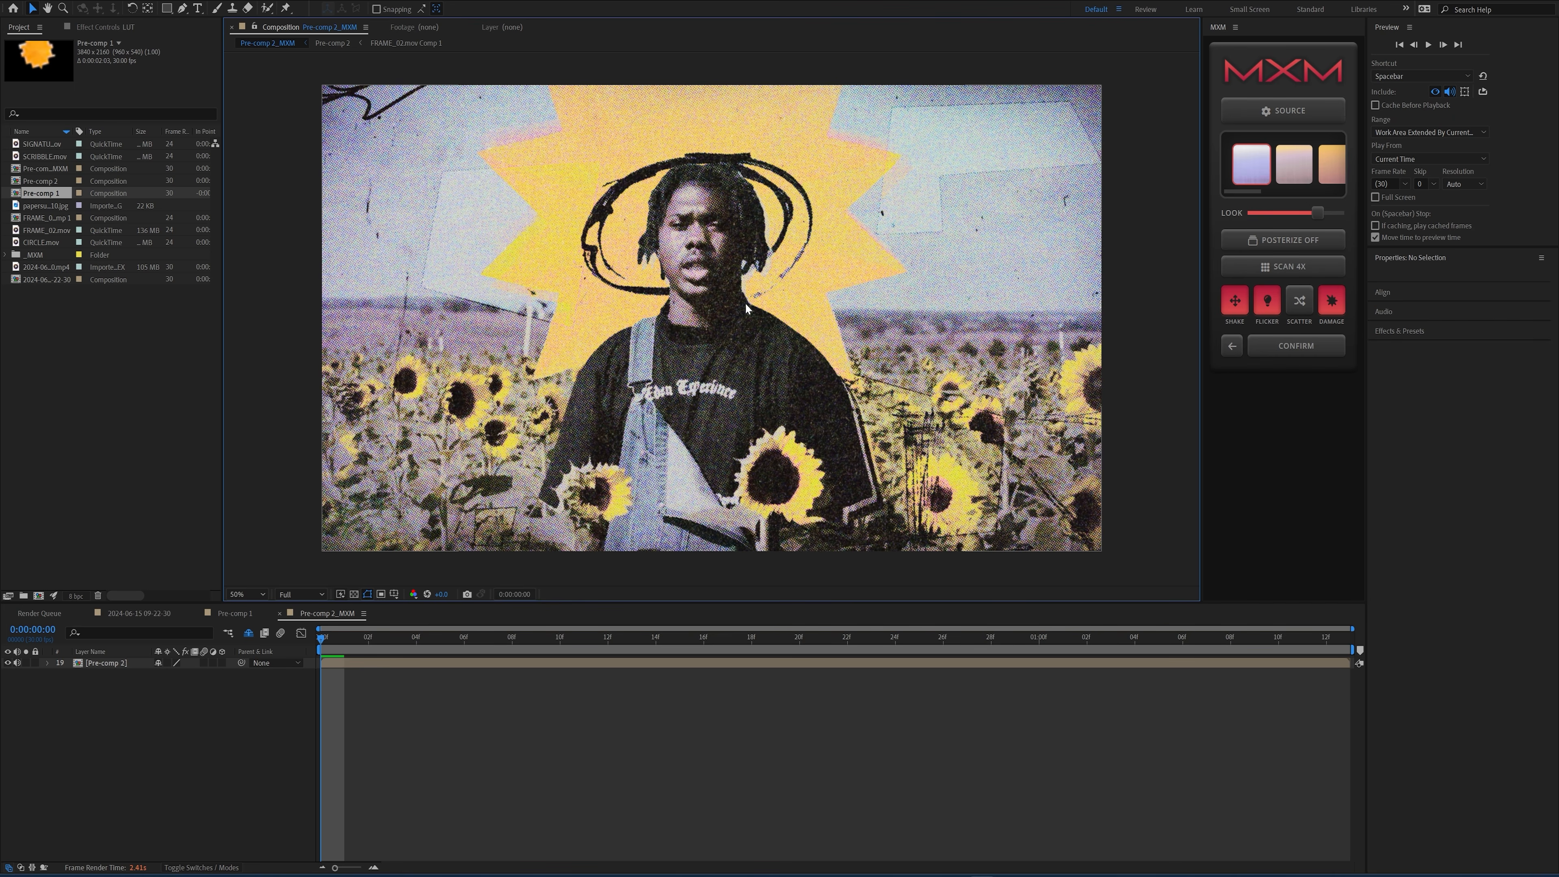
- Try the second and third colour looks in MXM and browse the other presets
click(1294, 164)
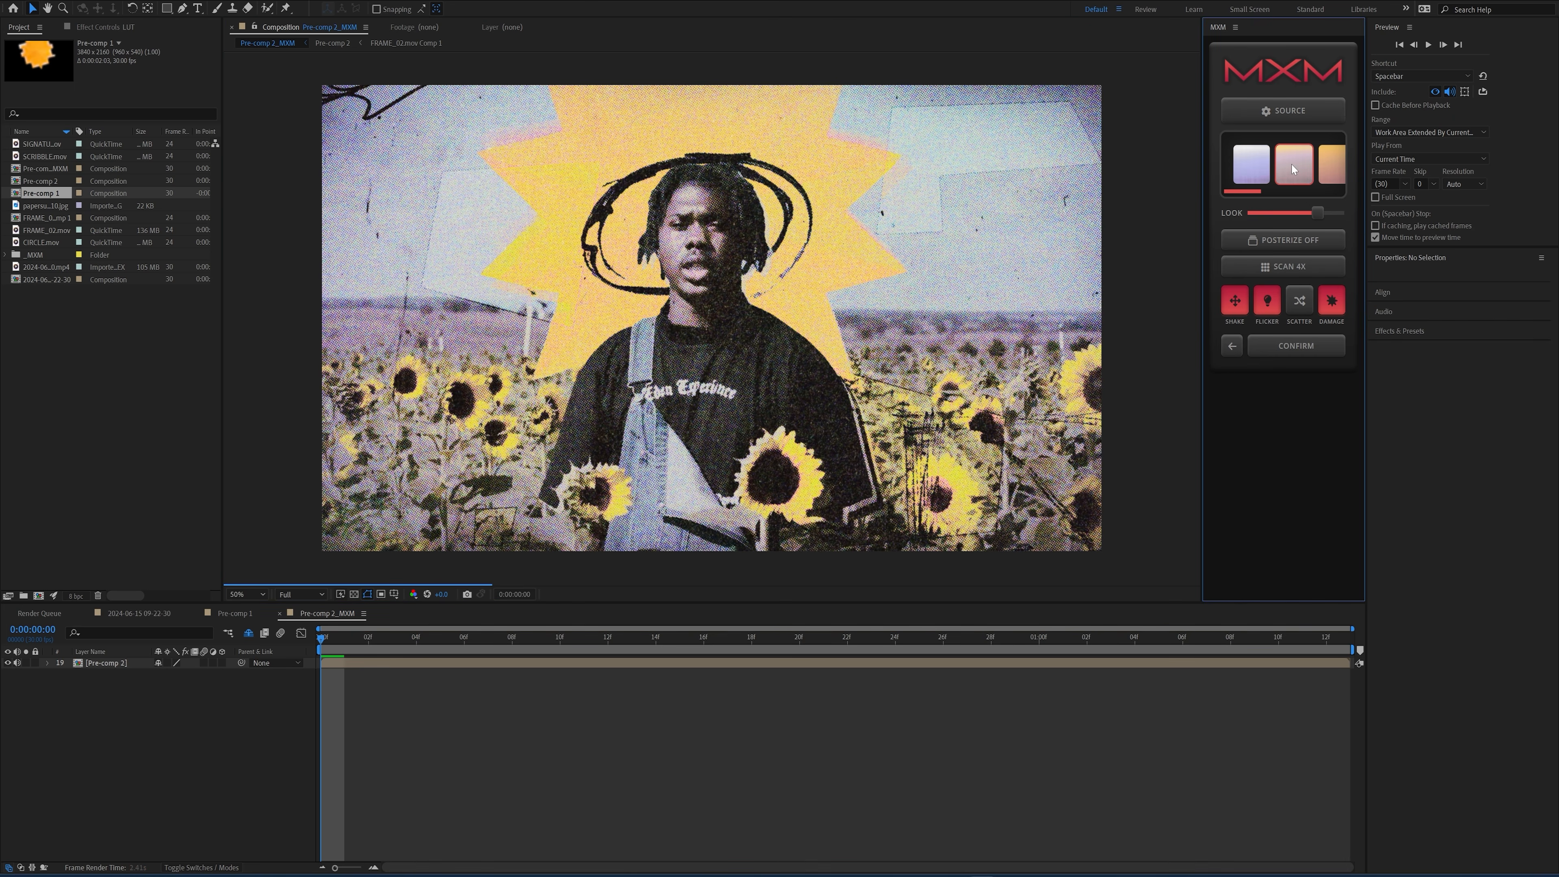
click(1331, 169)
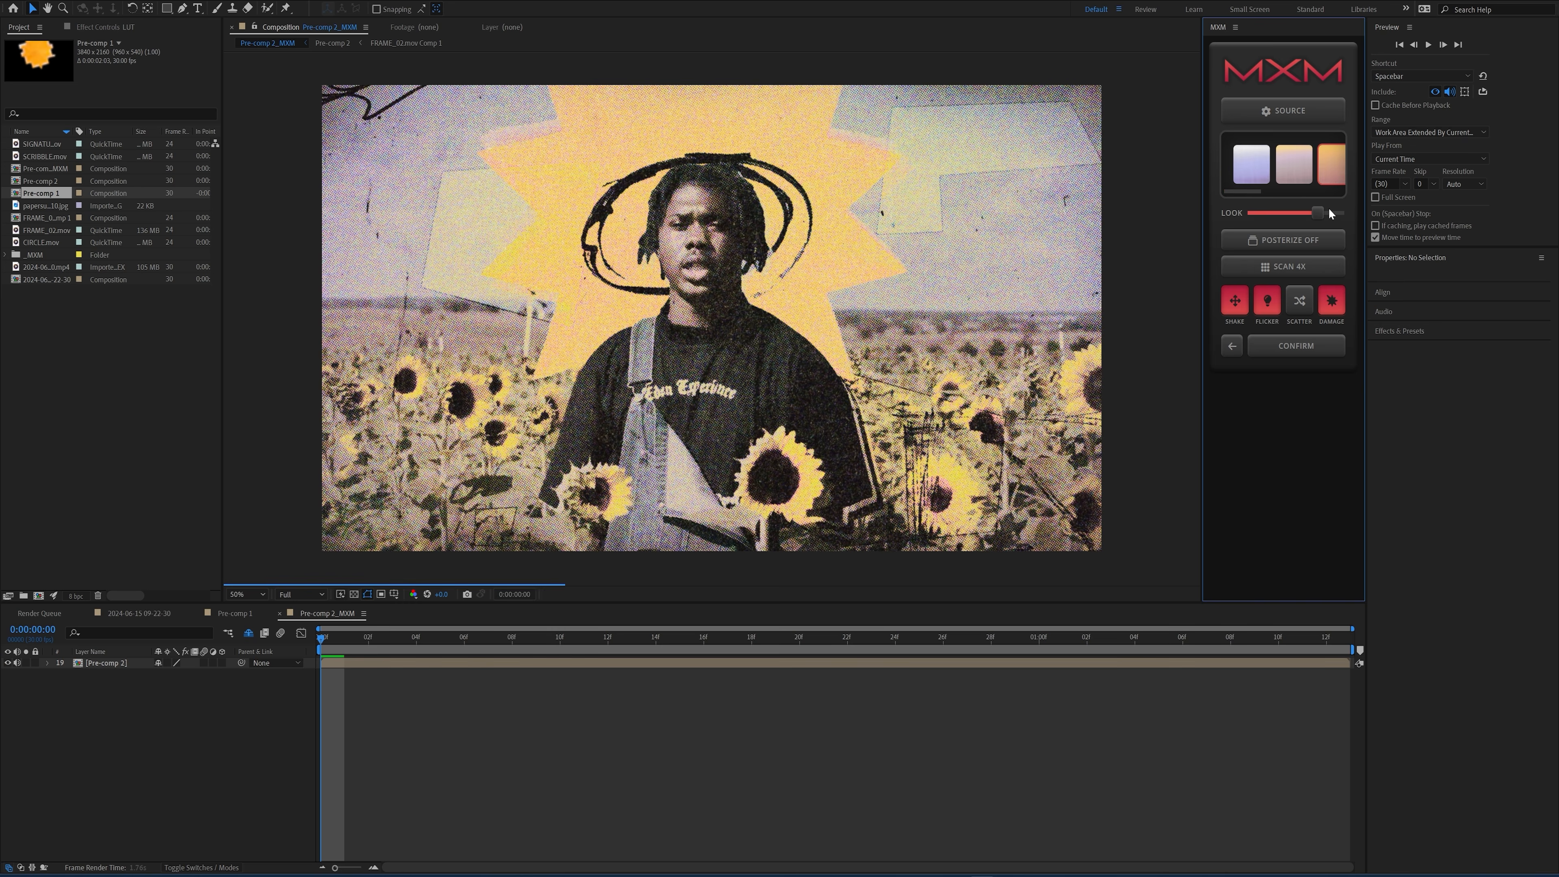
drag(1289, 192, 1237, 197)
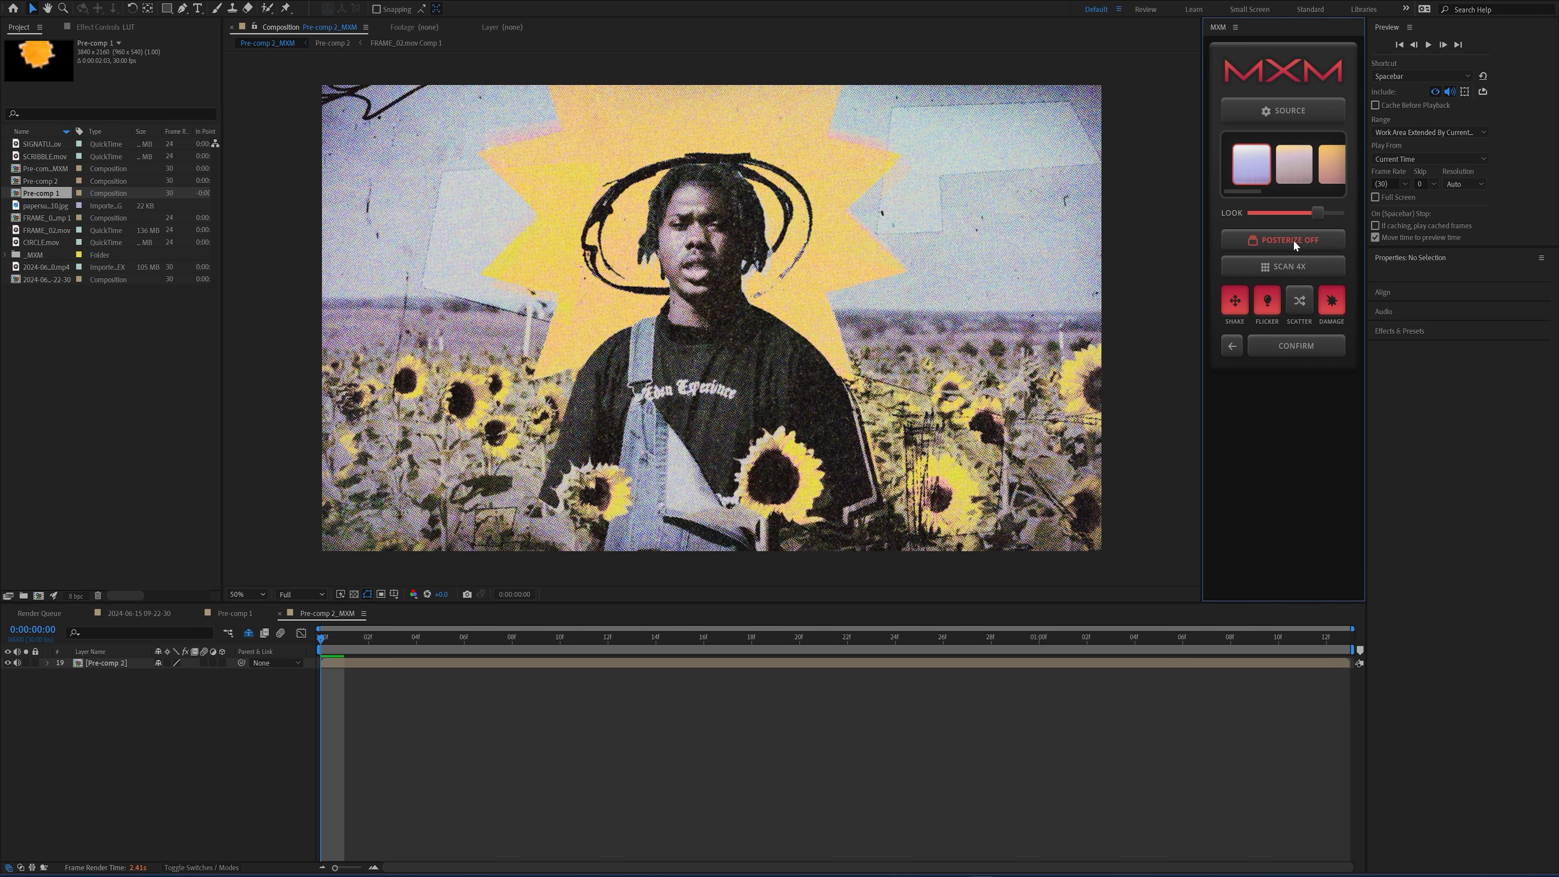
- Set MXM's posterize rate to 8FPS and test the Flicker, Damage and Shake options, keeping all three enabled
click(1254, 241)
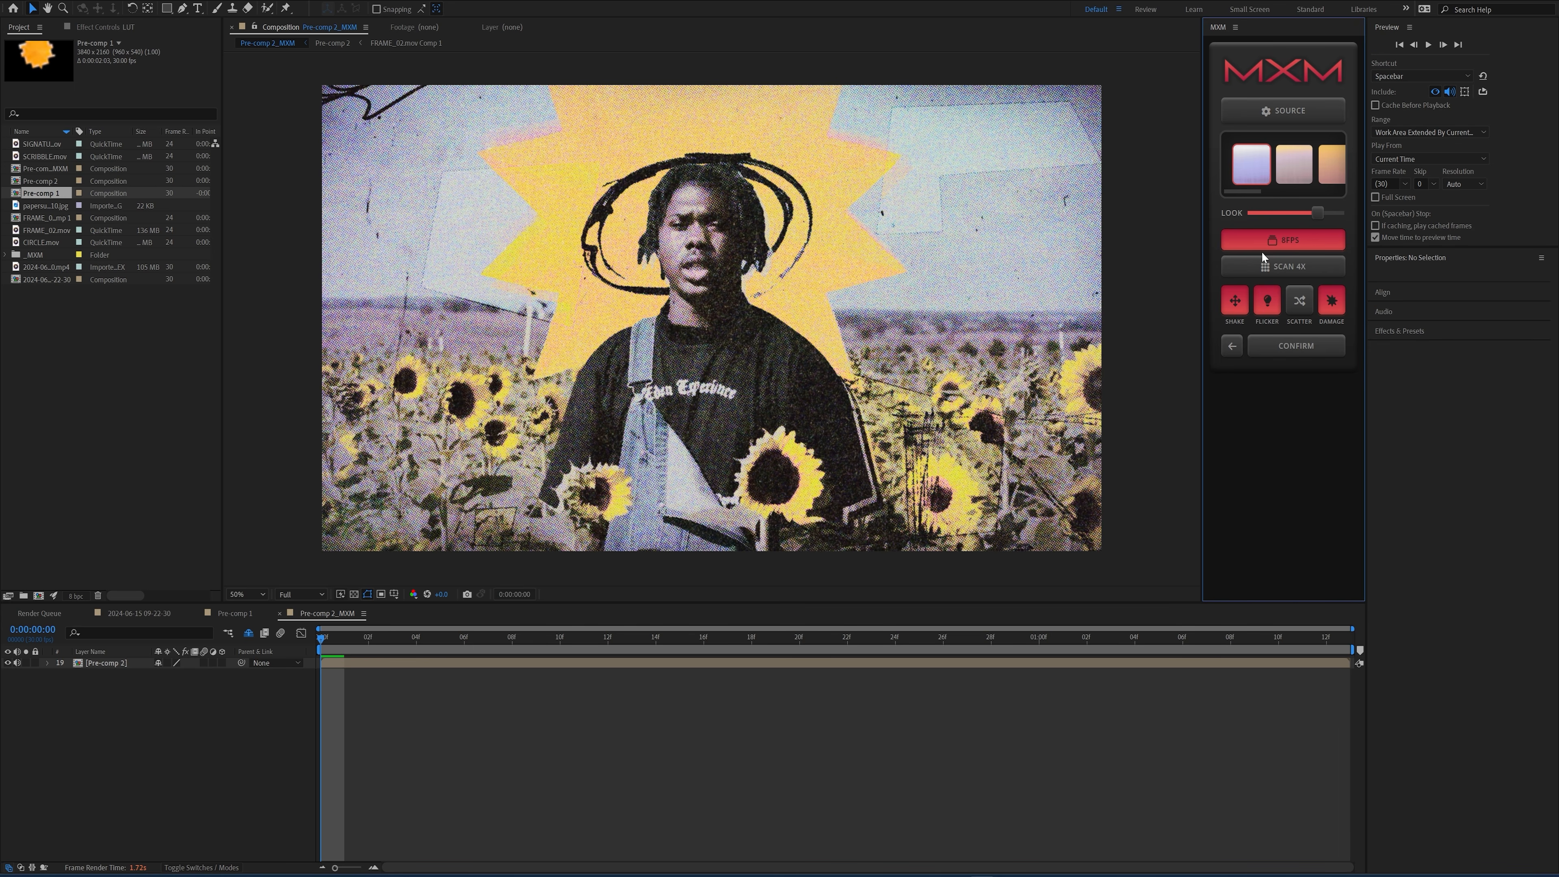
click(1289, 241)
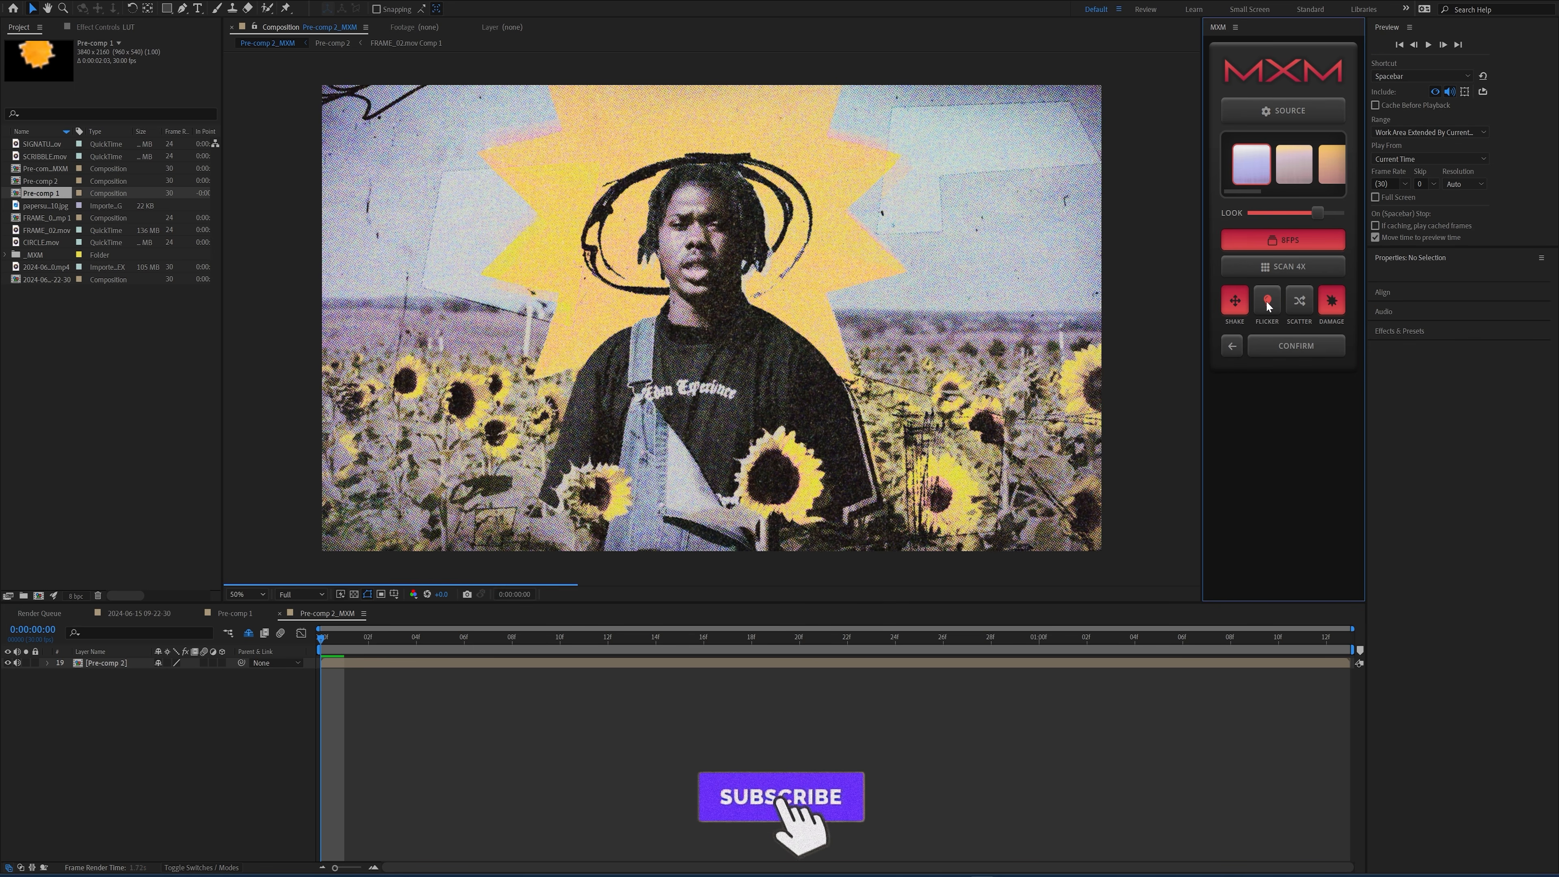
click(1336, 303)
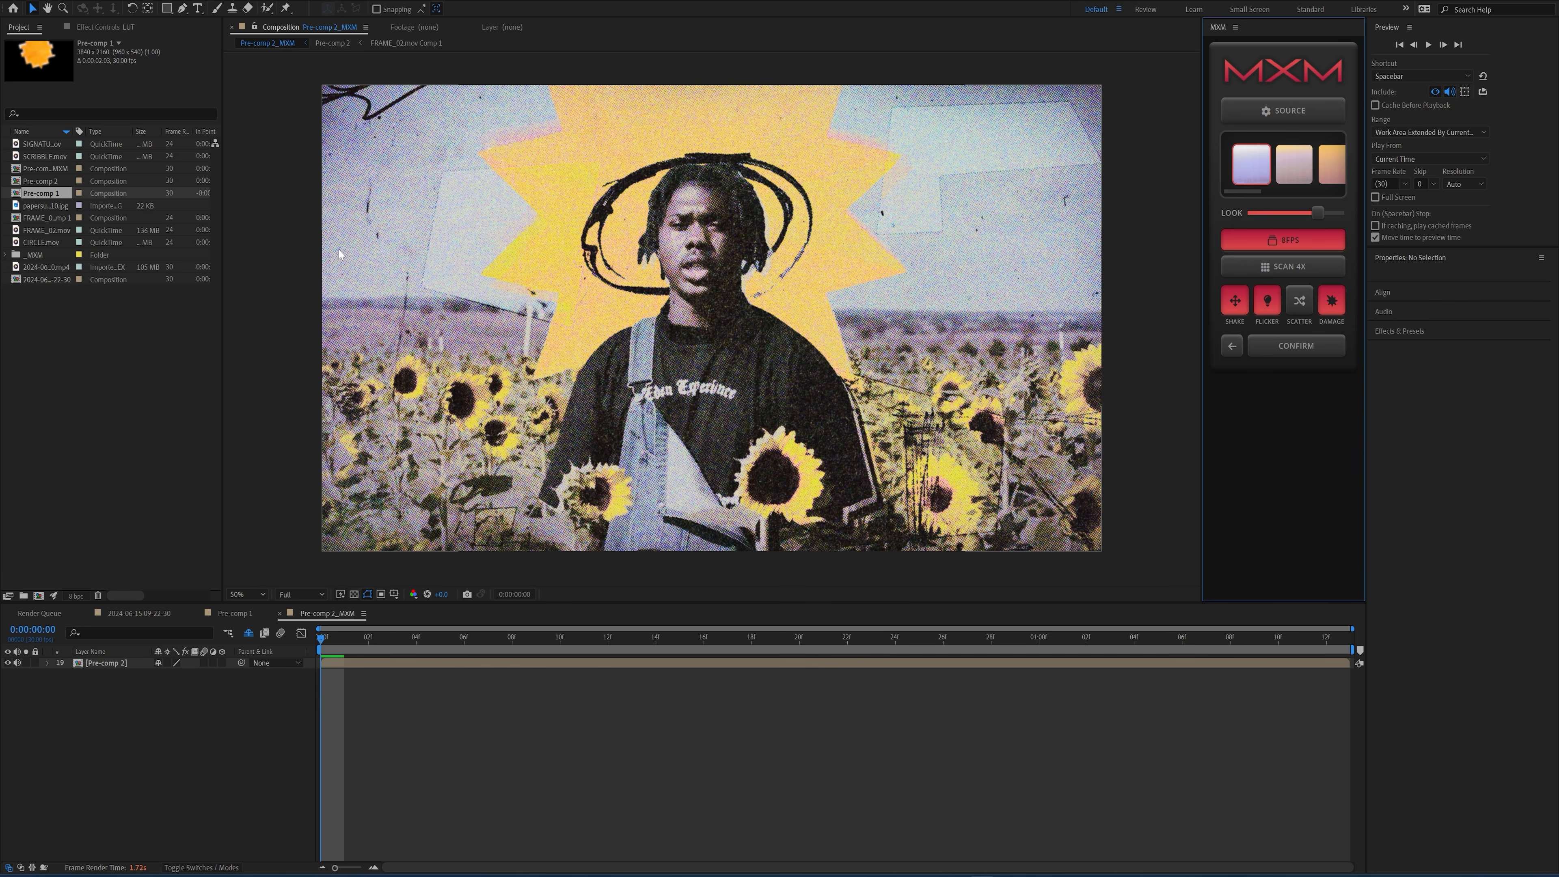
click(1236, 303)
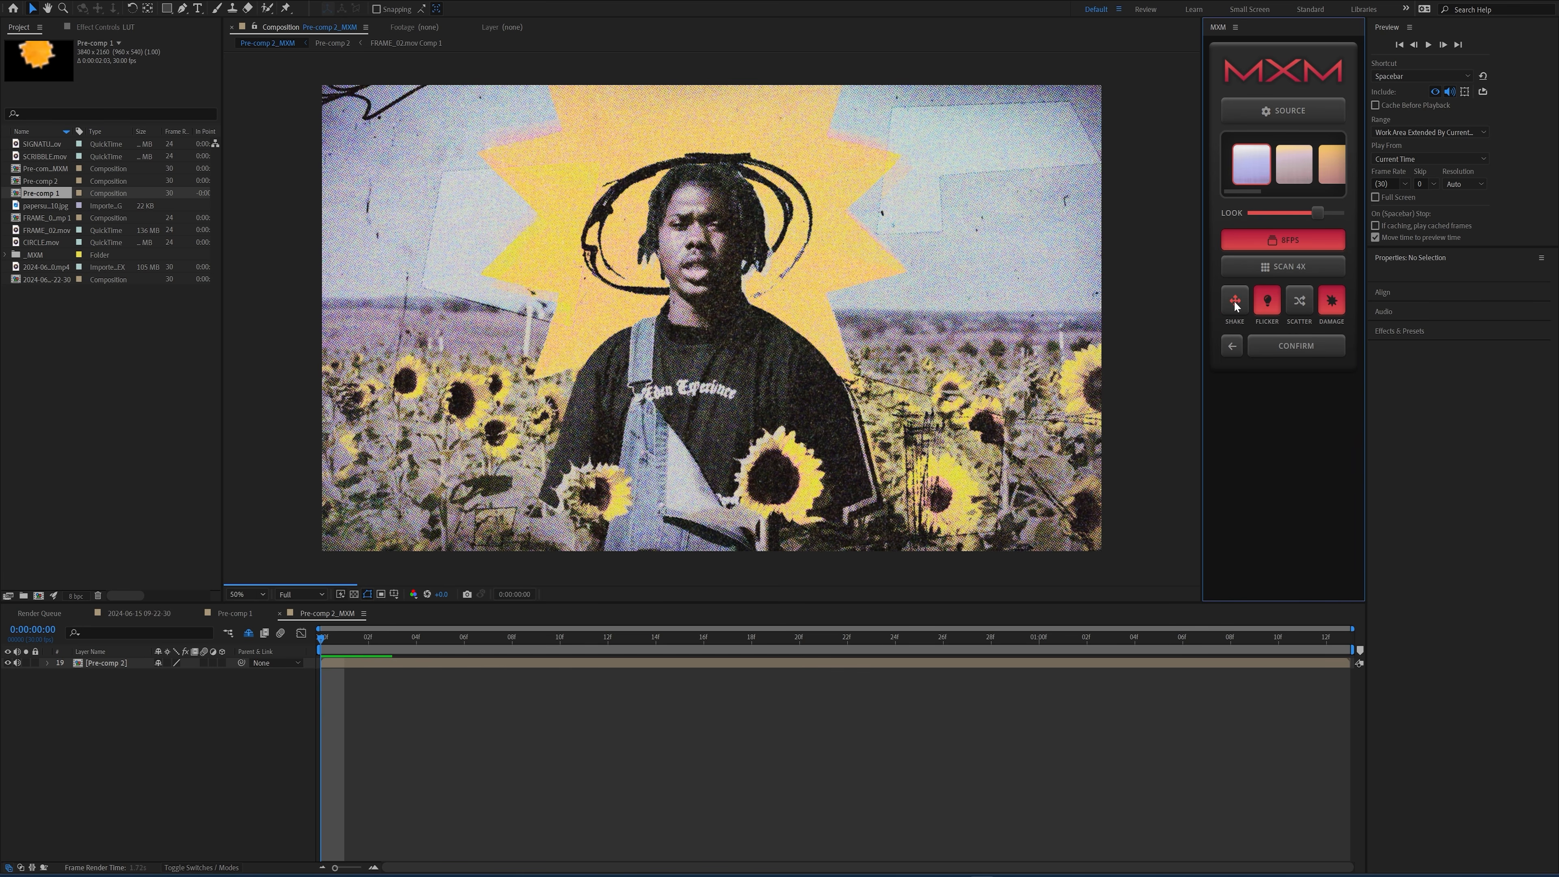
click(1235, 304)
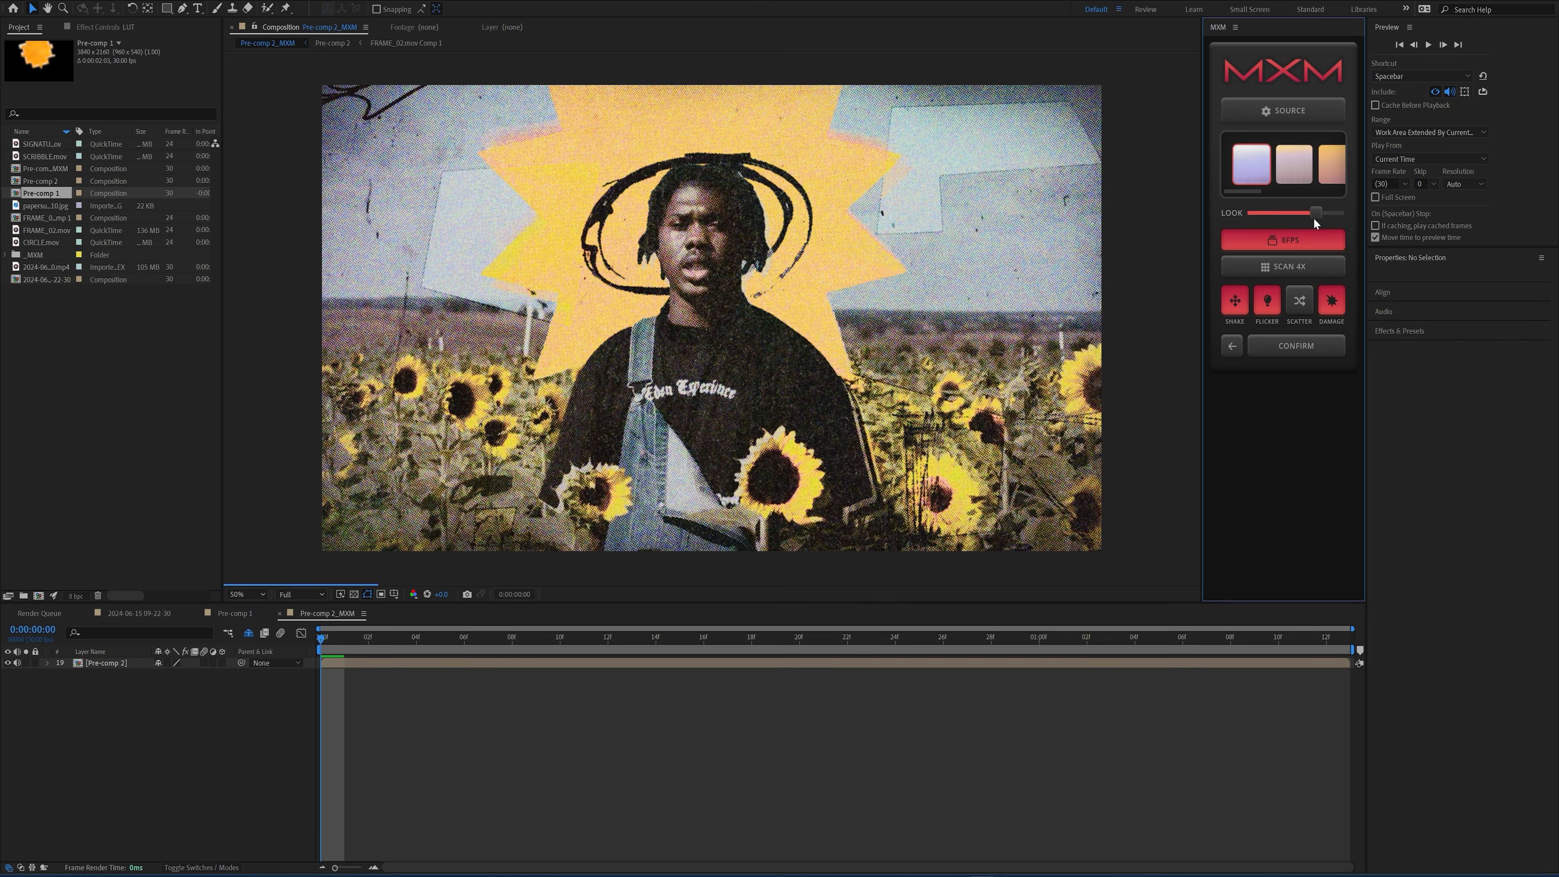
- Reduce the MXM Look intensity to about half and confirm the treatment
drag(1314, 220, 1286, 218)
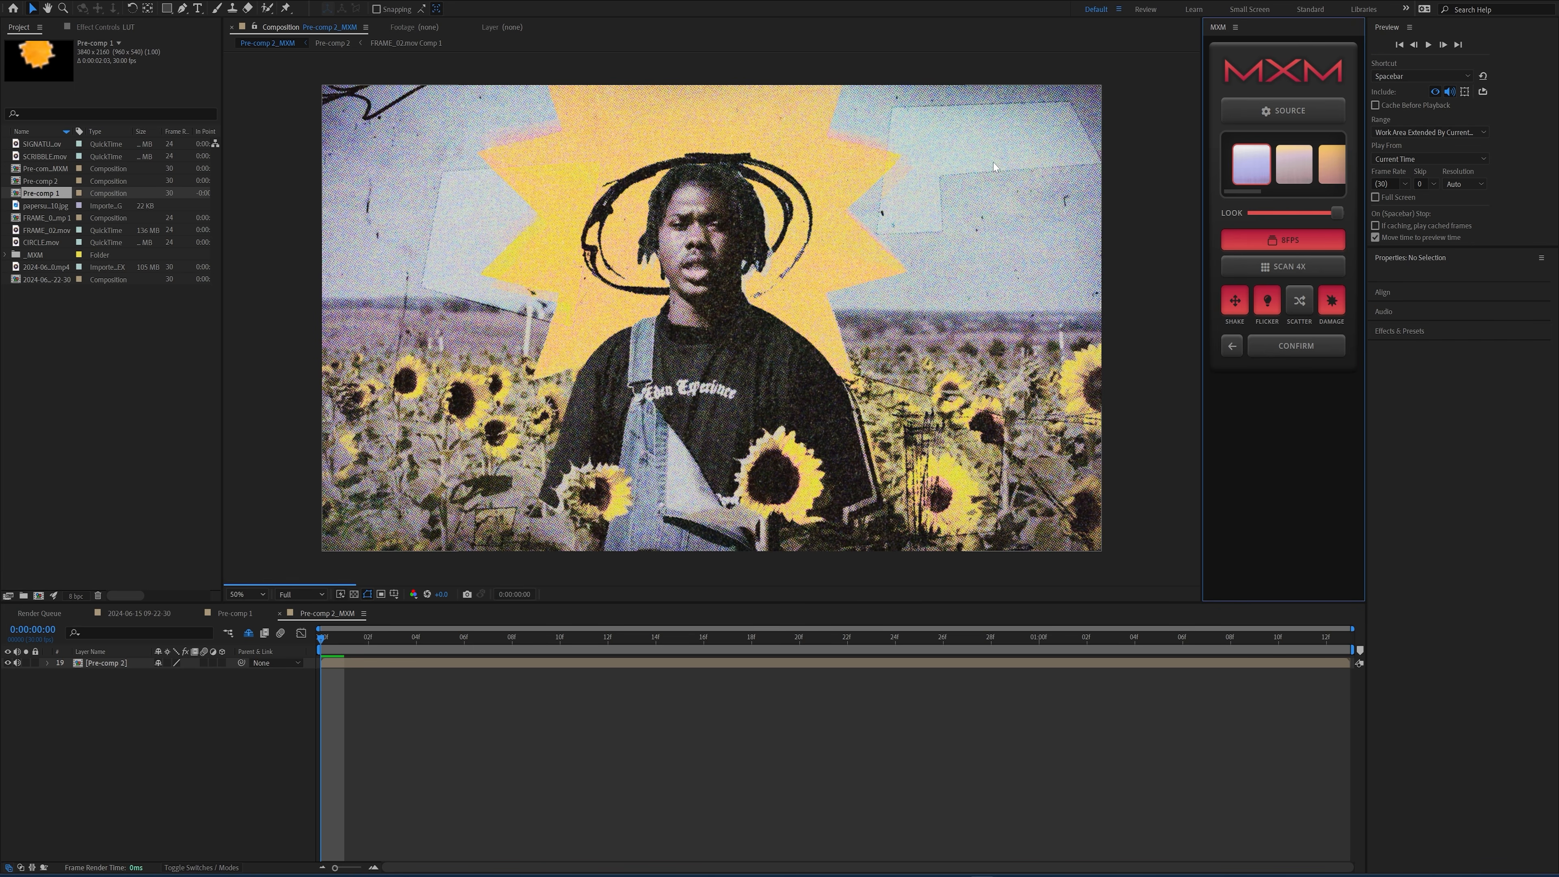
drag(1337, 212, 1293, 215)
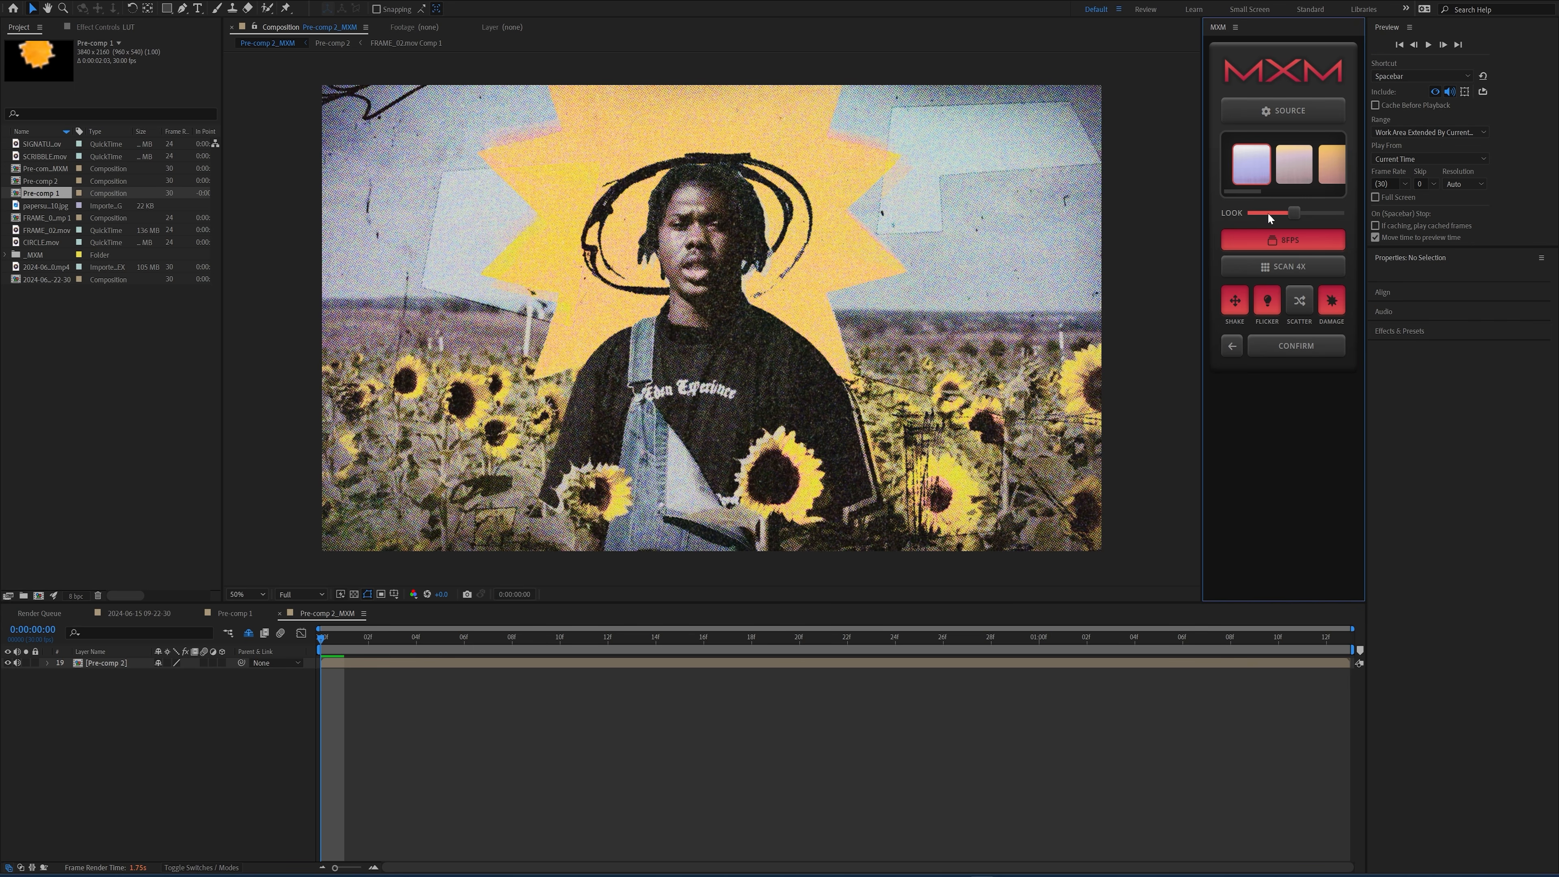
click(1301, 346)
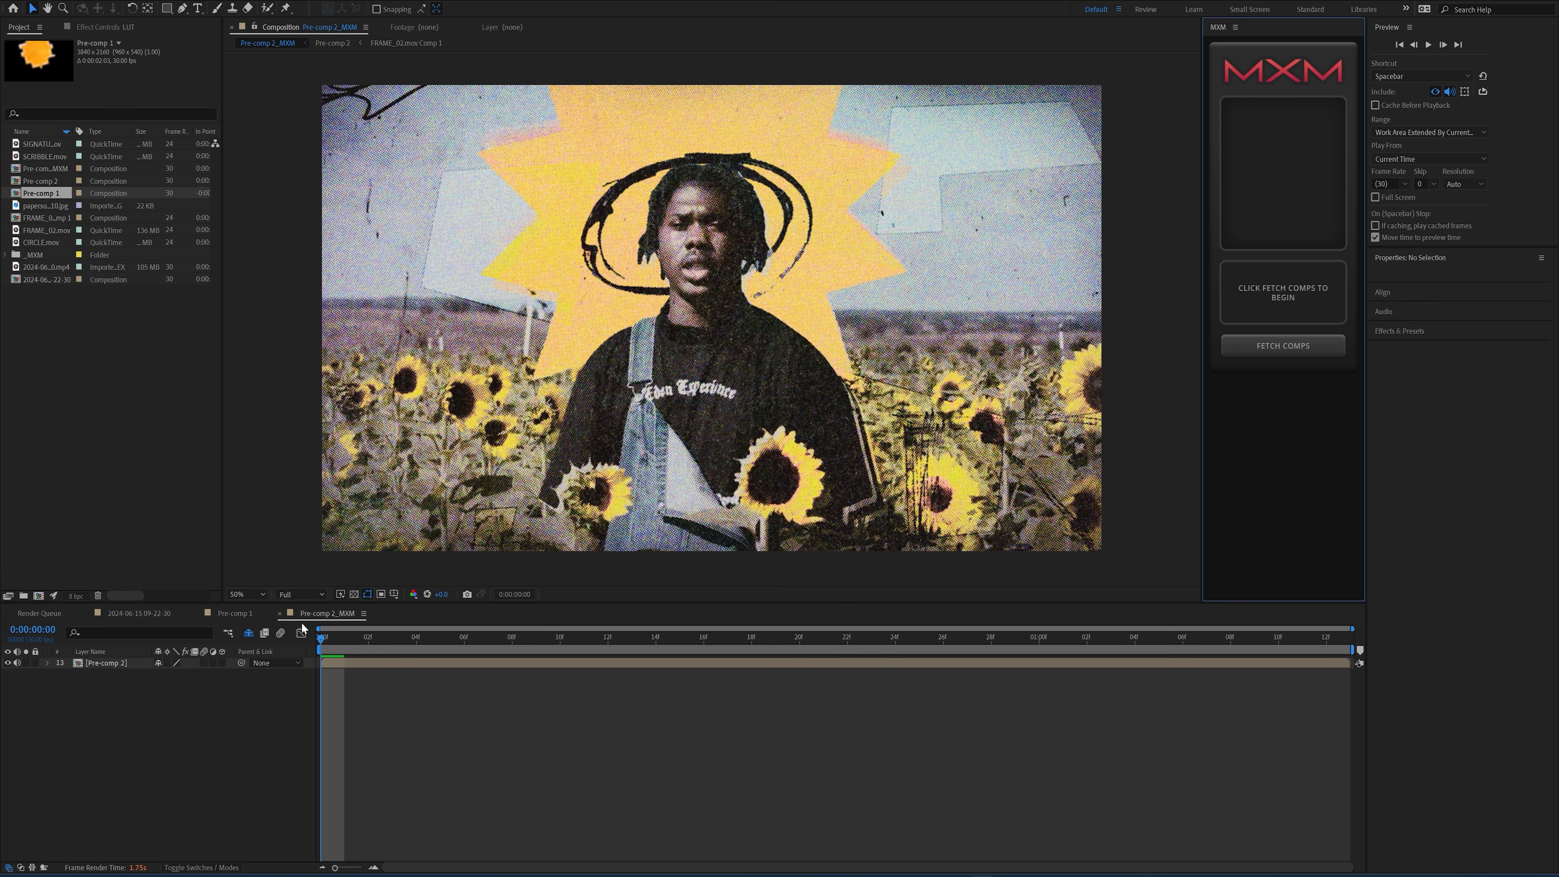
- Add the Pre-comp 2_MXM composition to the Render Queue
key(ctrl+m)
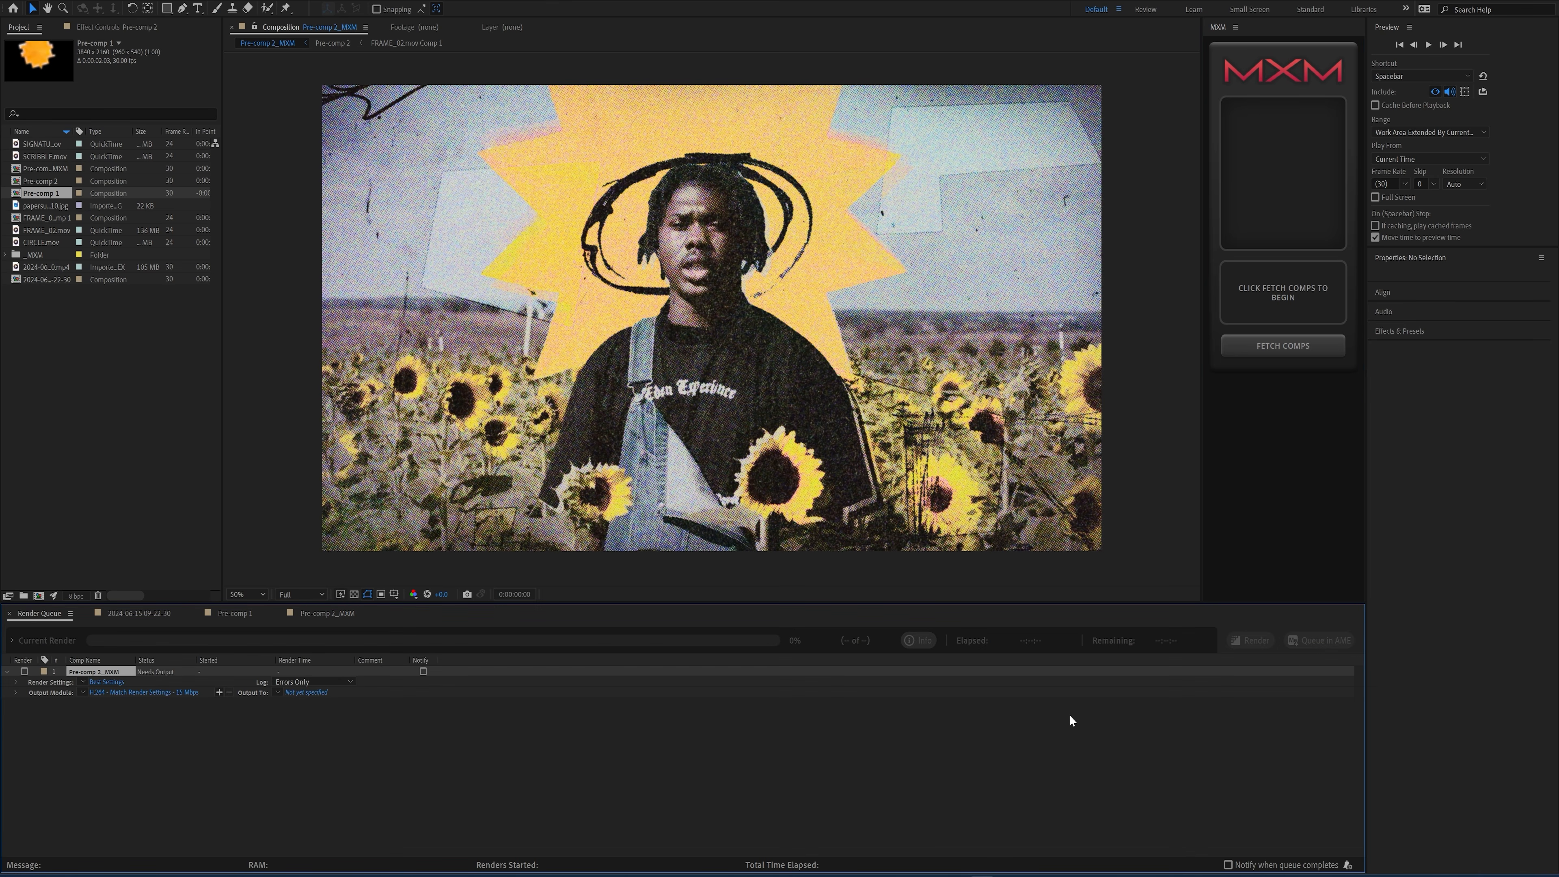